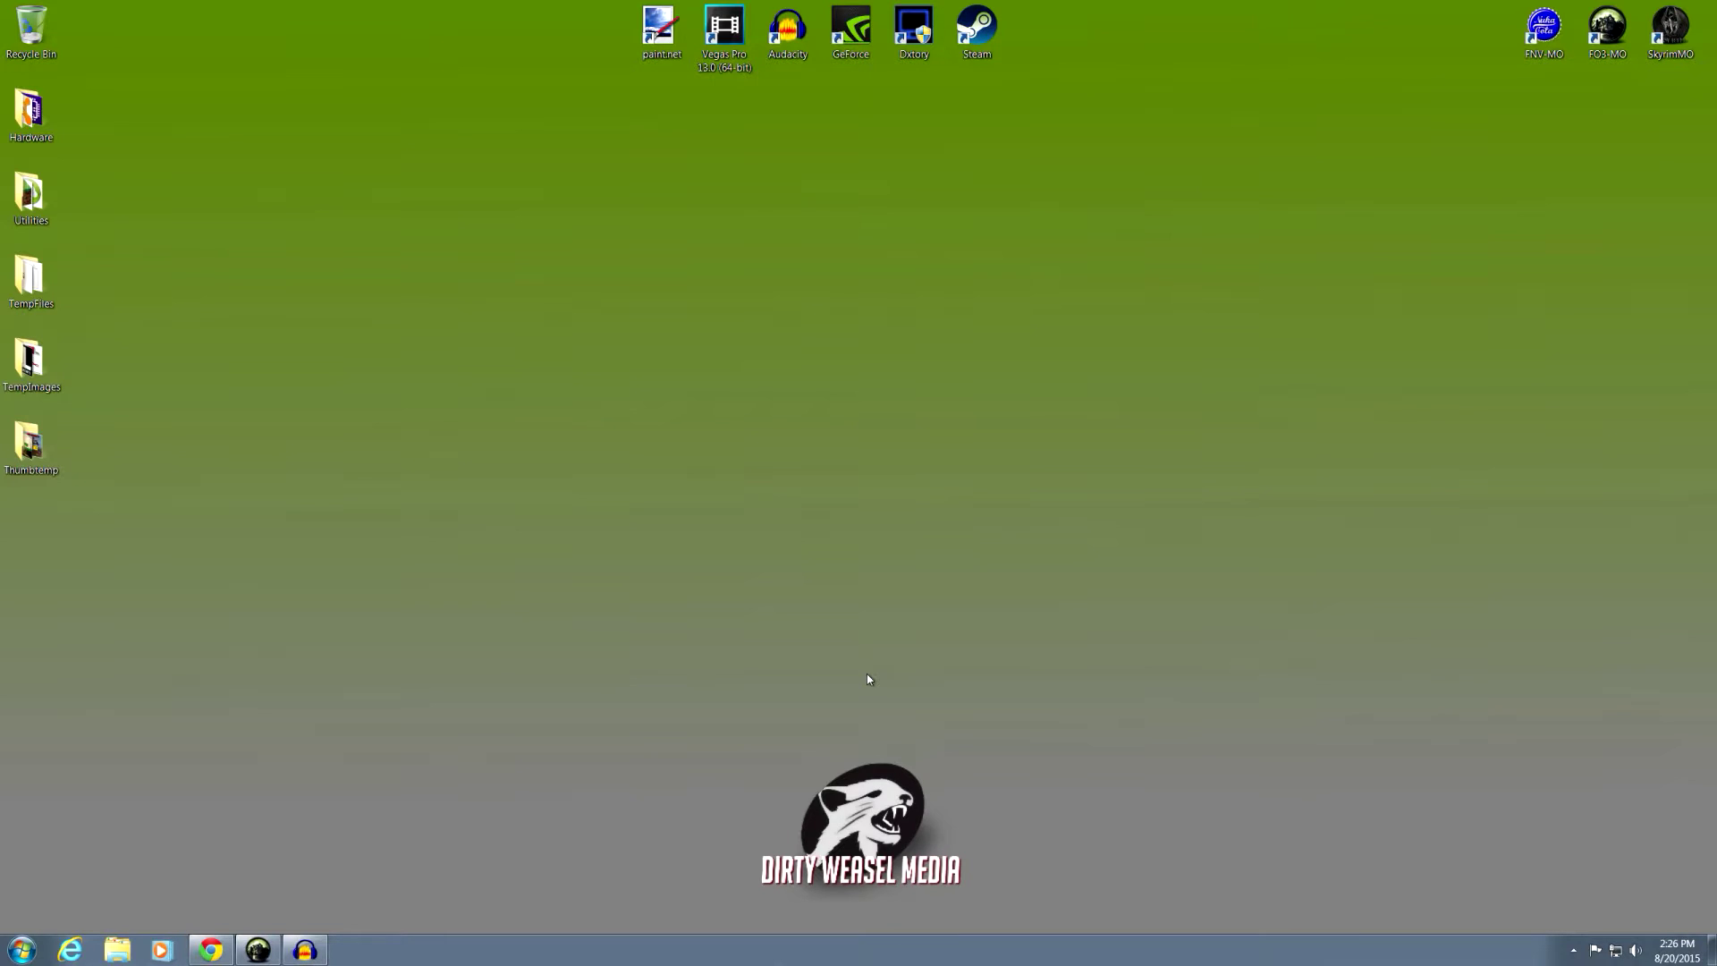
# Bring up Mod Organizer and the Chrome browser, and read the Fallout 3 Redesigned mod description, including its installation notes.
pyautogui.click(260, 950)
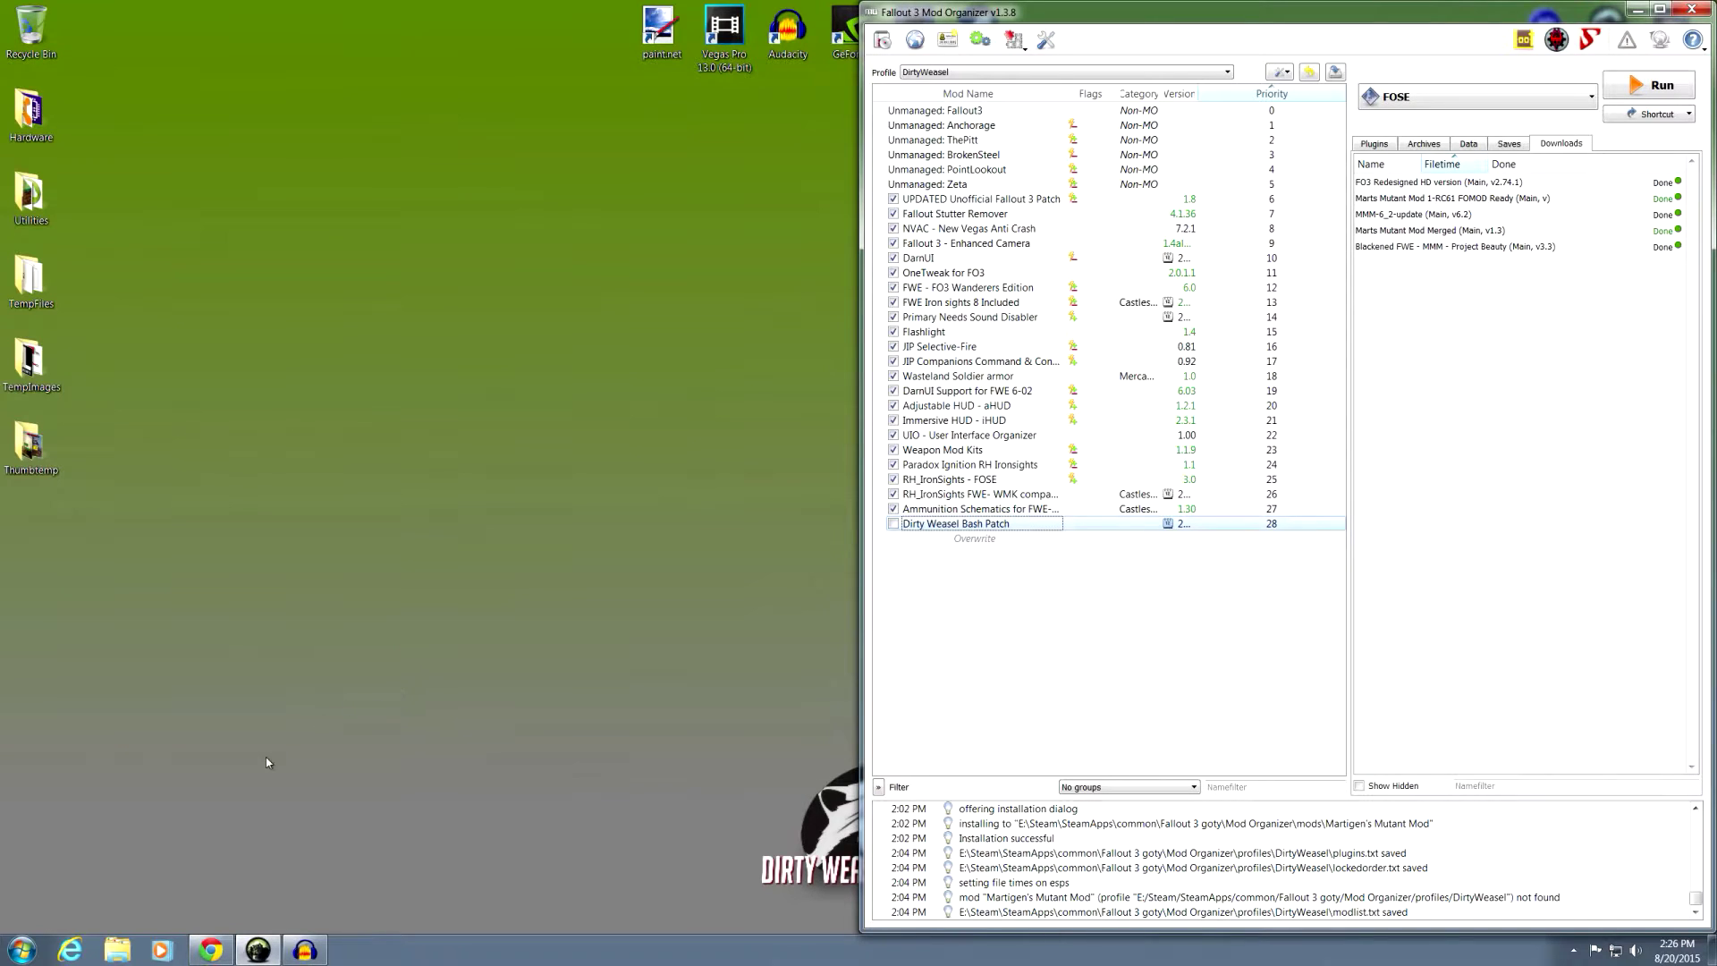
pyautogui.click(212, 949)
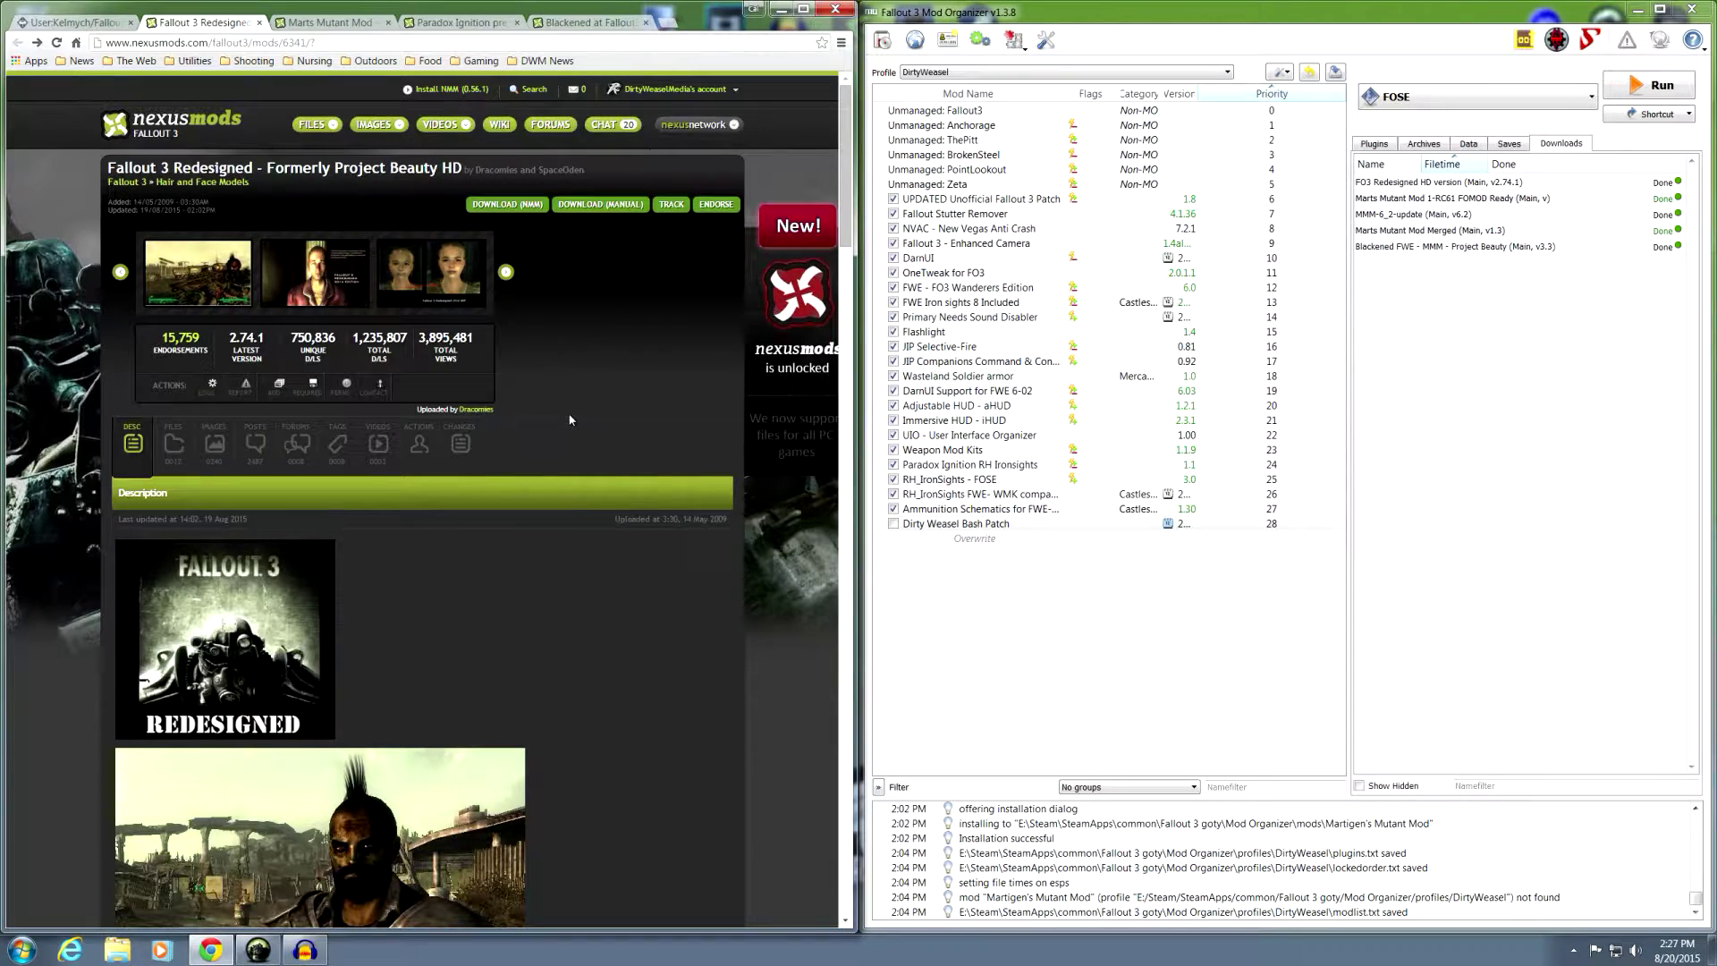
pyautogui.scroll(-4, 612, 479)
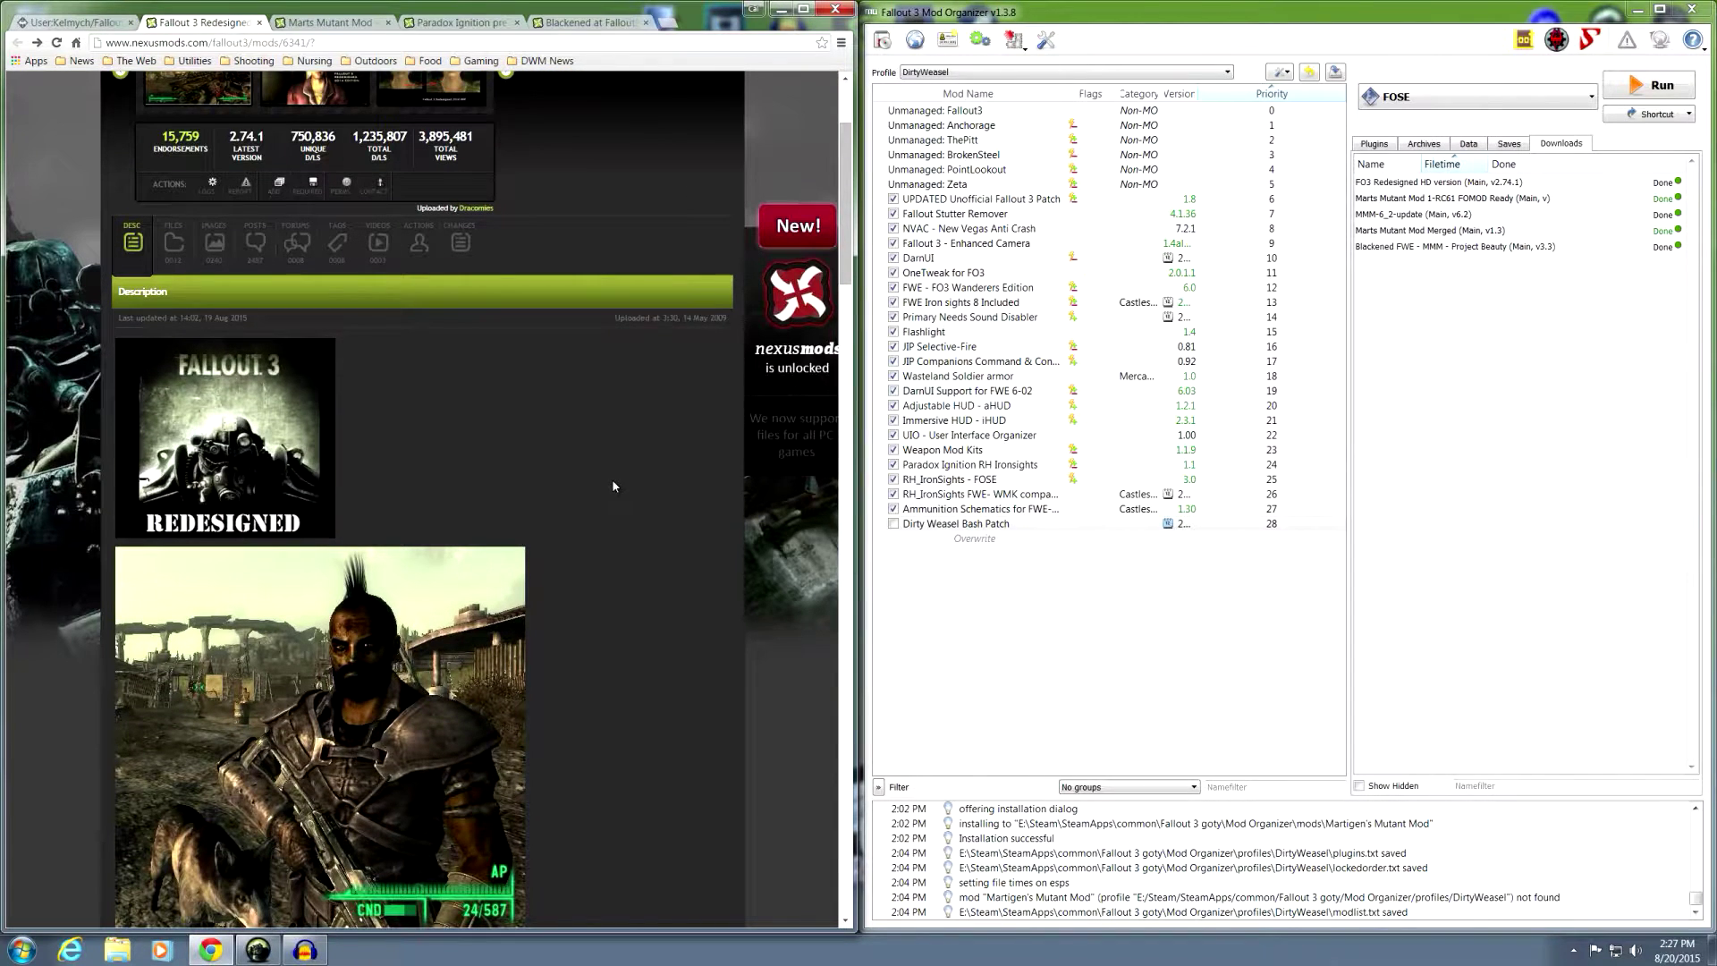
pyautogui.scroll(-1, 612, 479)
pyautogui.scroll(3, 608, 494)
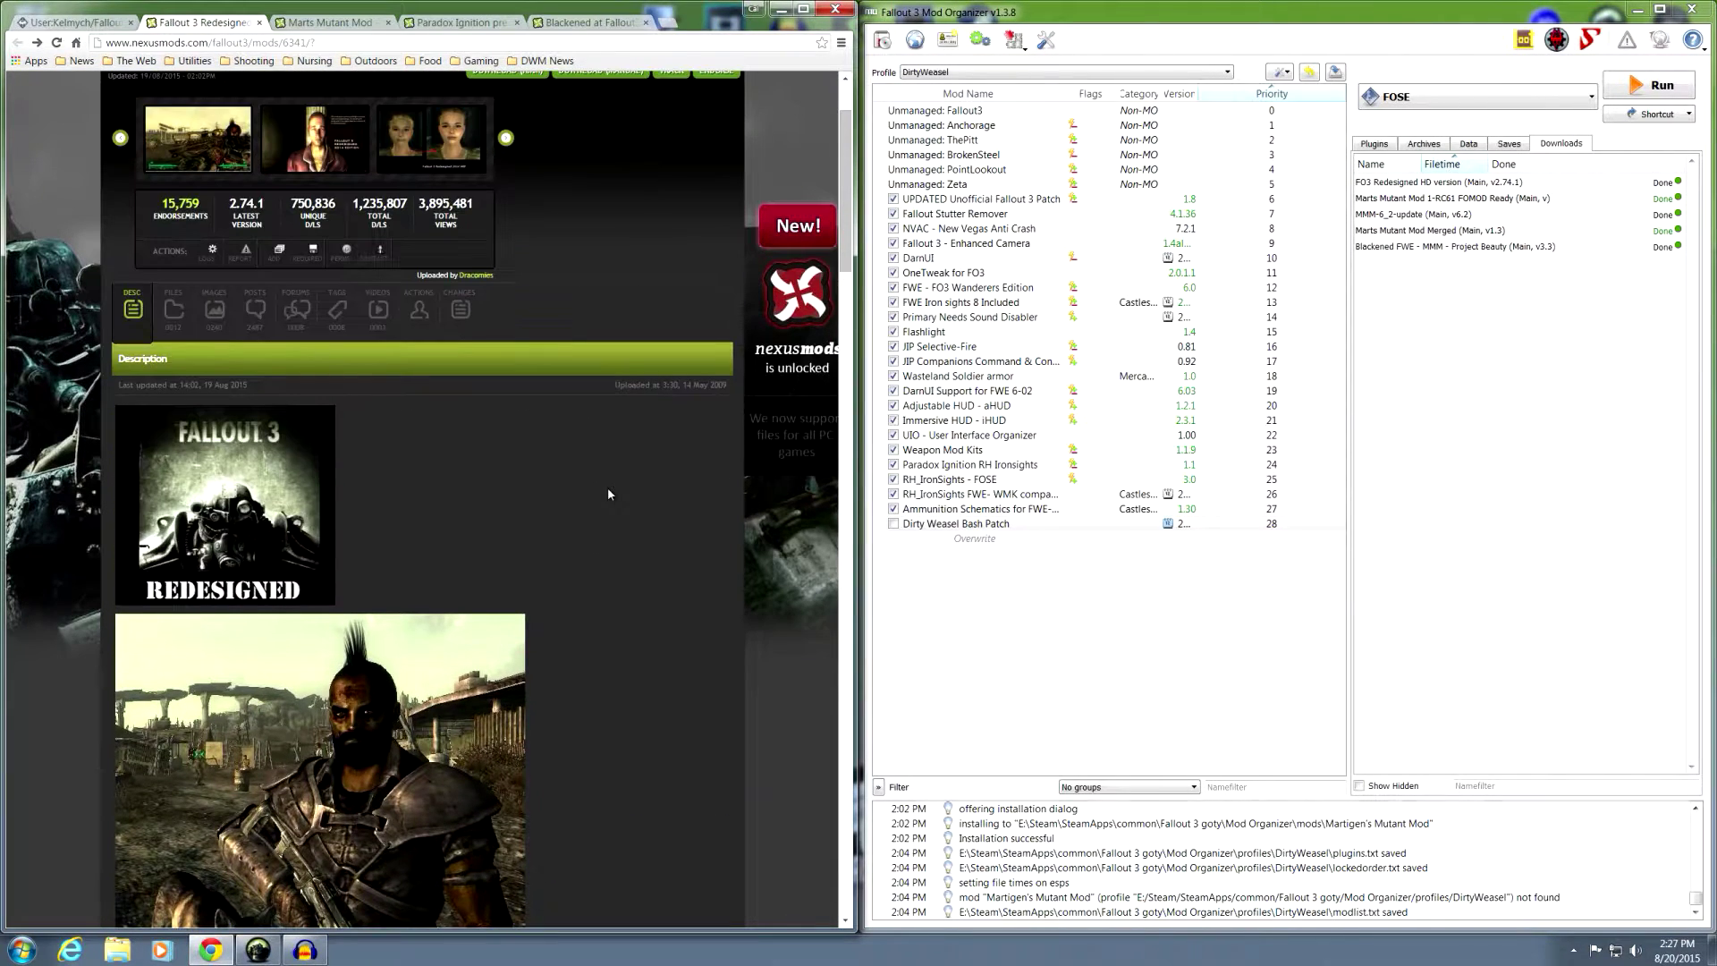
pyautogui.scroll(-3, 608, 494)
pyautogui.scroll(-6, 608, 493)
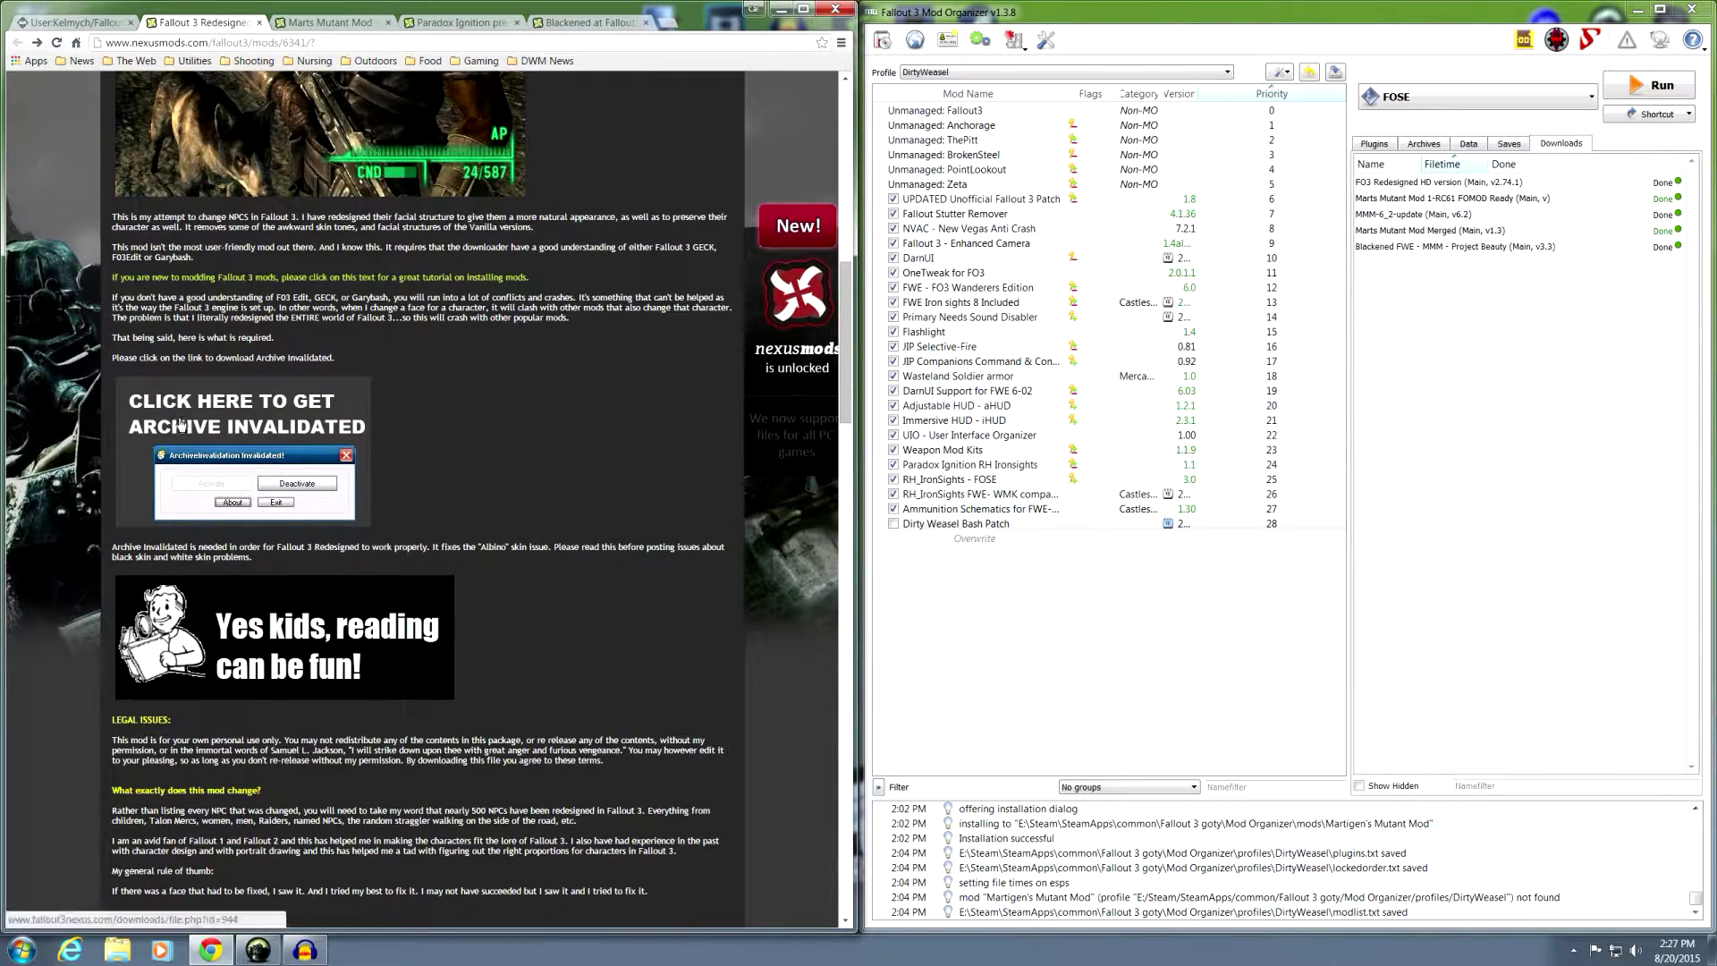
pyautogui.scroll(-3, 529, 434)
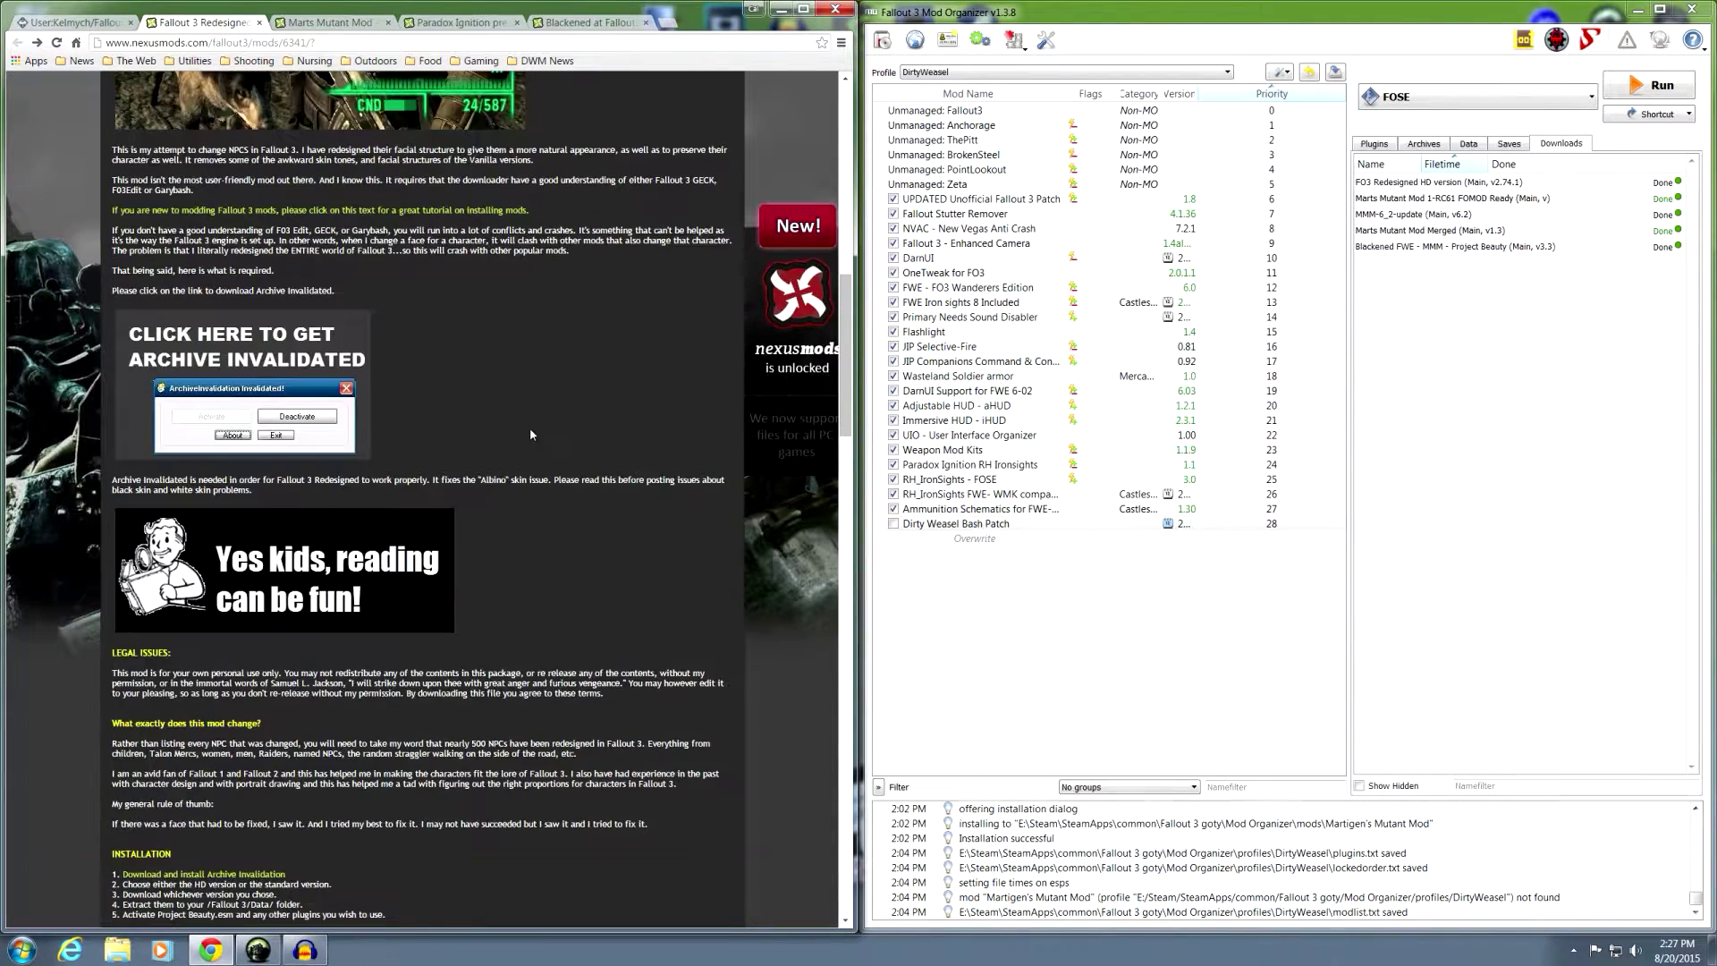
pyautogui.scroll(-4, 529, 435)
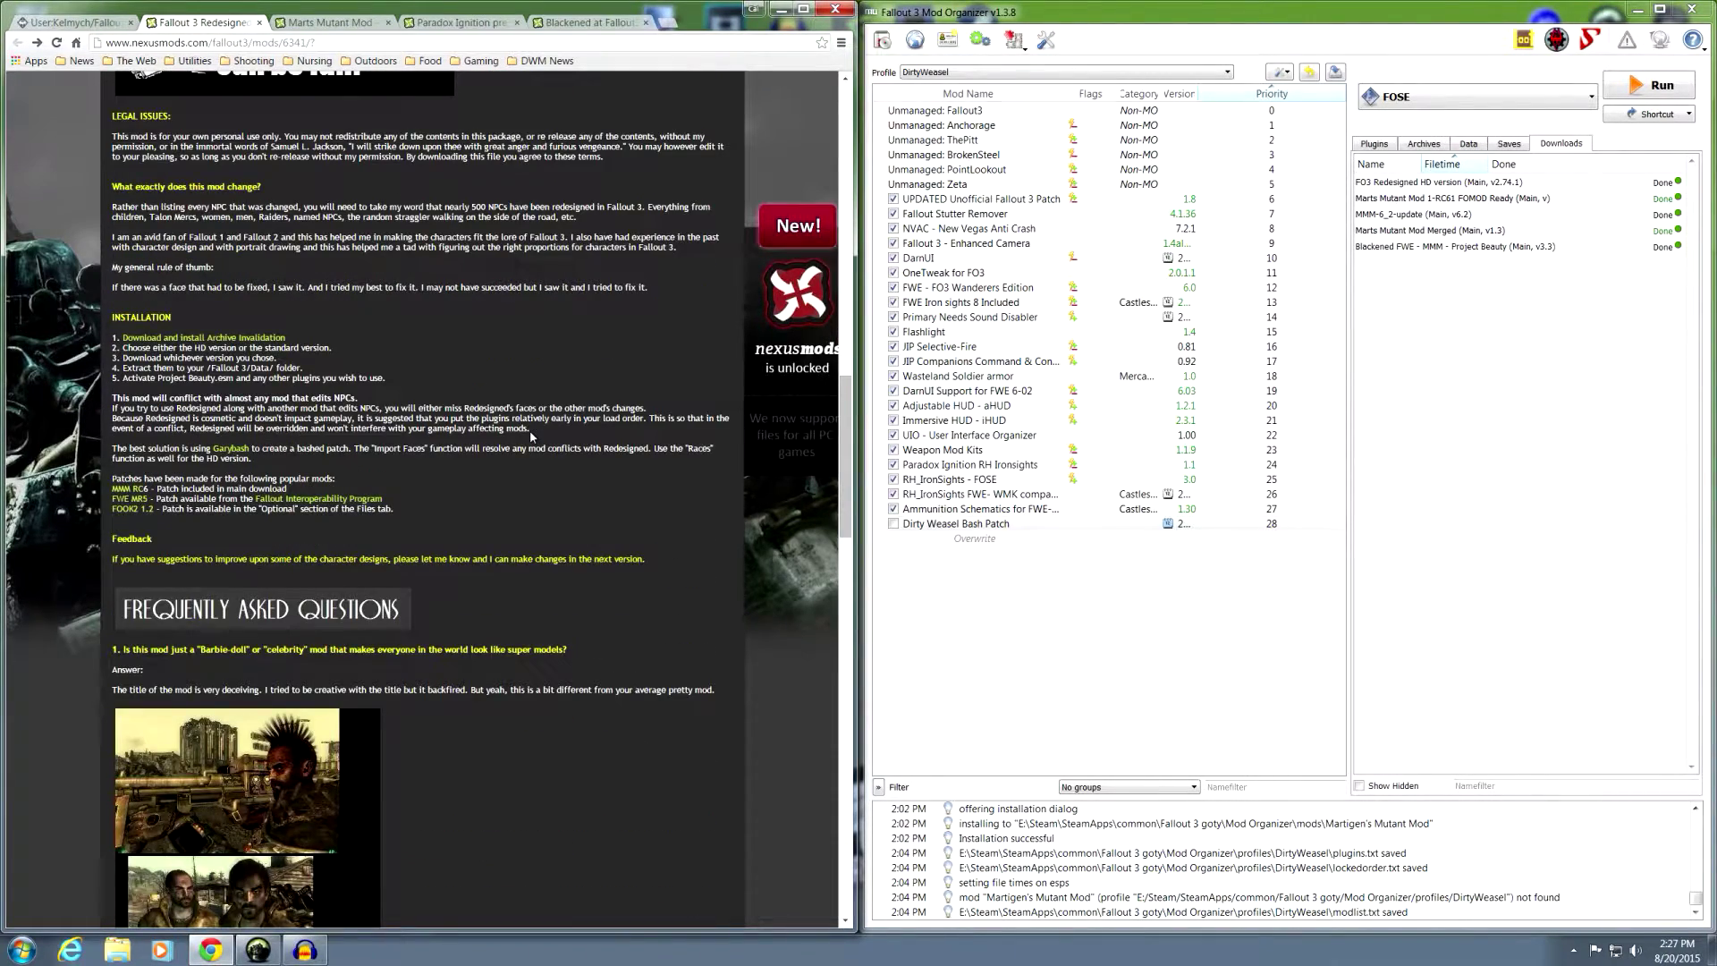
pyautogui.scroll(9, 531, 429)
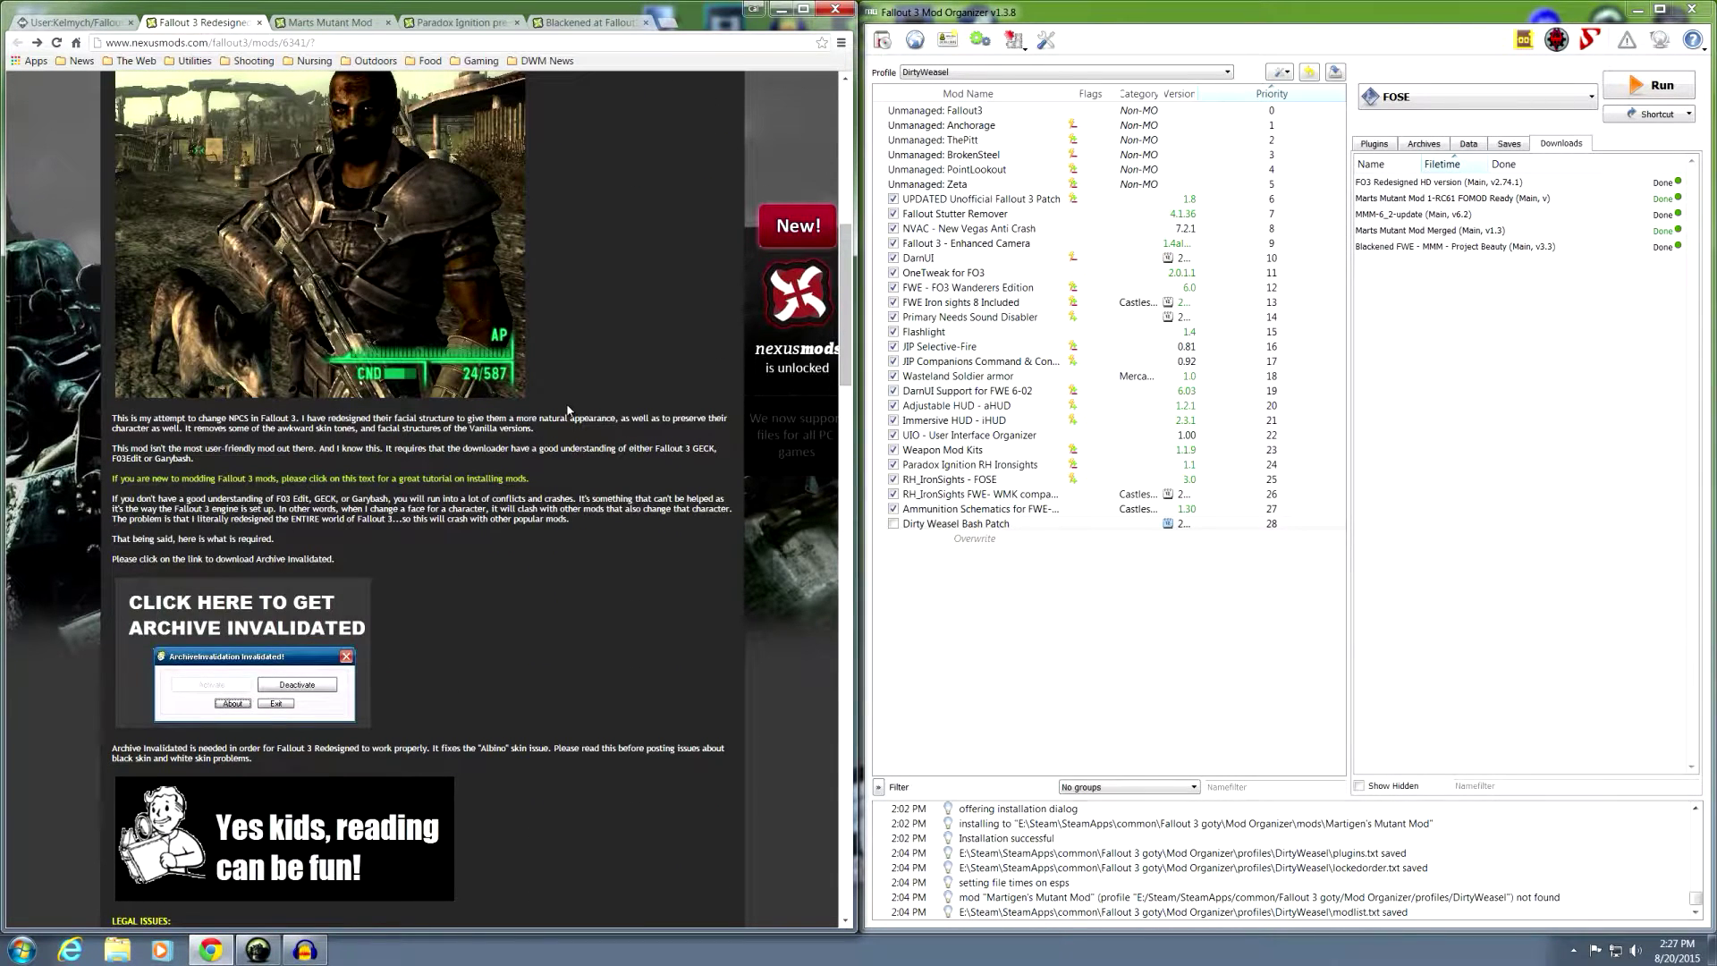
pyautogui.scroll(6, 567, 410)
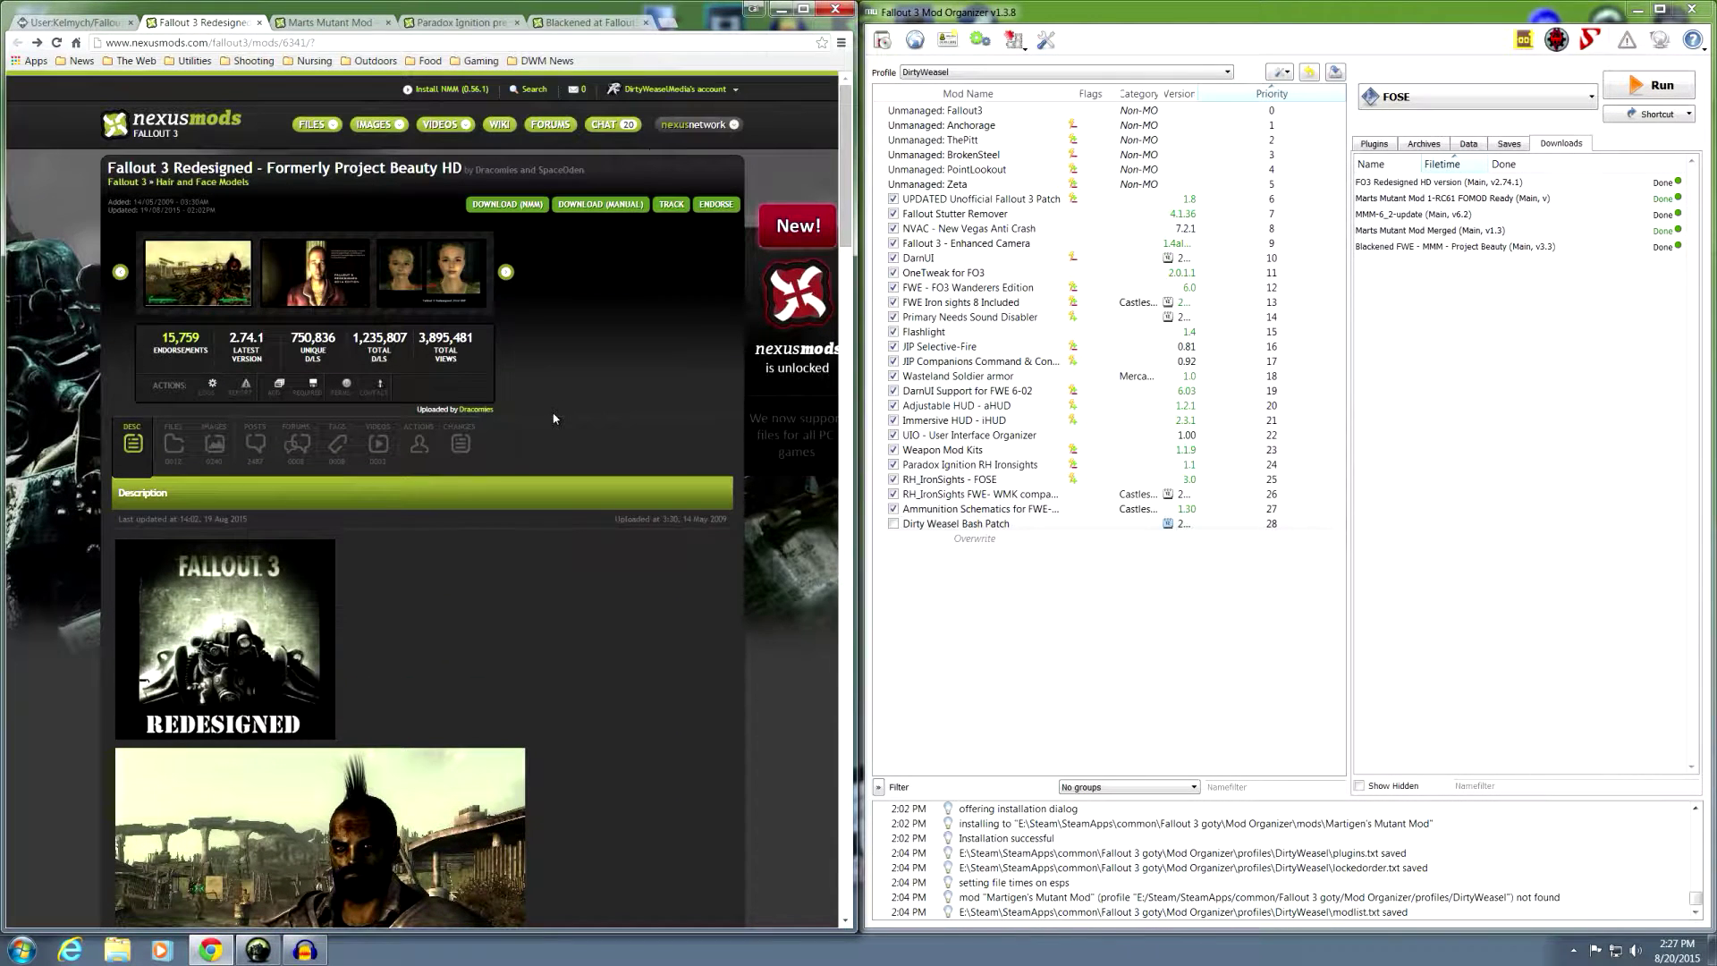
# Examine the downloadable files of Fallout 3 Redesigned, checking the HD version's release details, and minimize the browser.
pyautogui.click(172, 460)
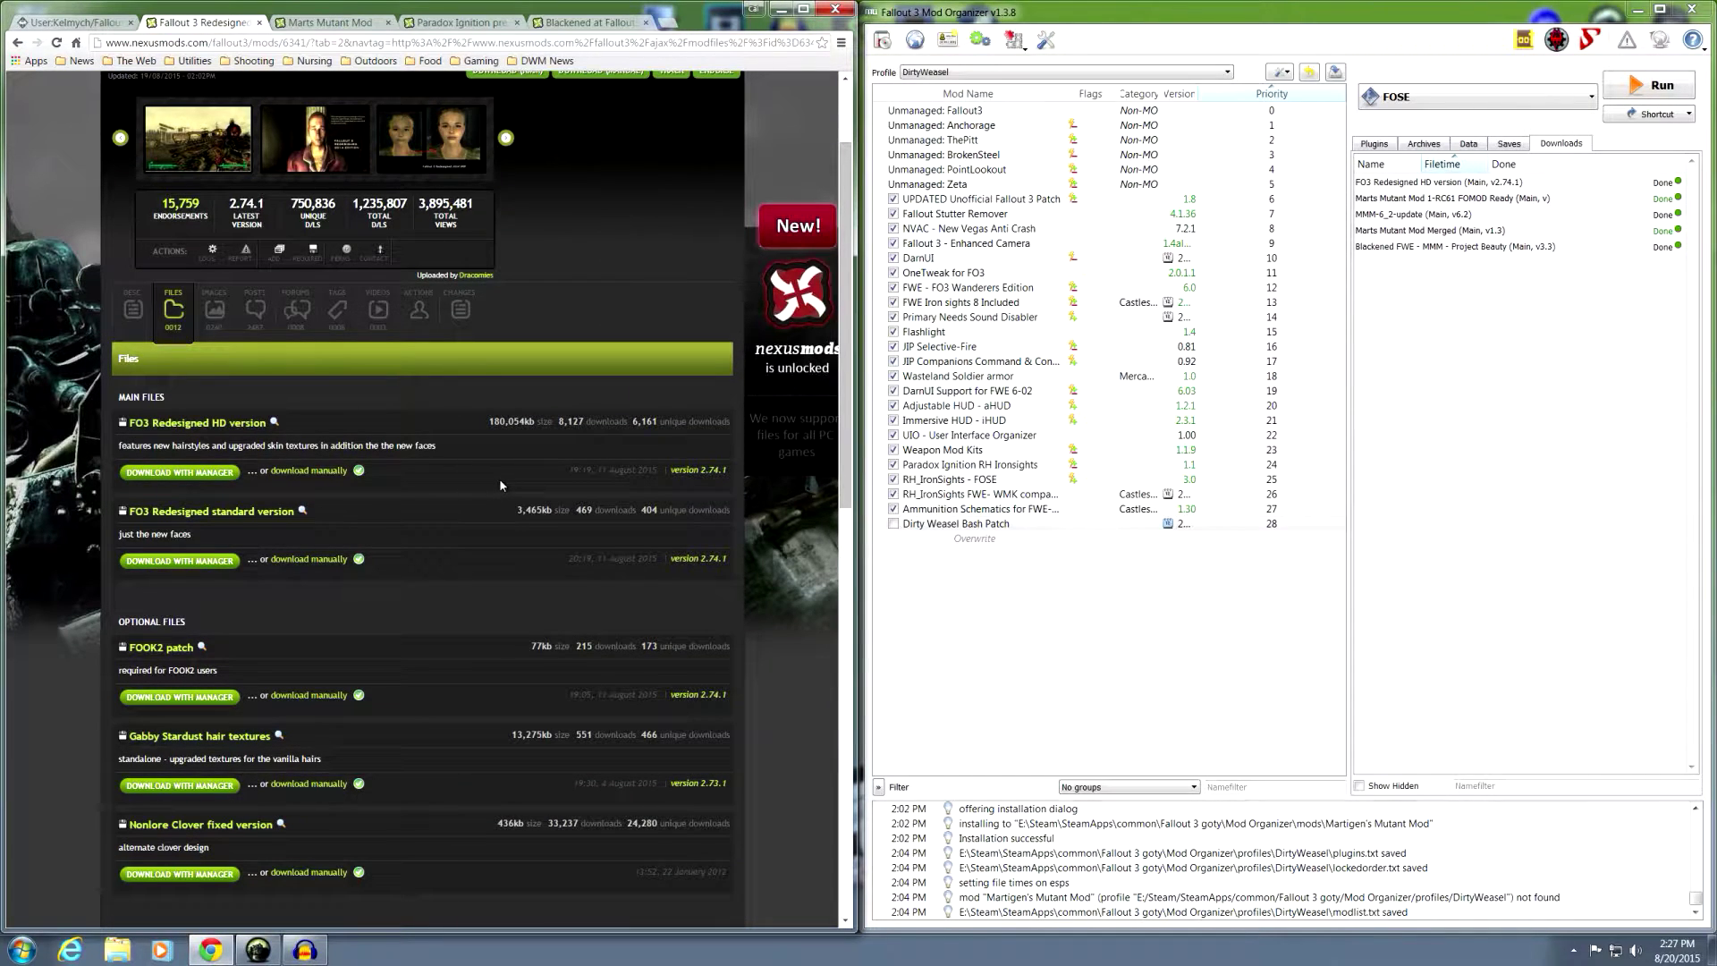
pyautogui.moveTo(596, 471); pyautogui.dragTo(649, 474)
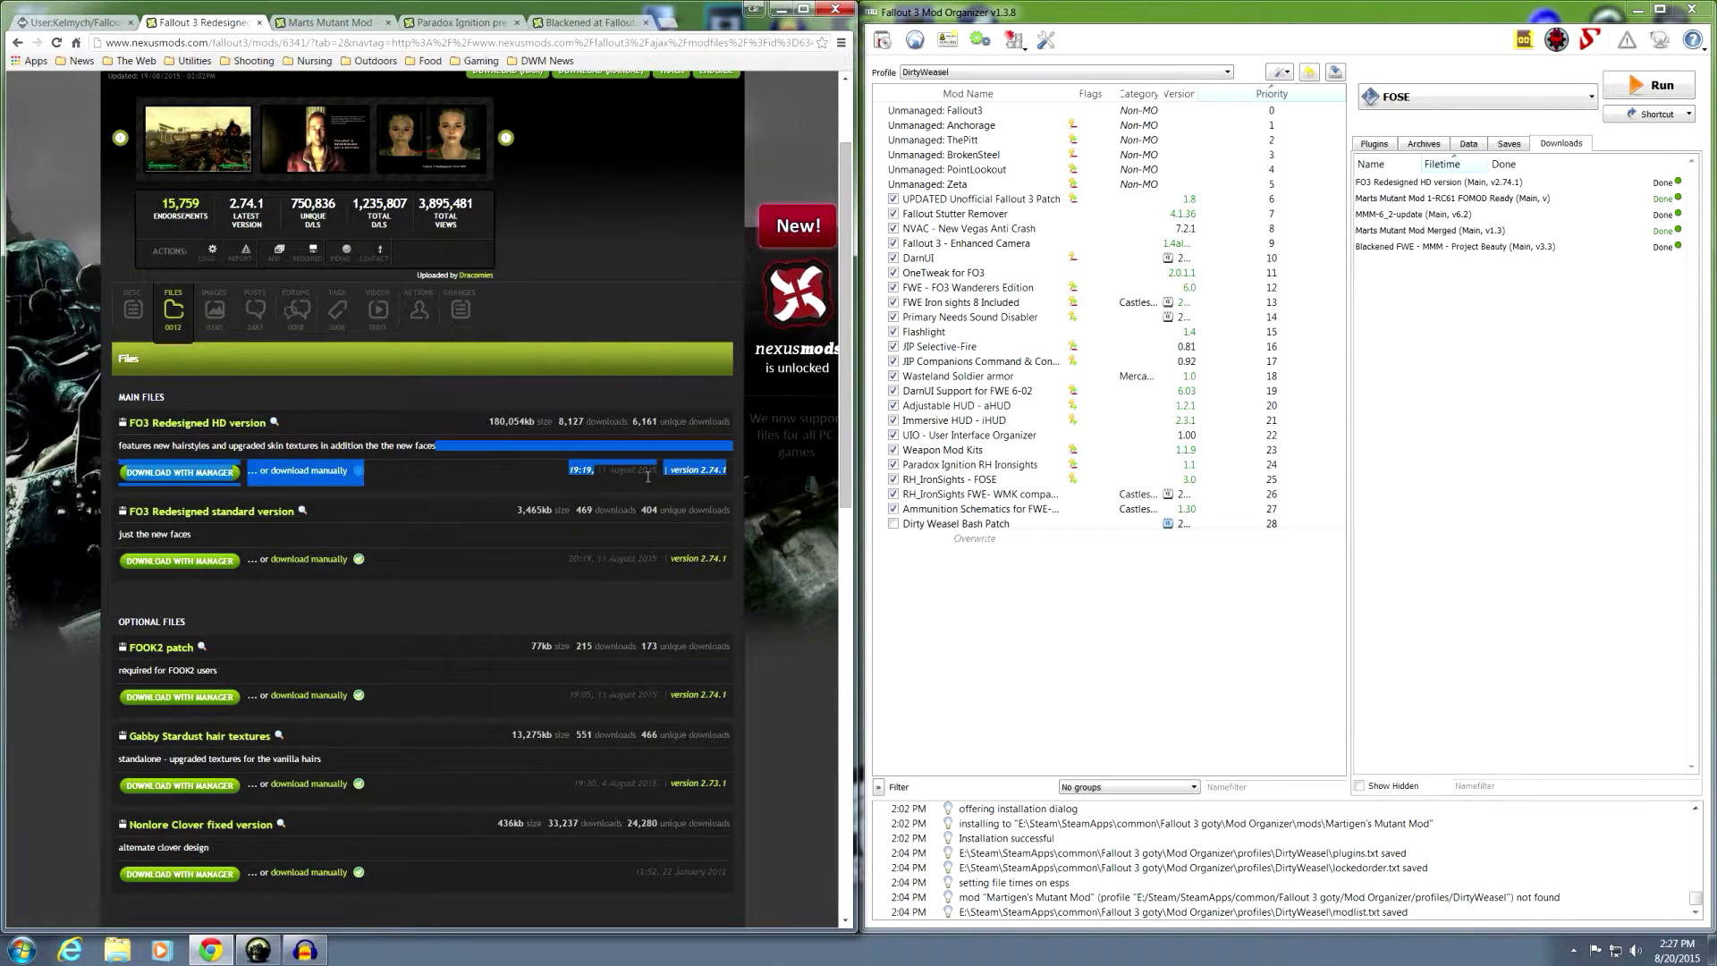
pyautogui.click(651, 481)
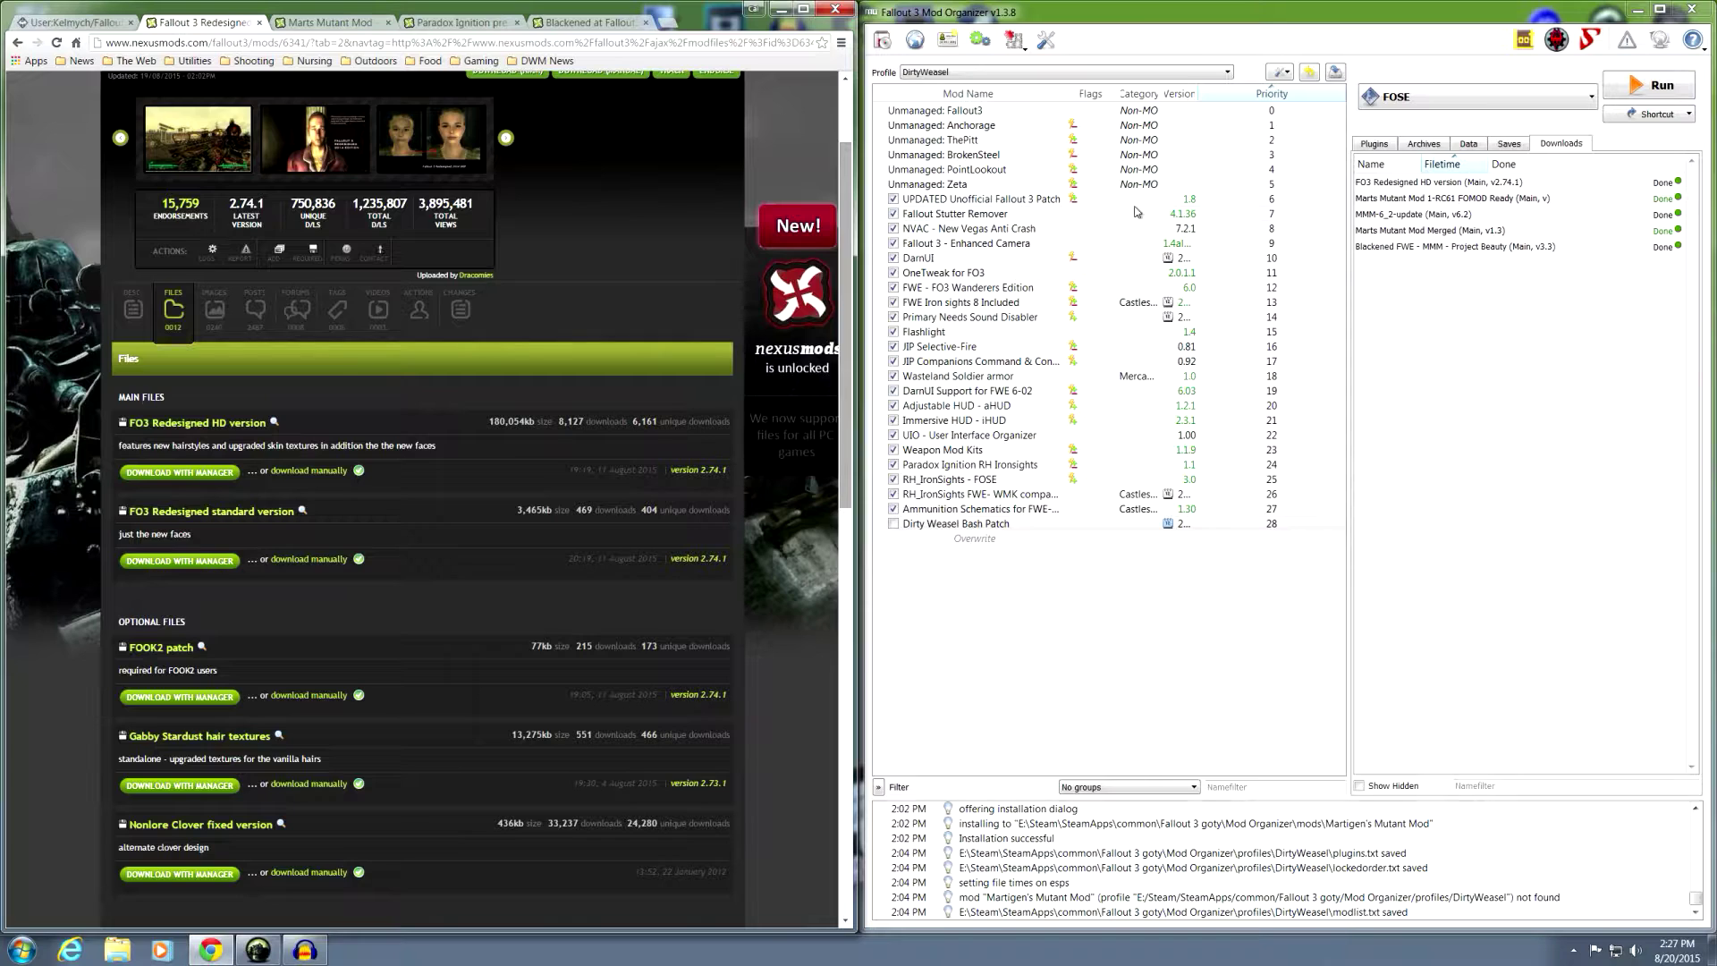
pyautogui.click(781, 11)
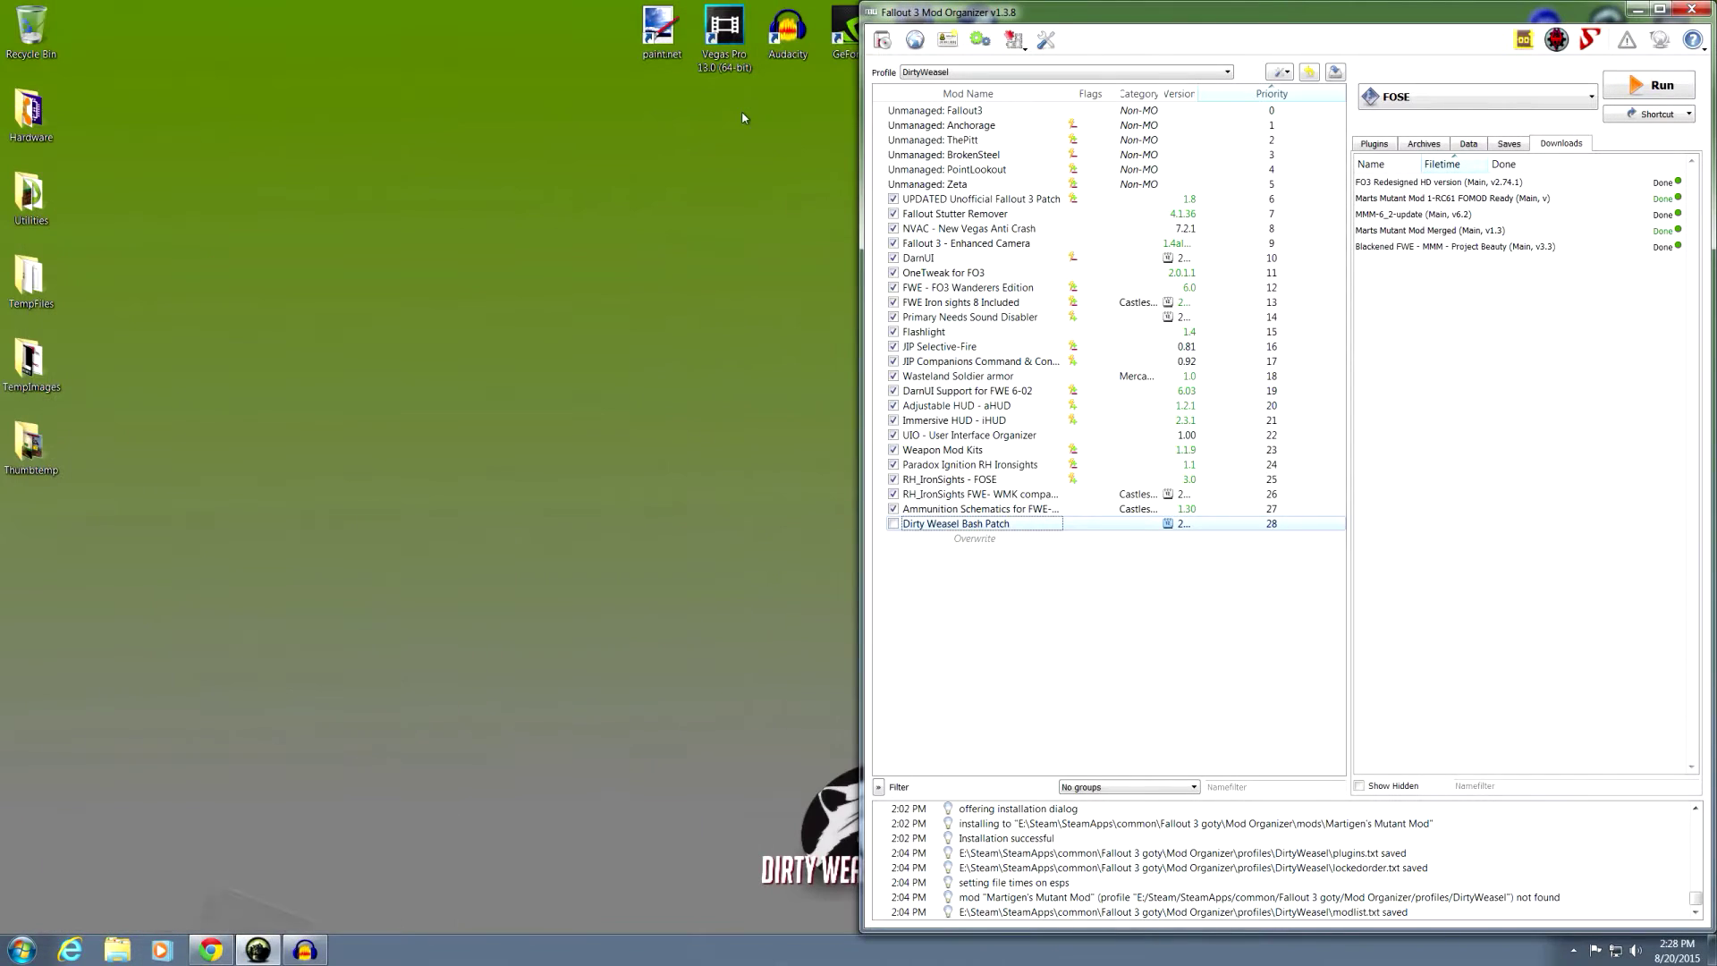
# Manually install the downloaded FO3 Redesigned mod as "FO3 Redesigned HD version", excluding Mart's Mutant Mod - Project Beauty.esp.
pyautogui.moveTo(1403, 187)
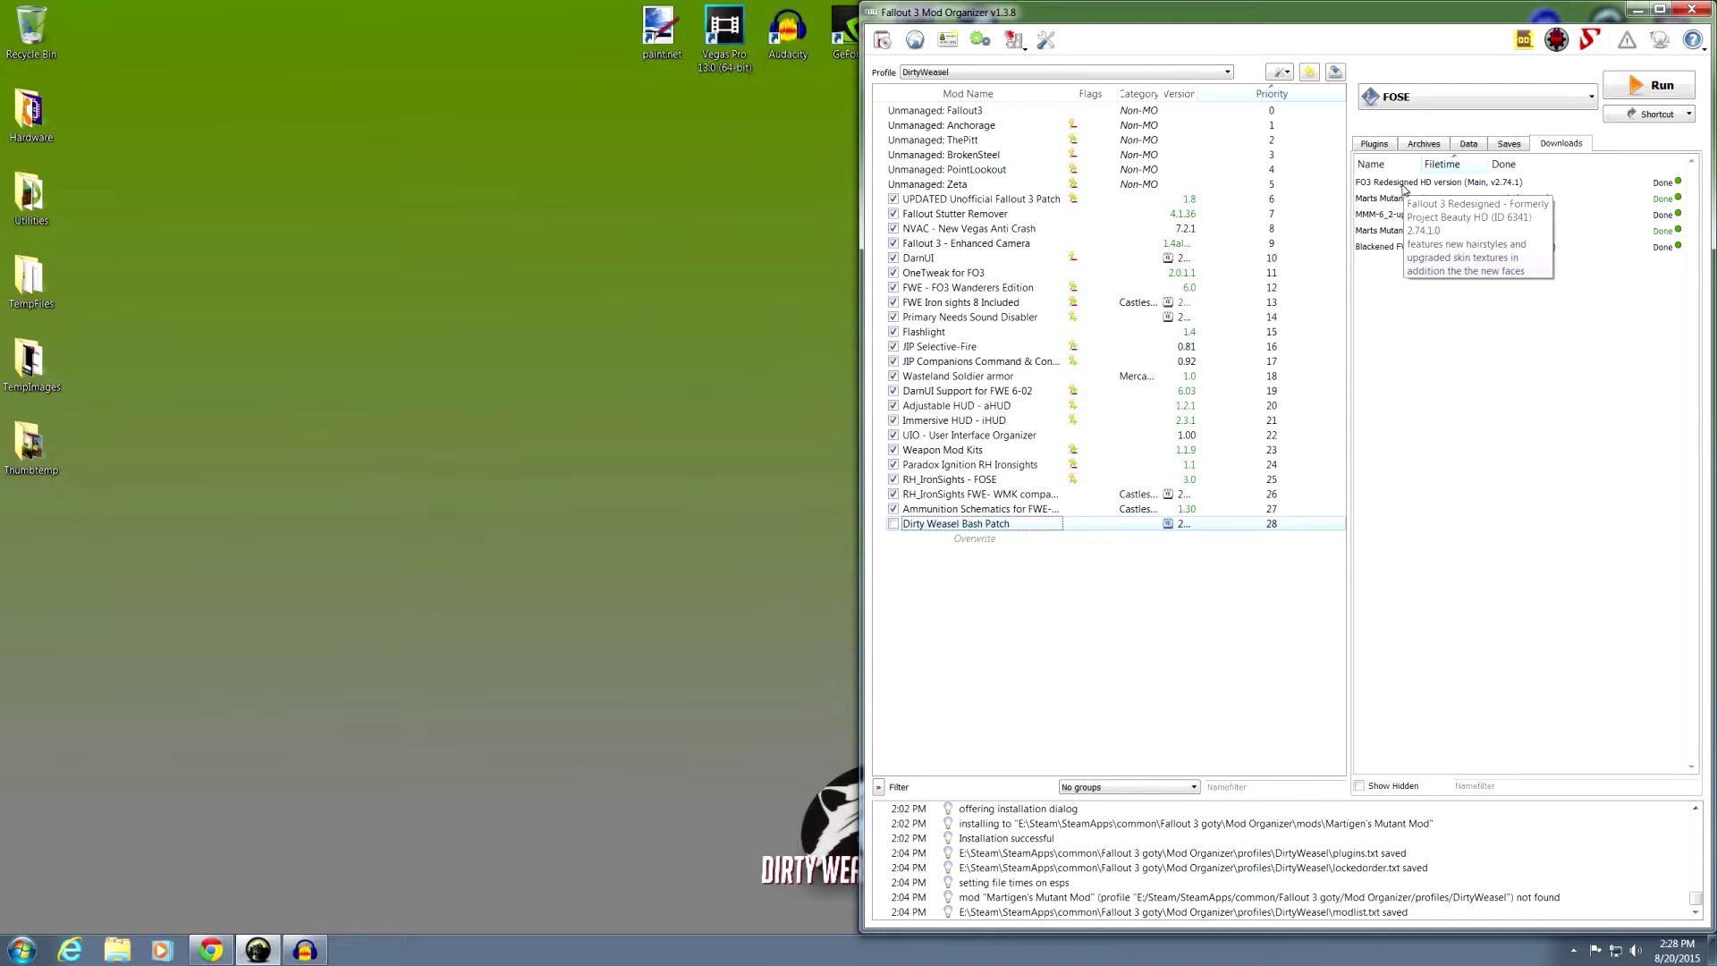
pyautogui.doubleClick(1404, 186)
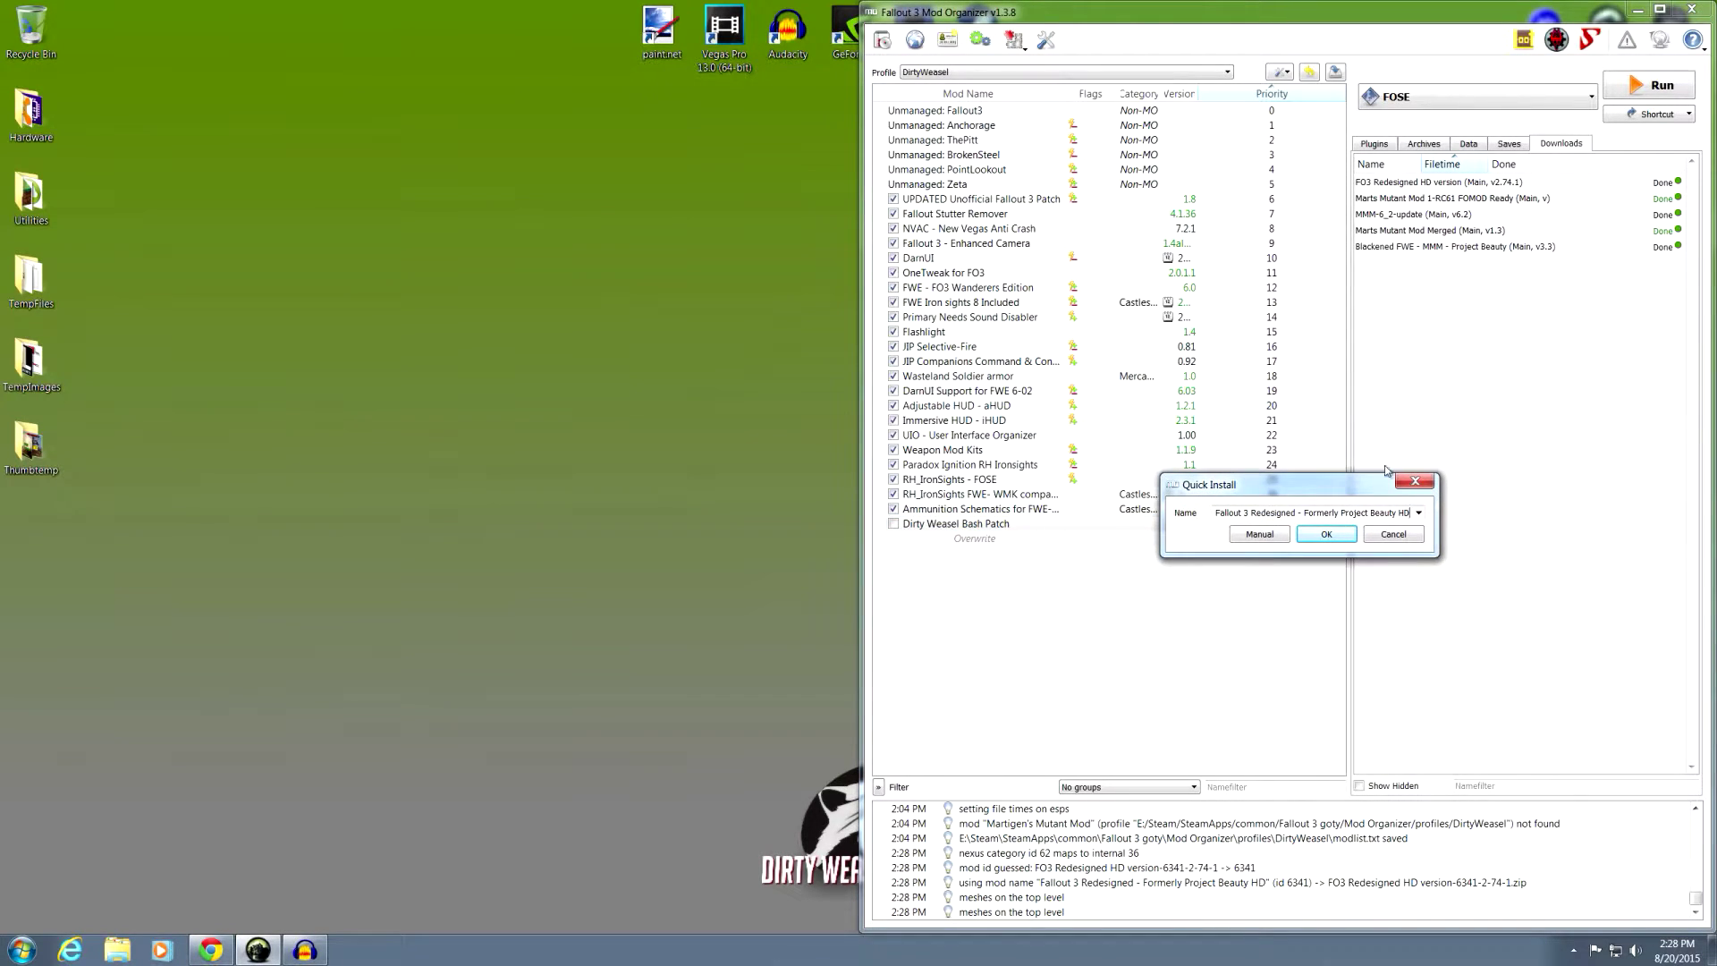
pyautogui.click(1420, 513)
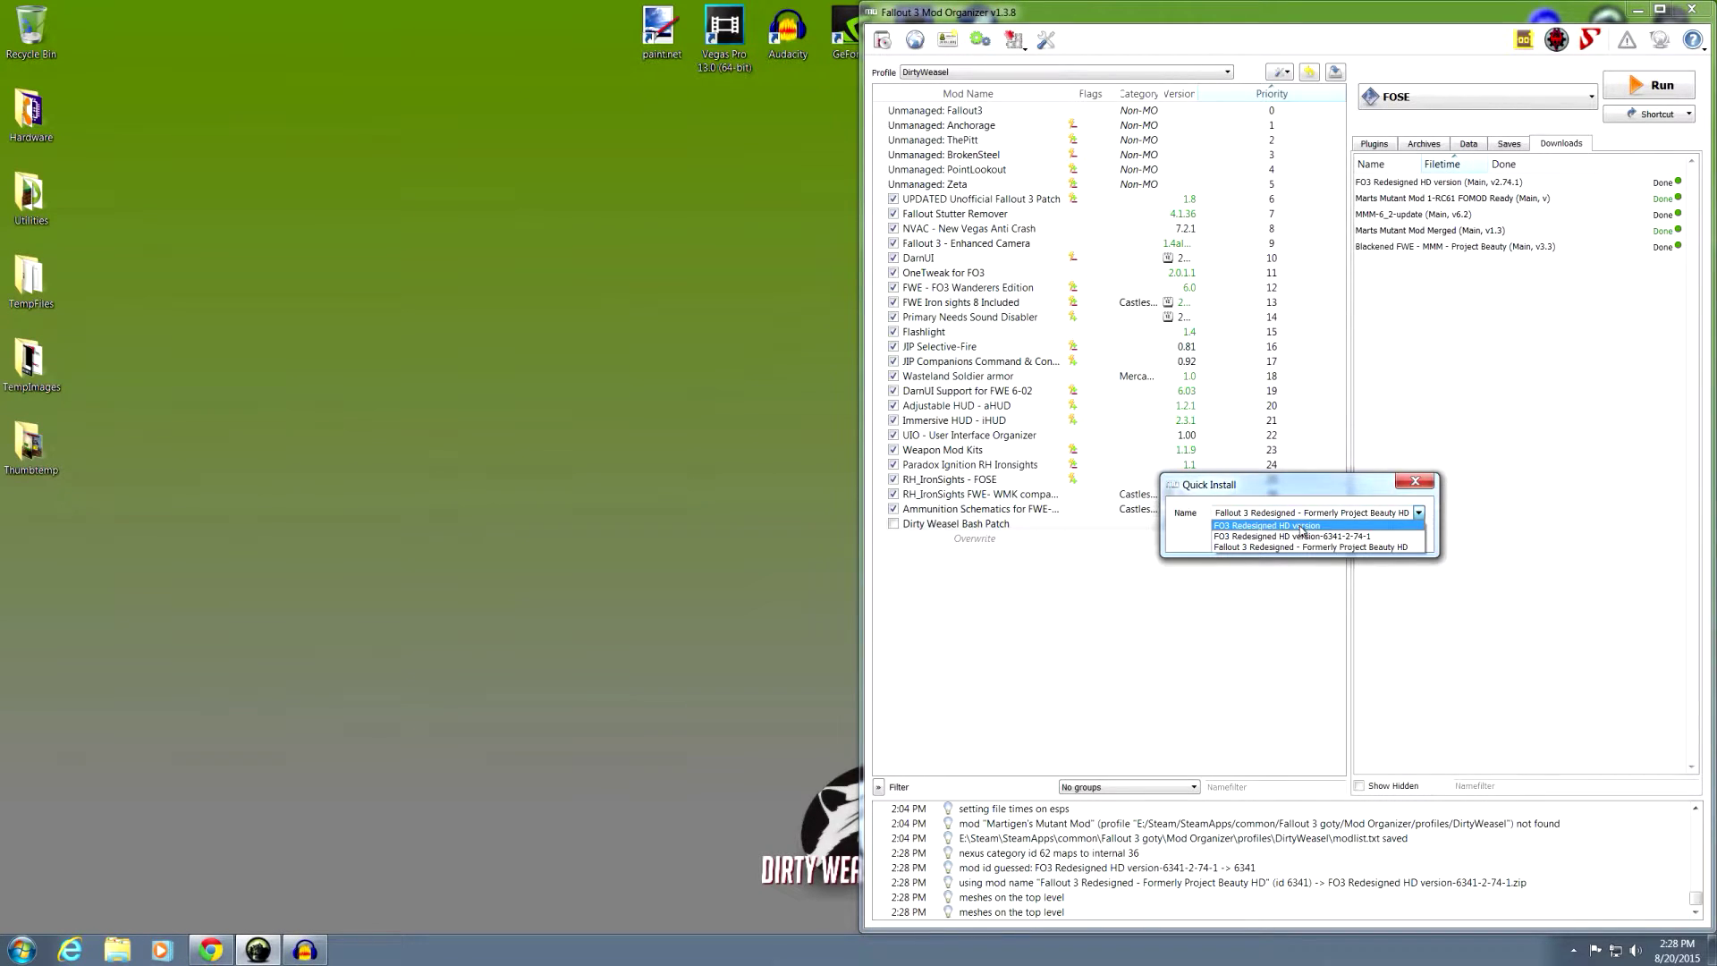
pyautogui.click(1301, 526)
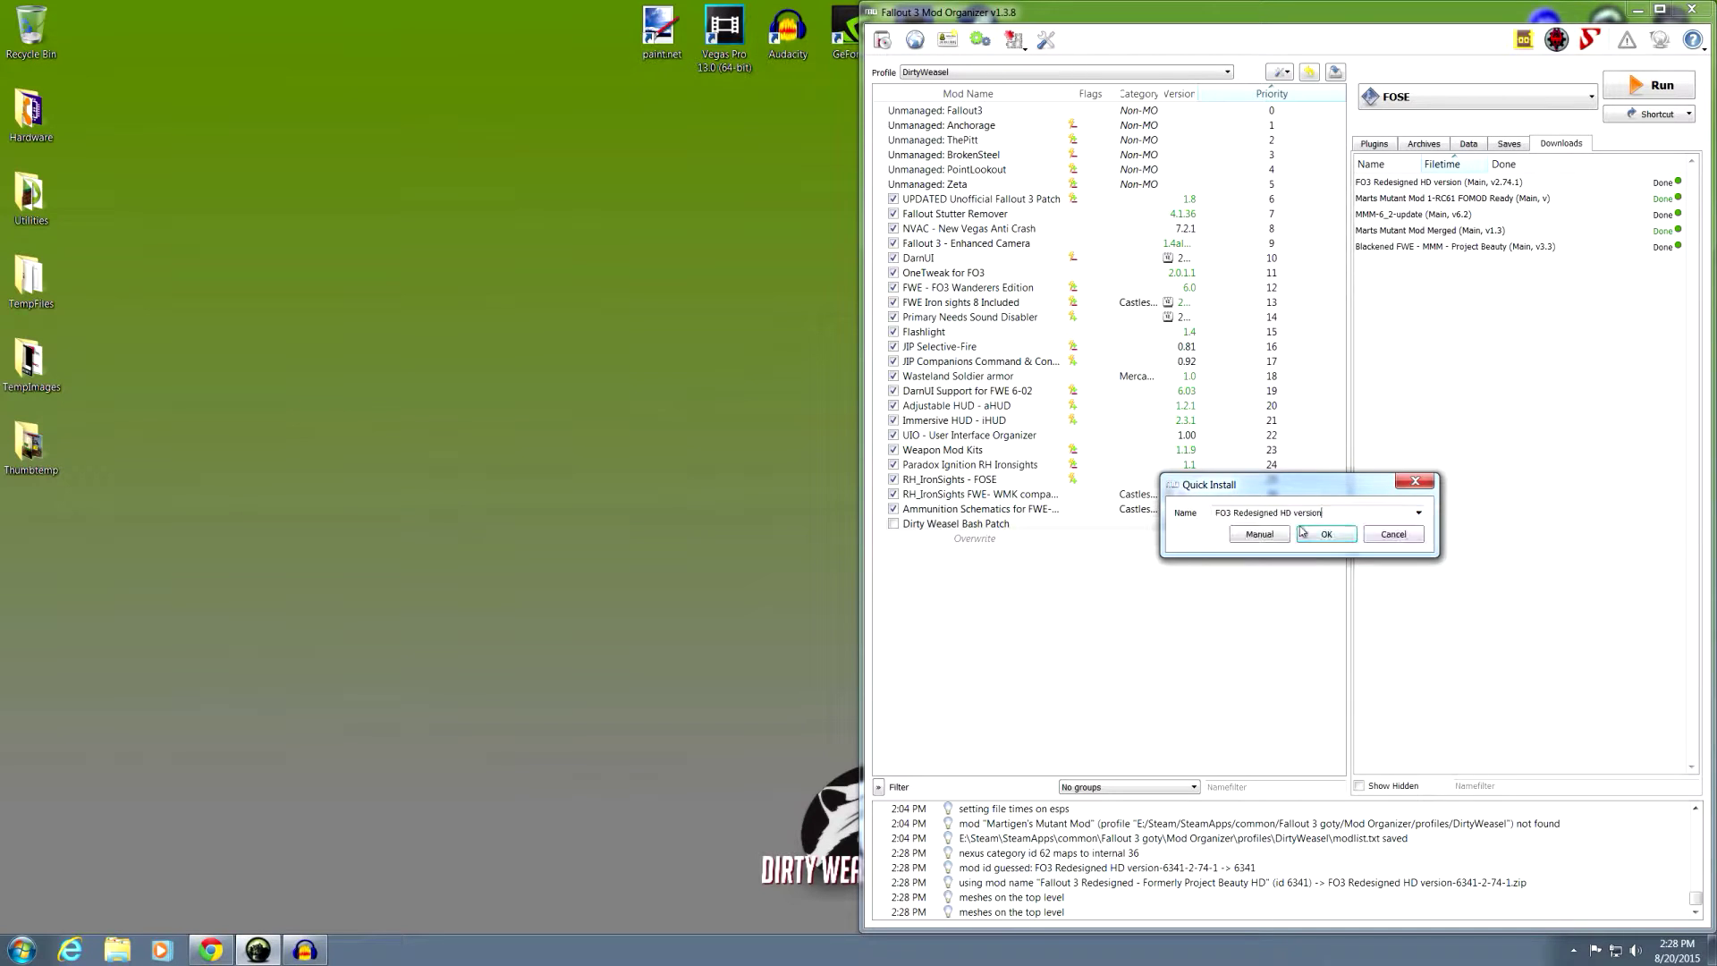
pyautogui.click(1257, 534)
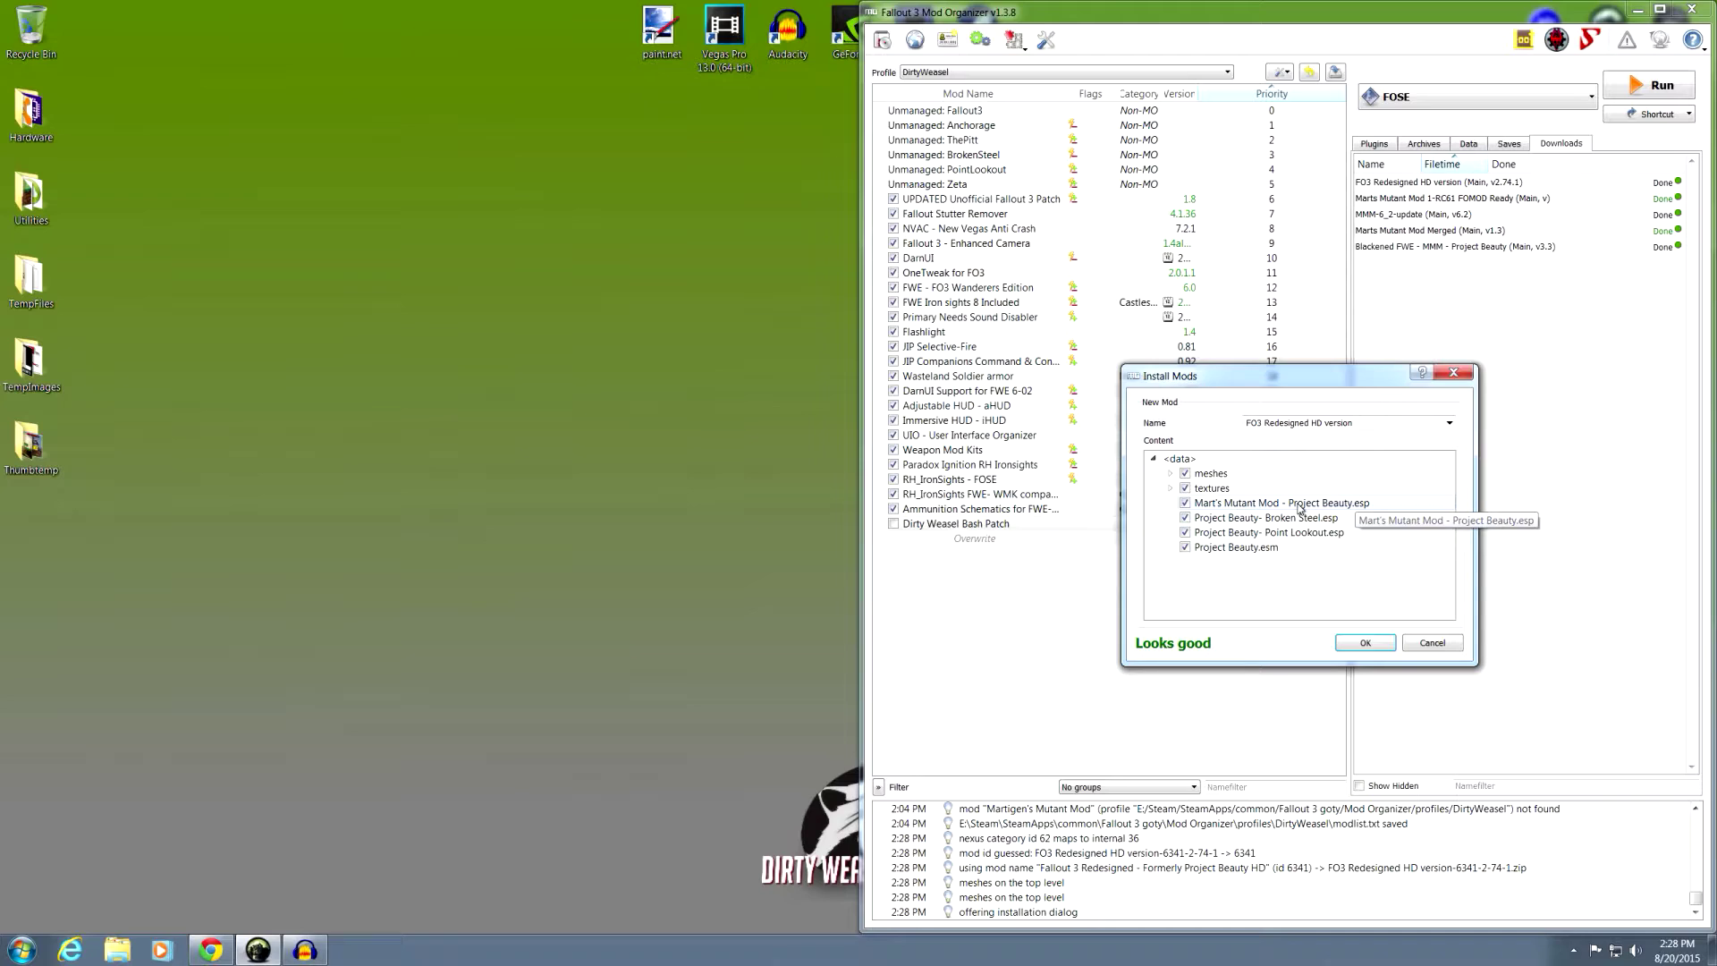
pyautogui.click(1186, 504)
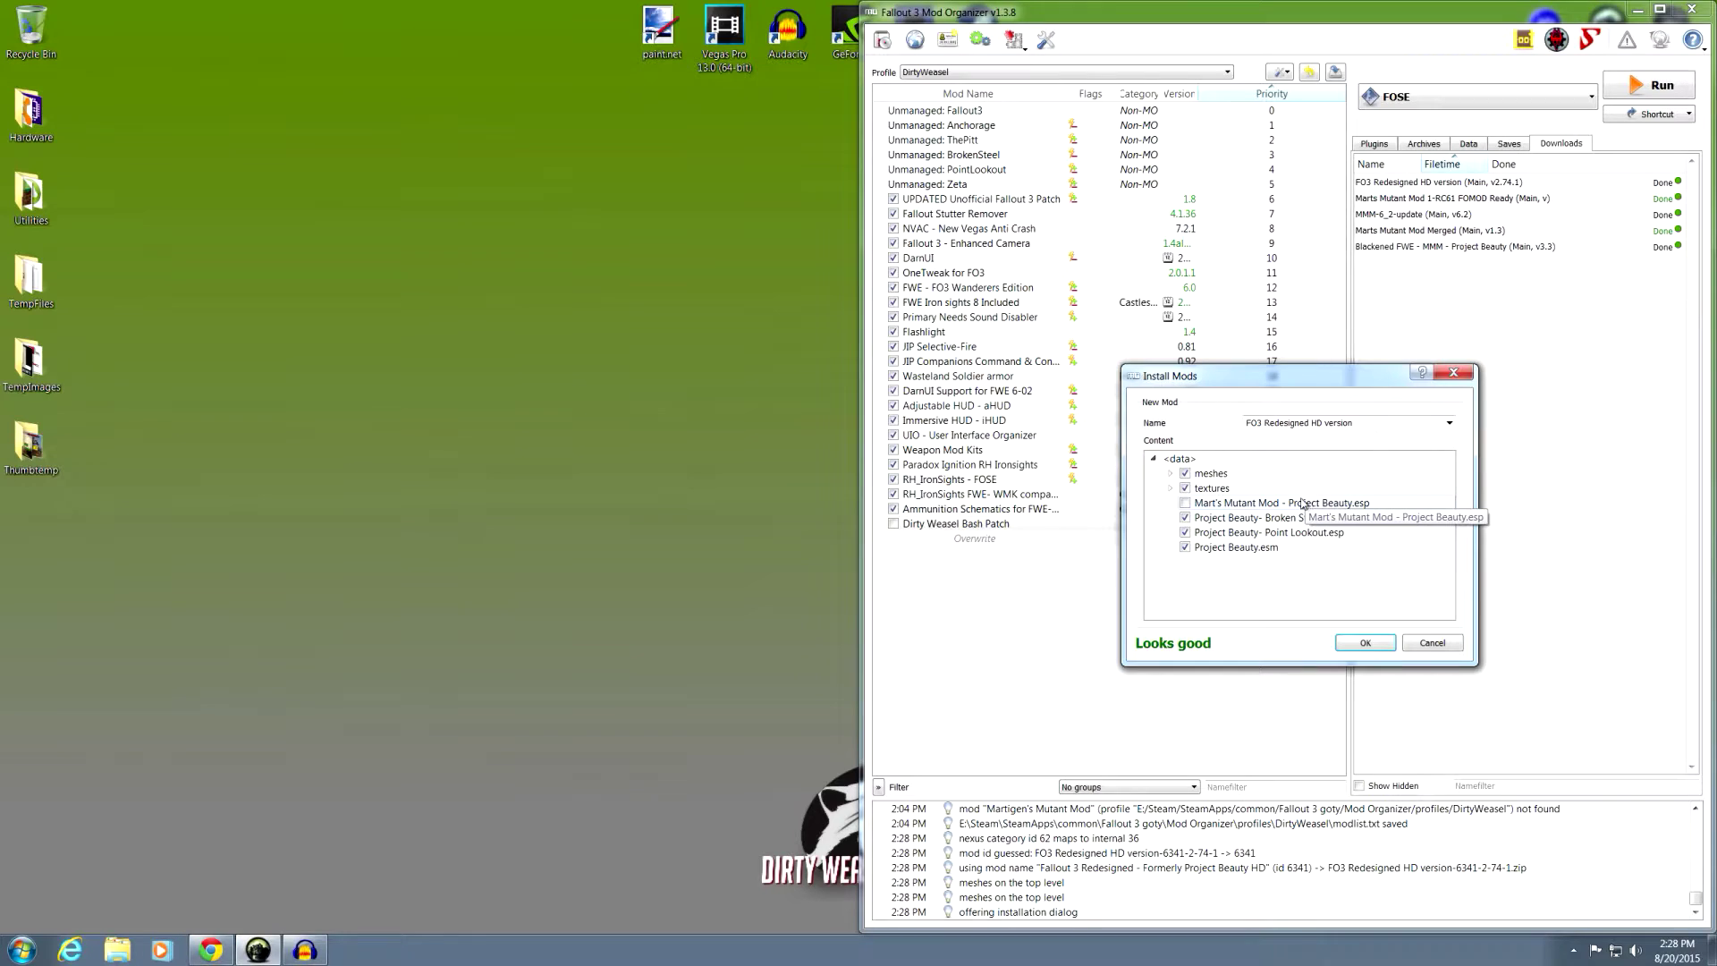
pyautogui.click(1345, 644)
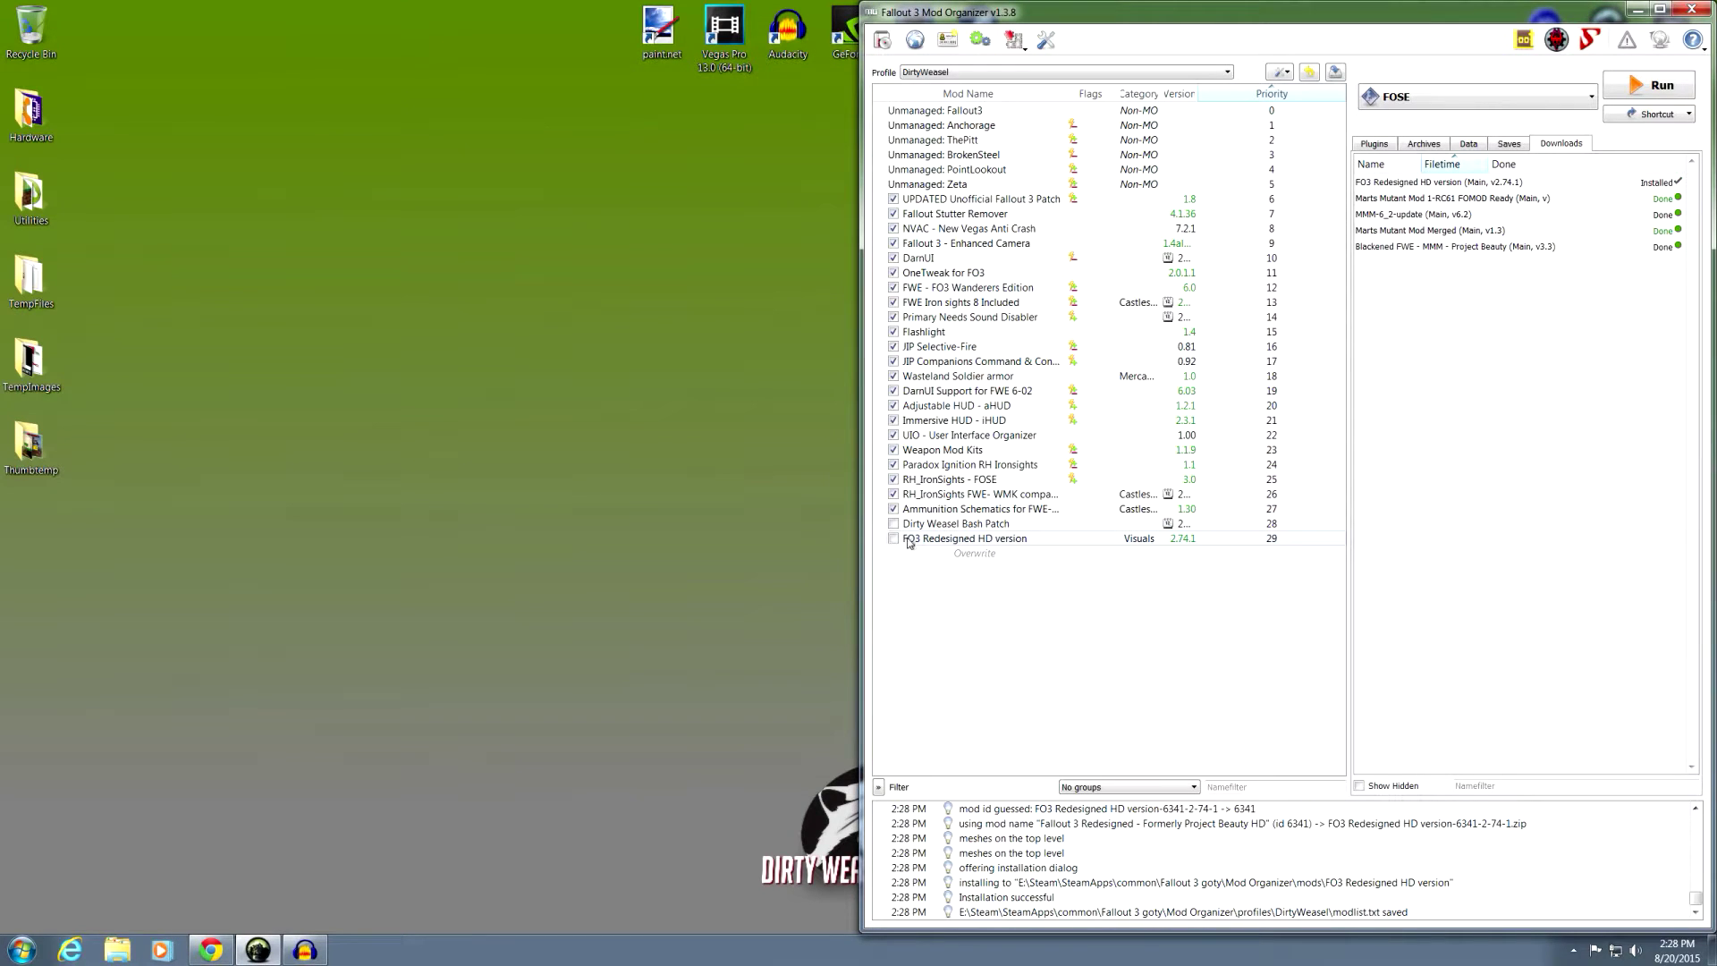
# Enable FO3 Redesigned HD version and move it to priority 15, directly after Primary Needs Sound Disabler.
pyautogui.click(893, 540)
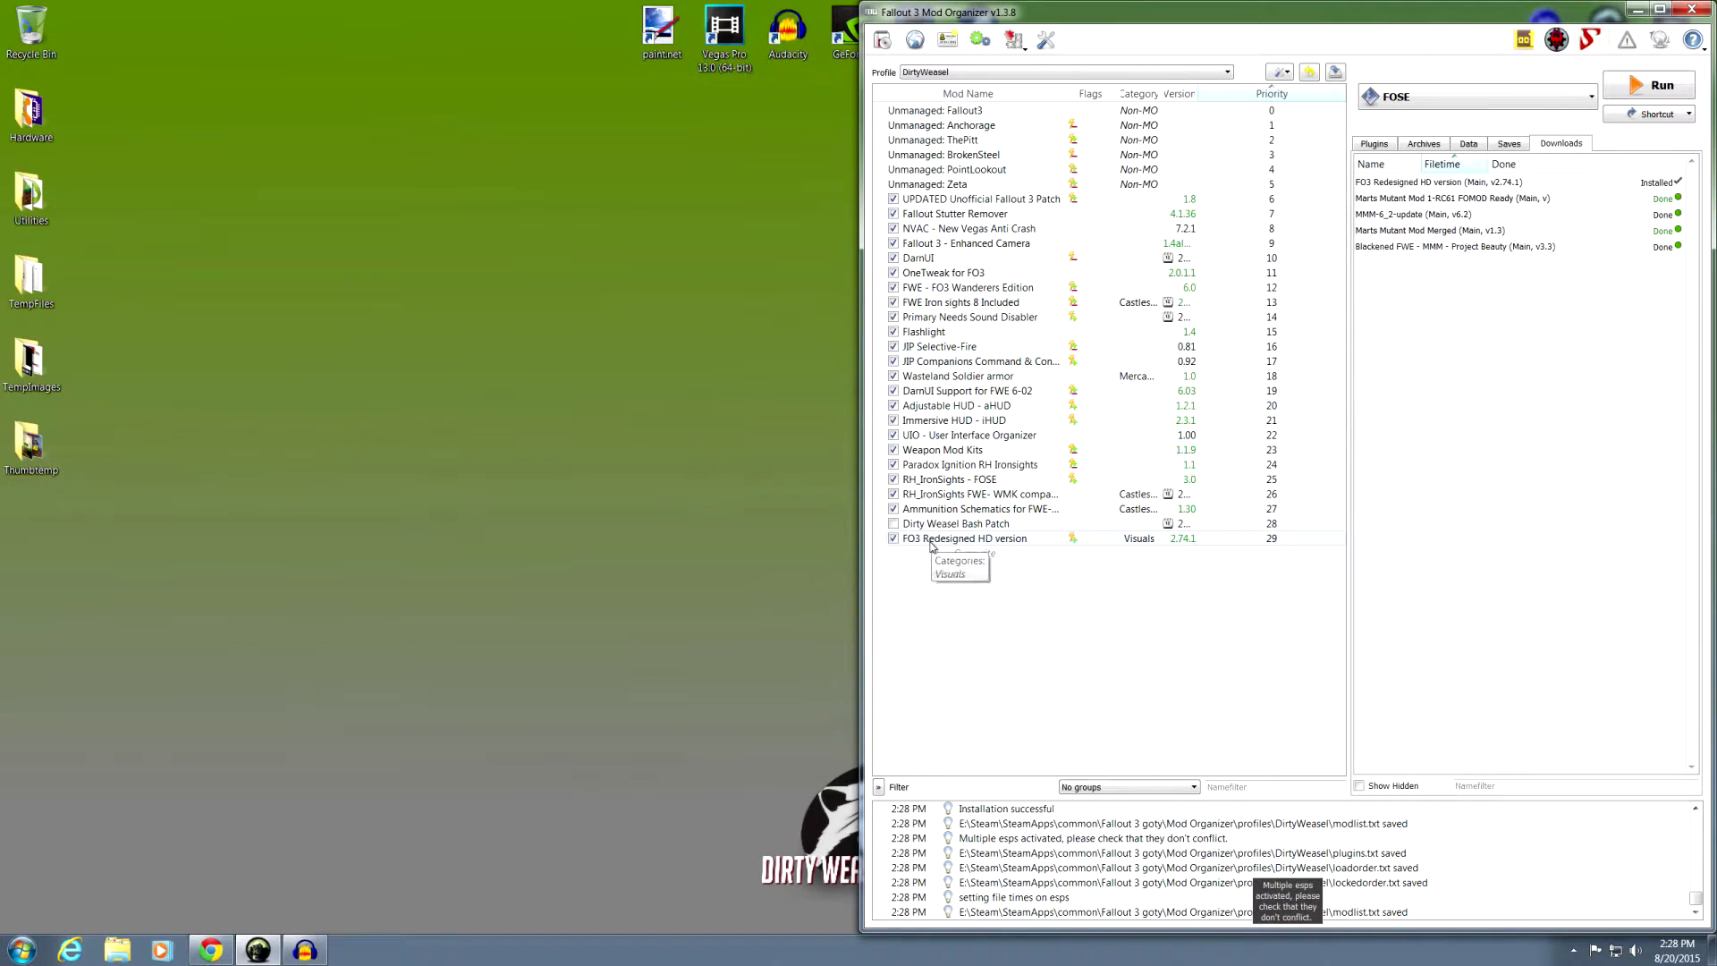
pyautogui.click(931, 541)
pyautogui.moveTo(931, 545); pyautogui.dragTo(934, 326)
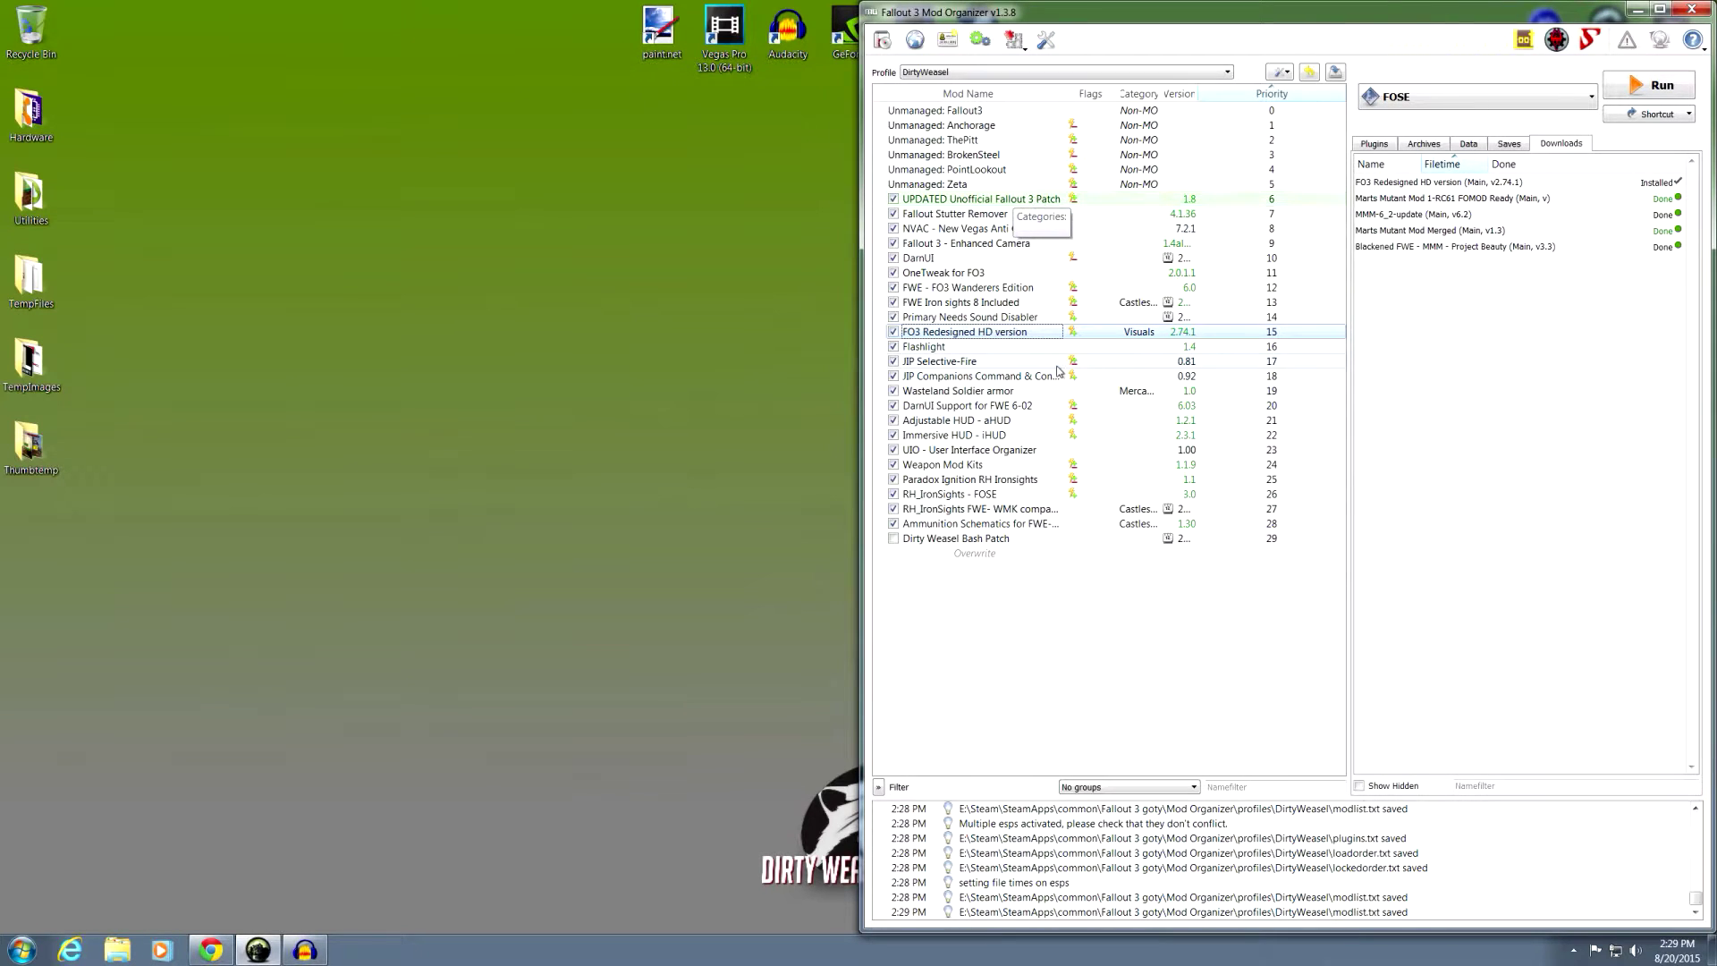
# Inspect the file conflicts and the optional ESPs of FO3 Redesigned HD version.
pyautogui.doubleClick(1076, 335)
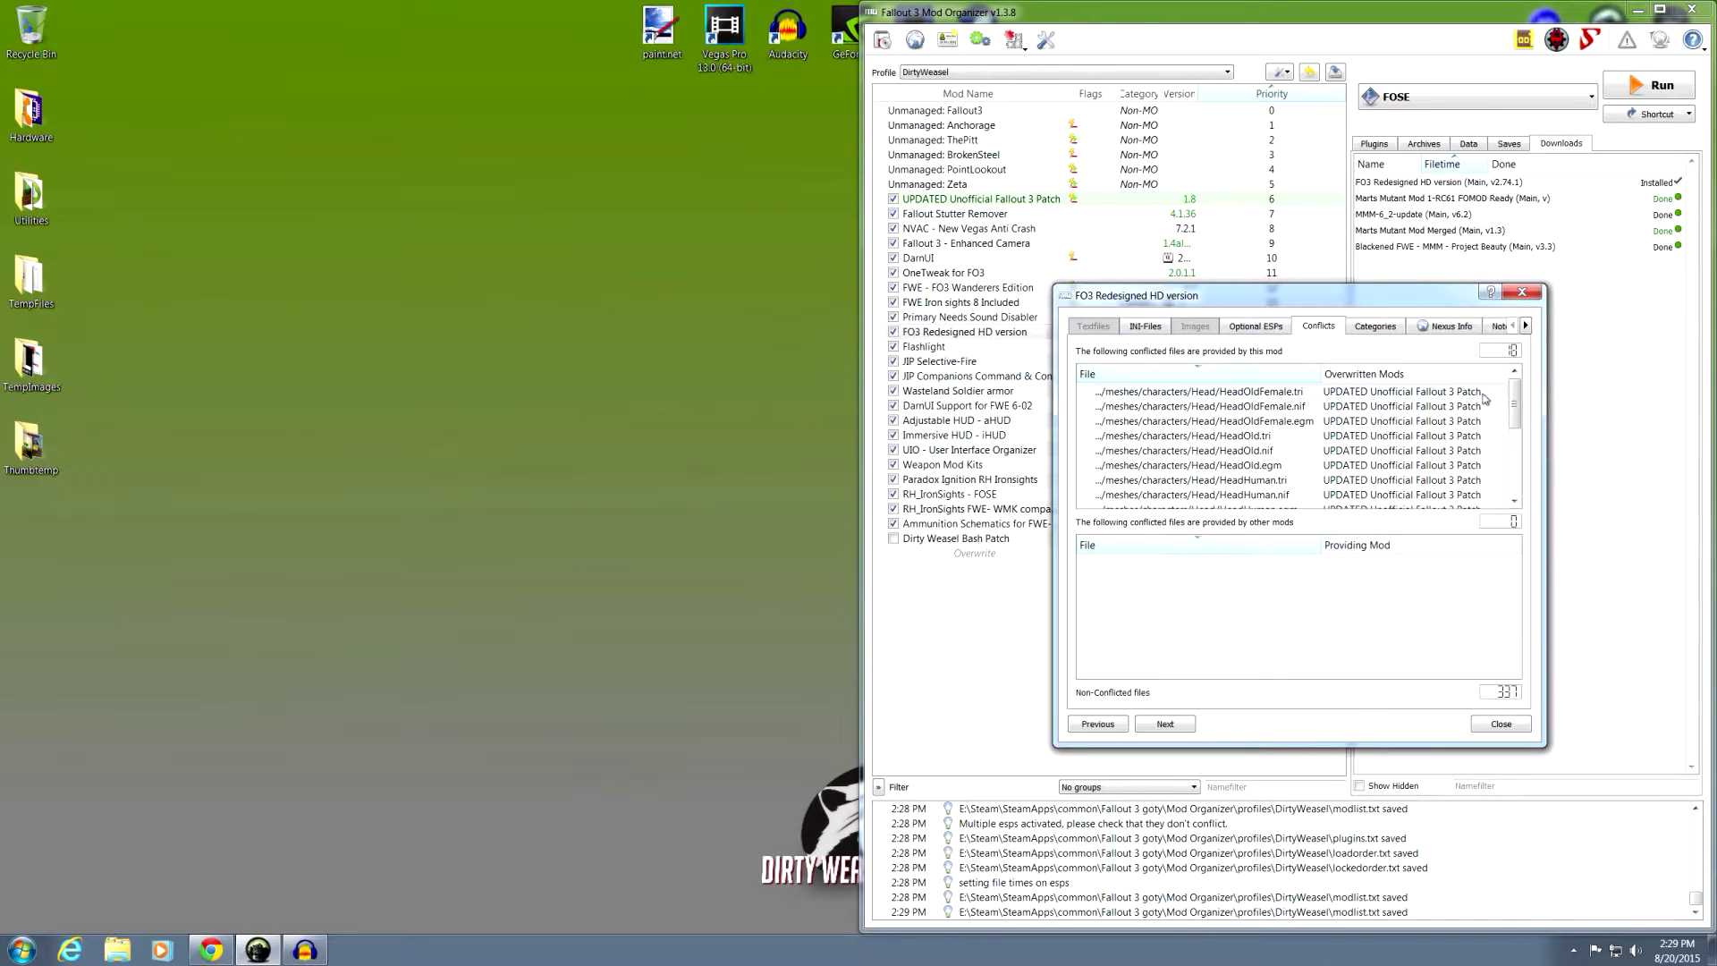
pyautogui.moveTo(1515, 411)
pyautogui.mouseDown()
pyautogui.moveTo(1515, 453)
pyautogui.moveTo(1515, 400)
pyautogui.mouseUp()
pyautogui.click(1491, 722)
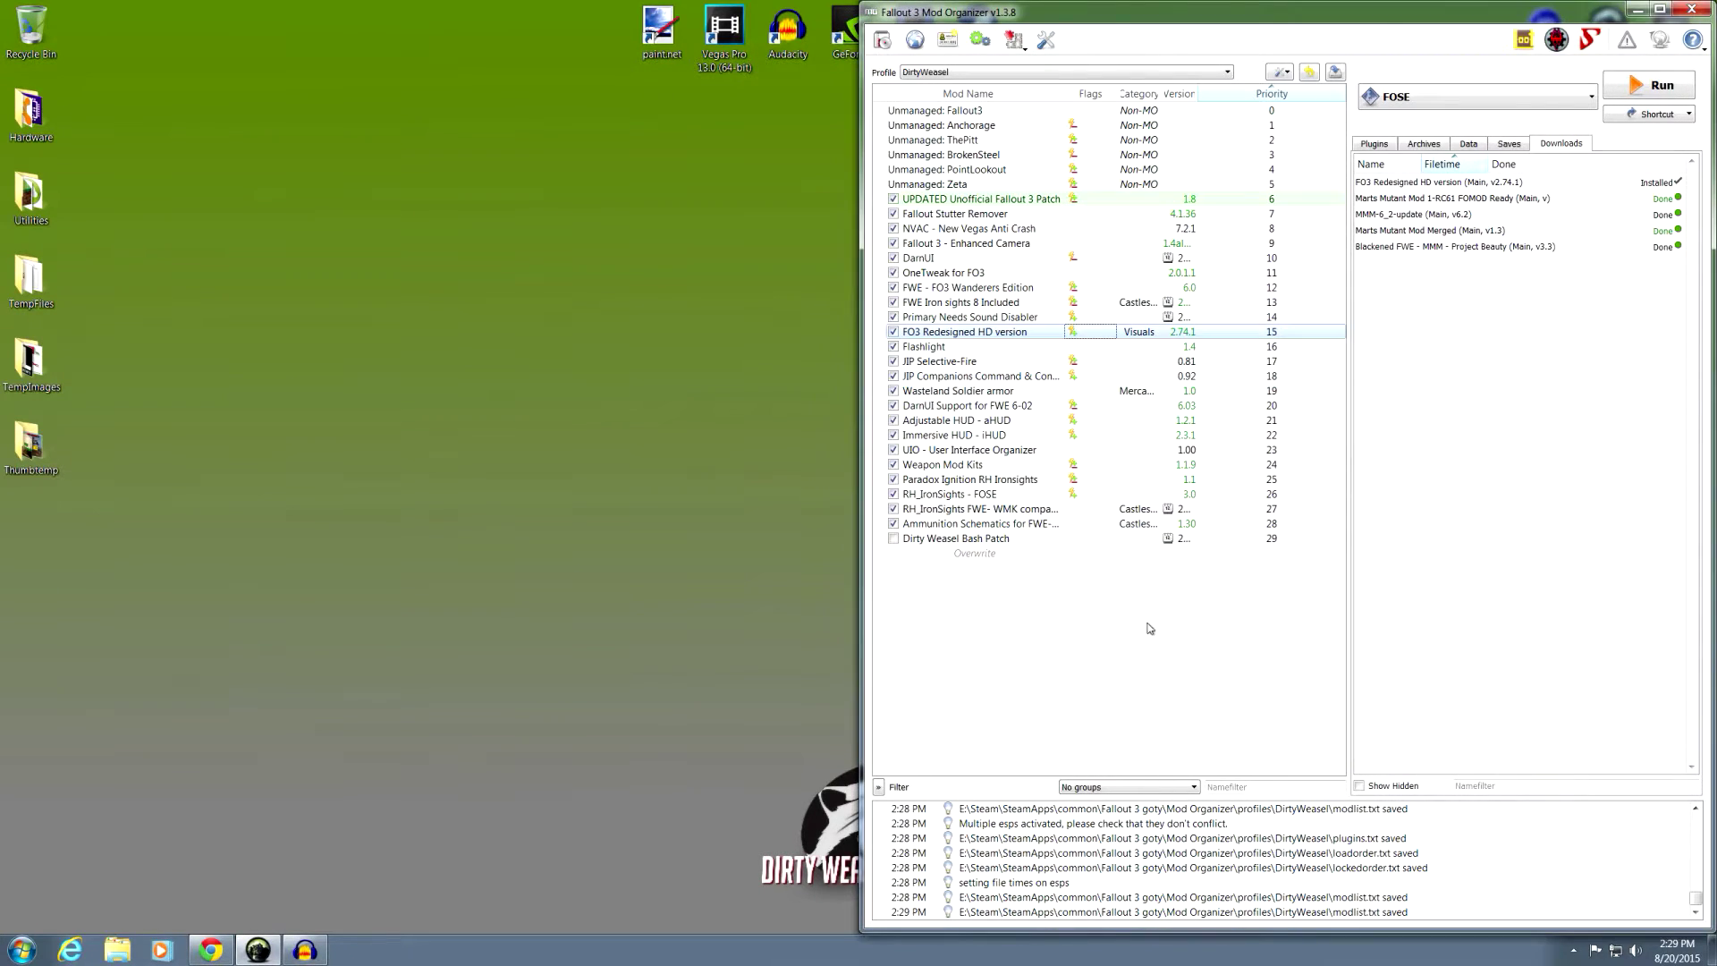
pyautogui.doubleClick(1016, 339)
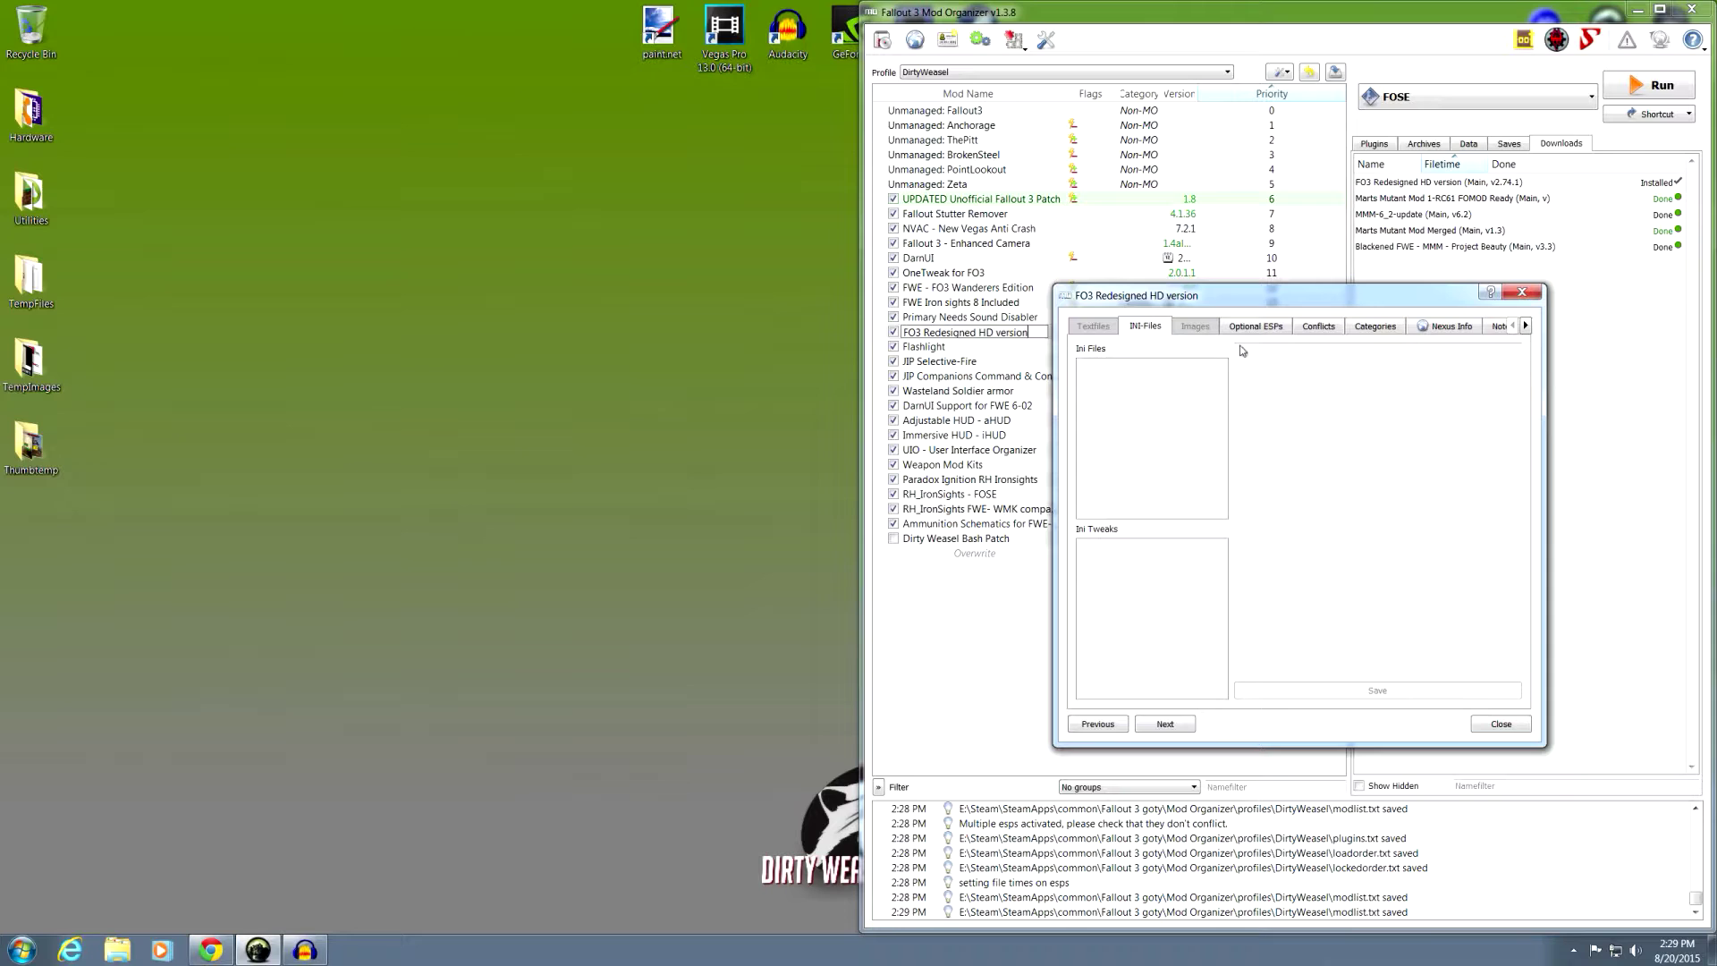
pyautogui.click(1257, 327)
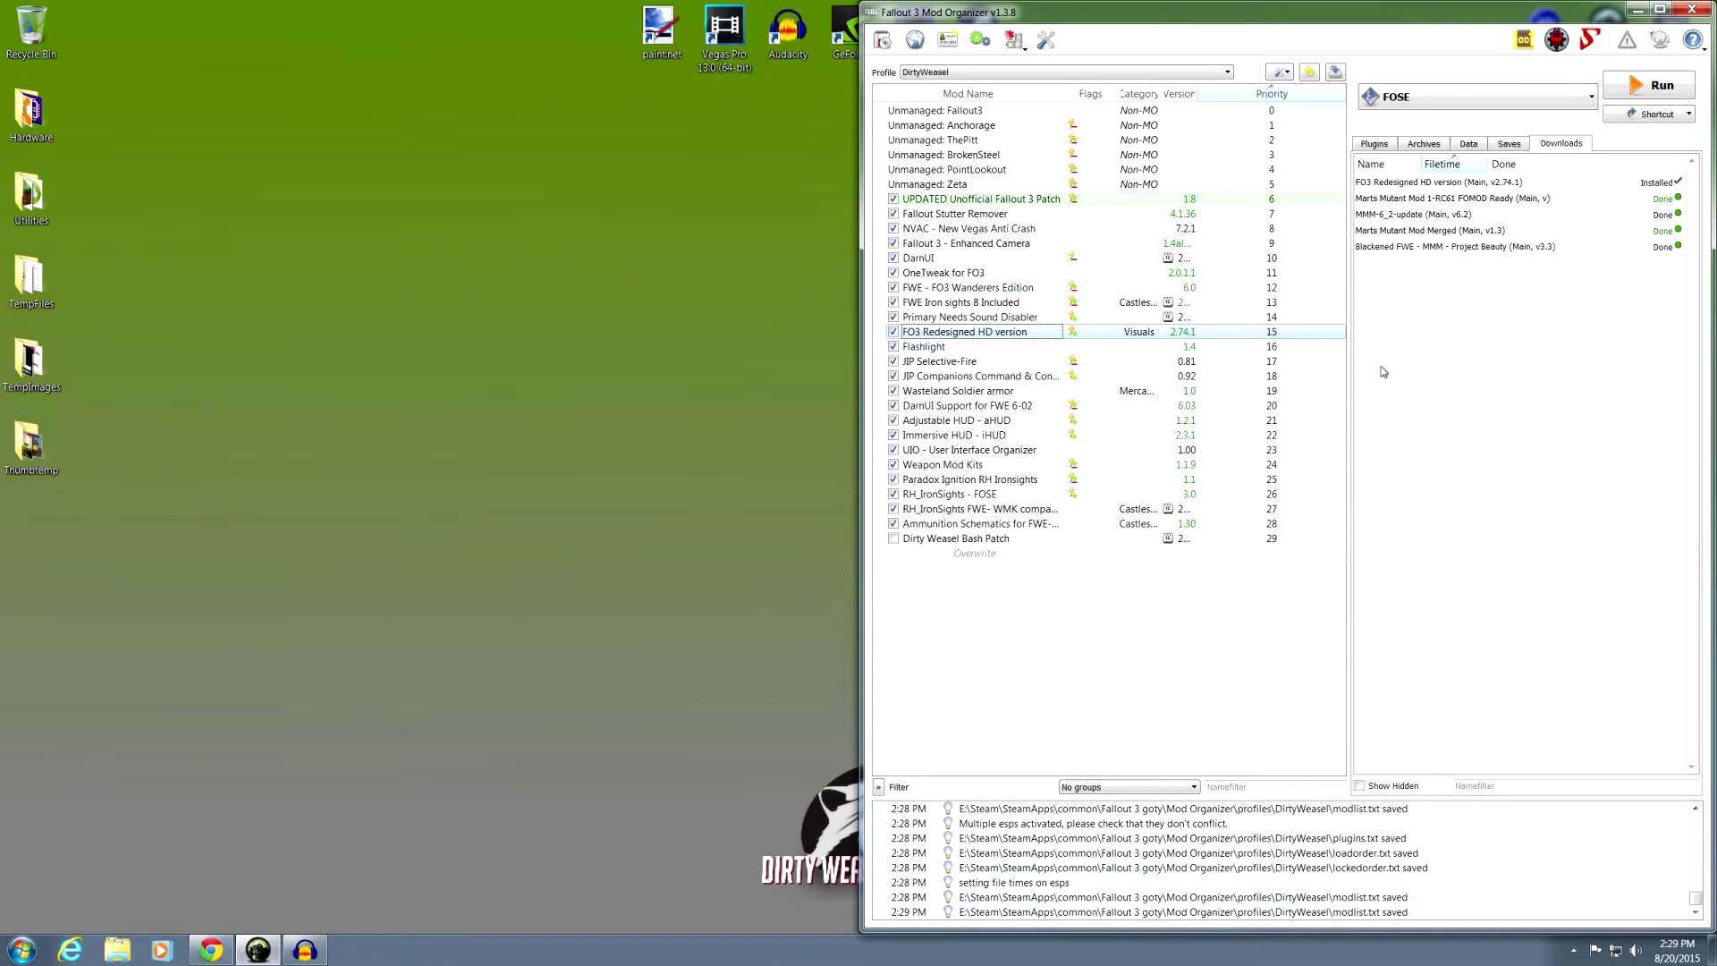
# Switch to Chrome and find the "Marts Mutant Mod and Associated Mods" section in the STEP Fallout 3 guide.
pyautogui.moveTo(1441, 204)
pyautogui.click(212, 950)
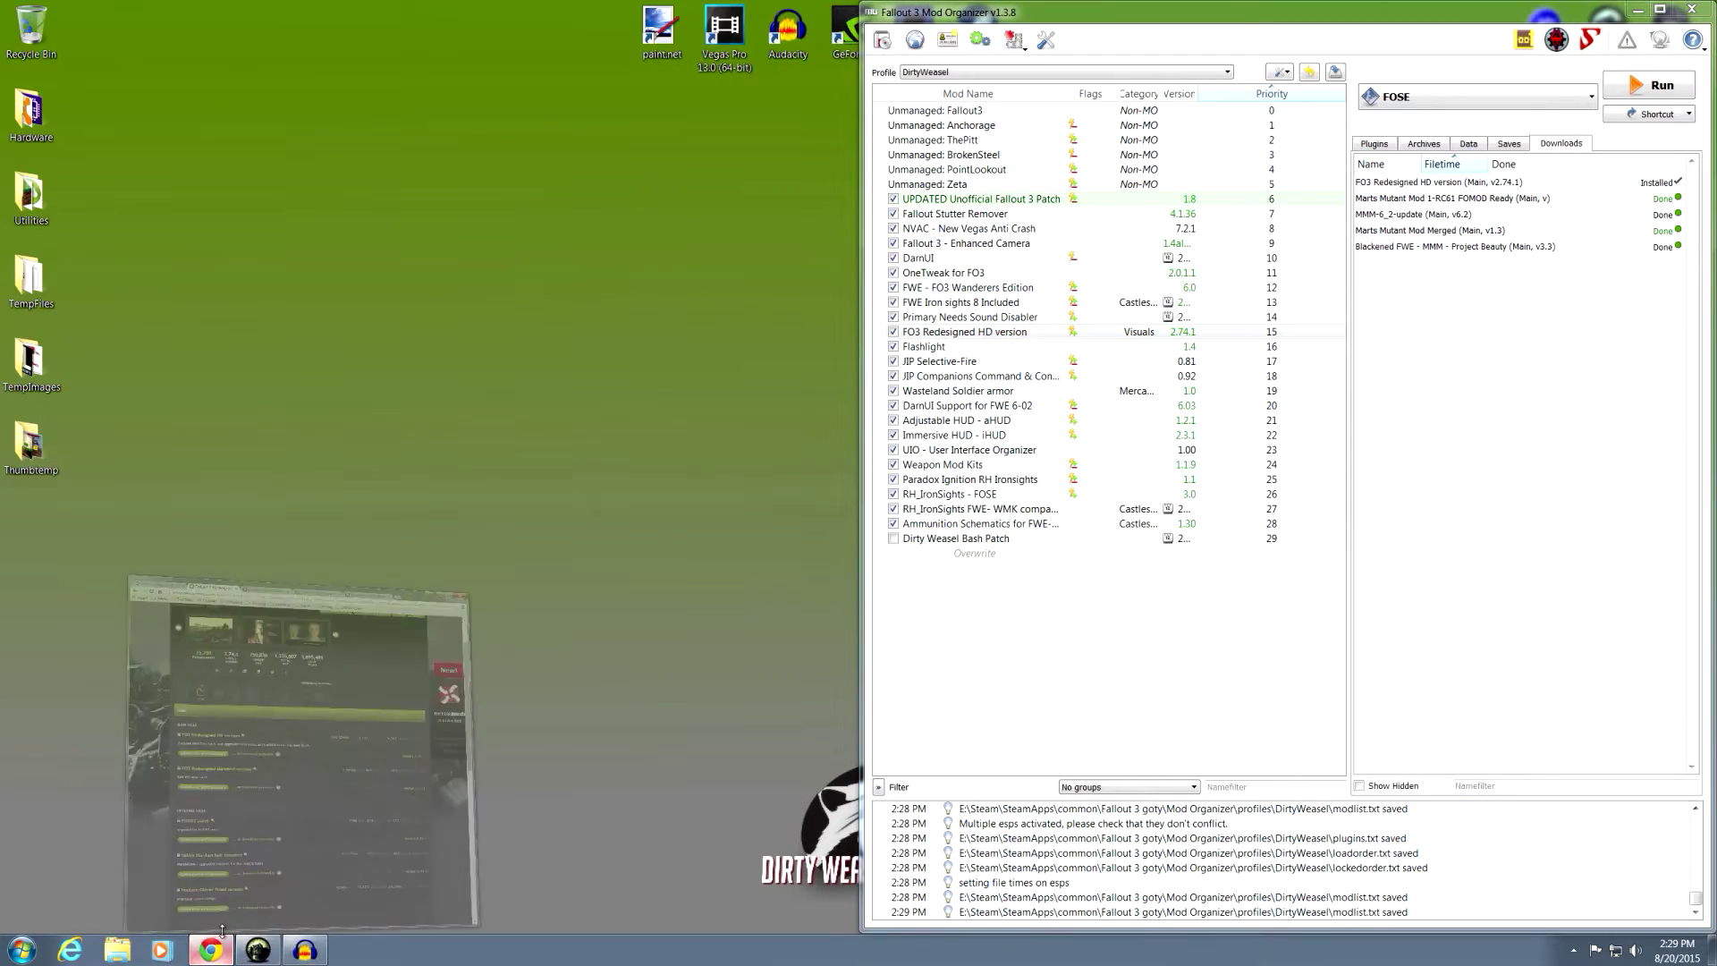
pyautogui.click(109, 24)
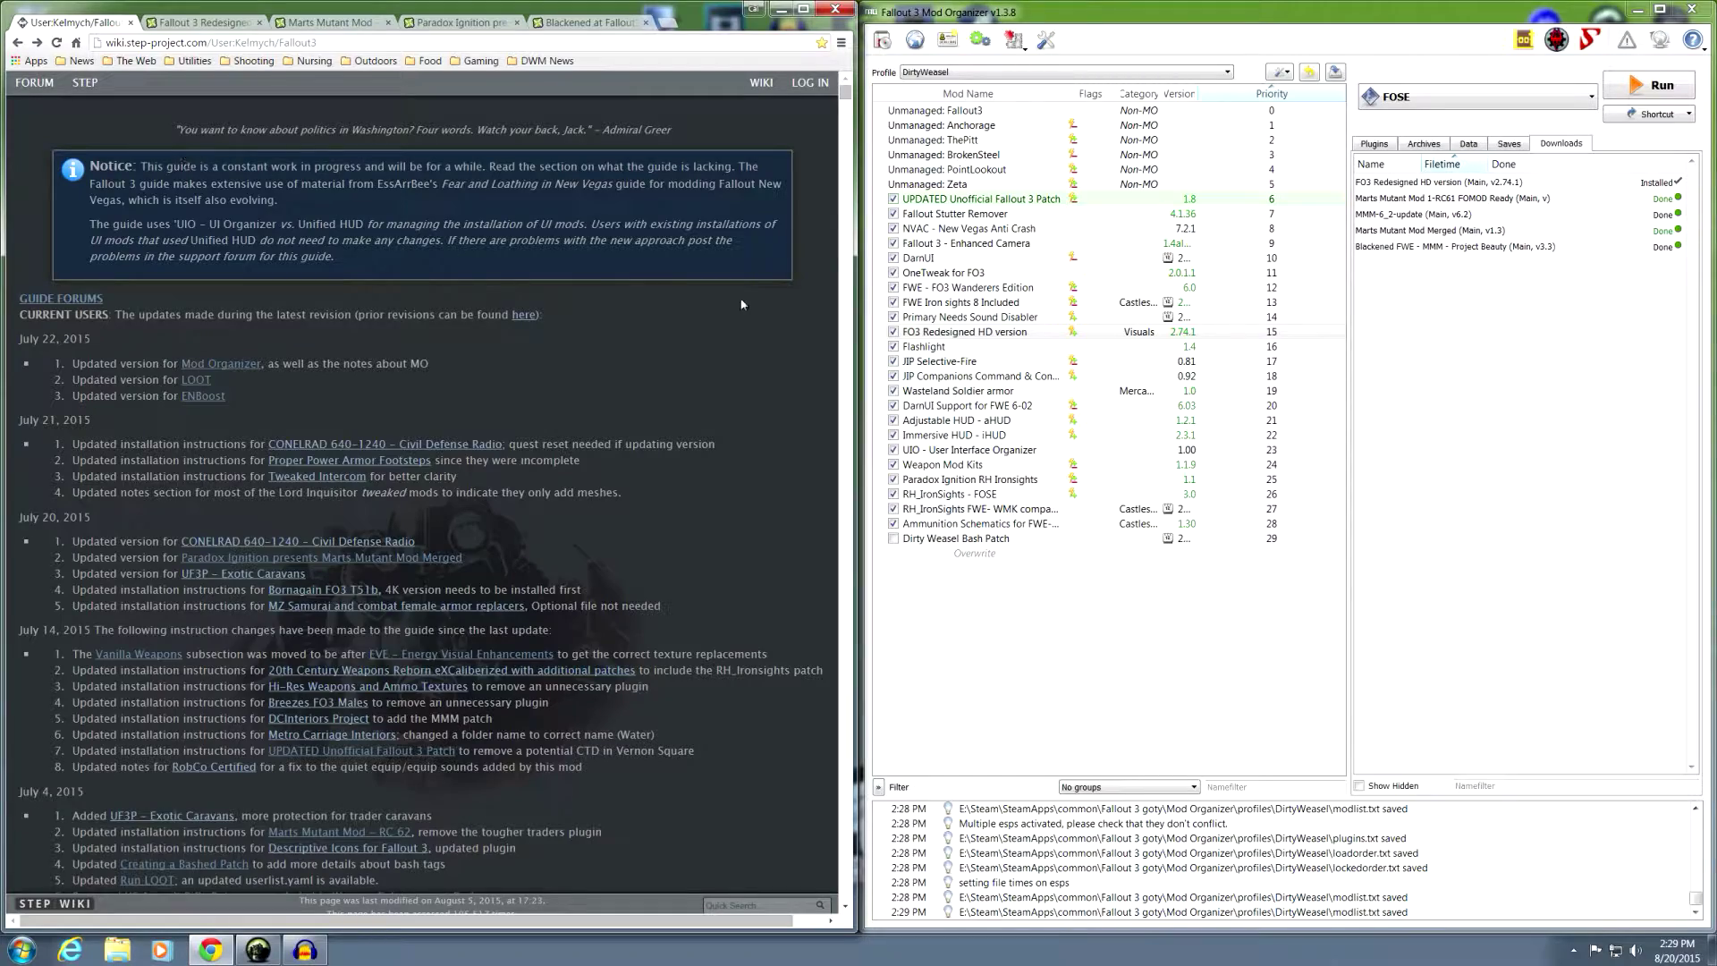
pyautogui.moveTo(846, 90); pyautogui.dragTo(846, 128)
pyautogui.scroll(1, 668, 411)
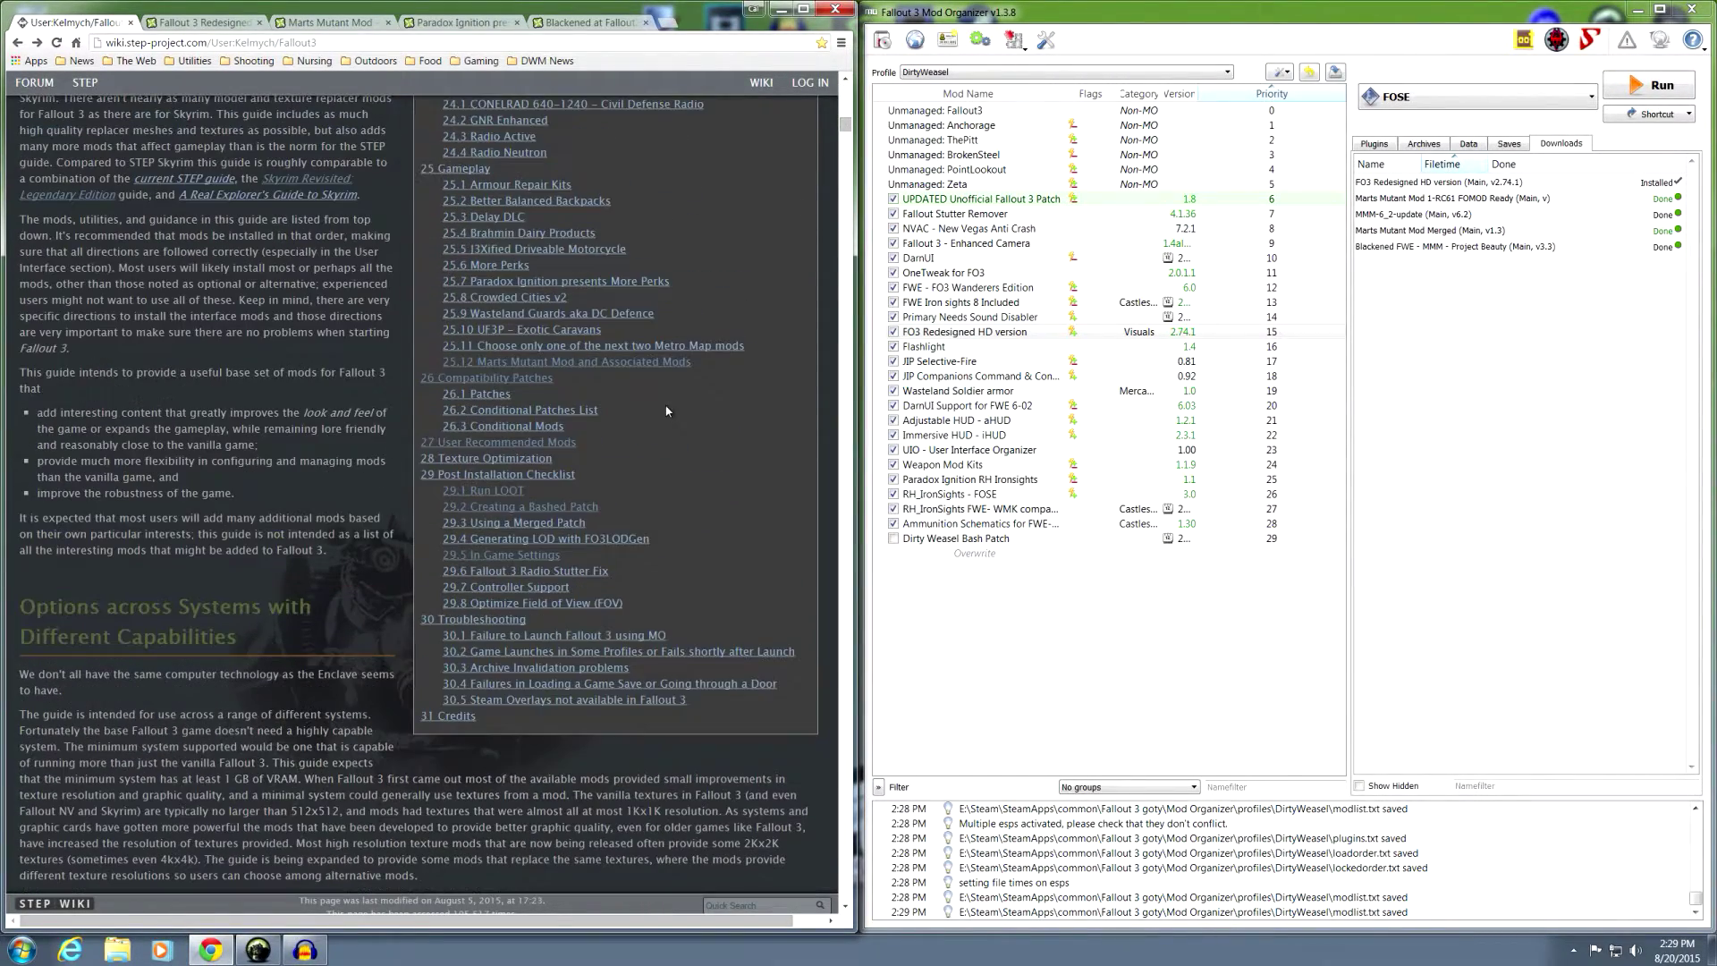
pyautogui.click(456, 363)
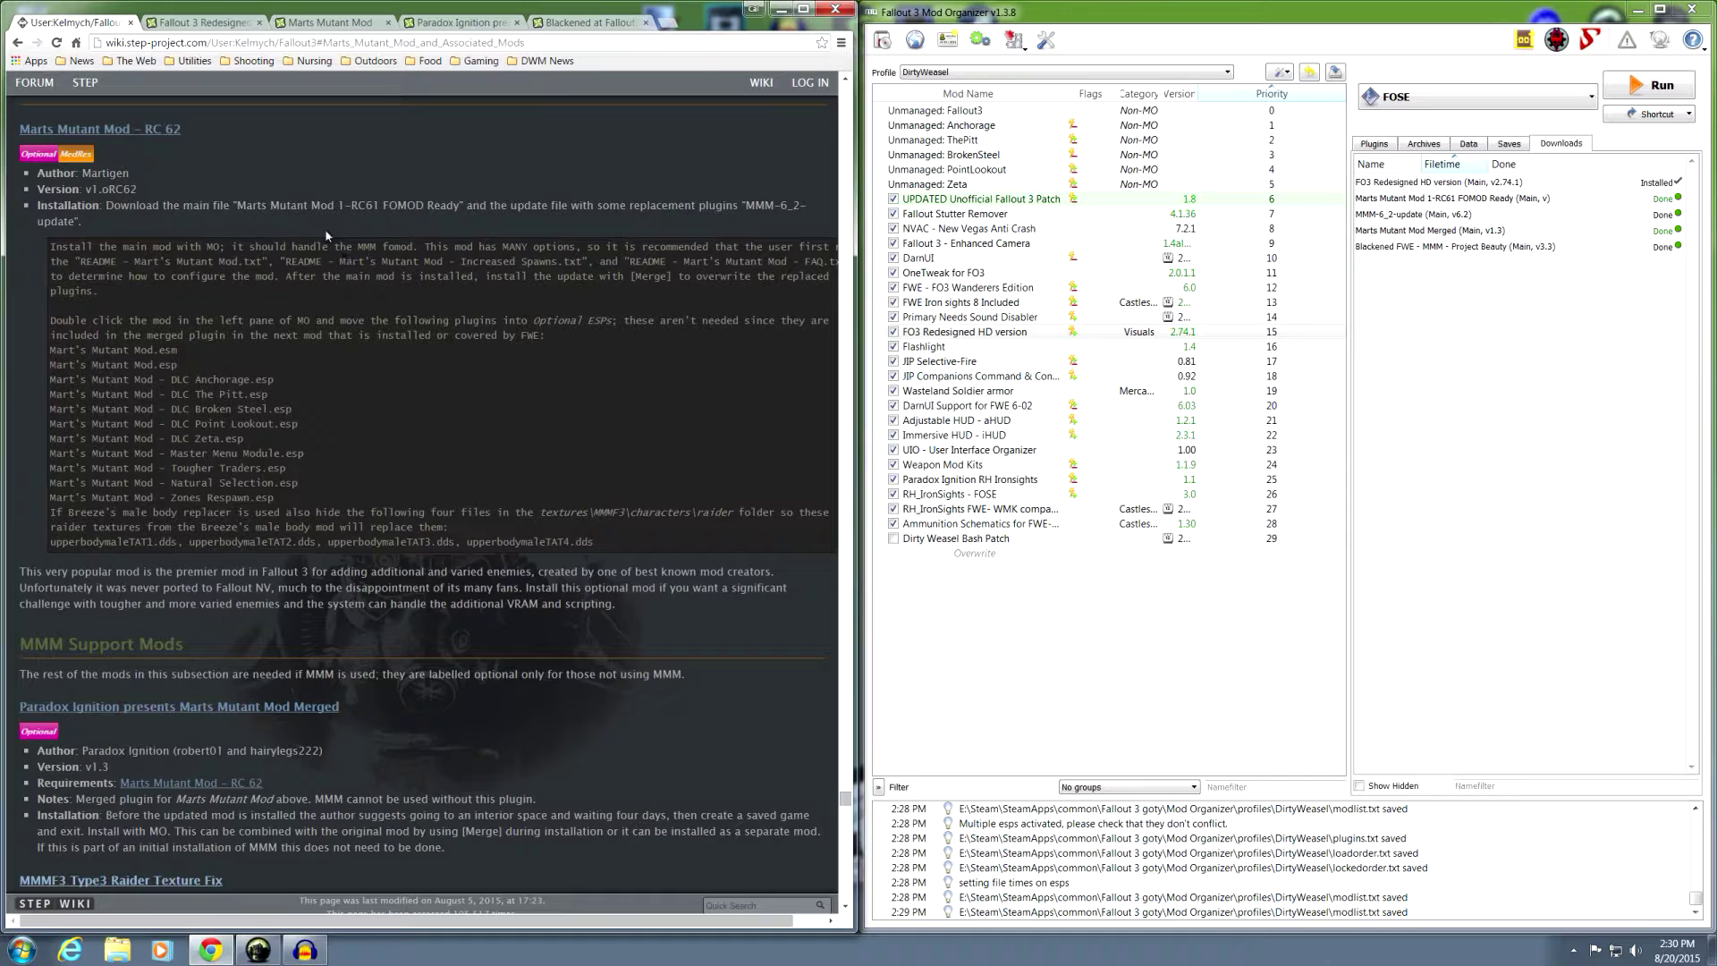
# Review the Marts Mutant Mod - RC 62 description on Nexus Mods and open the mod's file list.
pyautogui.click(340, 24)
pyautogui.moveTo(318, 124)
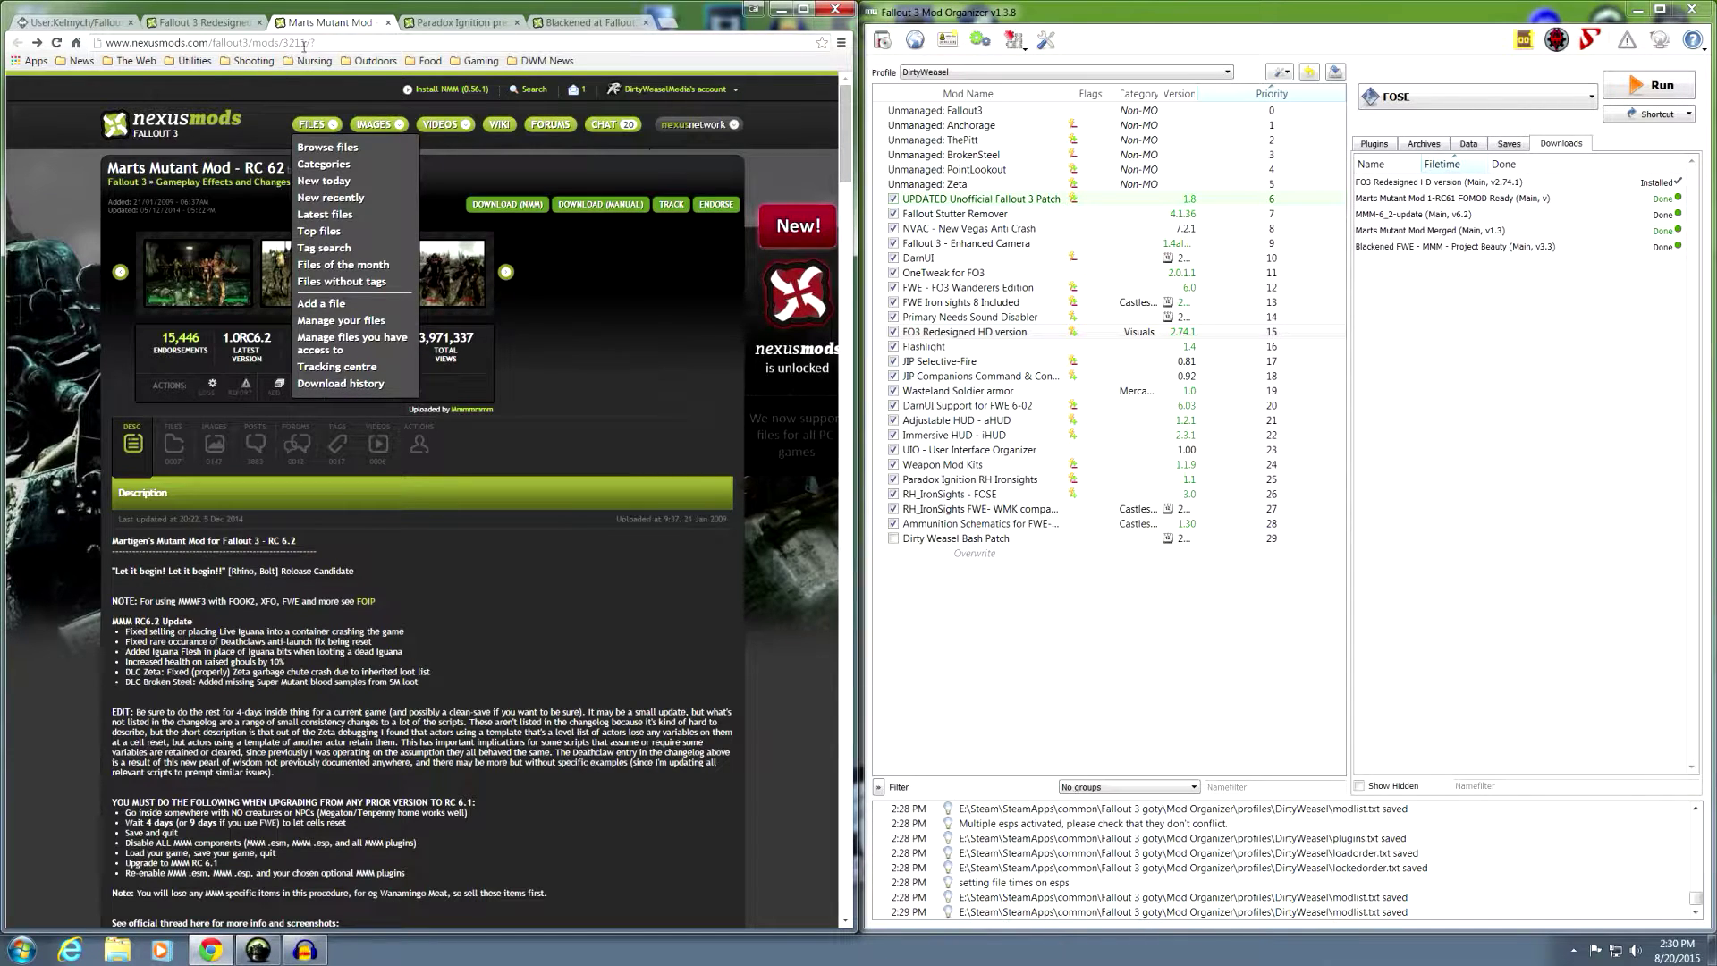
pyautogui.scroll(-6, 517, 401)
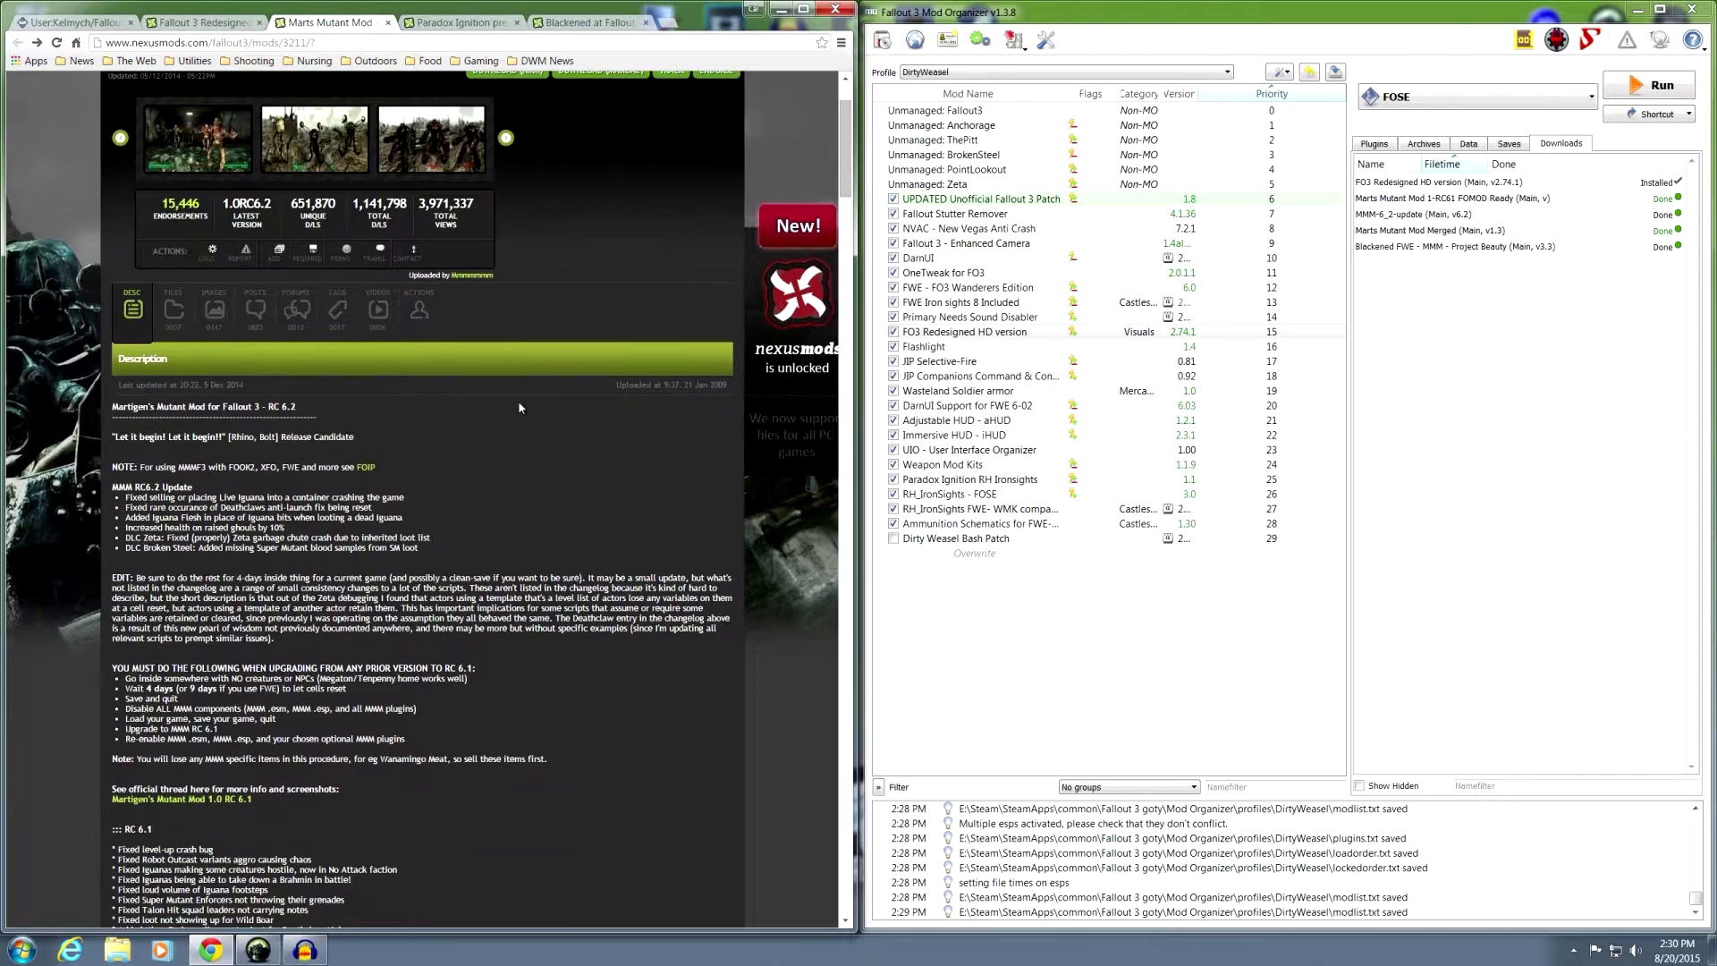
pyautogui.scroll(-2, 423, 414)
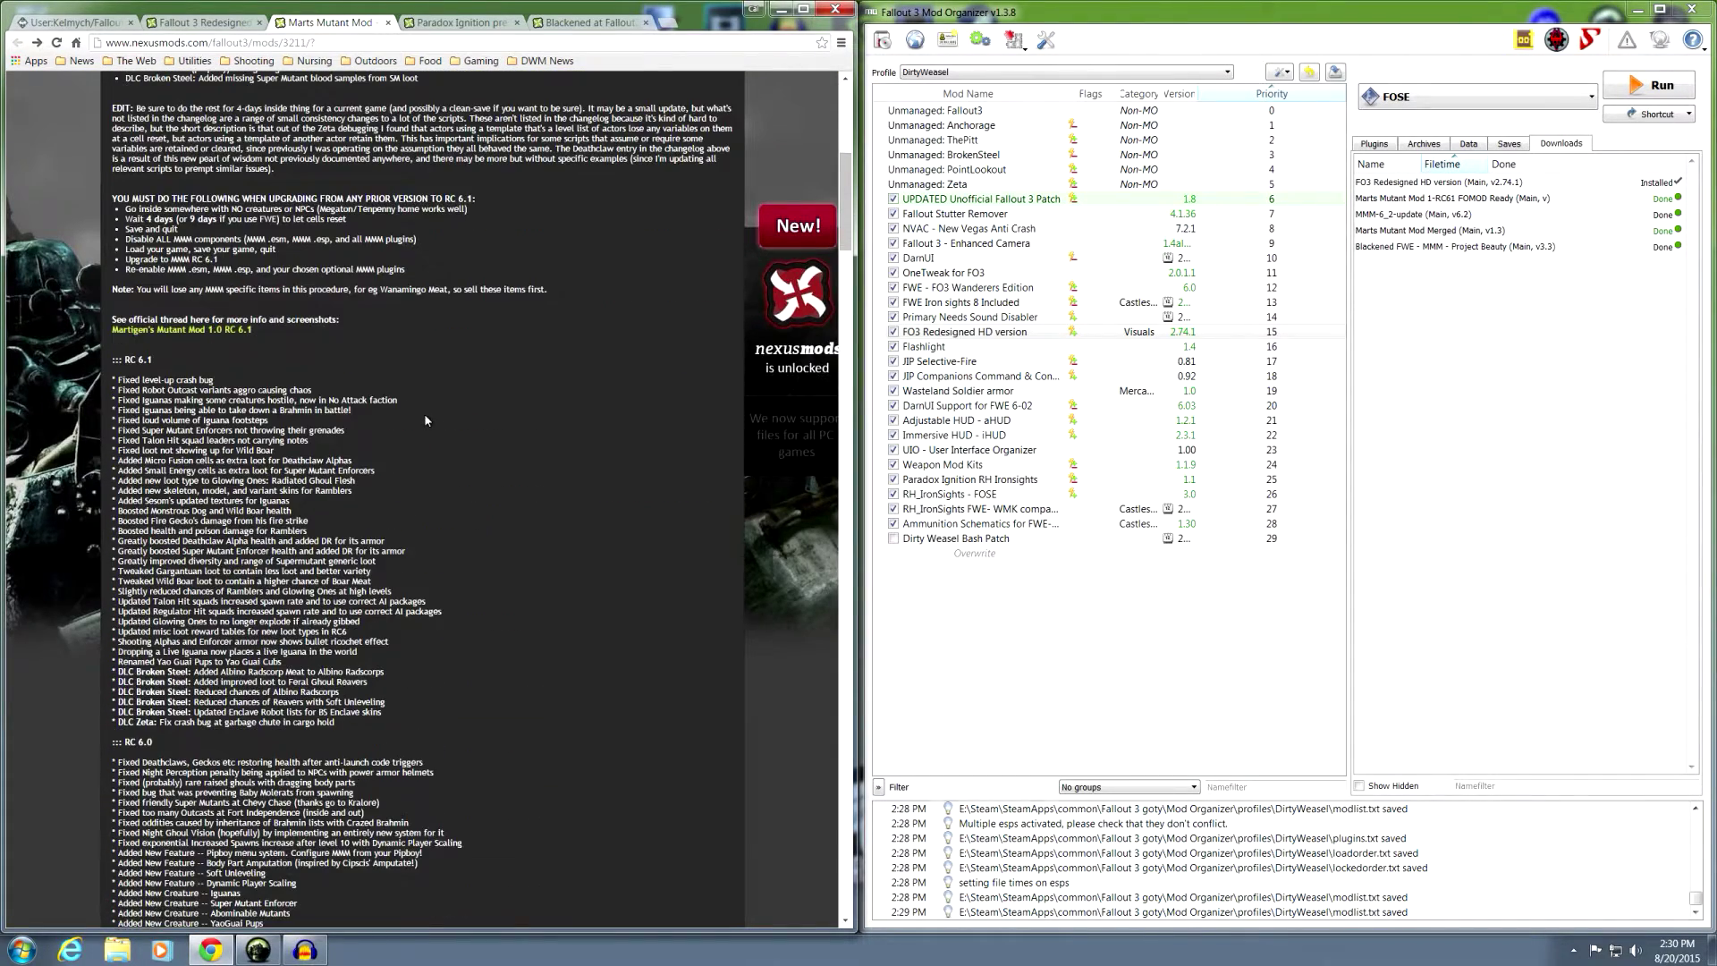
pyautogui.scroll(8, 469, 410)
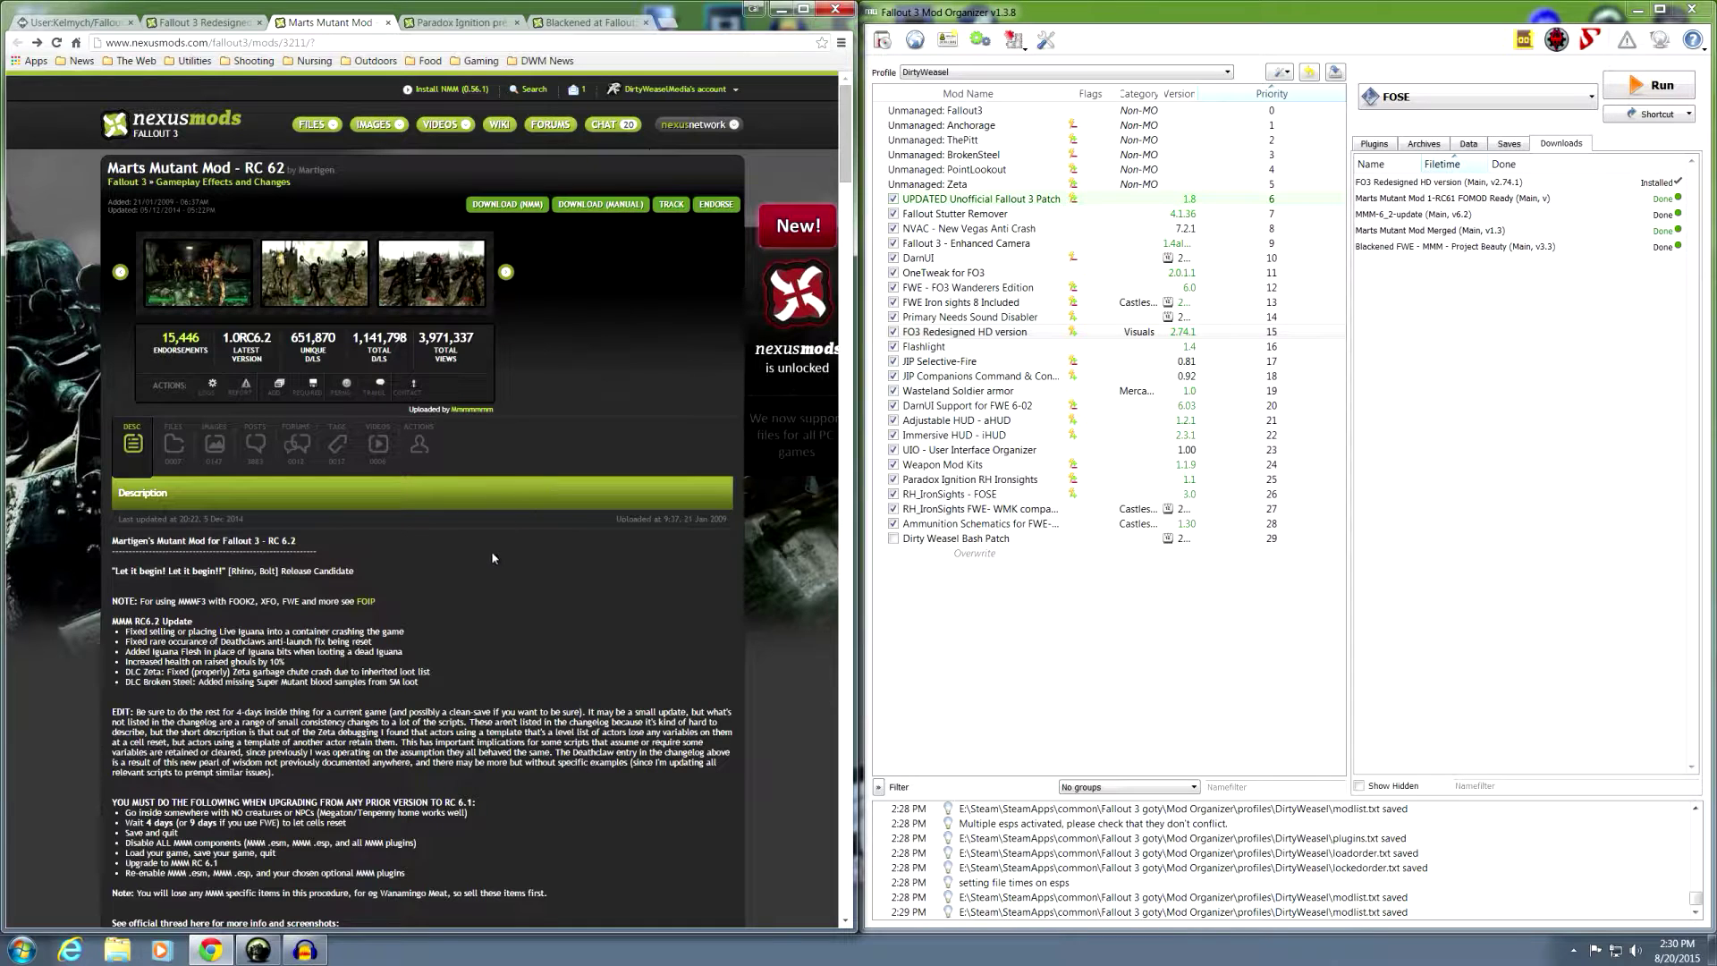
pyautogui.click(170, 460)
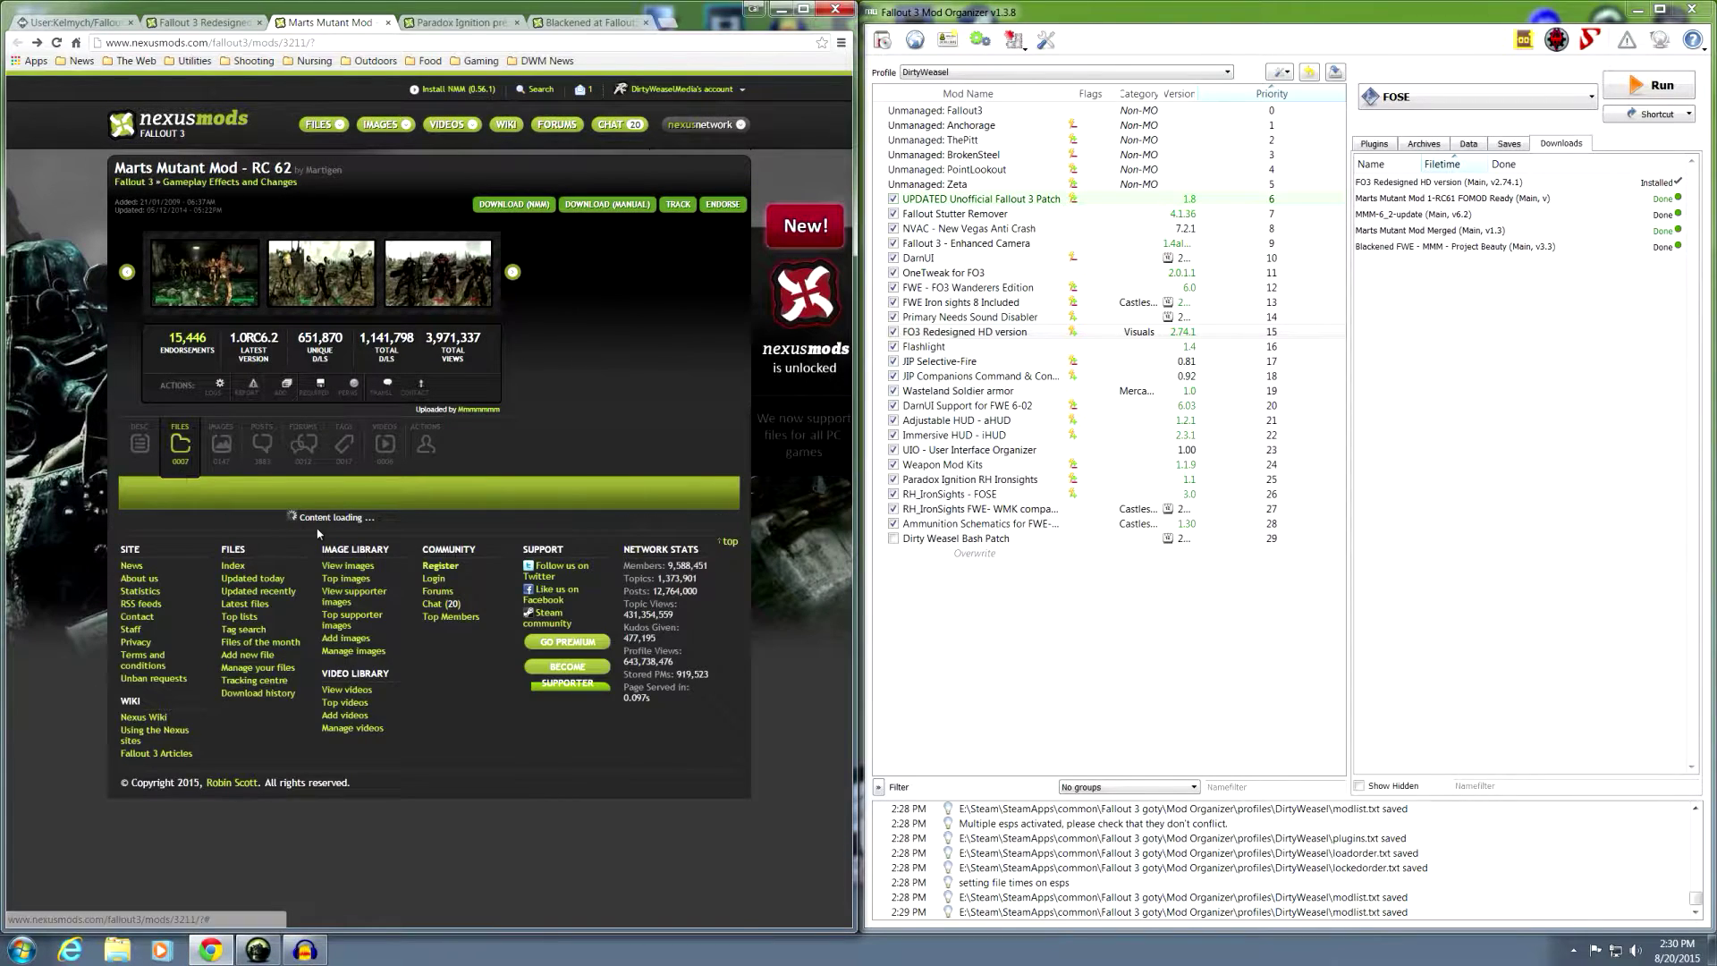
# Review the main files and old versions listed for Marts Mutant Mod - RC 62 on Nexus Mods.
pyautogui.scroll(-2, 397, 522)
pyautogui.scroll(-4, 399, 528)
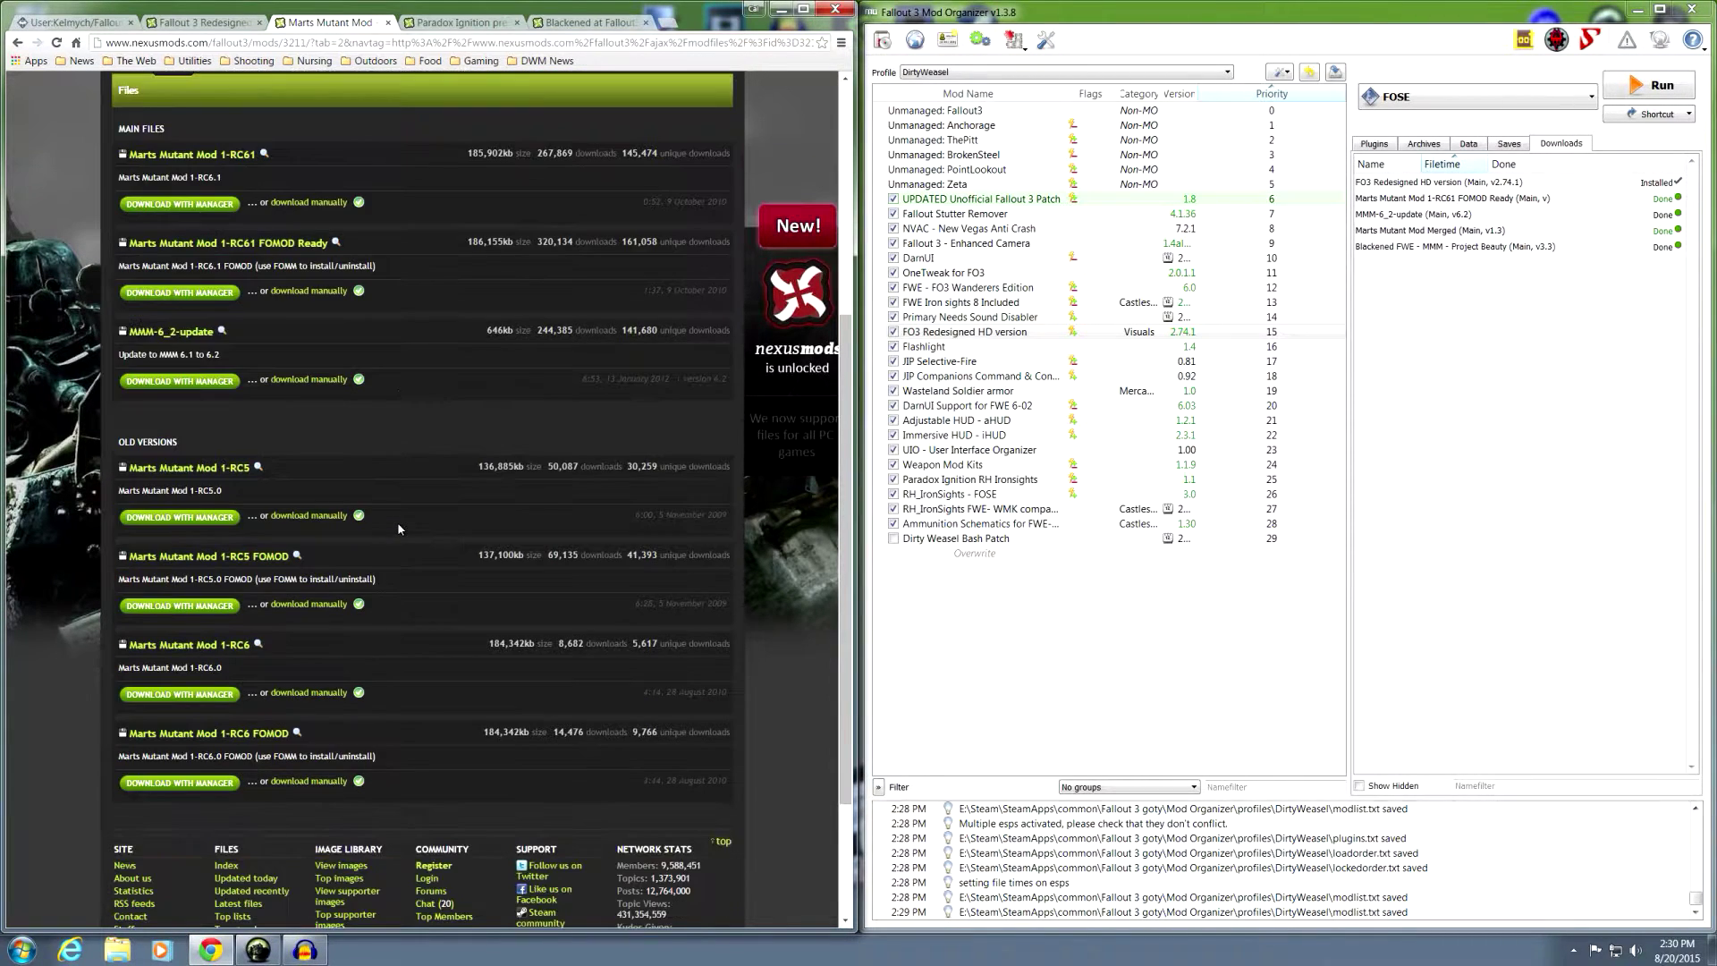
pyautogui.scroll(3, 399, 529)
pyautogui.scroll(1, 399, 528)
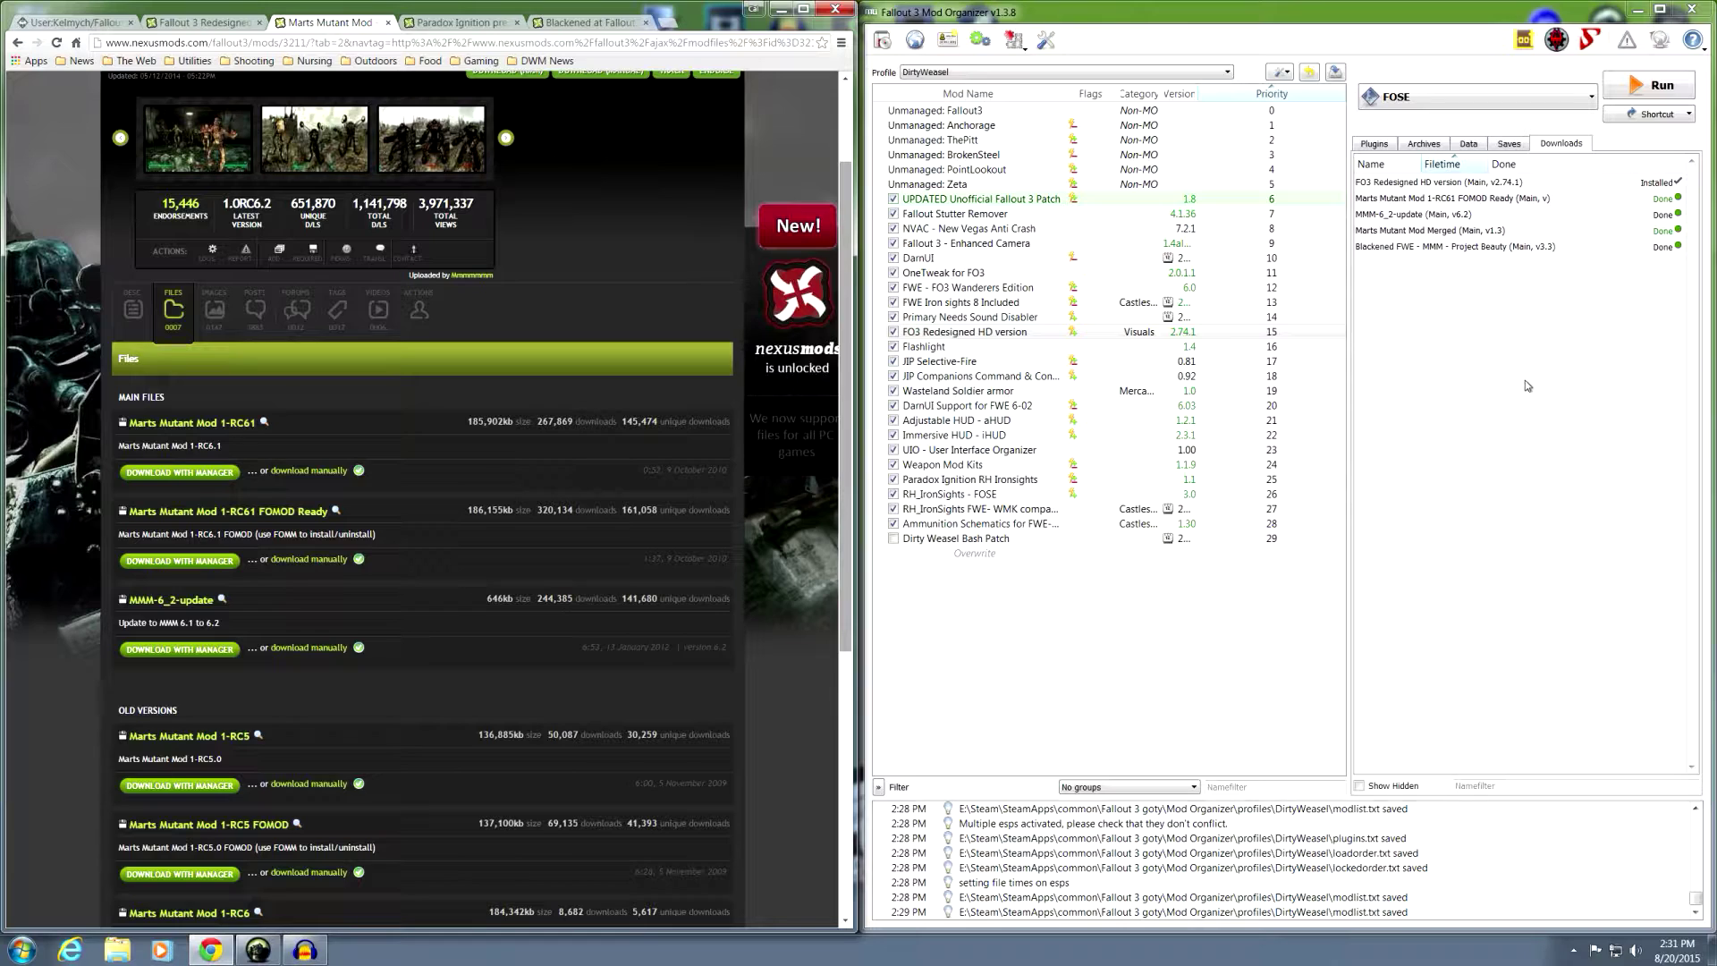
# Switch to Mod Organizer and install Marts Mutant Mod 1-RC61 FOMOD Ready with In-Game Menu configuration, Natural Selection, Tougher Traders and Zones Respawn.
pyautogui.doubleClick(1459, 199)
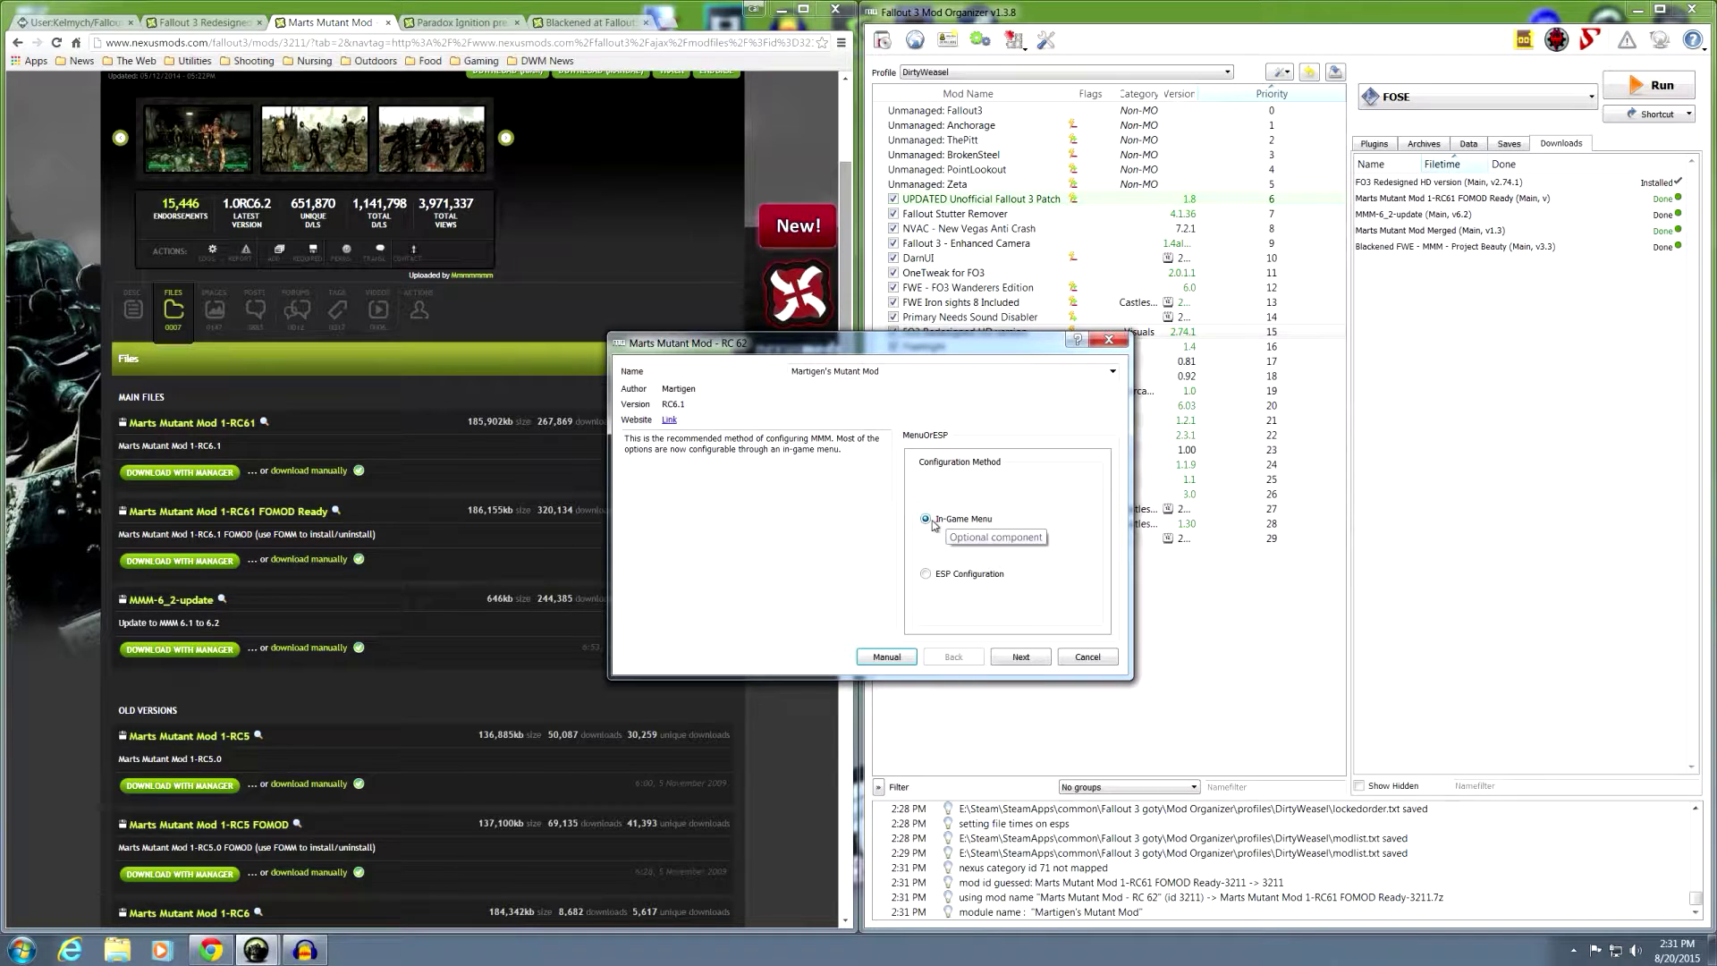
pyautogui.click(1019, 656)
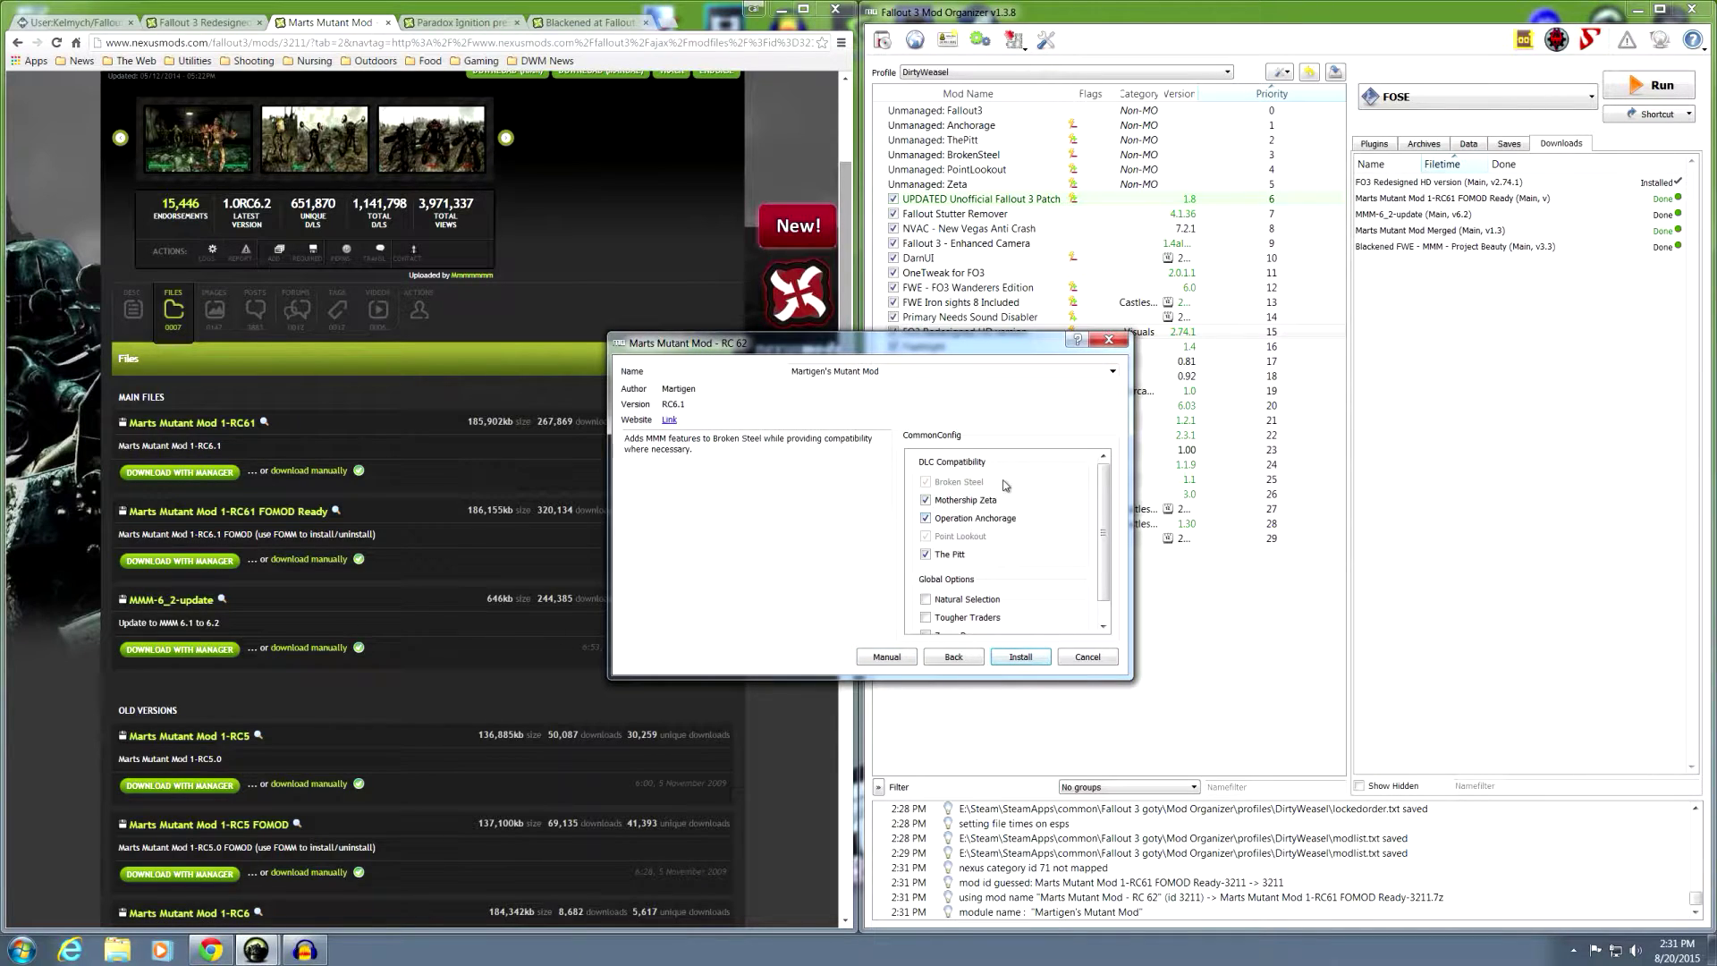
pyautogui.scroll(-1, 1109, 484)
pyautogui.scroll(1, 1109, 507)
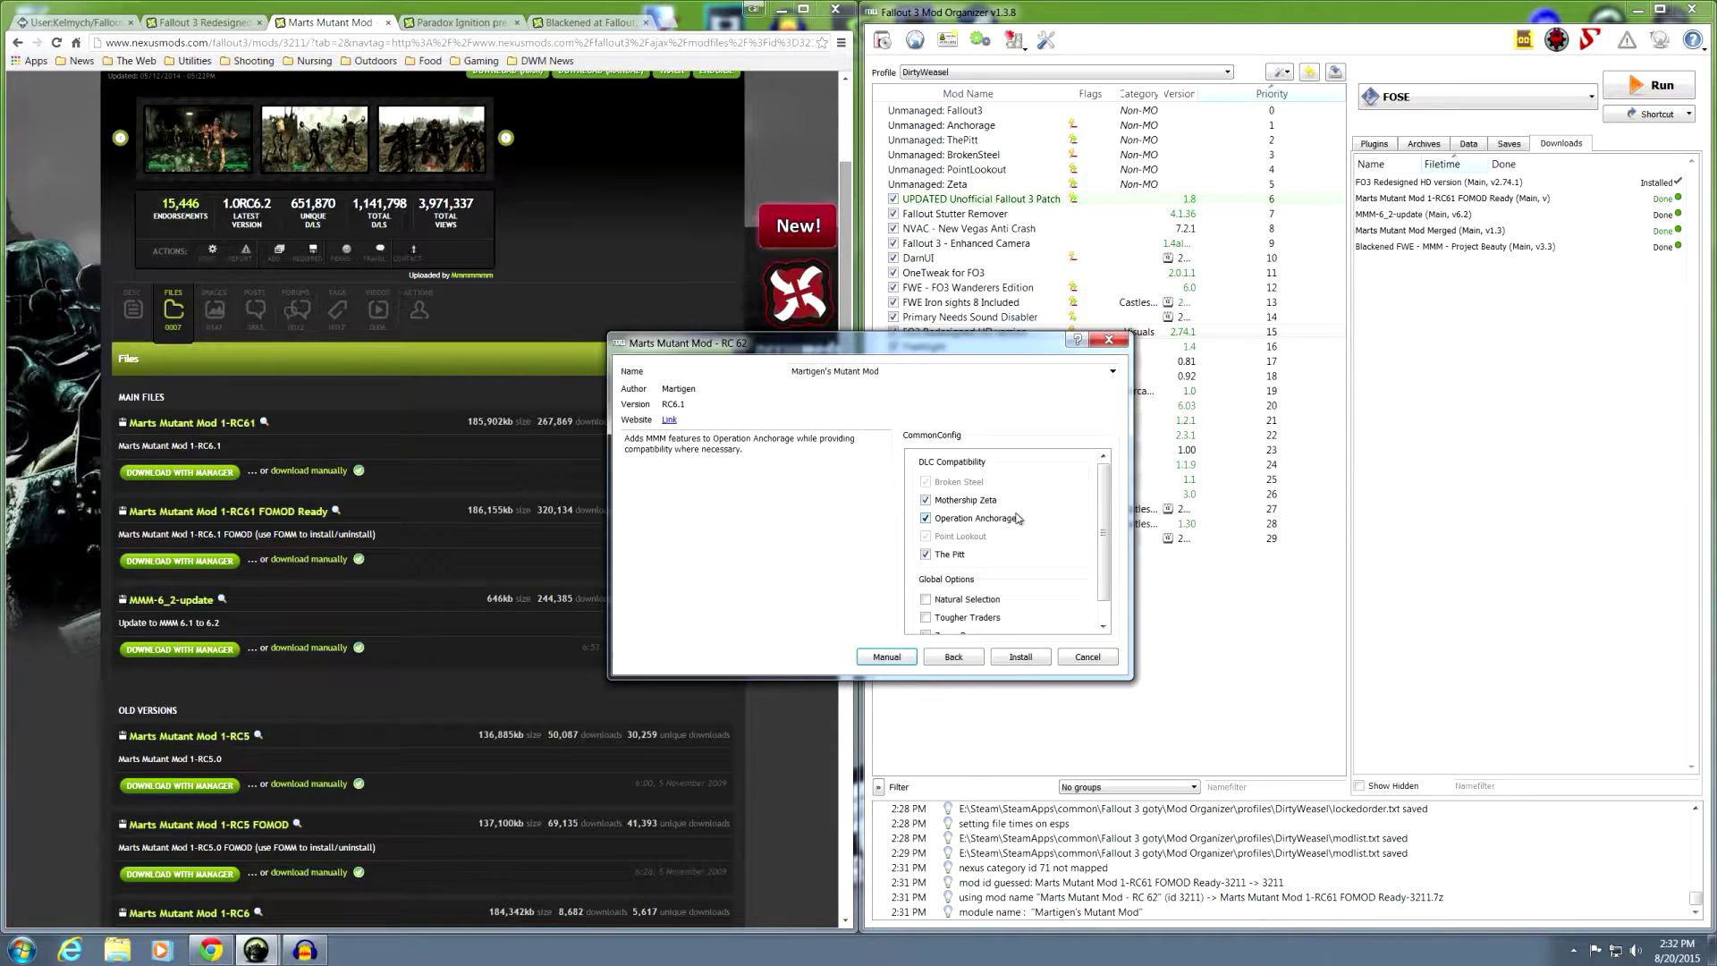
pyautogui.scroll(-1, 1104, 538)
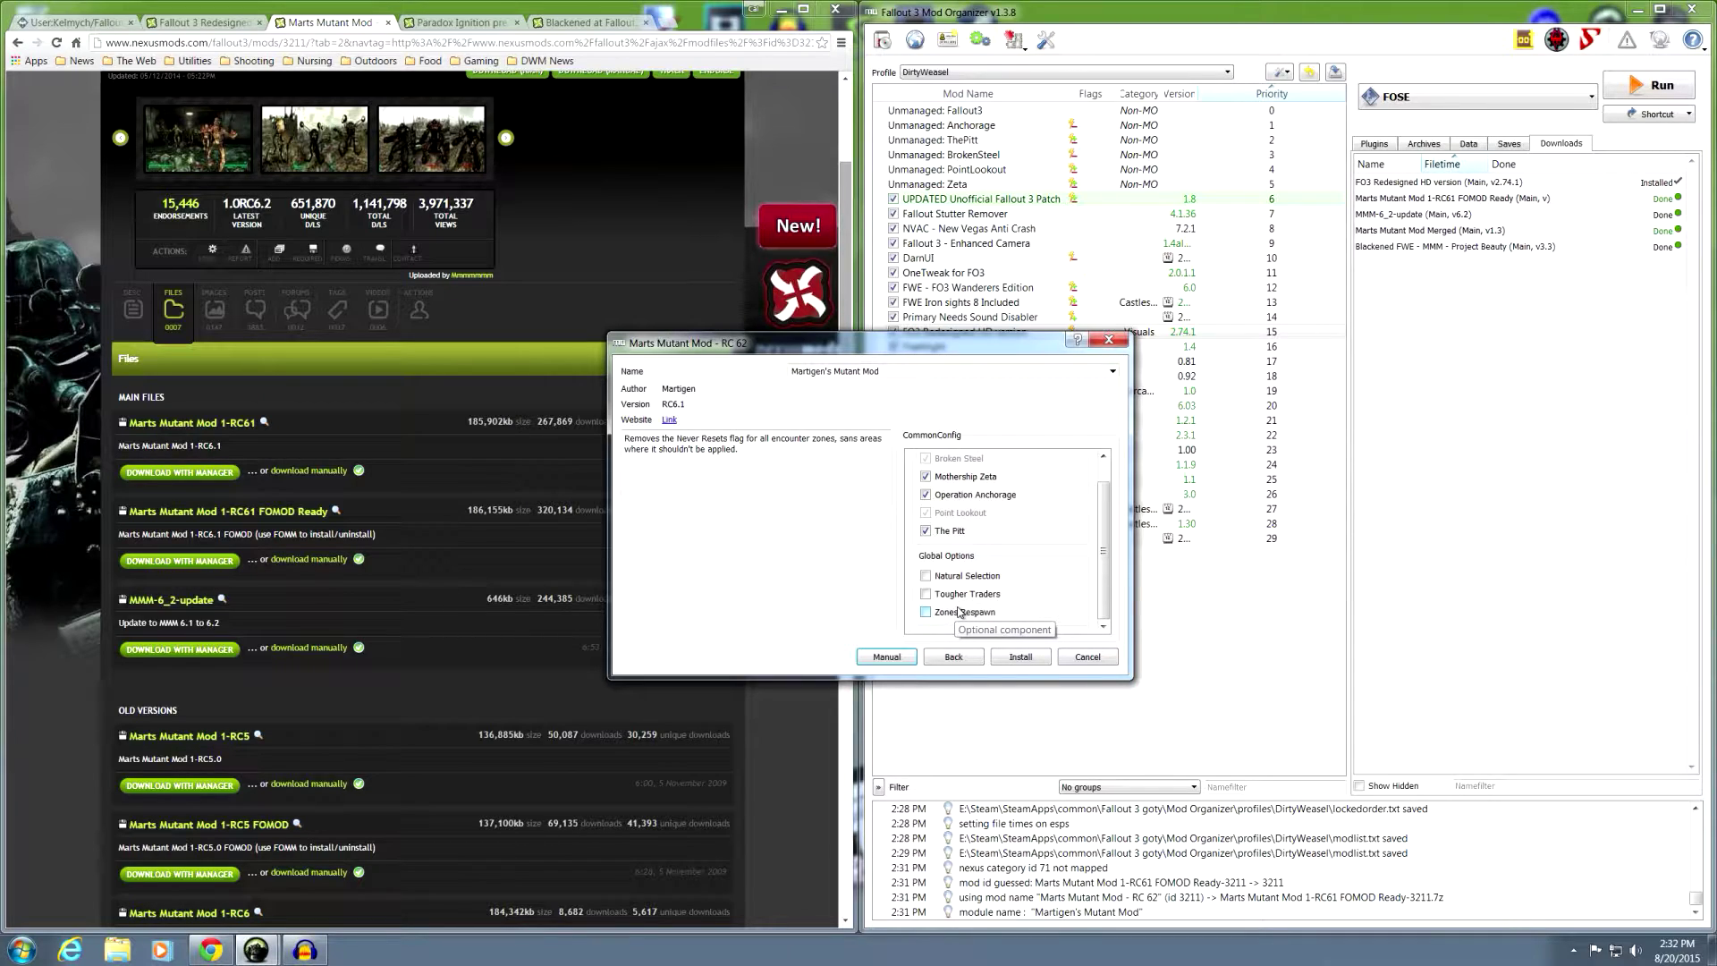
pyautogui.click(925, 576)
pyautogui.click(924, 594)
pyautogui.click(925, 612)
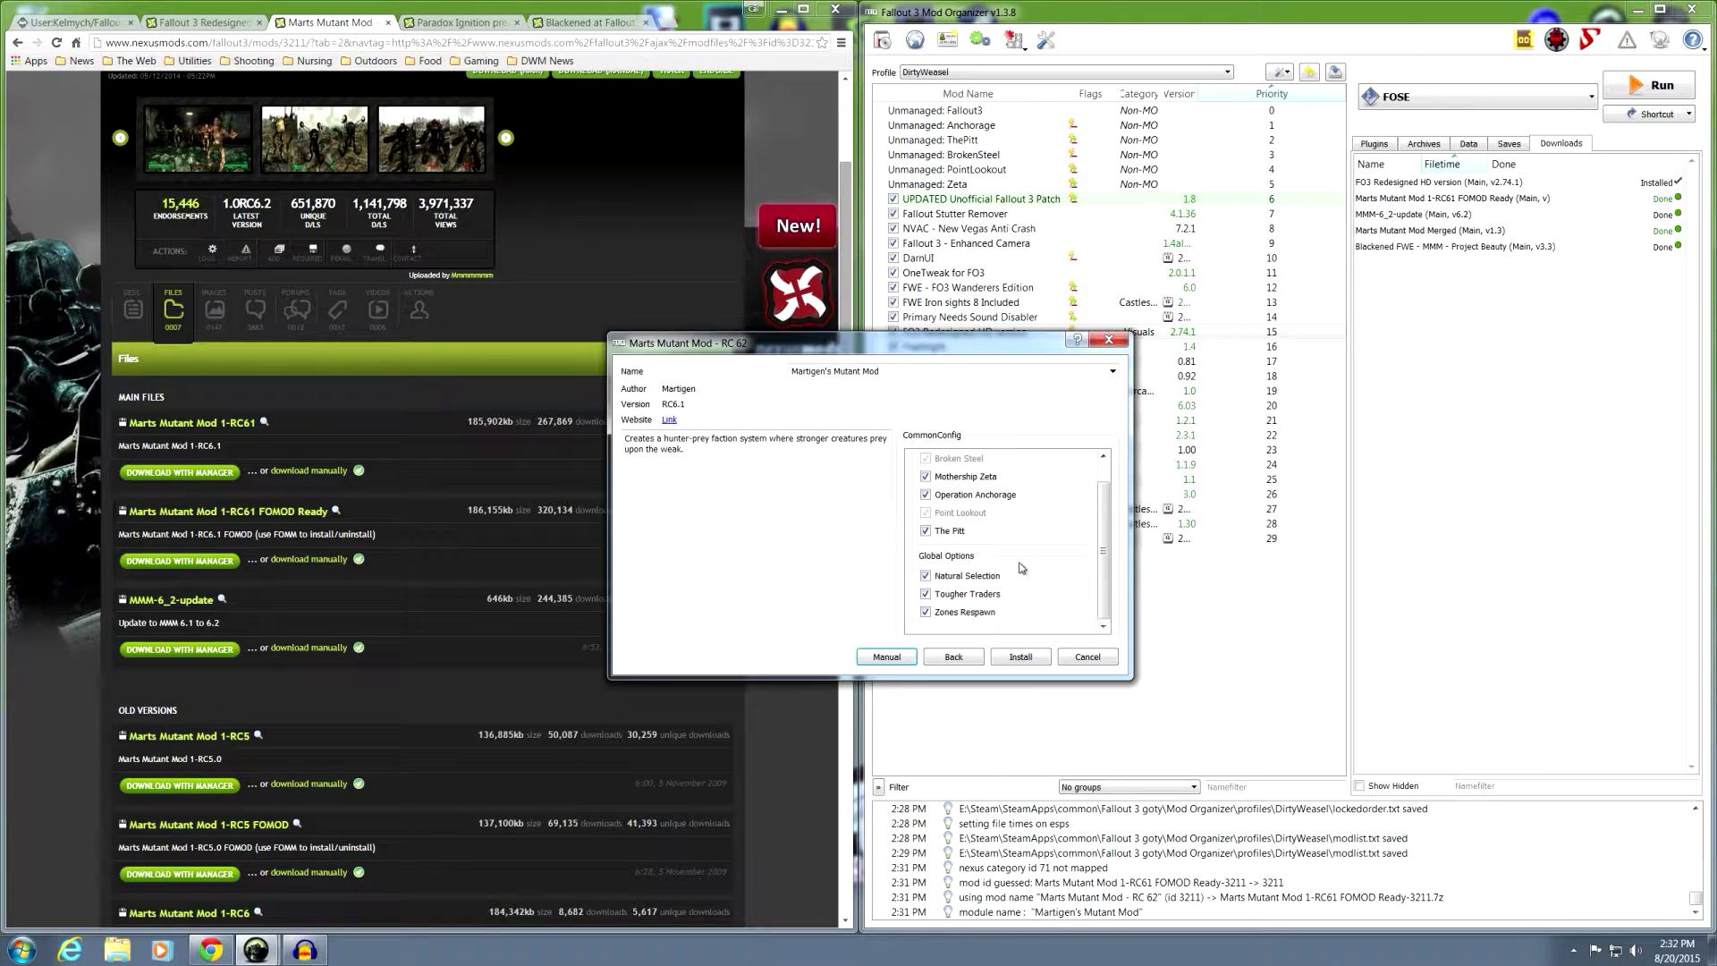
pyautogui.click(1018, 657)
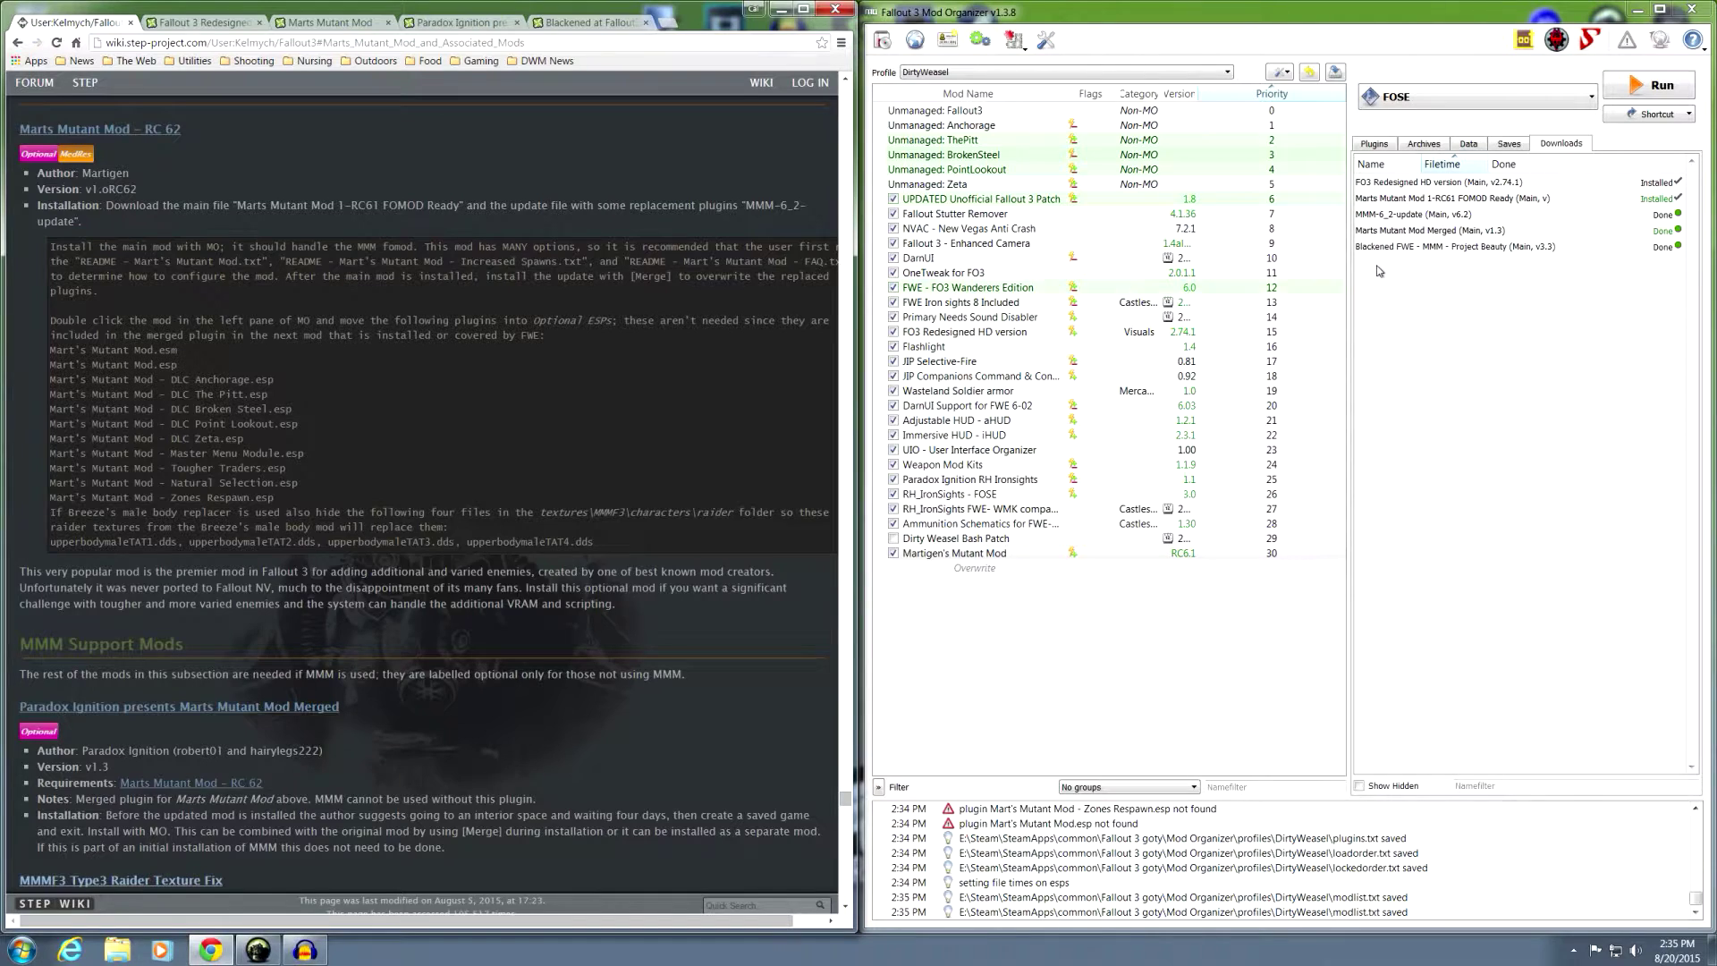
# Install all plugins of MMM-6_2-update under the name Martigen's Mutant Mod, merging them into the existing mod.
pyautogui.doubleClick(1395, 217)
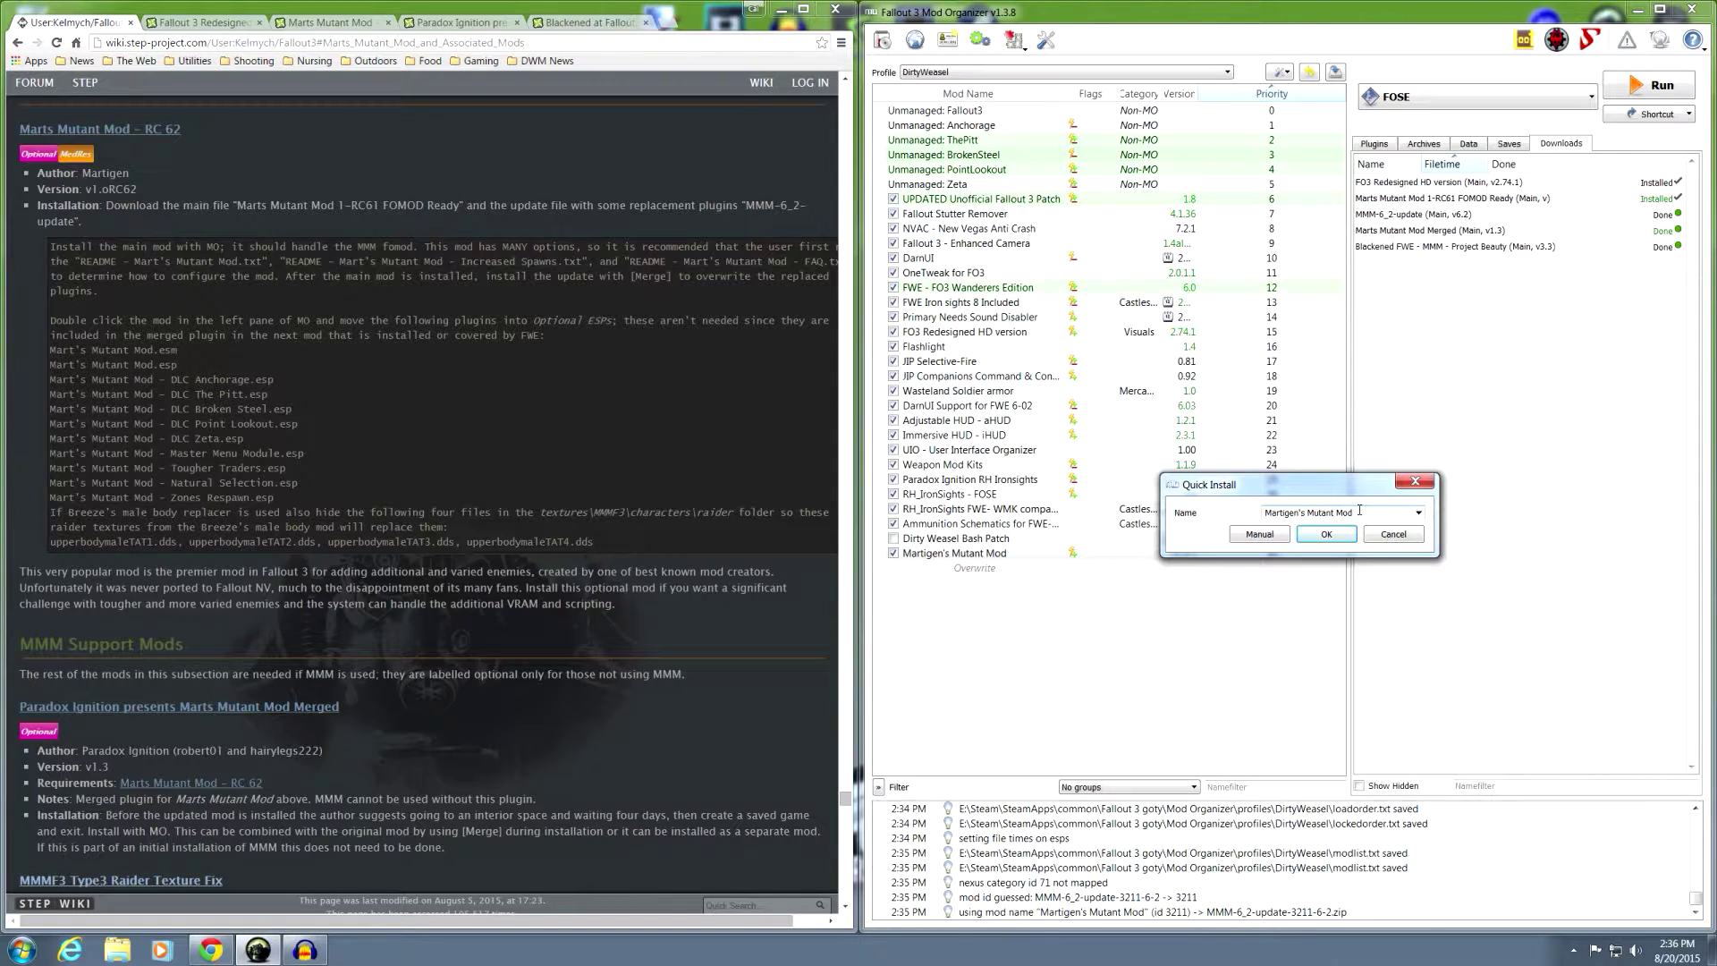
pyautogui.click(1358, 510)
pyautogui.click(1255, 536)
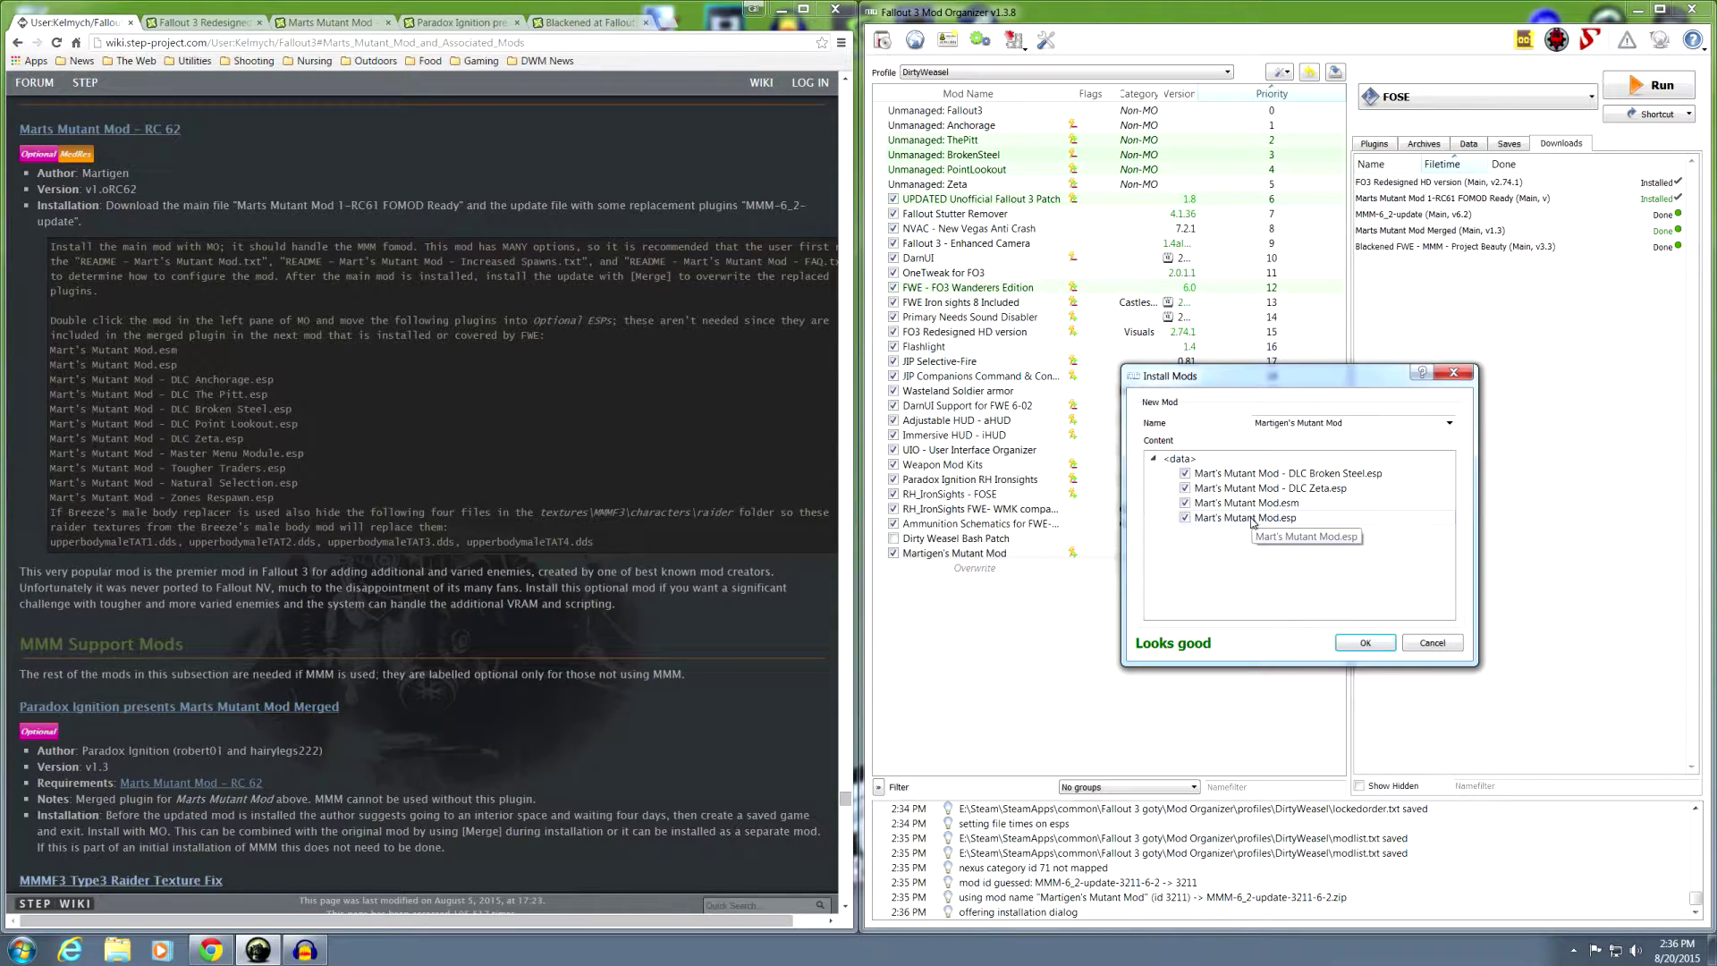
pyautogui.click(1351, 645)
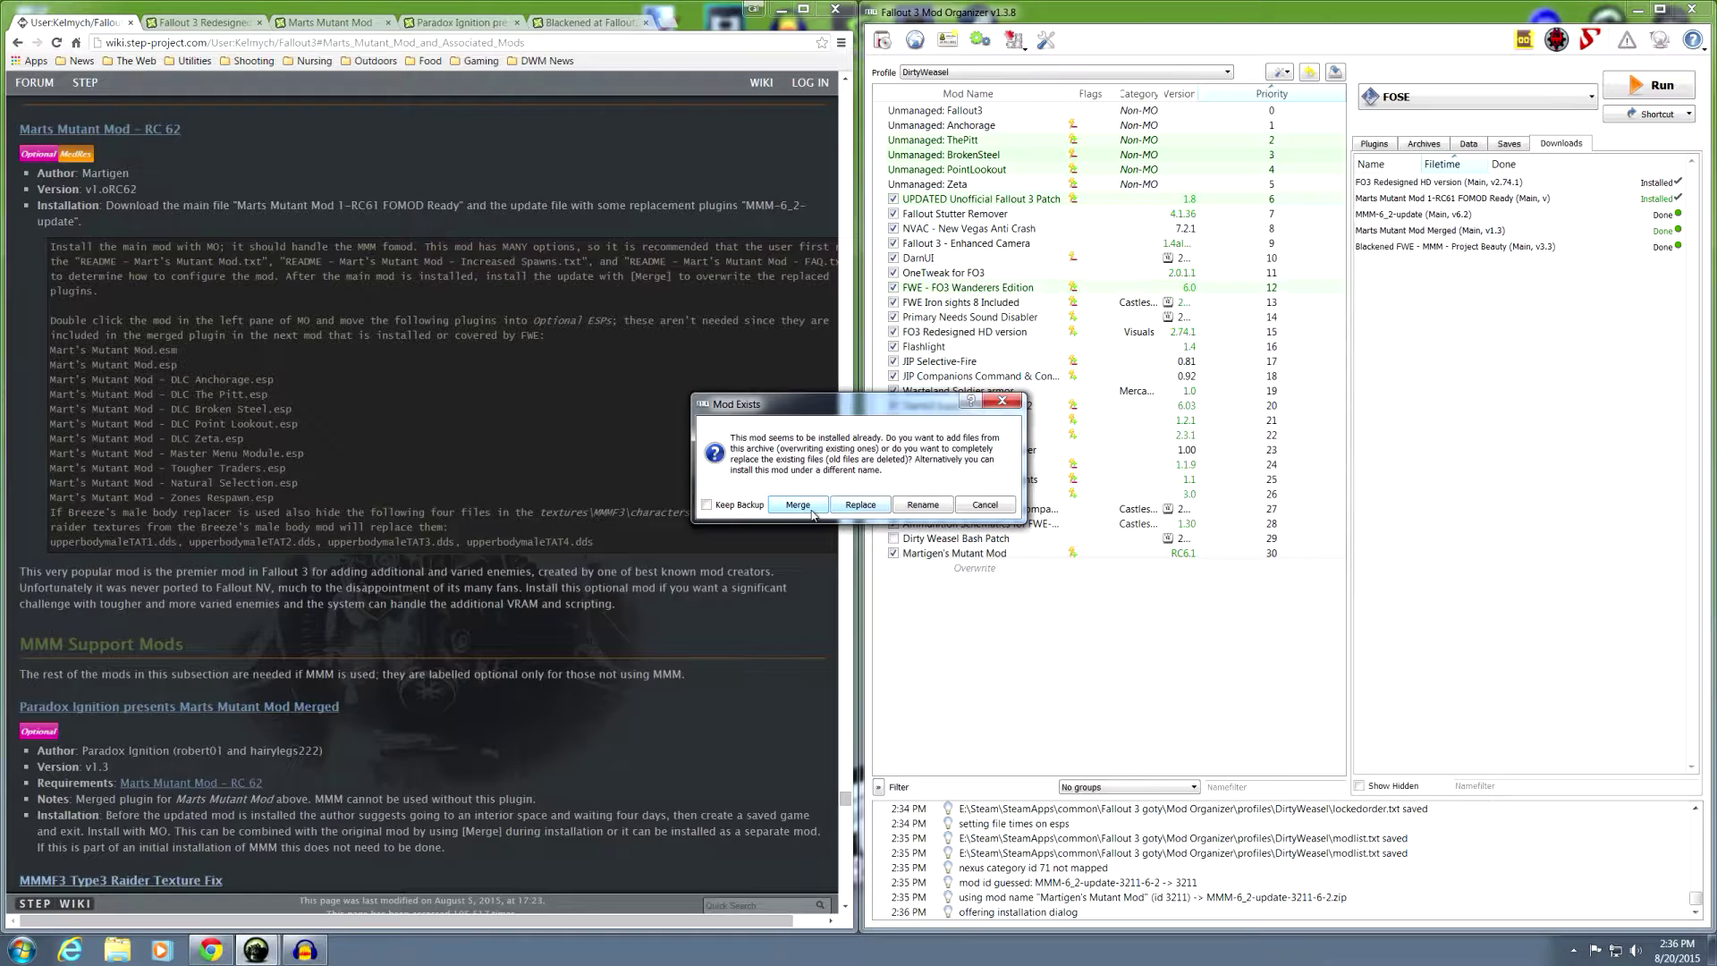
pyautogui.click(805, 503)
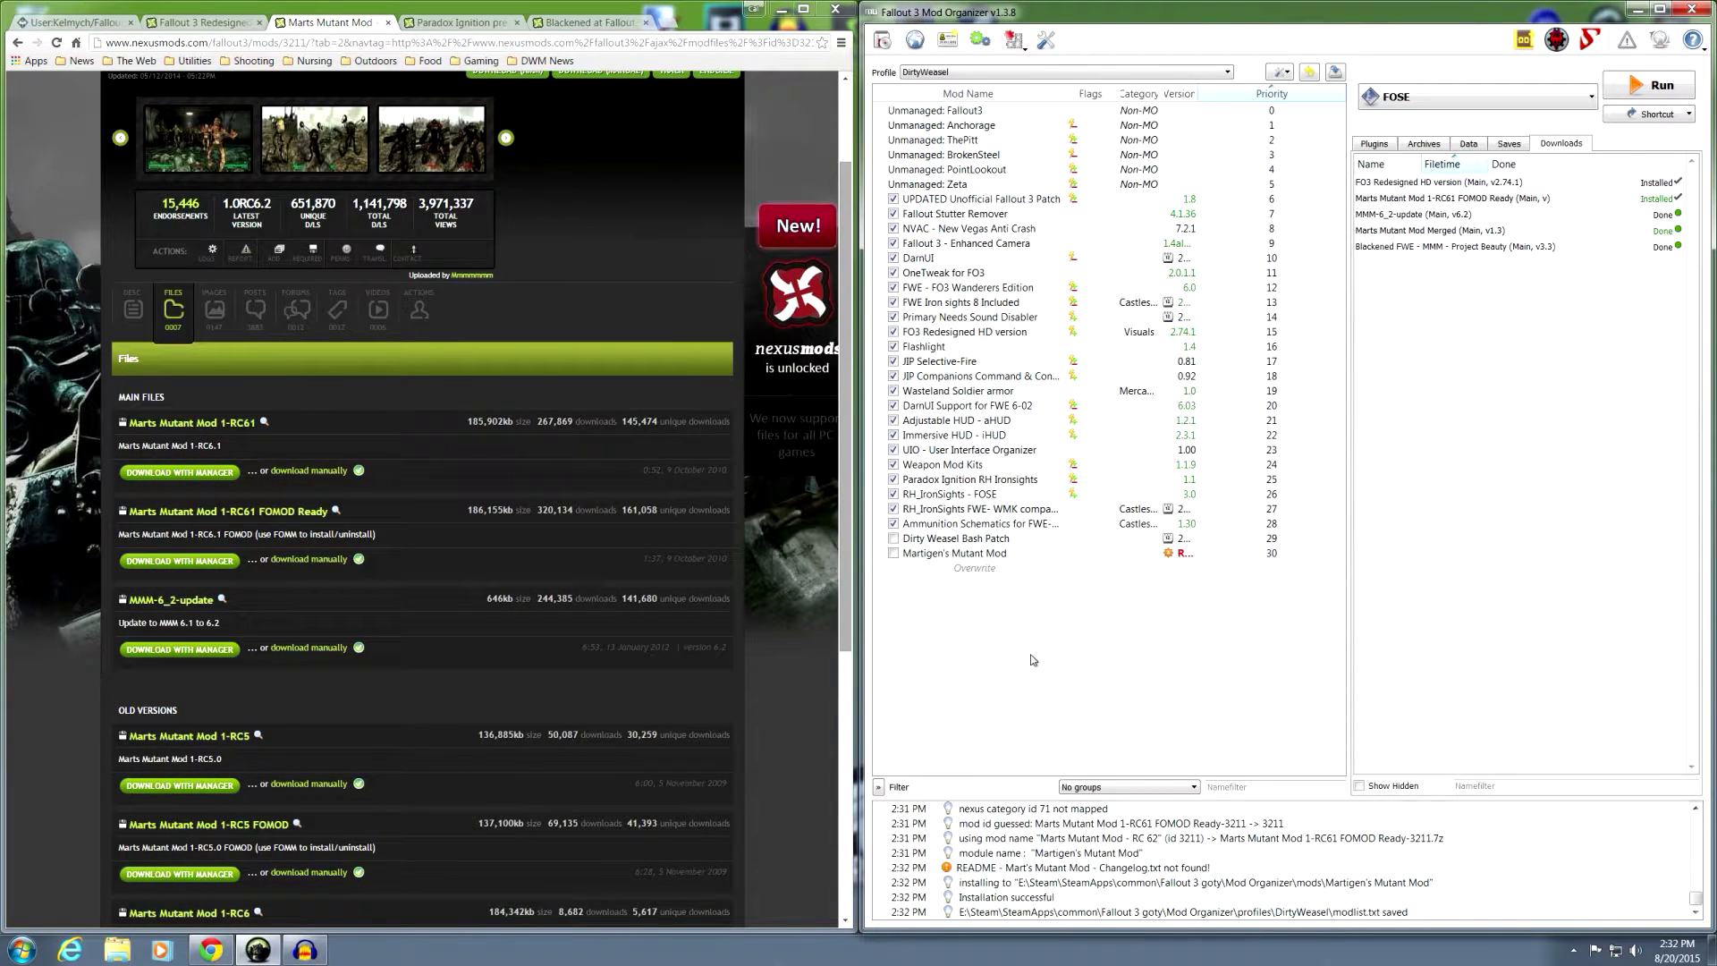
# Enable Martigen's Mutant Mod and move it to priority 16, directly after FO3 Redesigned HD version.
pyautogui.click(893, 553)
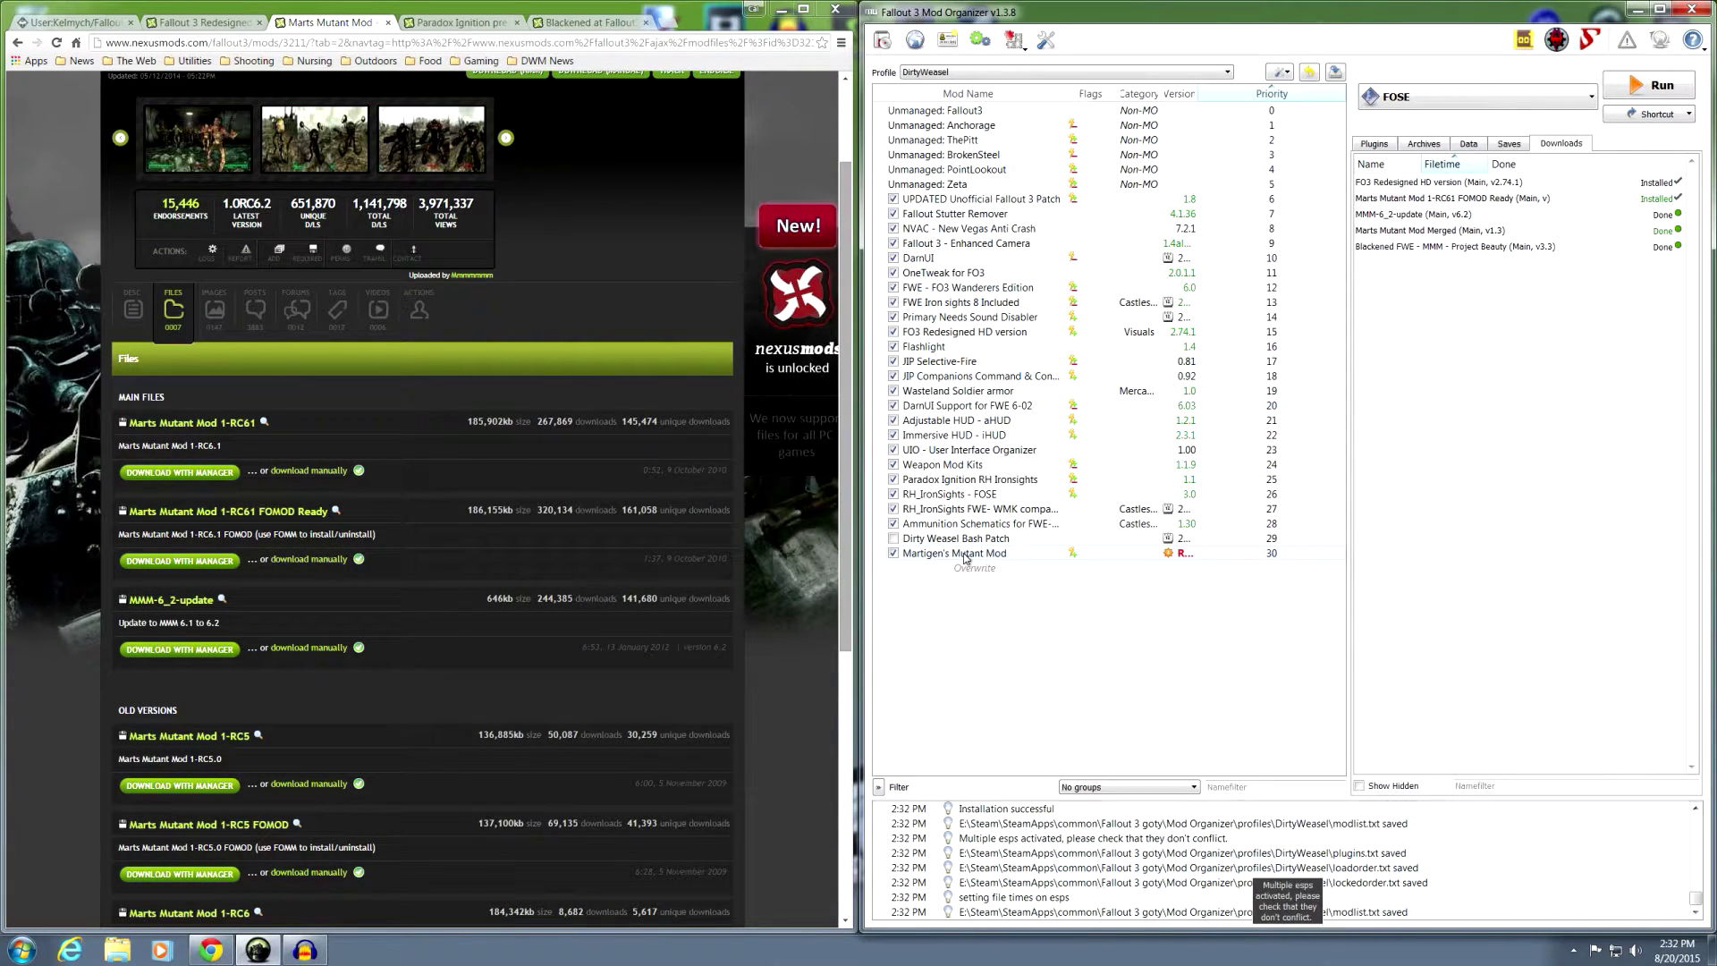
pyautogui.click(965, 554)
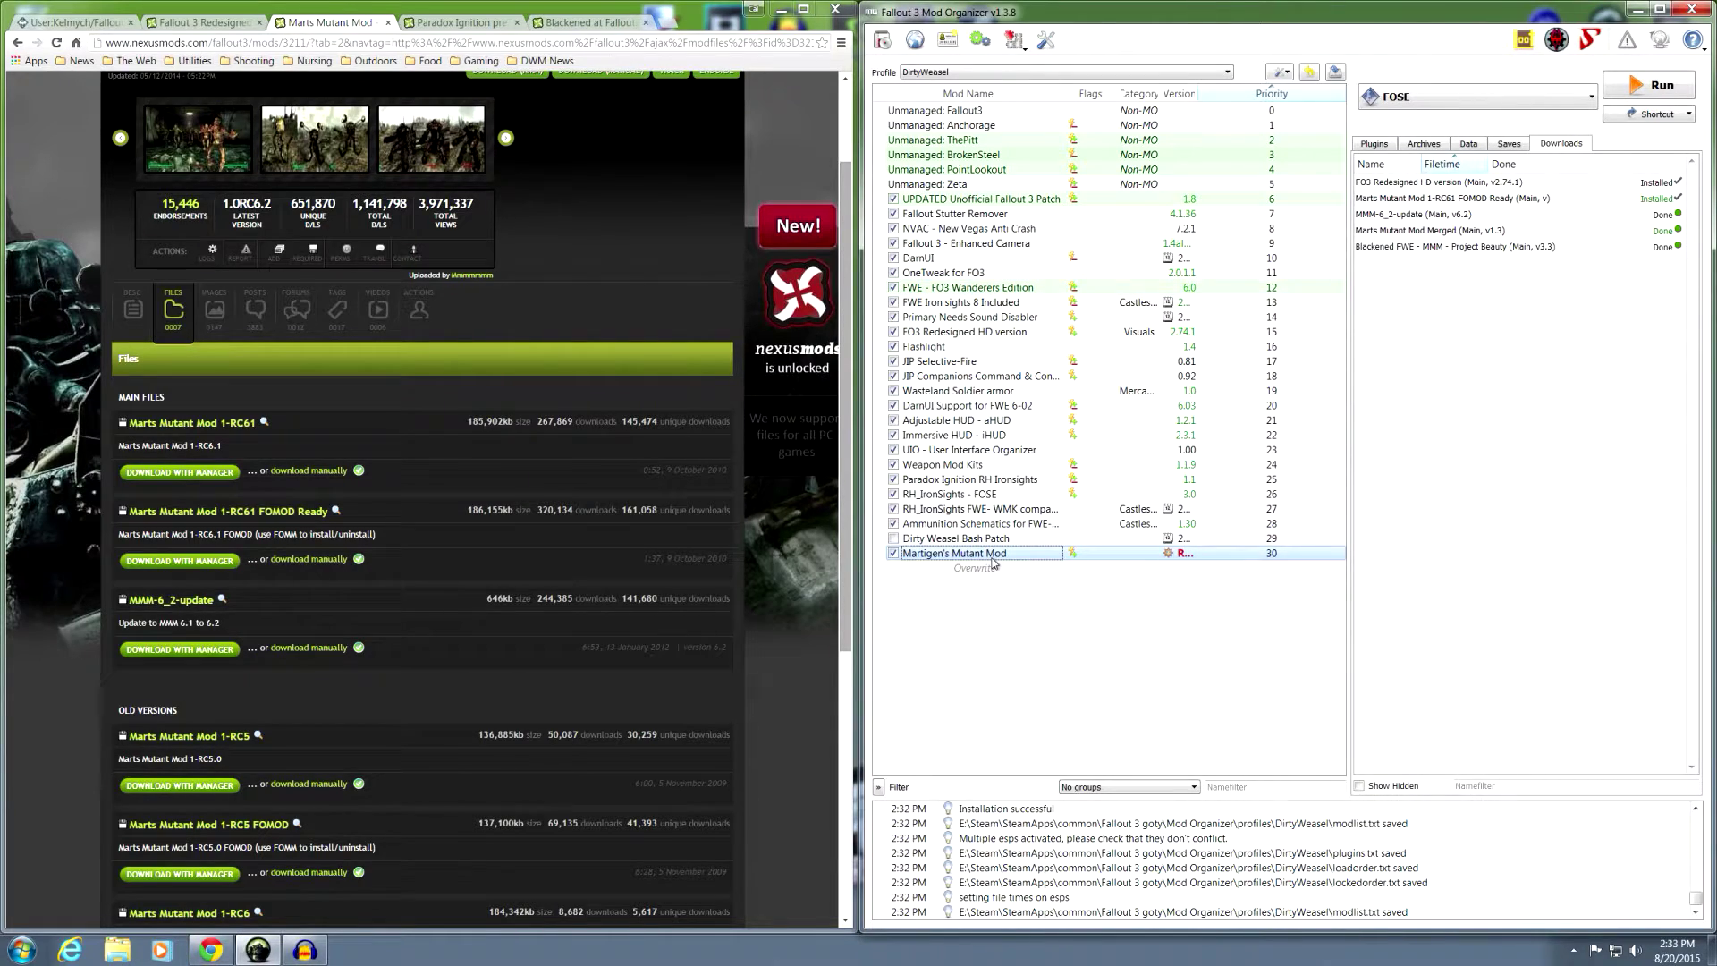
pyautogui.moveTo(993, 562); pyautogui.dragTo(995, 345)
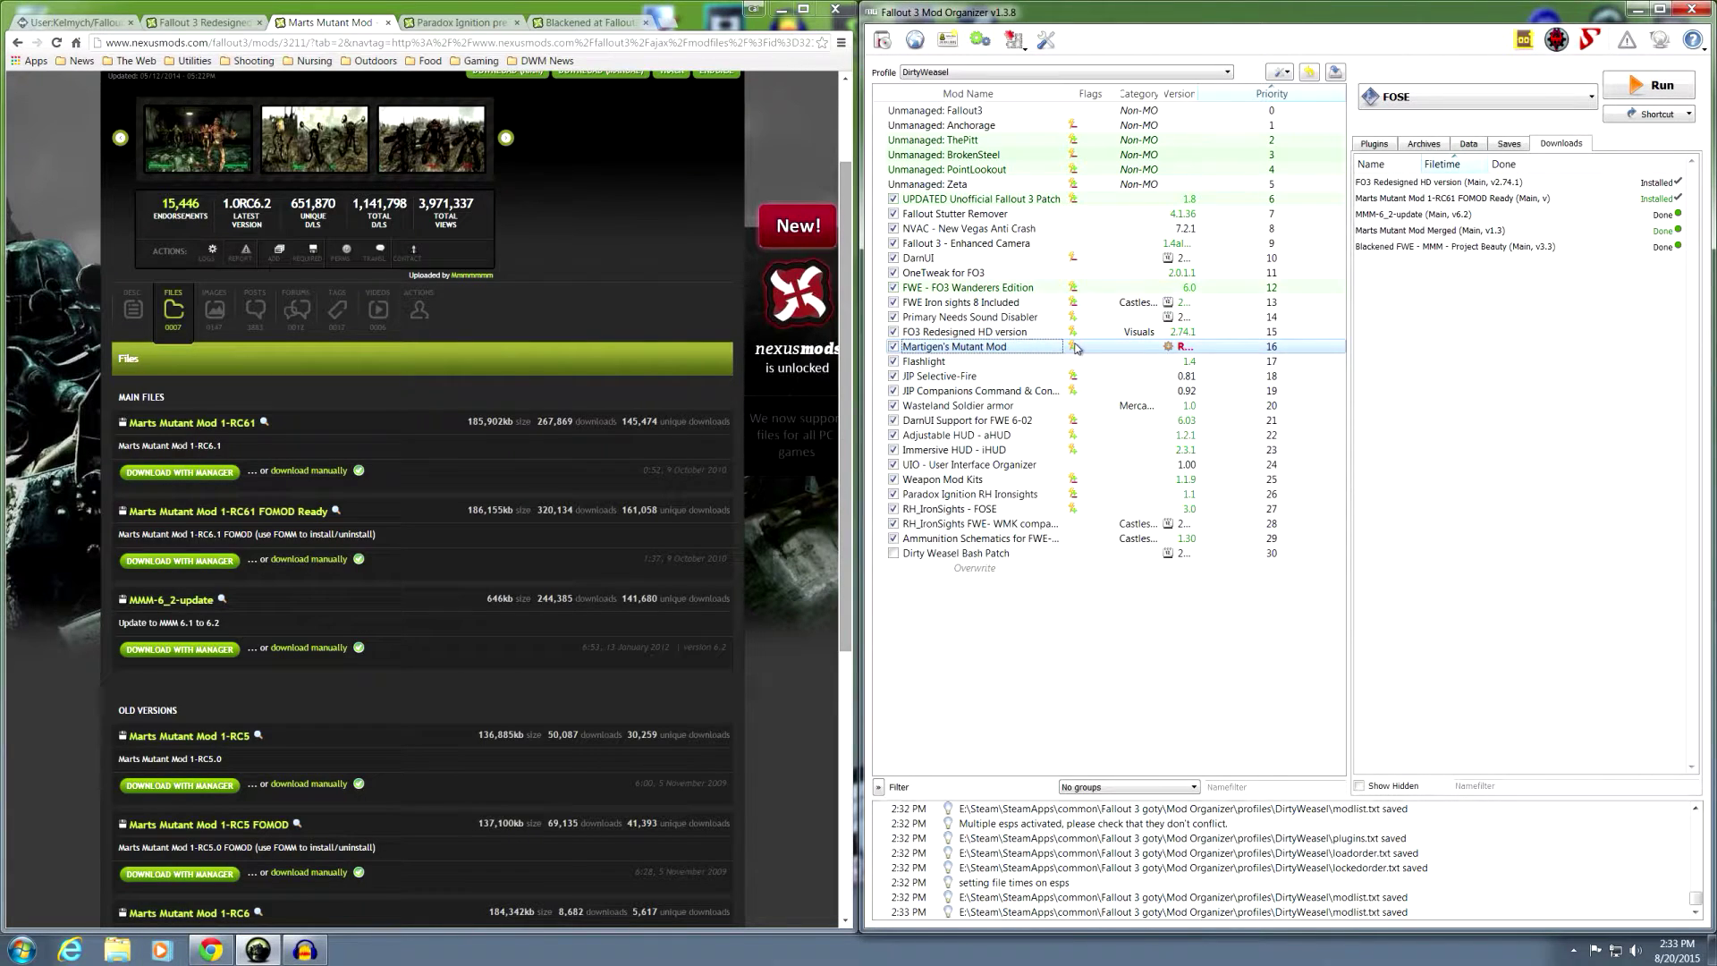
# Ignore the version update flagged for Martigen's Mutant Mod and inspect the mod's file conflicts.
pyautogui.rightClick(1169, 348)
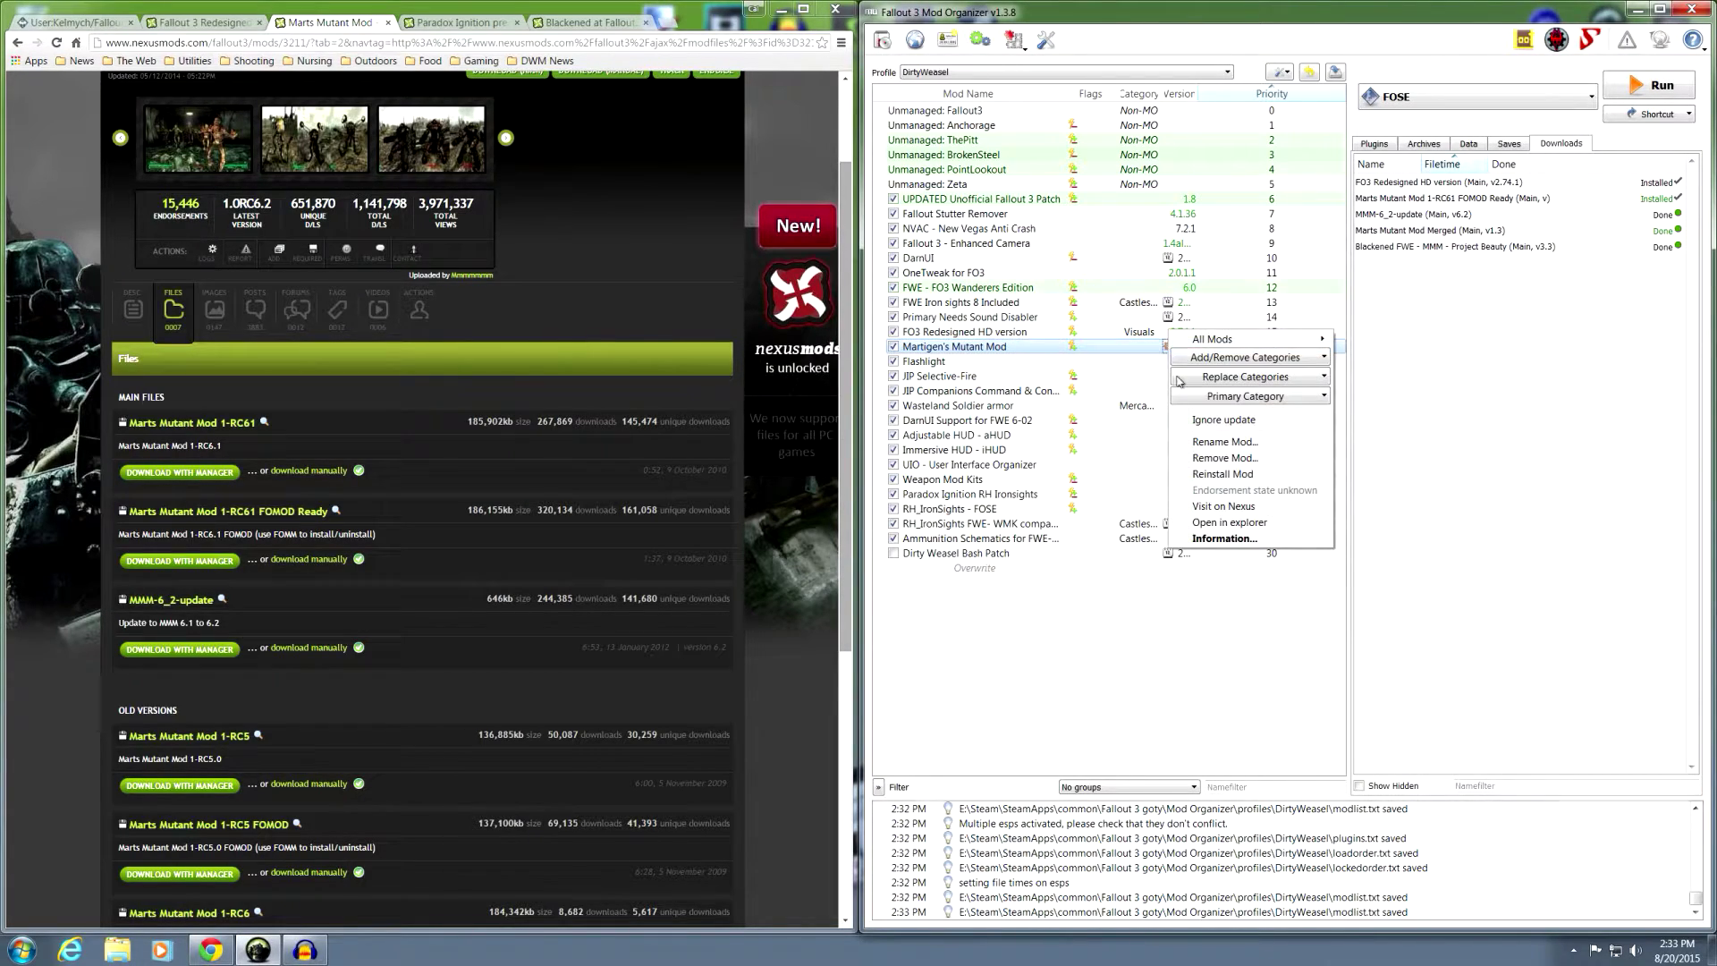
pyautogui.click(1197, 421)
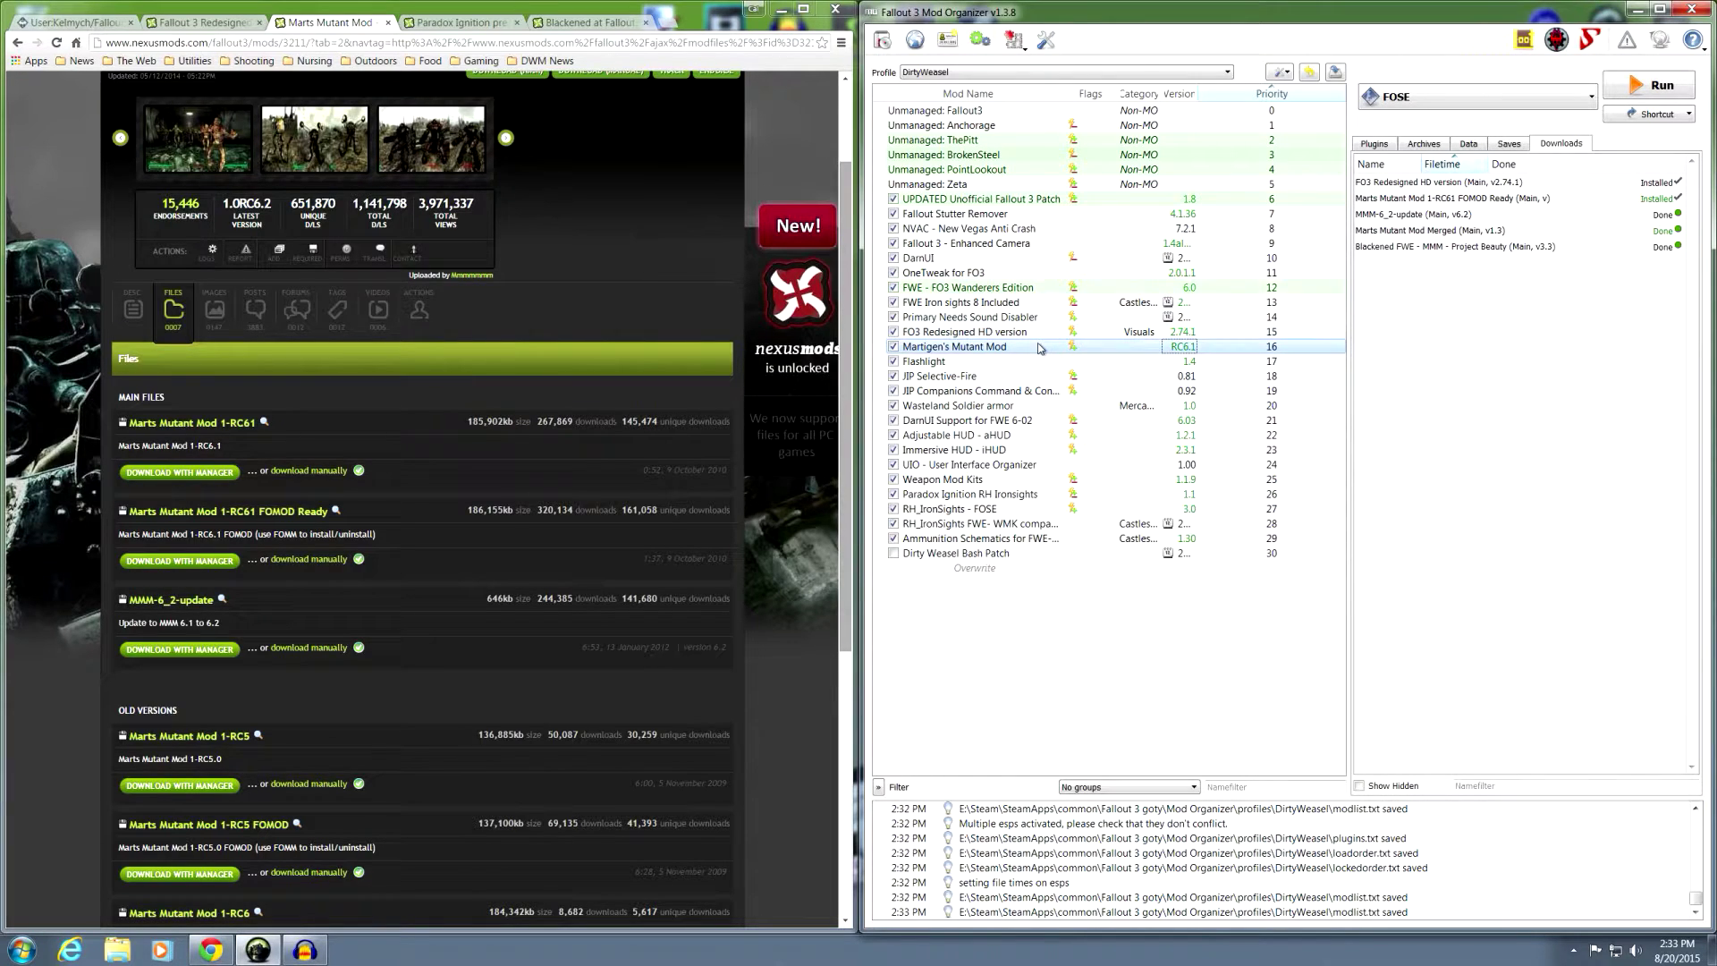
pyautogui.doubleClick(1046, 351)
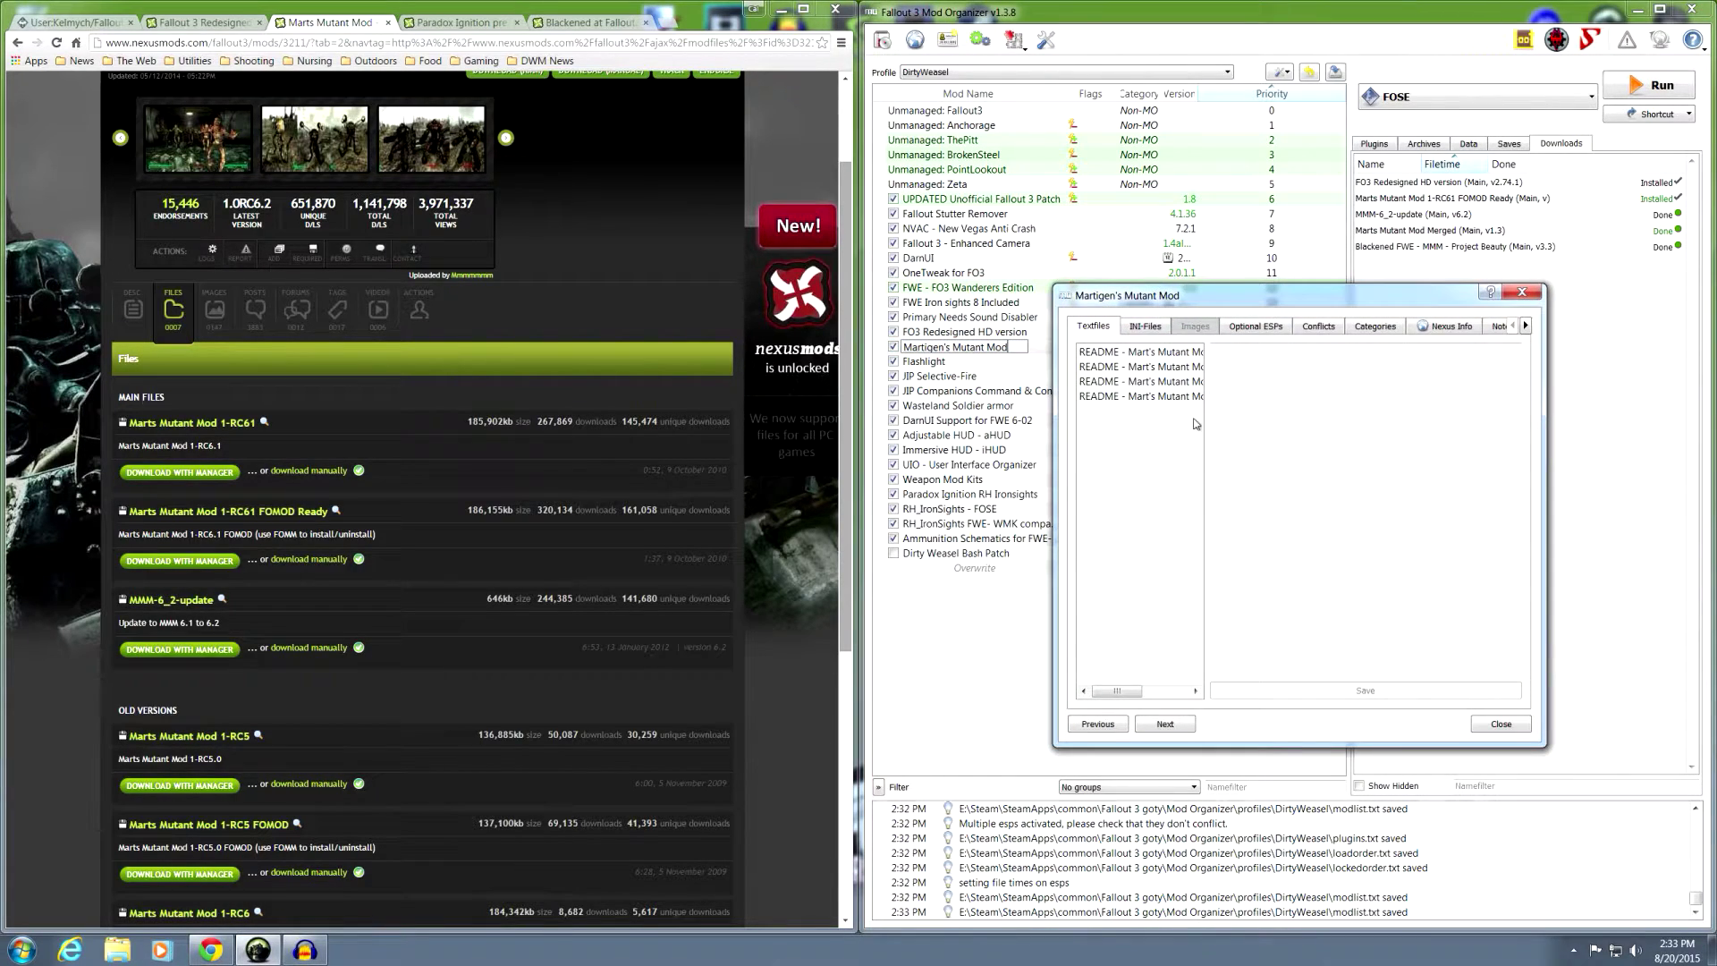
pyautogui.click(1318, 325)
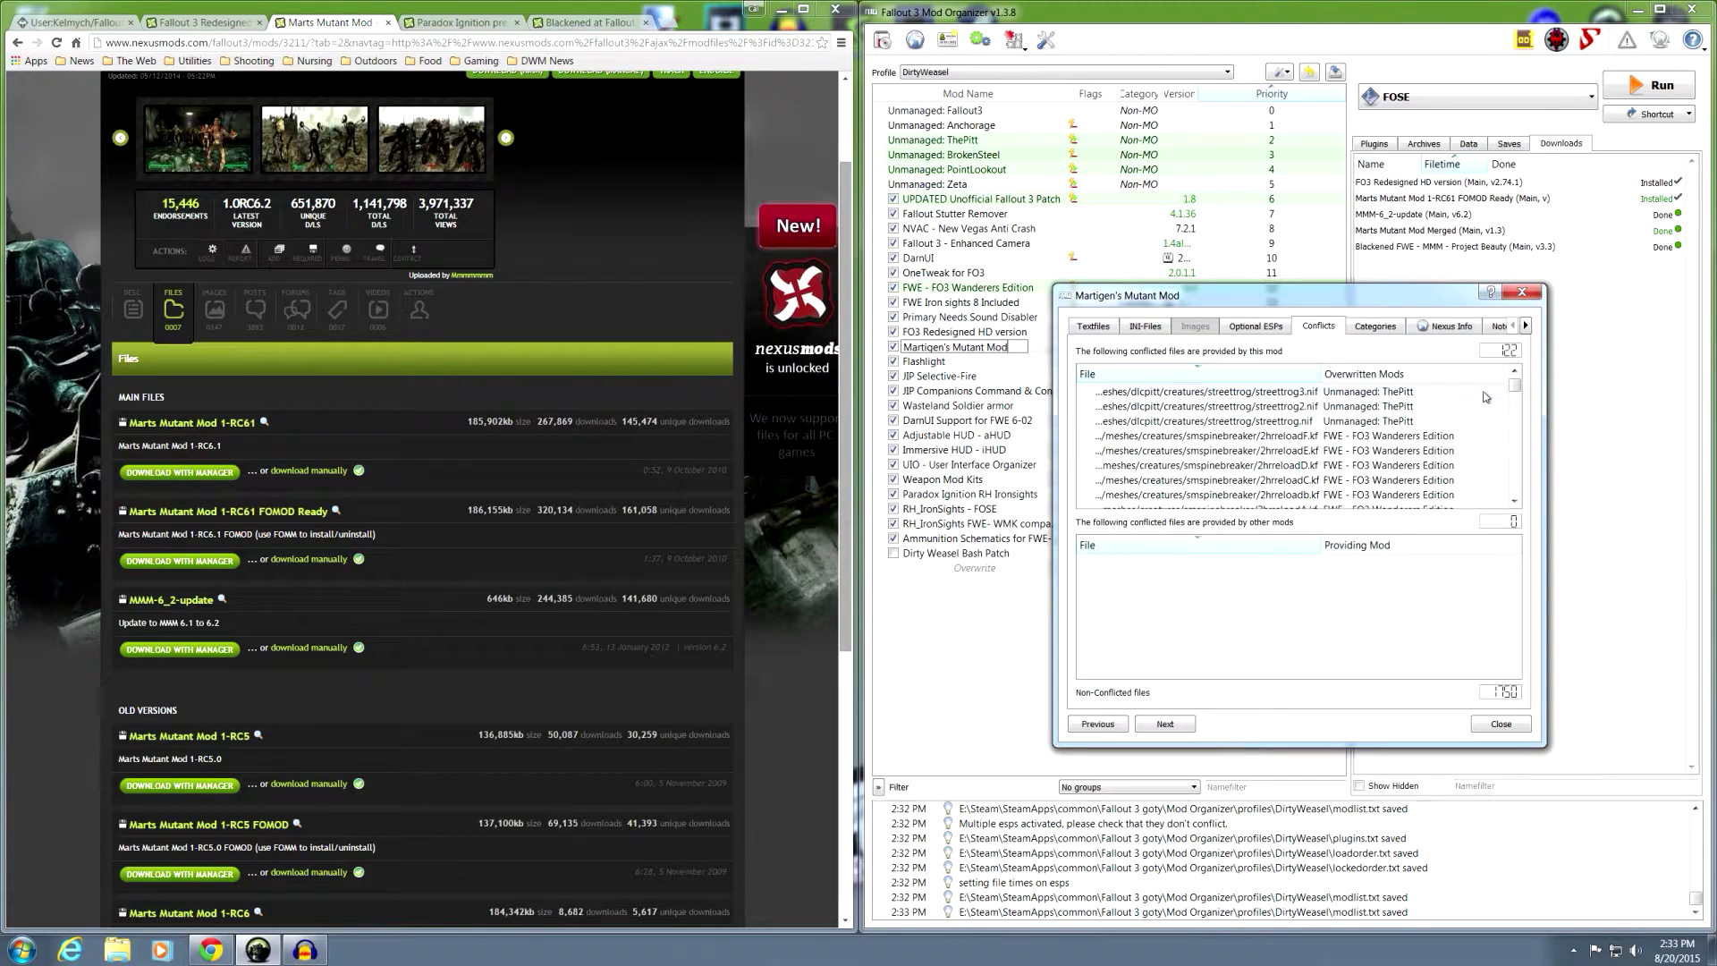
pyautogui.moveTo(1515, 386); pyautogui.dragTo(1517, 491)
pyautogui.scroll(15, 1515, 465)
# Make the five DLC plugins and the Master Menu Module plugin of Martigen's Mutant Mod optional ESPs.
pyautogui.click(1248, 328)
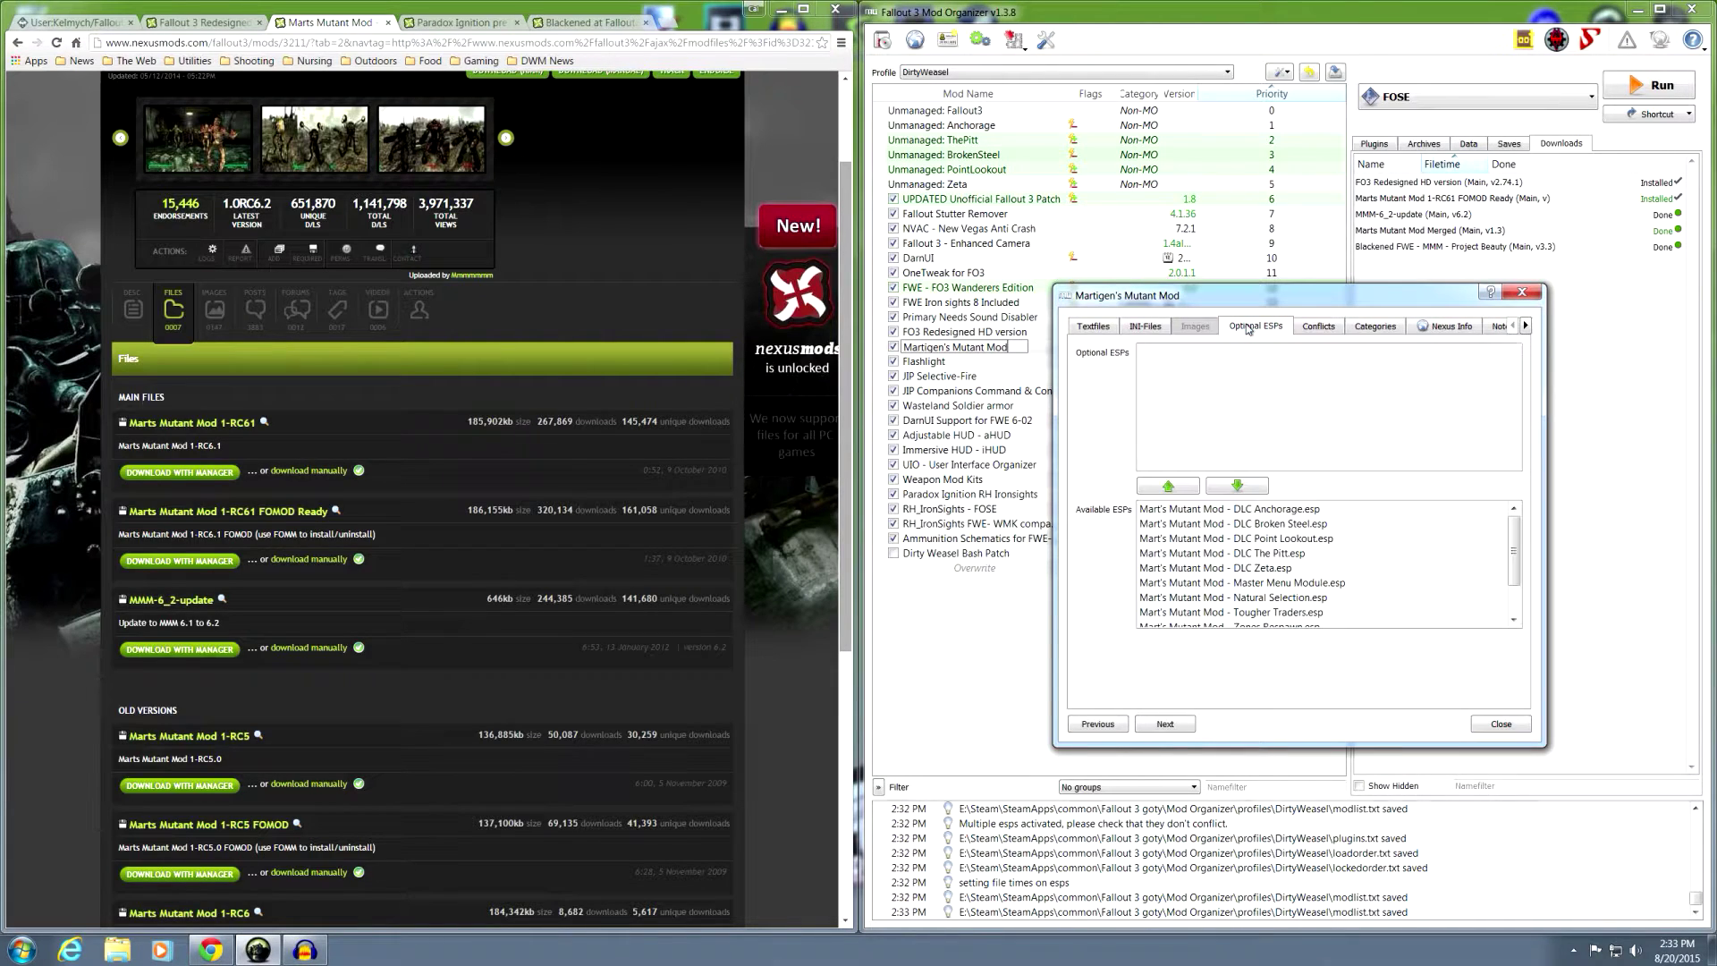
pyautogui.moveTo(1511, 537)
pyautogui.mouseDown()
pyautogui.moveTo(1511, 565)
pyautogui.moveTo(1514, 518)
pyautogui.mouseUp()
pyautogui.click(1301, 511)
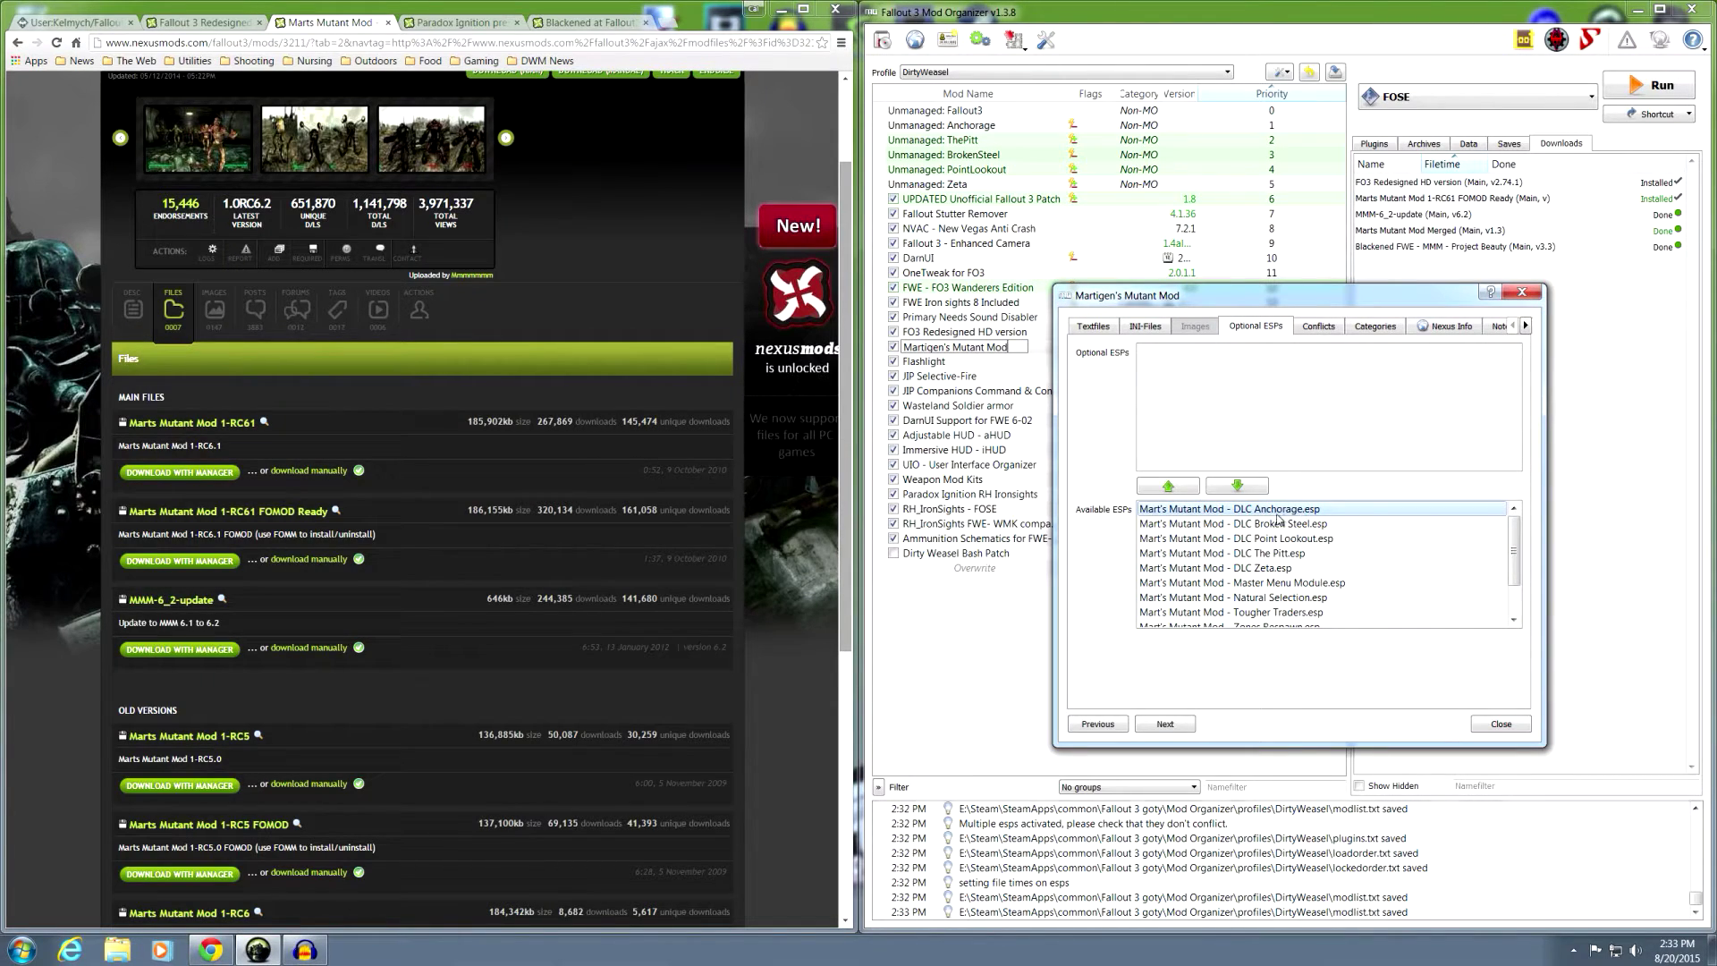
pyautogui.click(1169, 487)
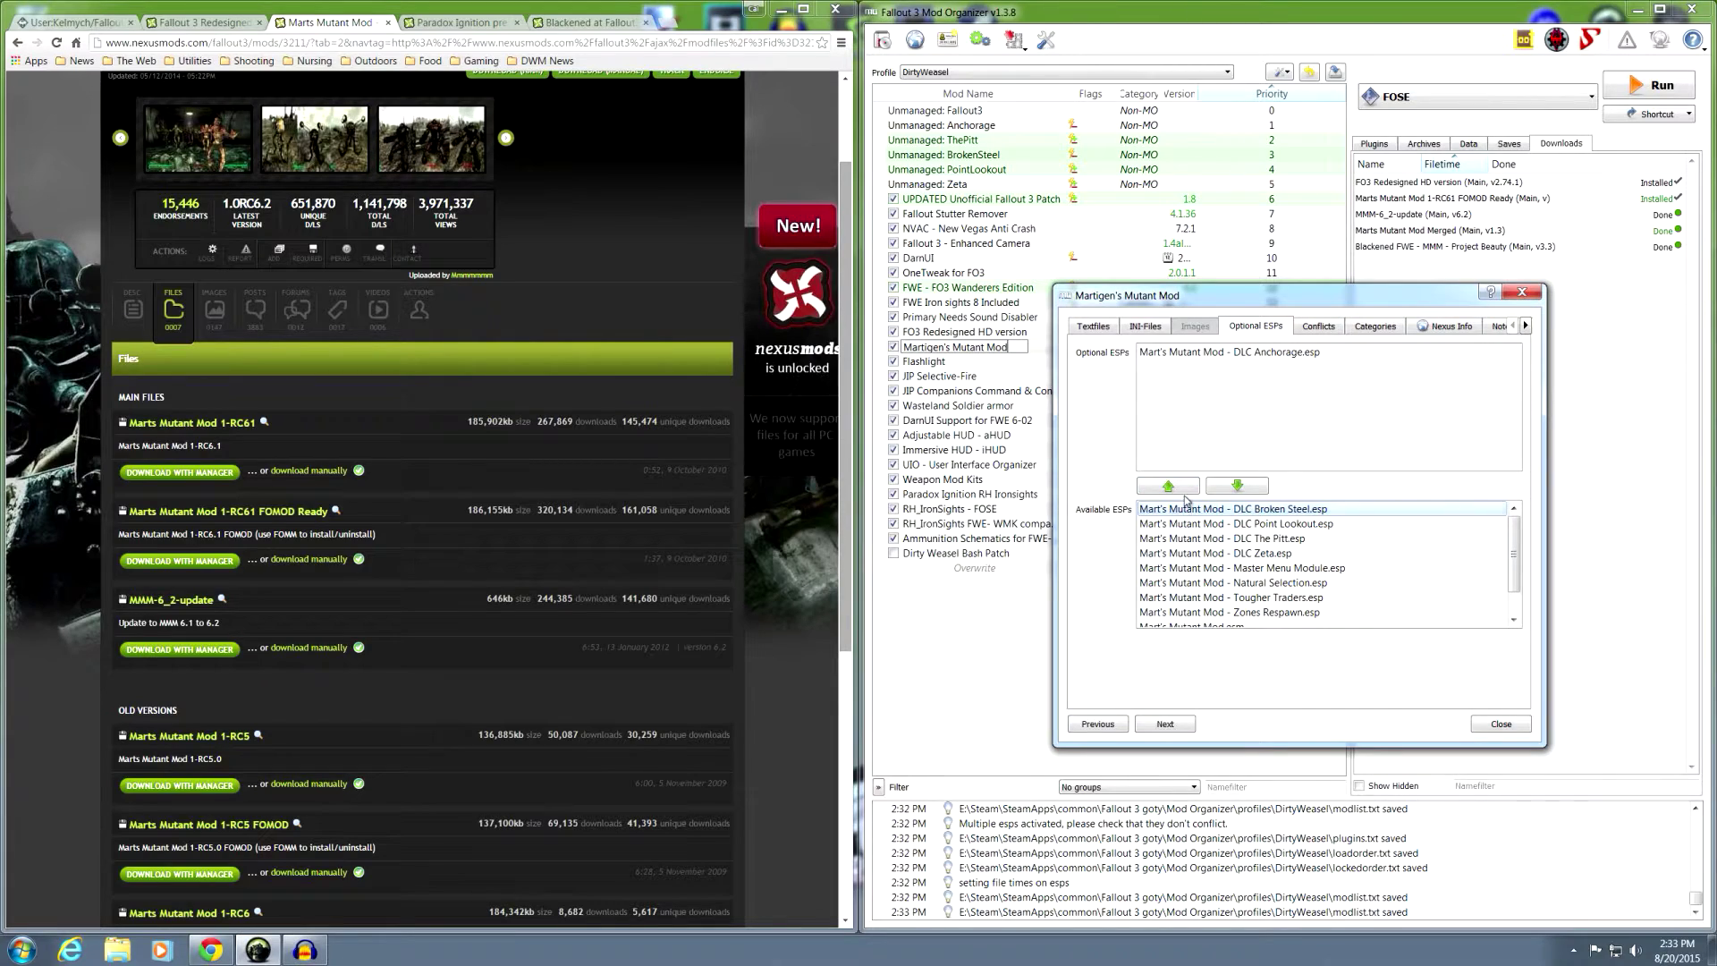
pyautogui.click(1180, 487)
pyautogui.click(1183, 488)
pyautogui.click(1182, 489)
pyautogui.click(1182, 488)
pyautogui.click(1182, 489)
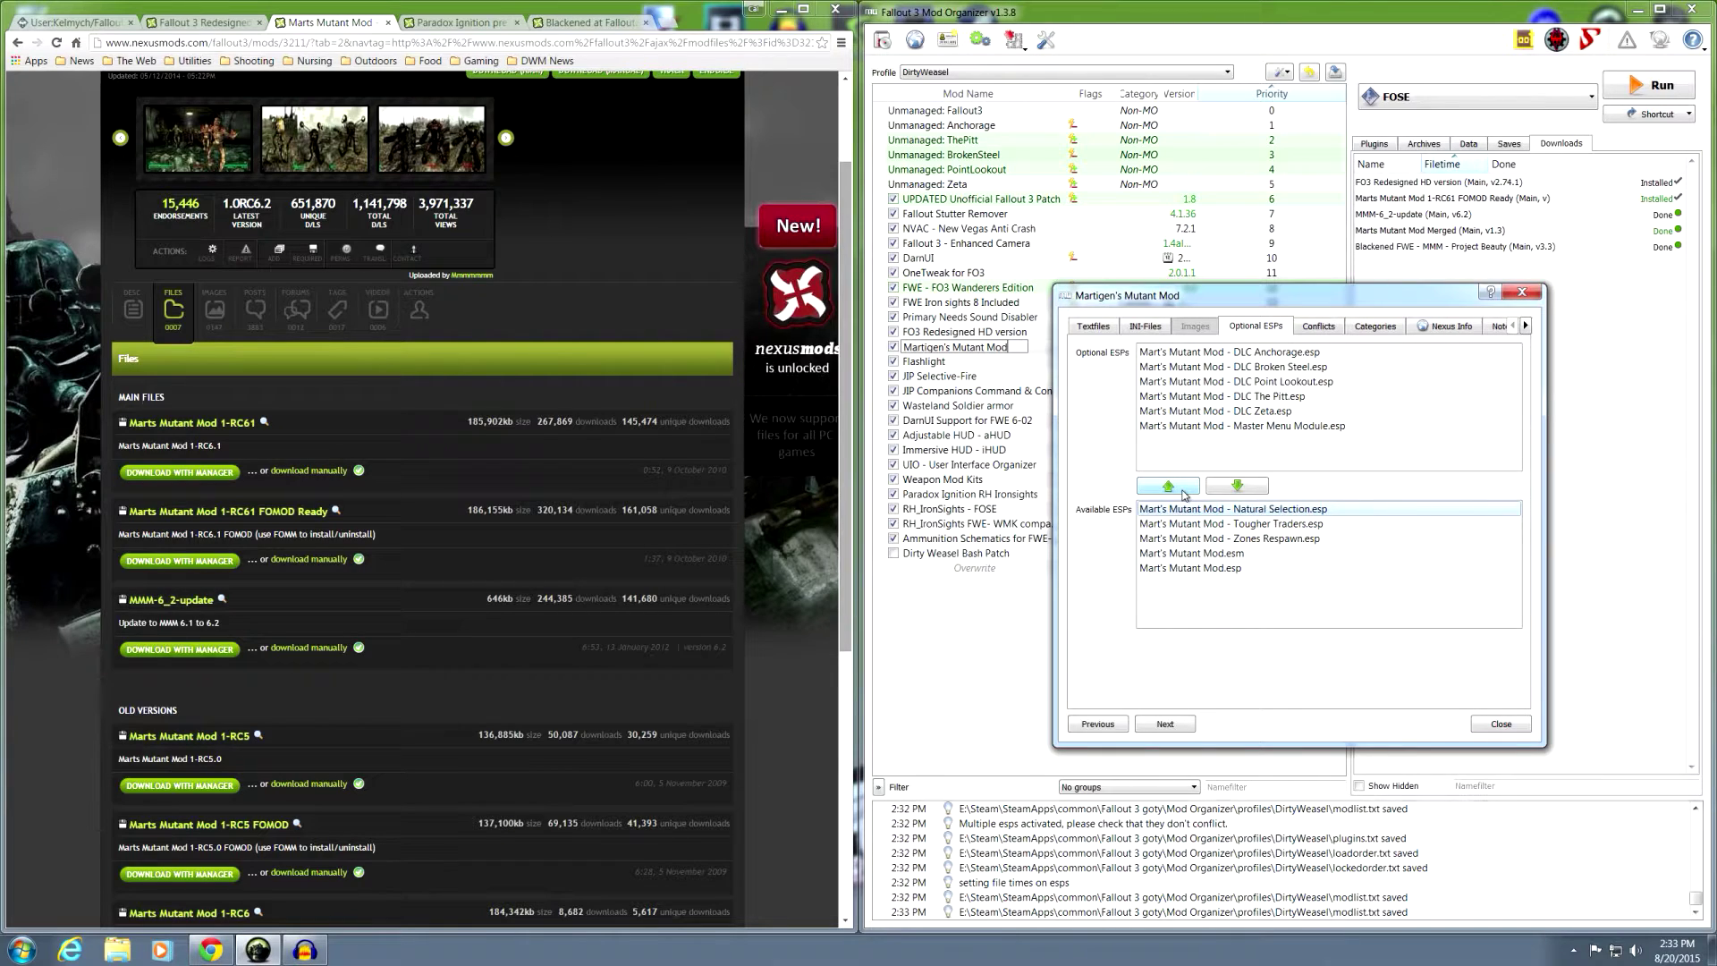
# Make Mart's Mutant Mod.esm, Mart's Mutant Mod.esp, Zones Respawn, Tougher Traders and Natural Selection optional, check the STEP guide's list, and close the mod information.
pyautogui.click(1176, 554)
pyautogui.click(1168, 494)
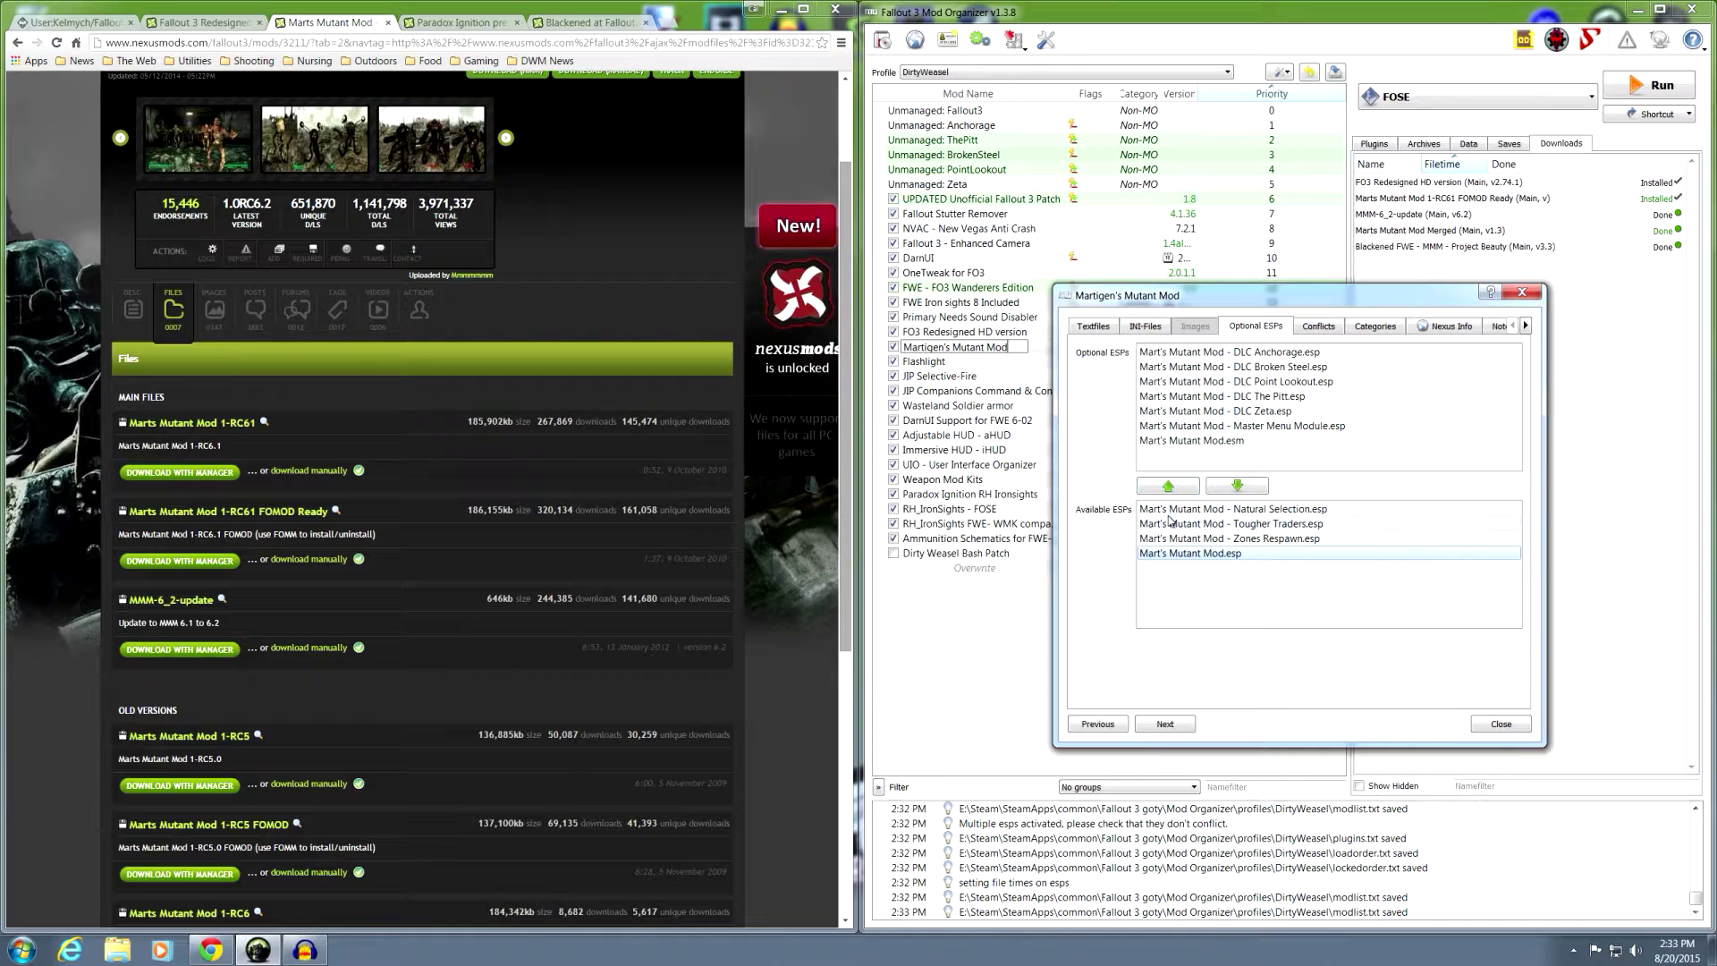
pyautogui.click(1172, 491)
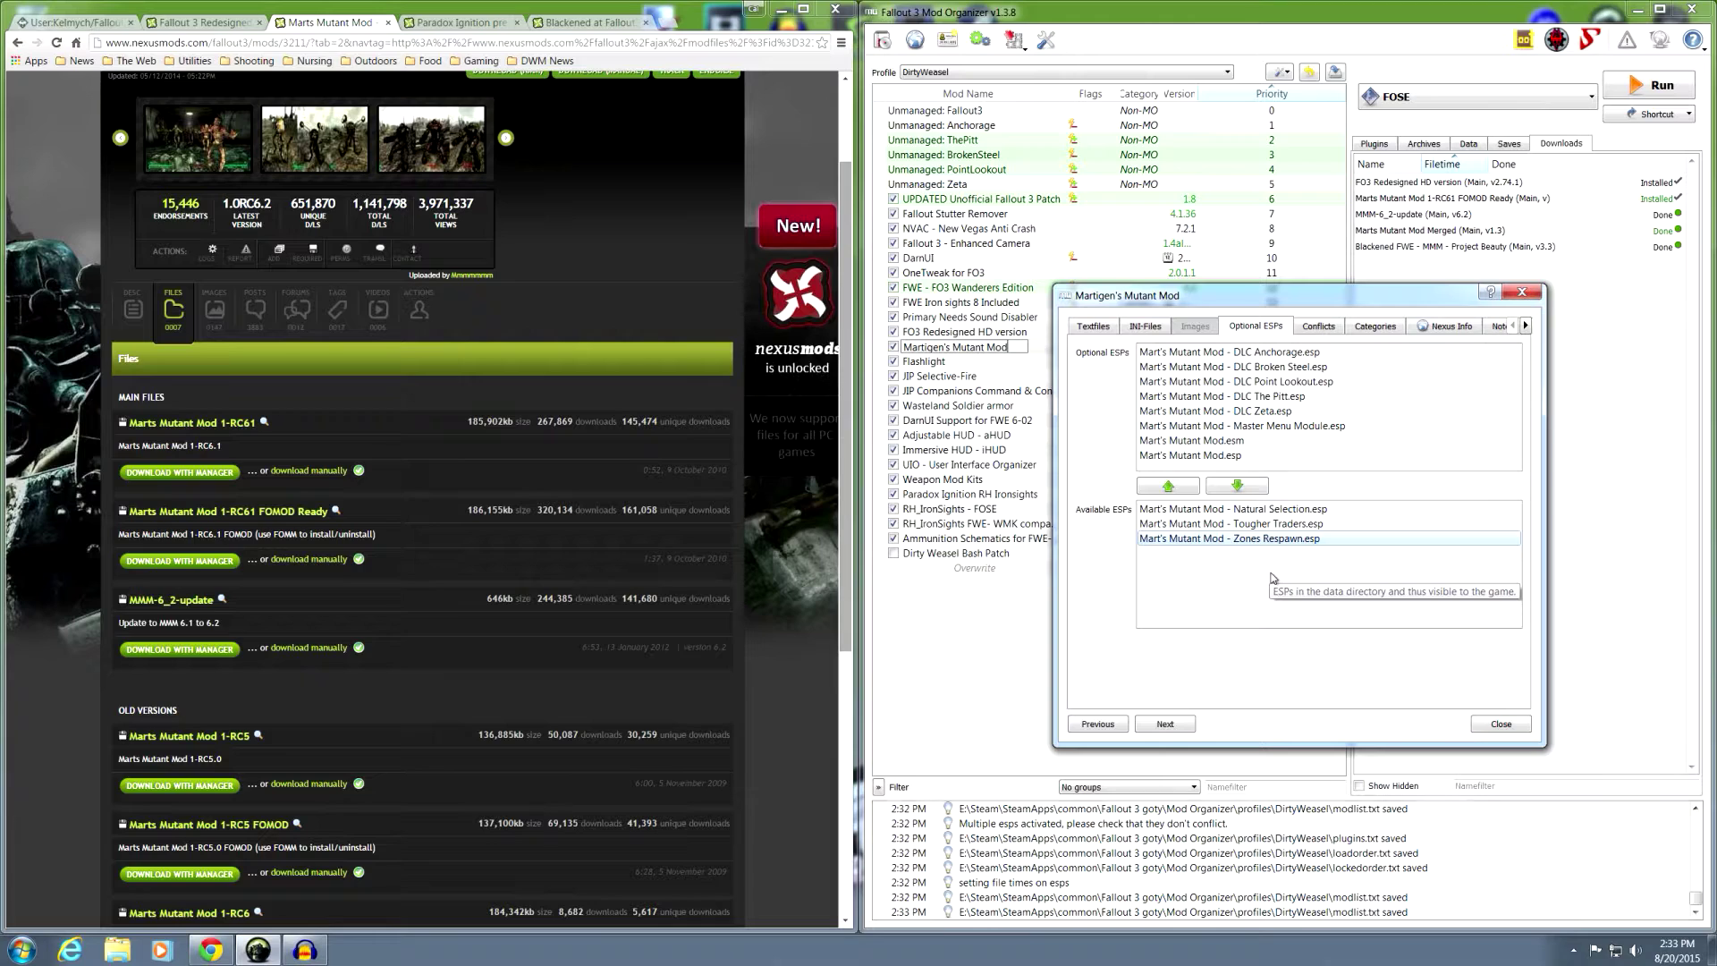
pyautogui.click(1181, 485)
pyautogui.click(1182, 486)
pyautogui.click(1181, 486)
pyautogui.moveTo(1516, 409)
pyautogui.mouseDown()
pyautogui.moveTo(1516, 439)
pyautogui.moveTo(1516, 377)
pyautogui.moveTo(1515, 424)
pyautogui.mouseUp()
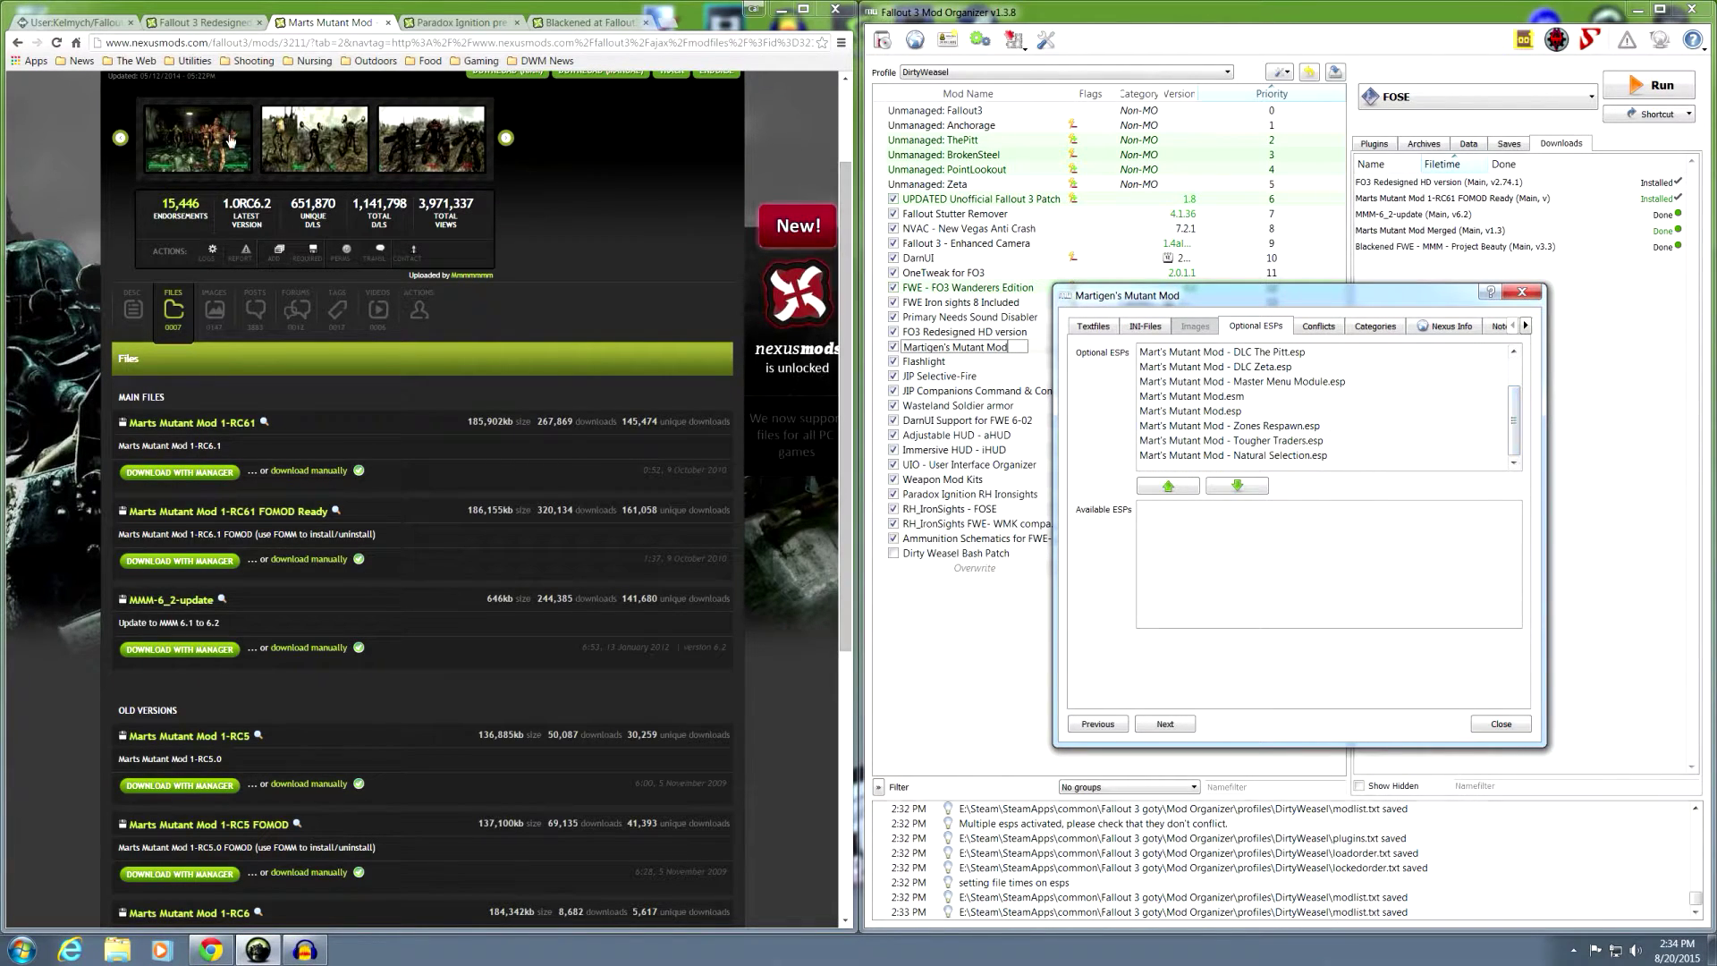
pyautogui.click(75, 23)
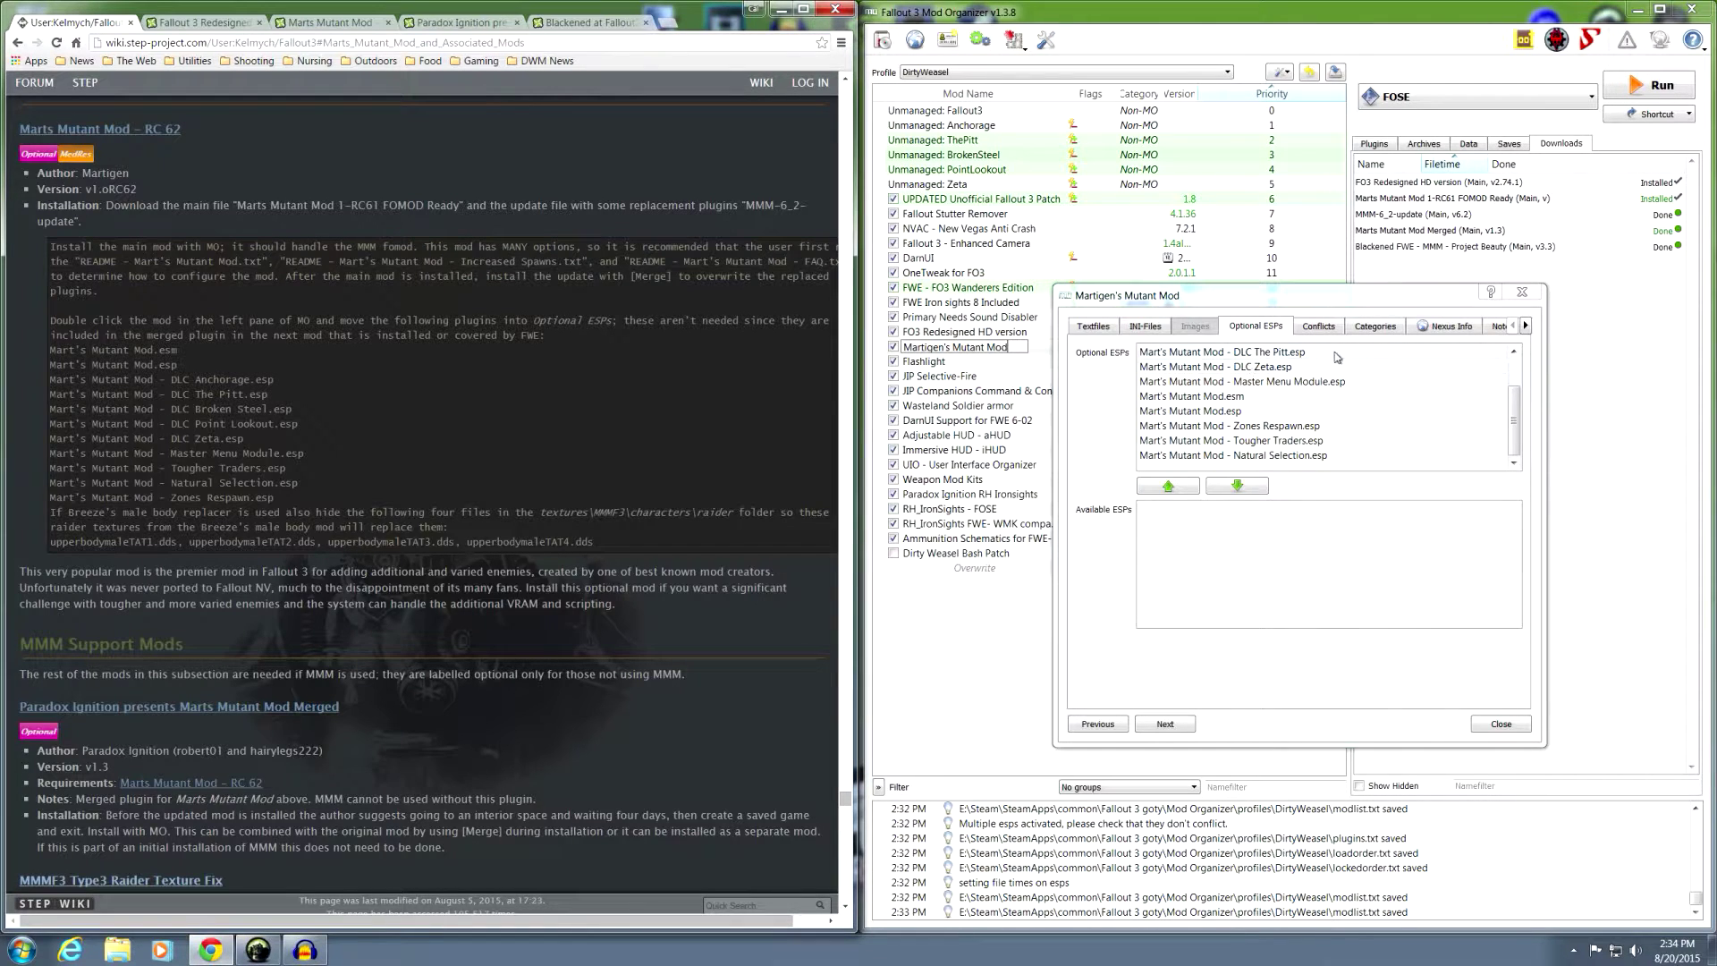
pyautogui.click(1500, 725)
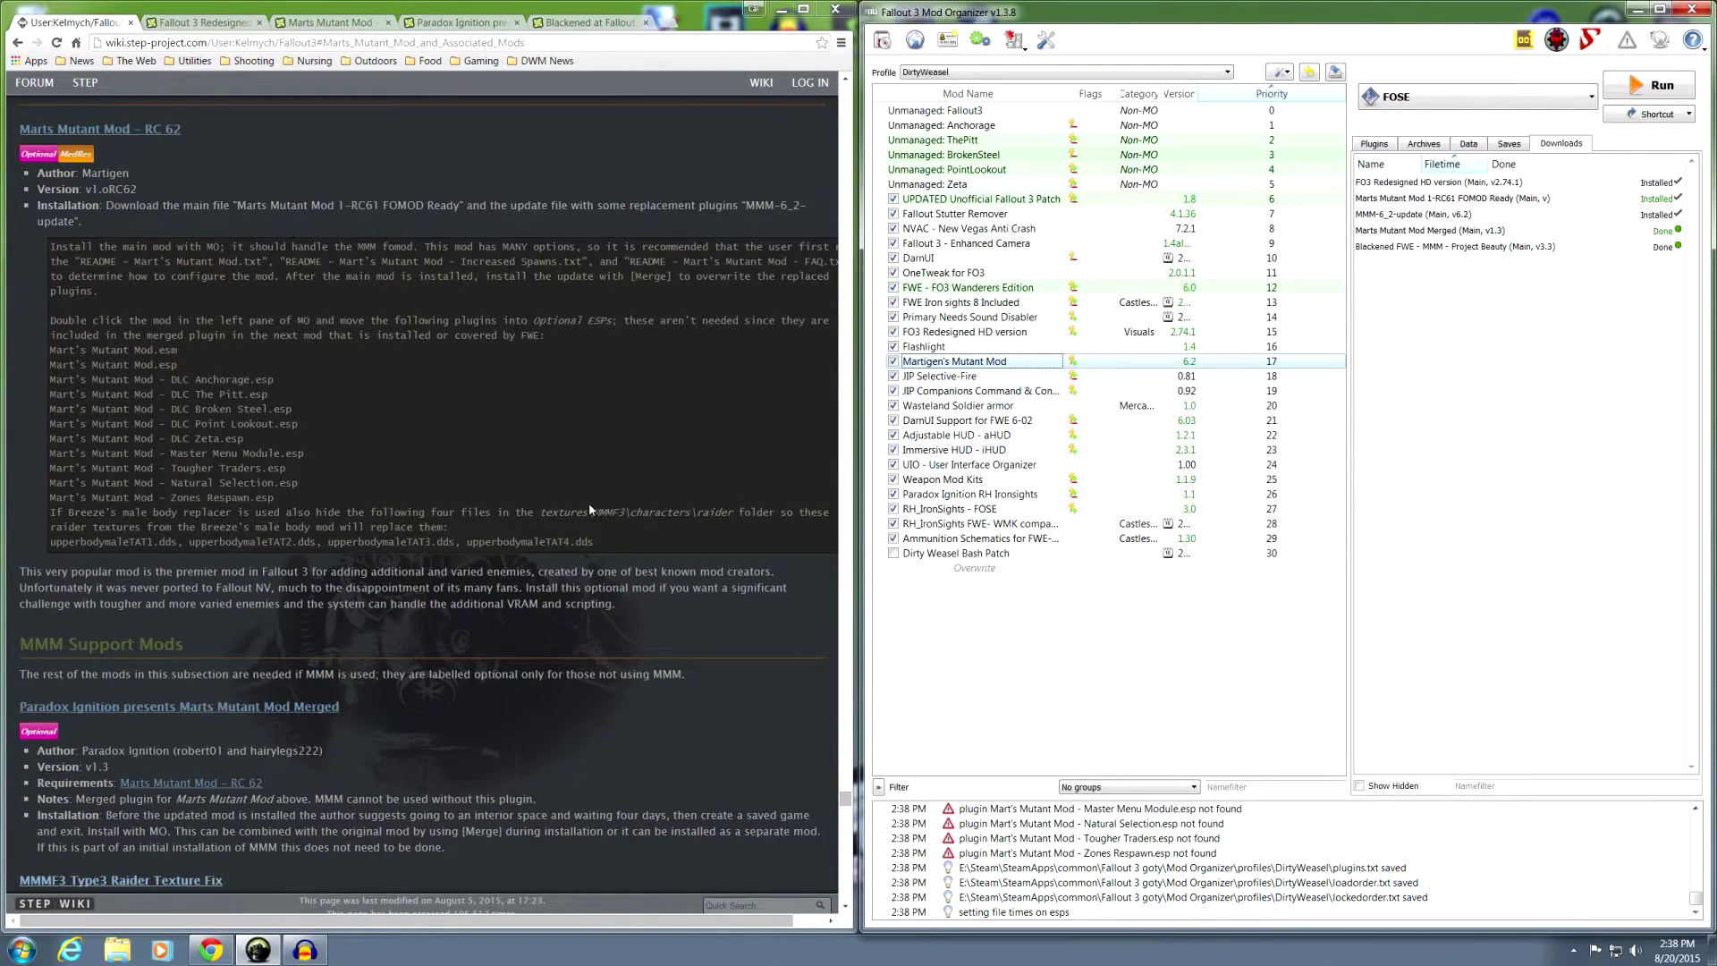
# Read the guide's Marts Mutant Mod Merged entry and the installation and replaced-plugins sections of Paradox Ignition presents The Mergers on Nexus Mods.
pyautogui.scroll(-4, 589, 503)
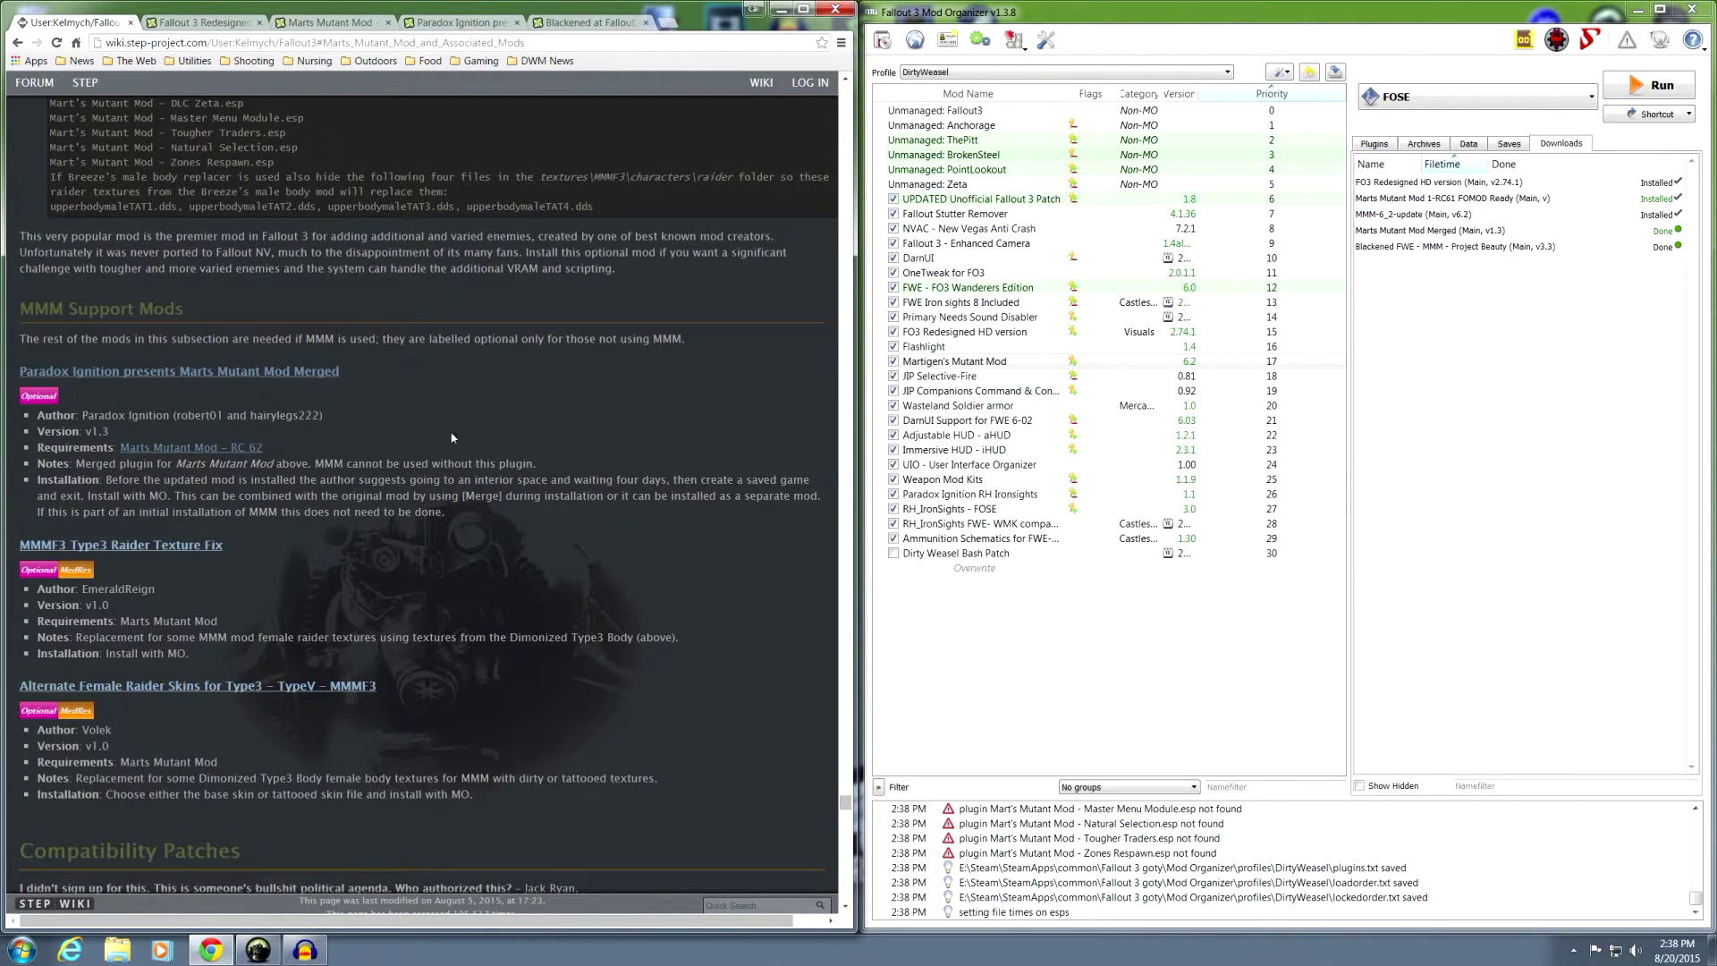
pyautogui.click(460, 22)
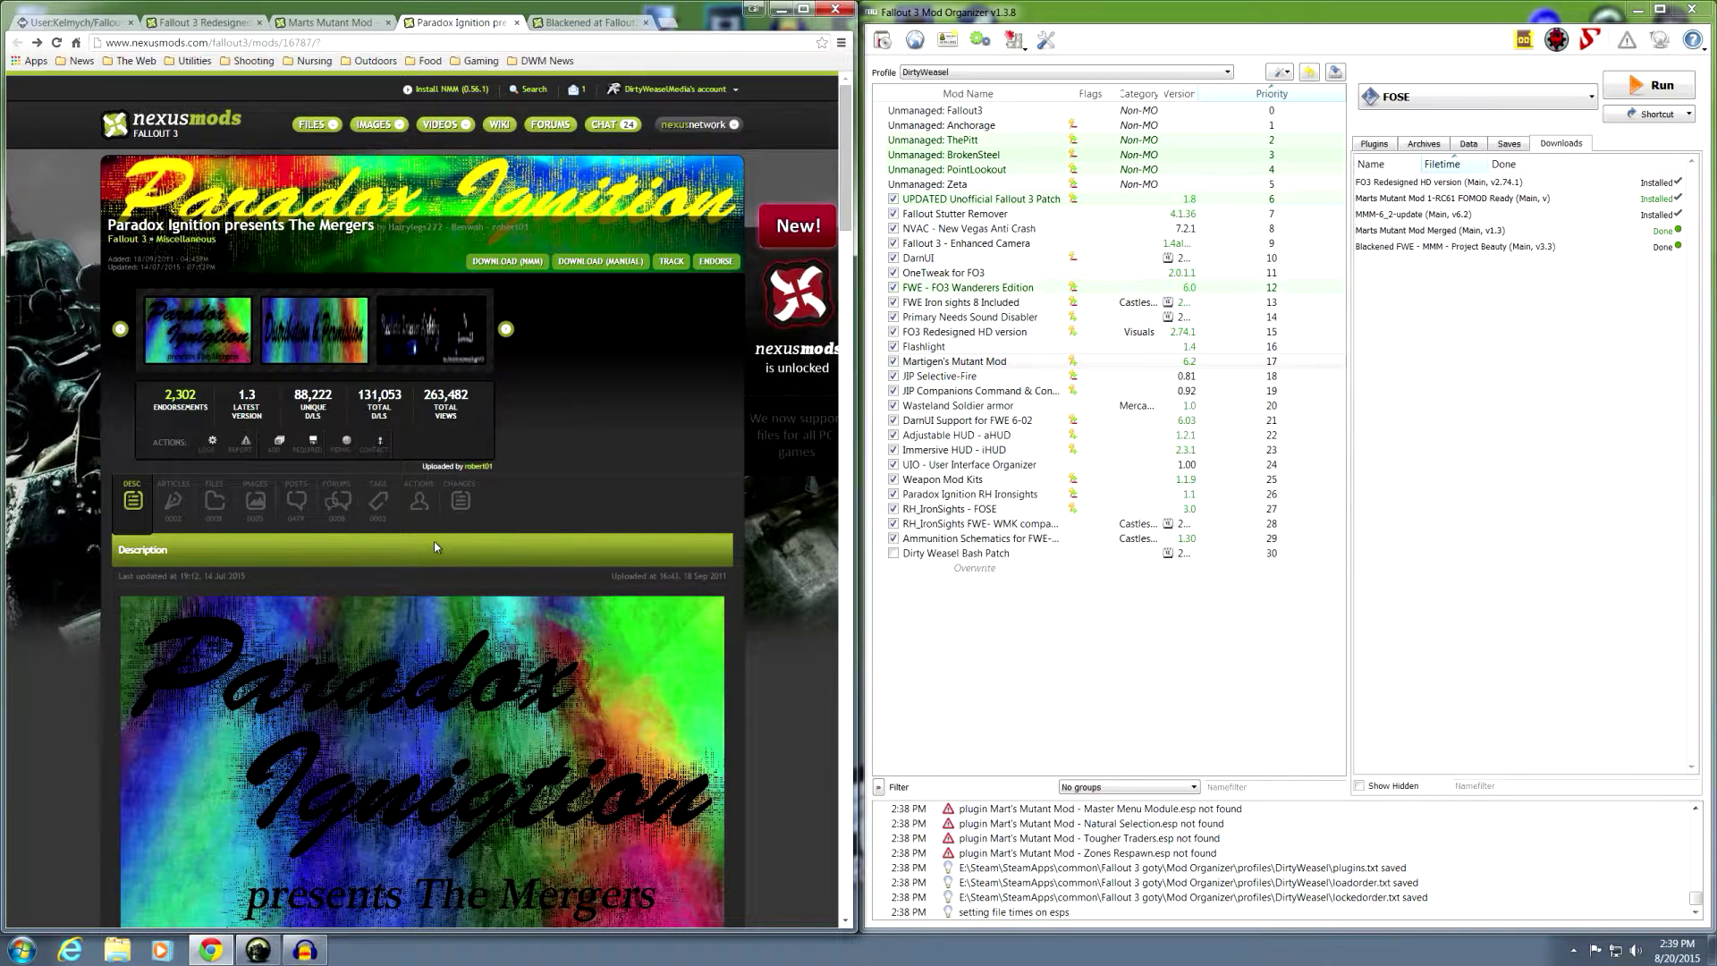
pyautogui.scroll(-3, 433, 540)
pyautogui.scroll(-8, 435, 548)
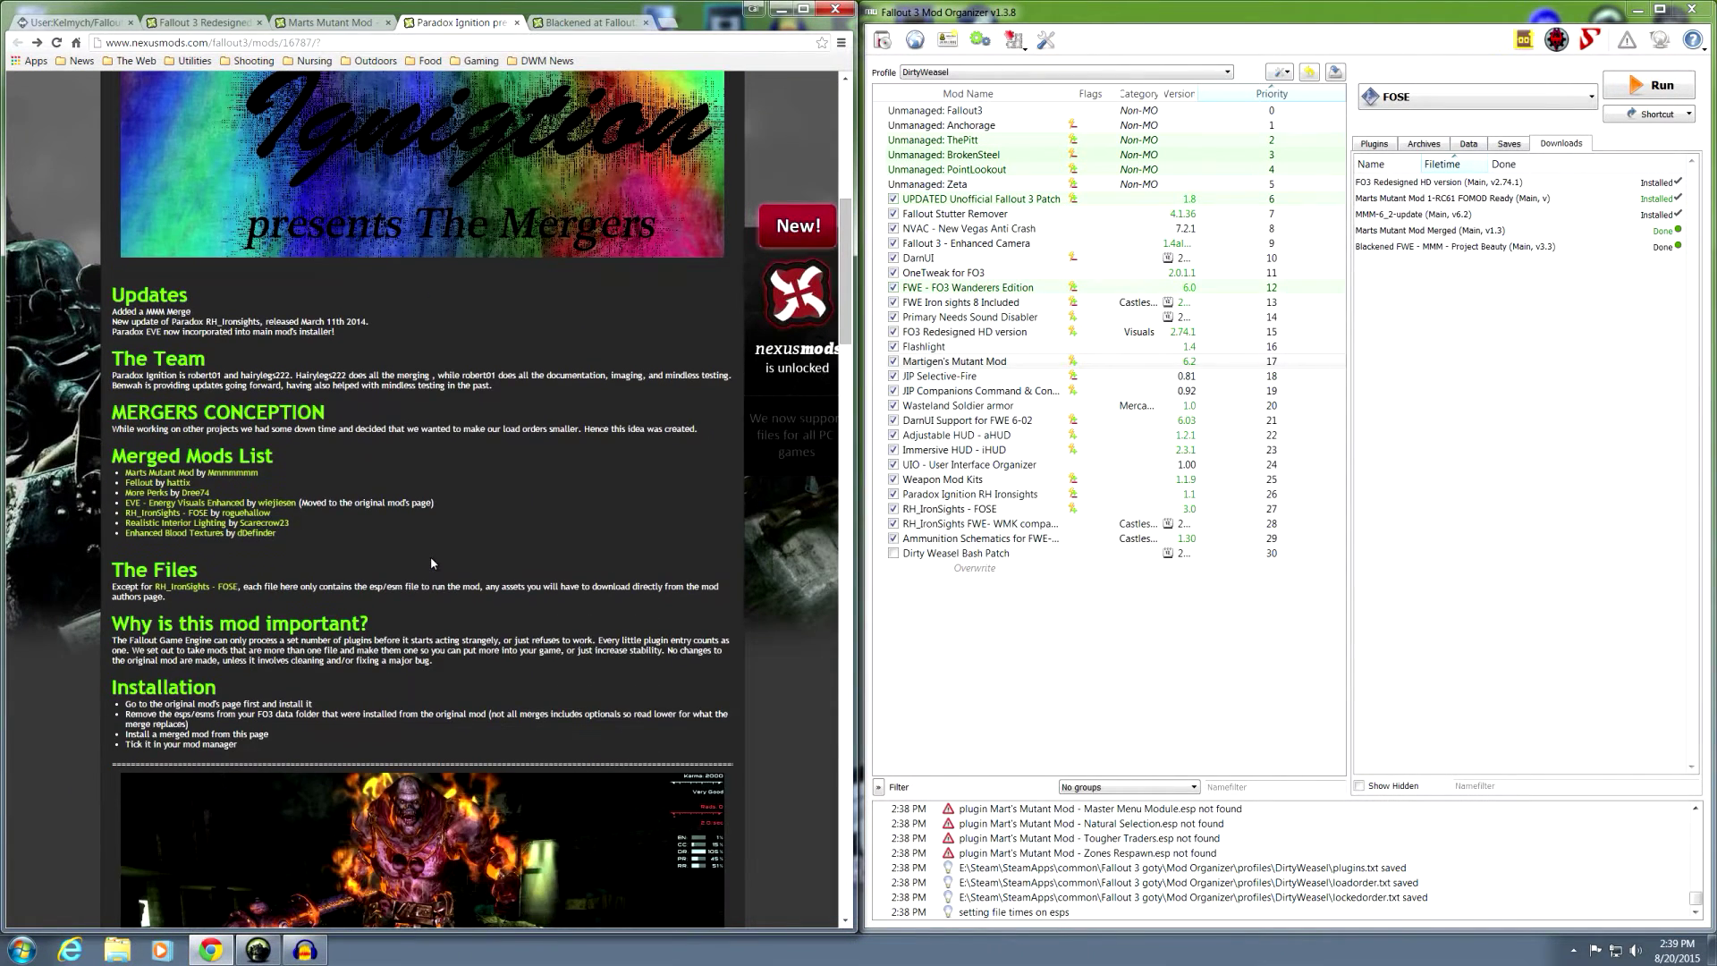
pyautogui.scroll(-5, 432, 559)
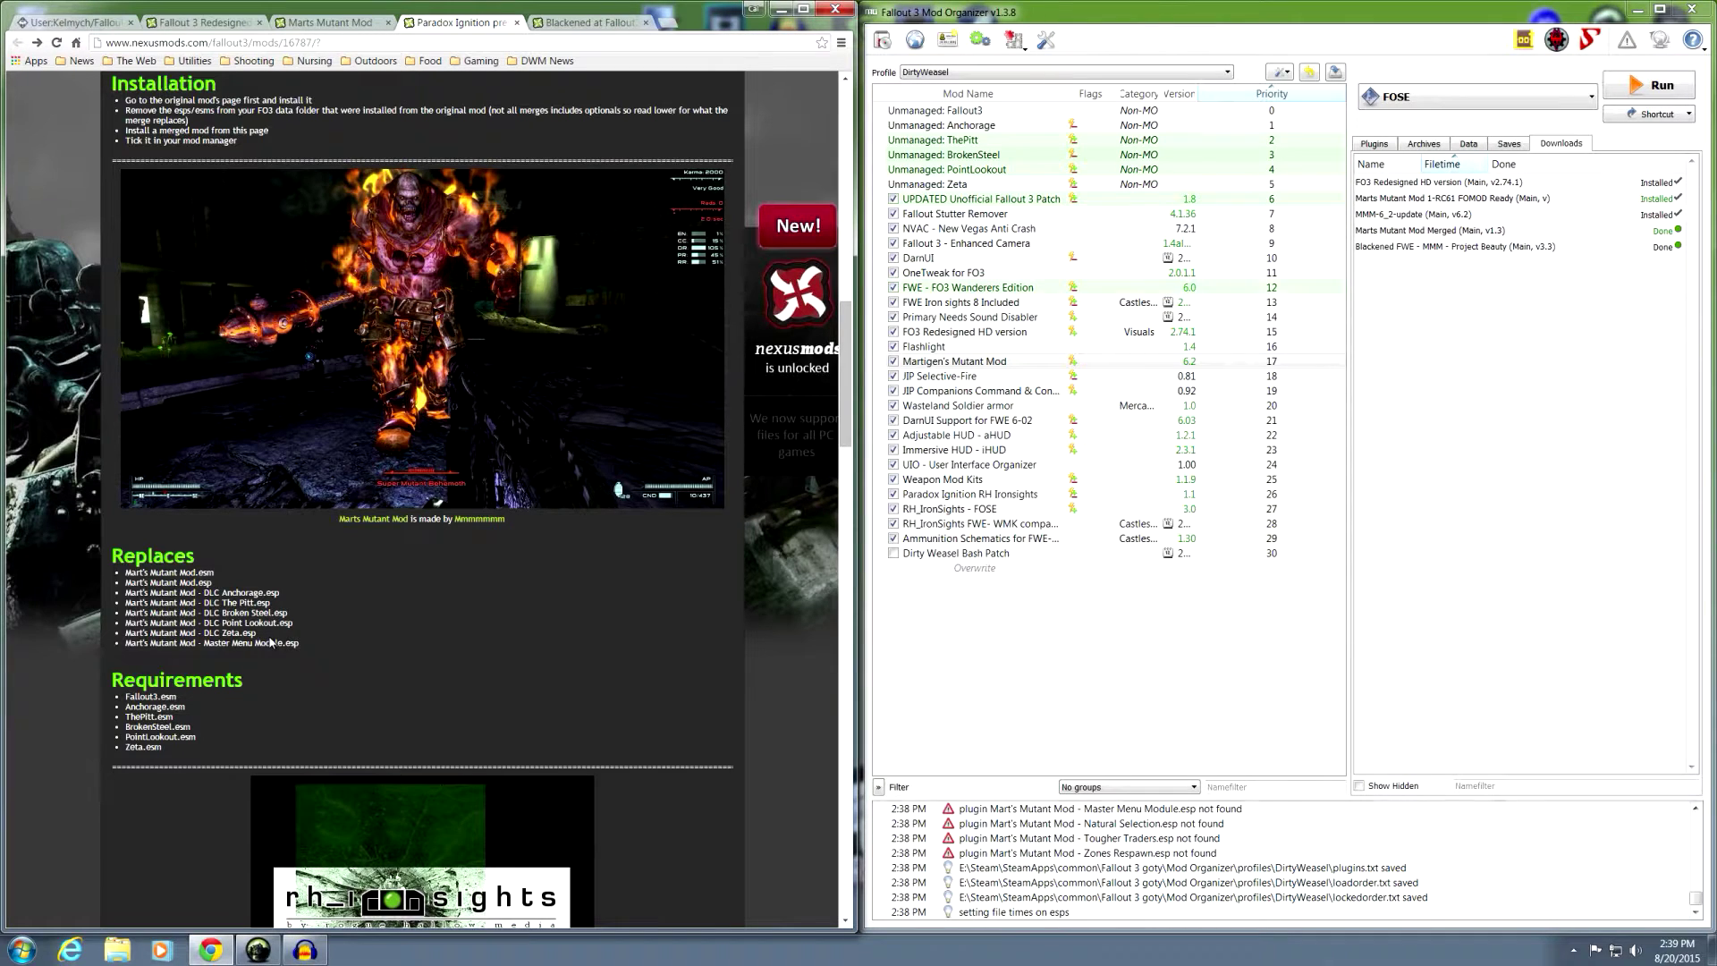
pyautogui.scroll(1, 271, 642)
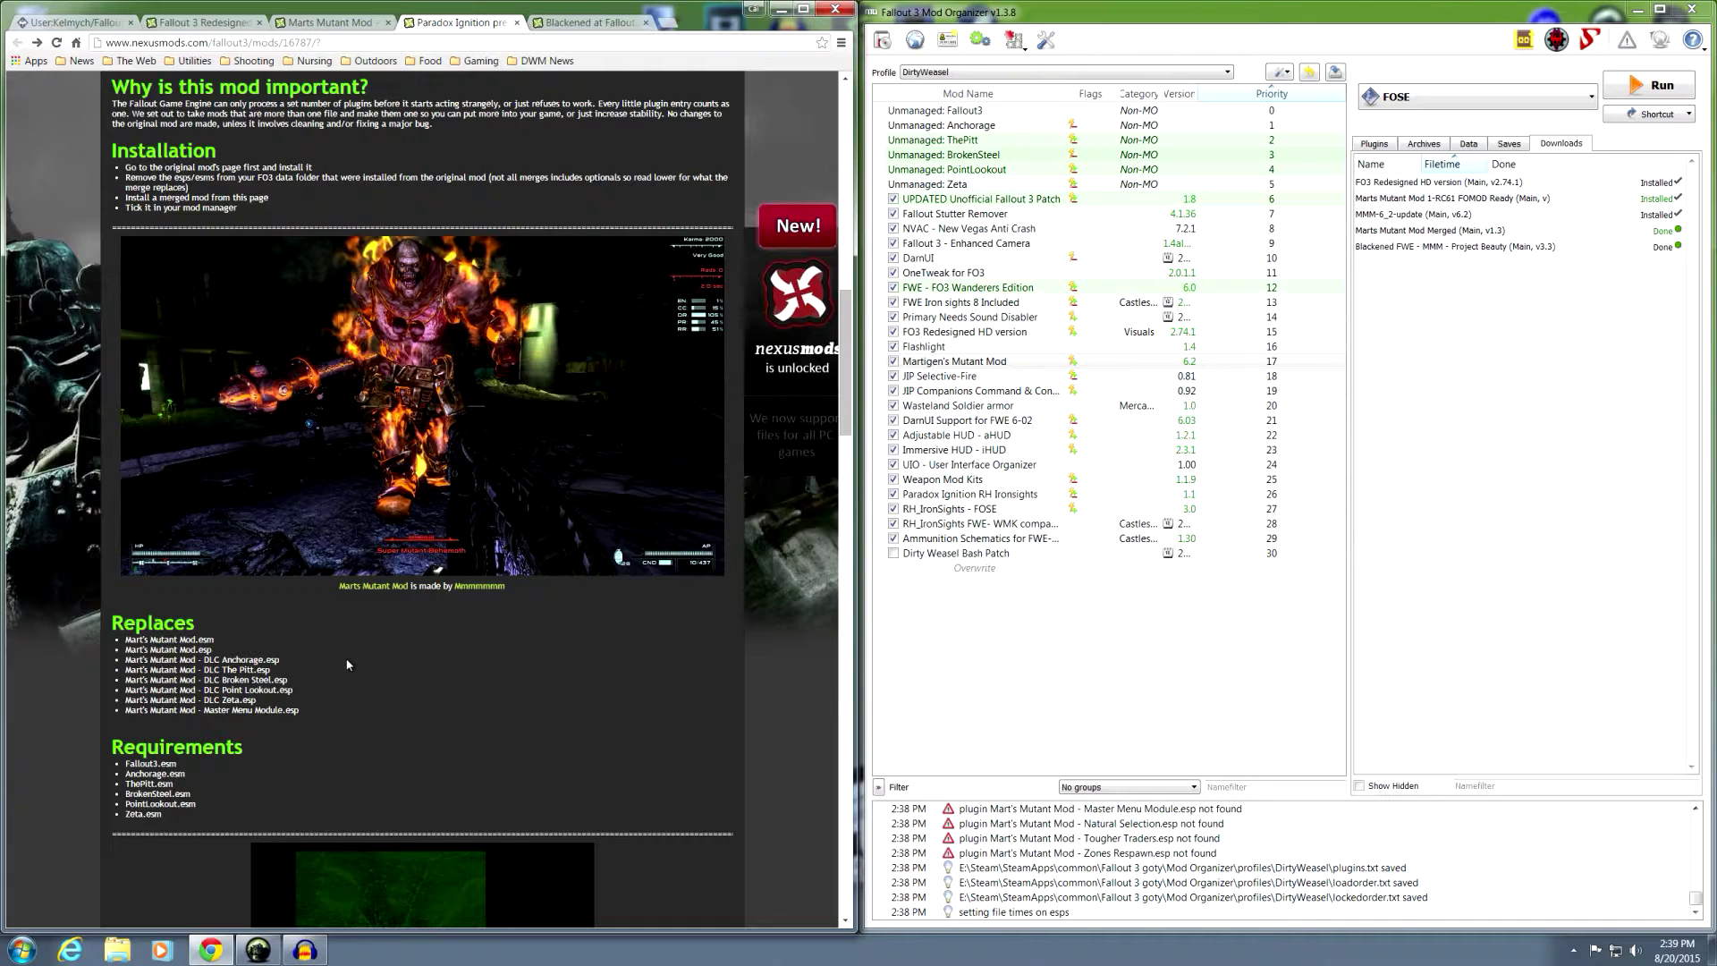
pyautogui.scroll(-1, 348, 664)
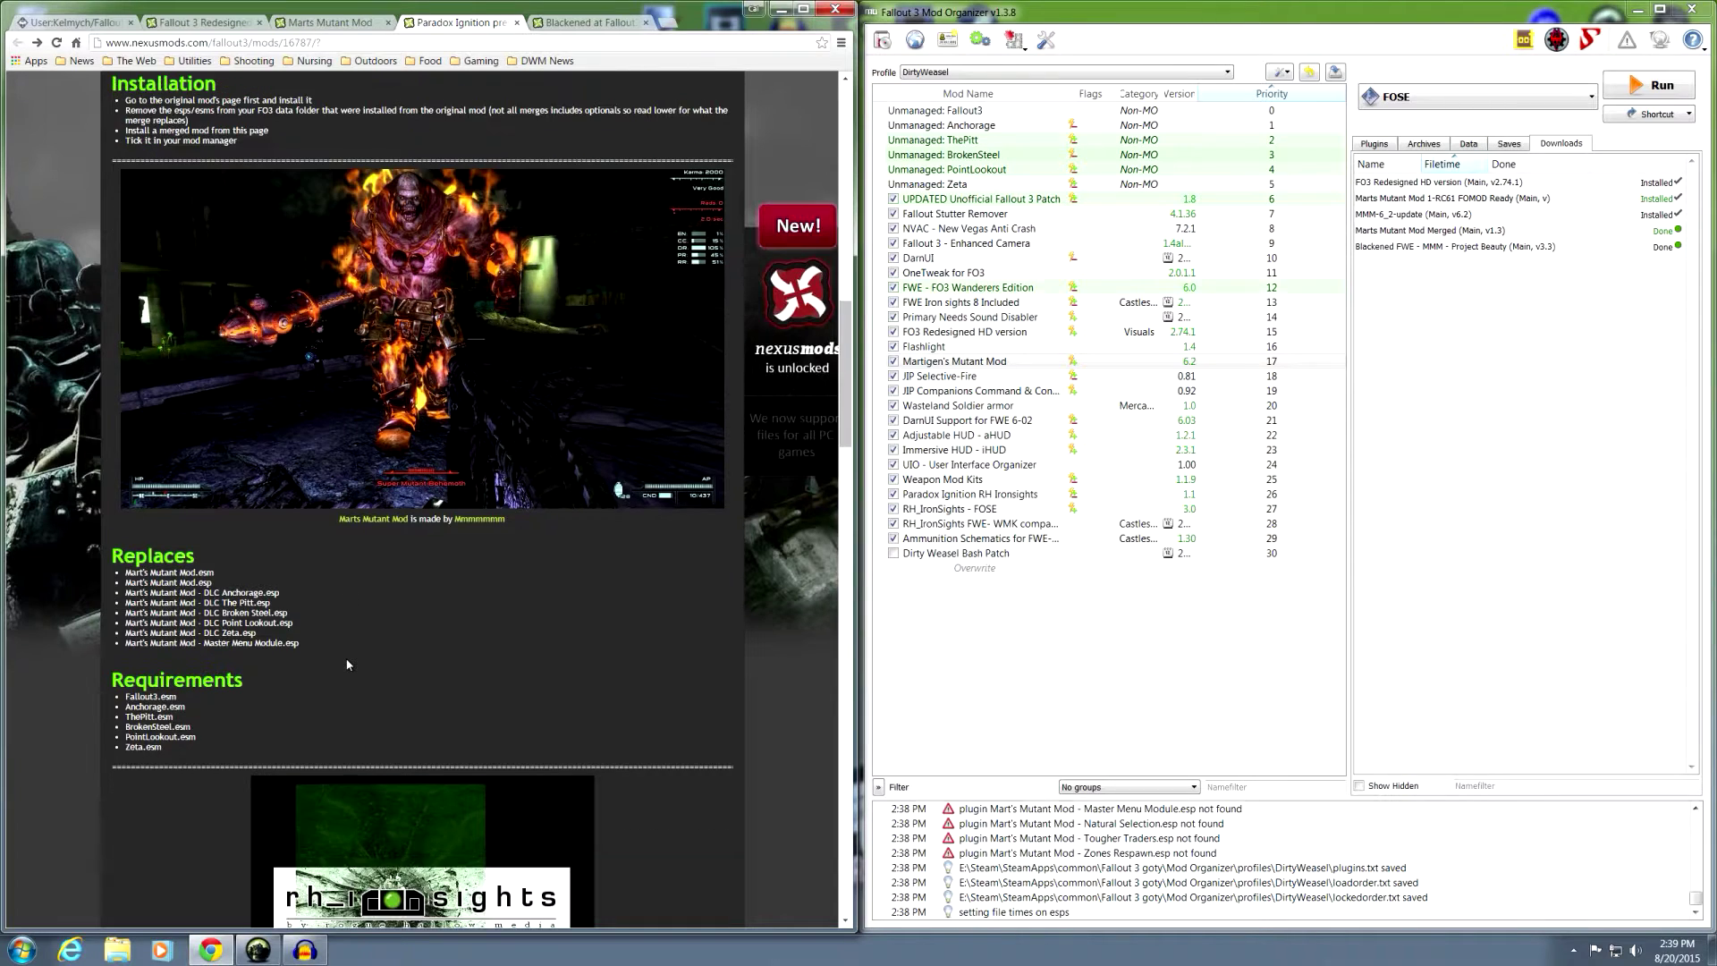
pyautogui.scroll(1, 348, 664)
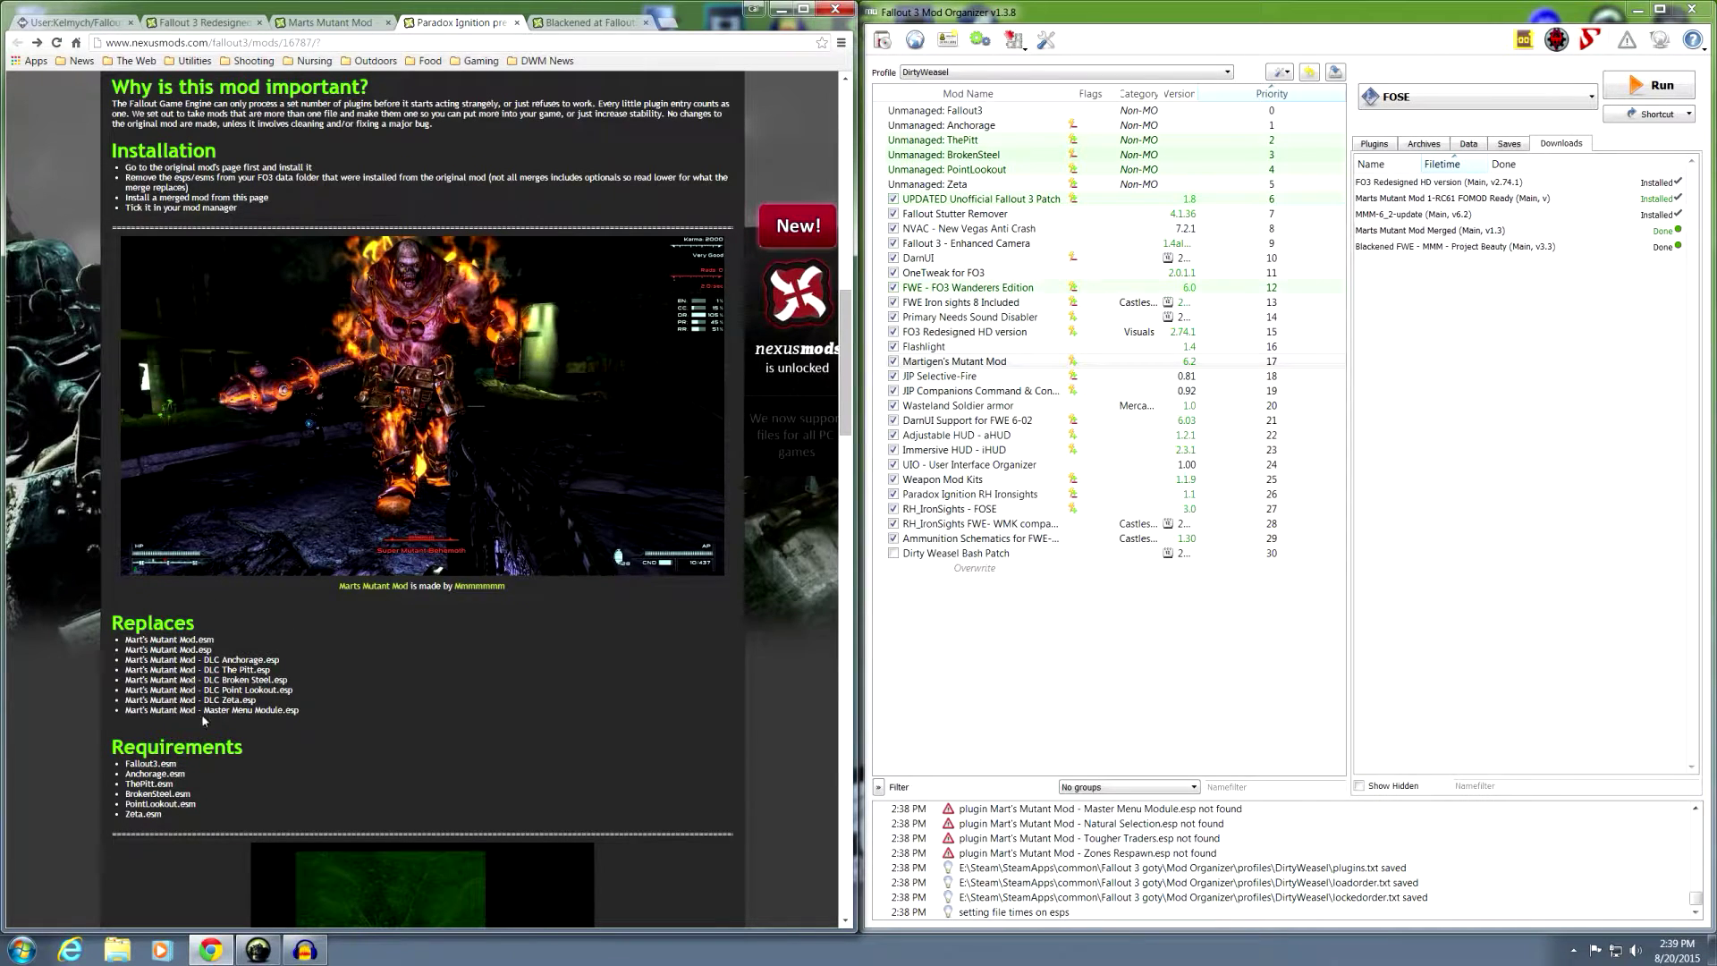
# Find the Marts Mutant Mod Merged file among the main files of Paradox Ignition presents The Mergers.
pyautogui.scroll(15, 424, 548)
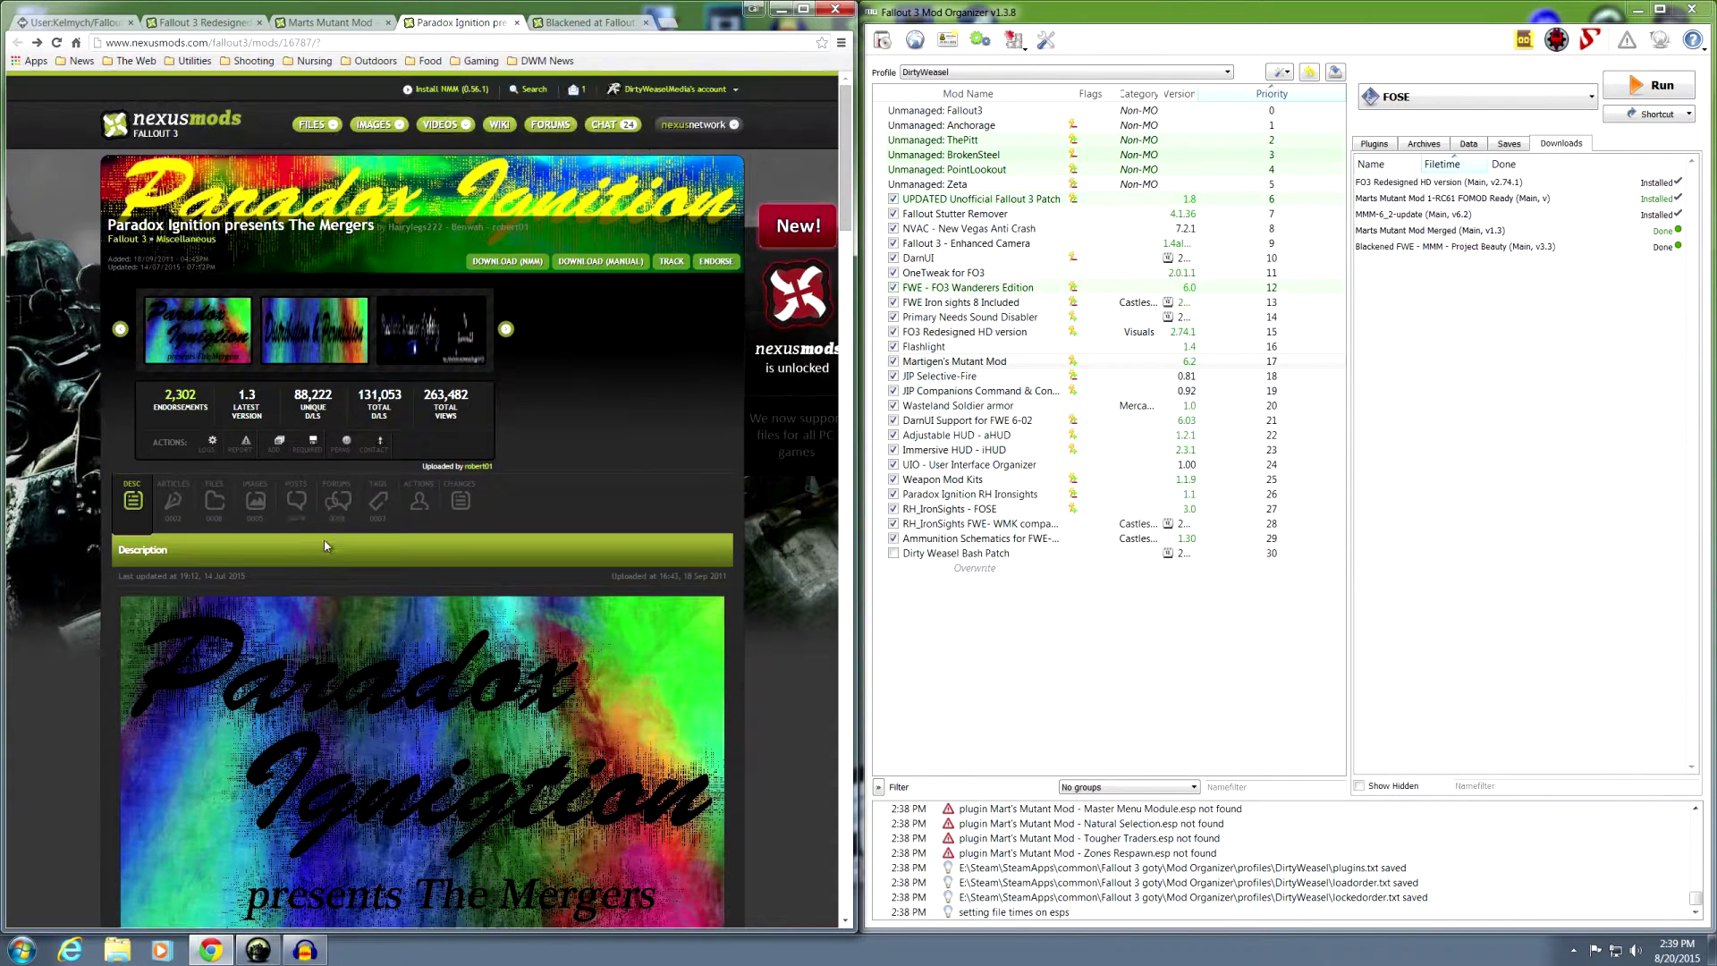
pyautogui.click(215, 500)
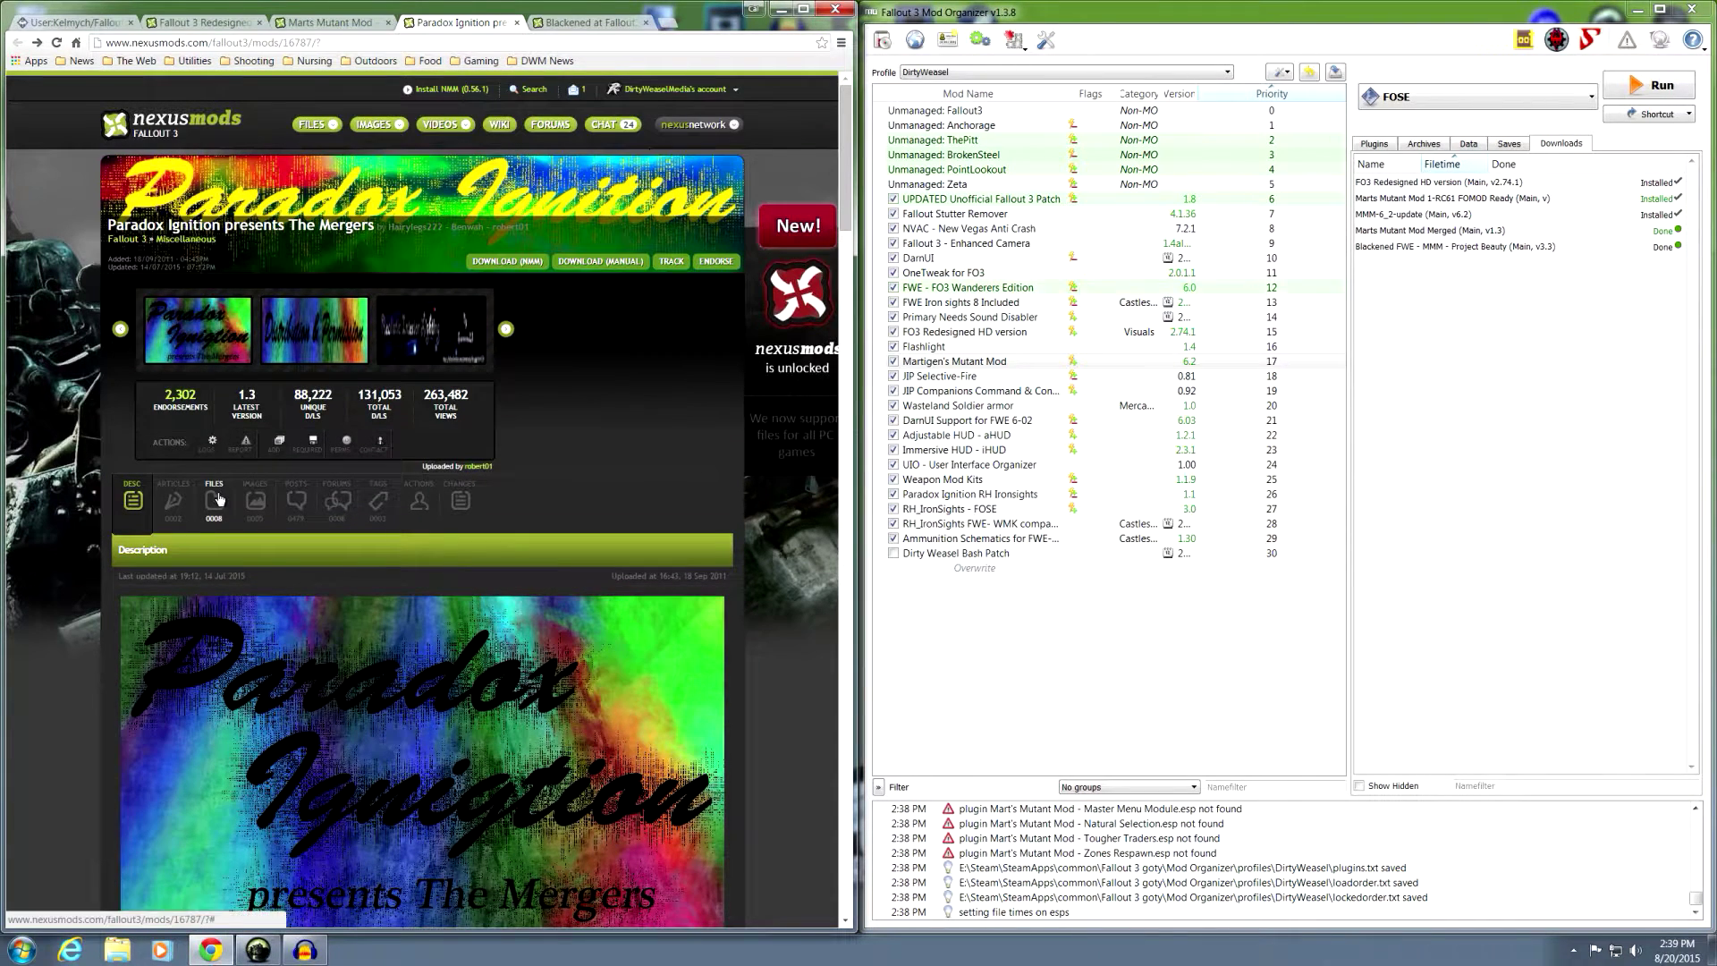
pyautogui.scroll(-4, 348, 597)
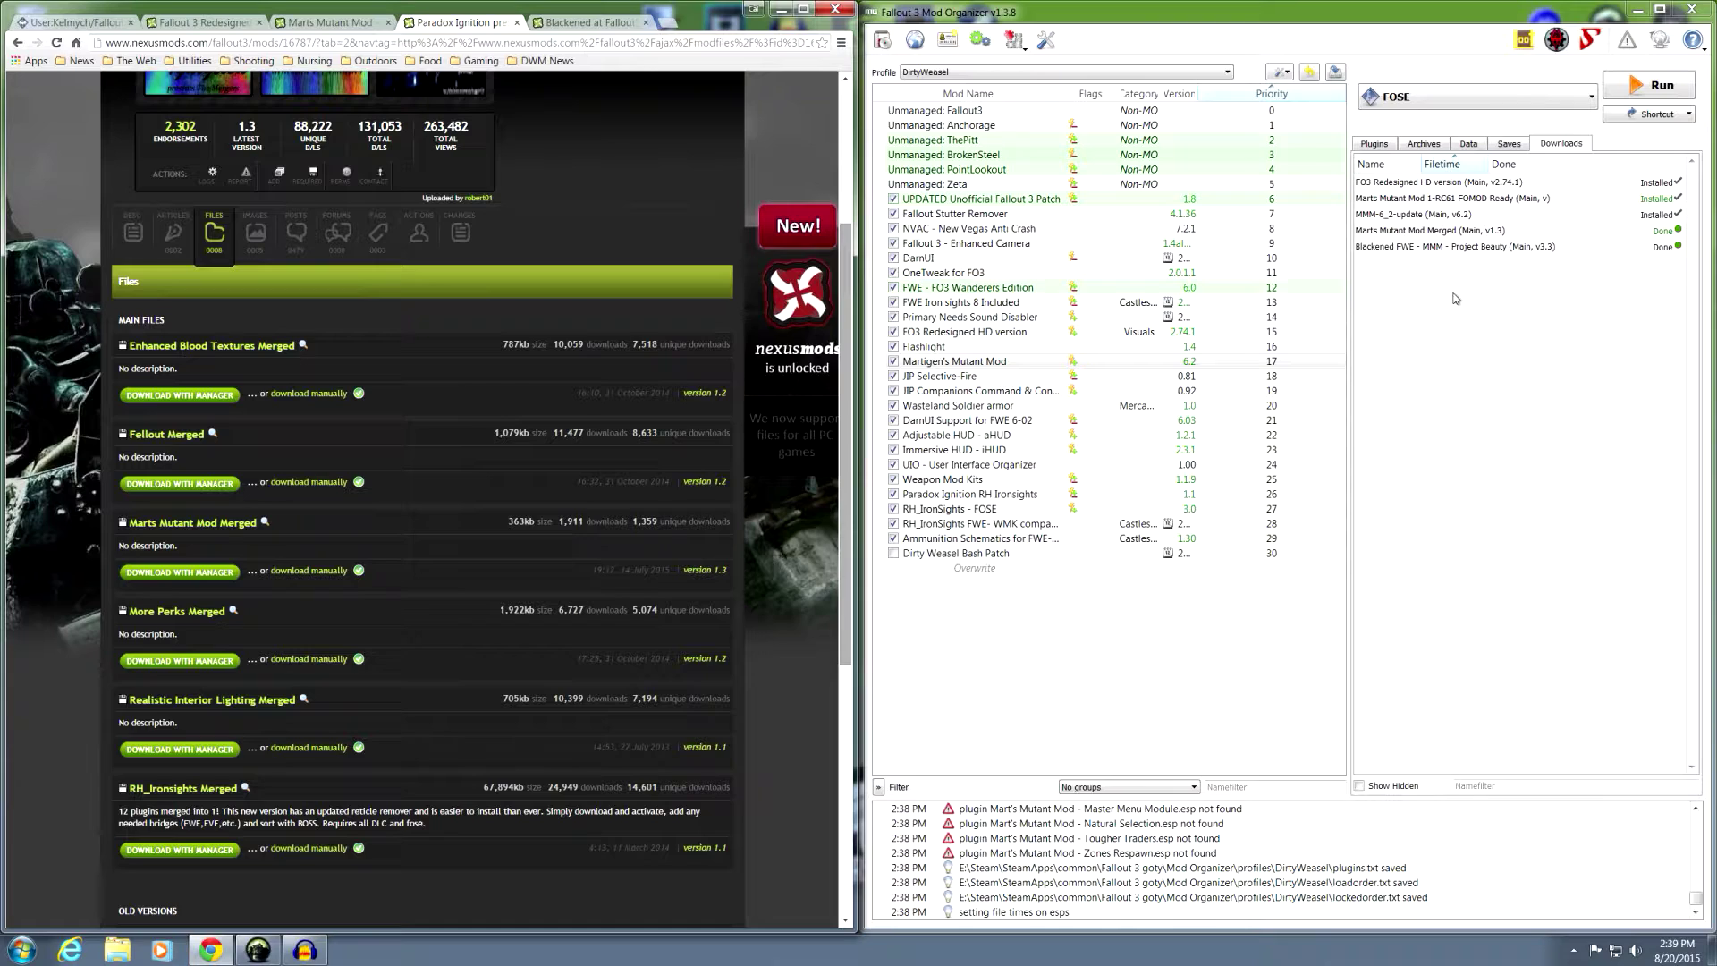
# Start installing the Marts Mutant Mod Merged download under the name Martigen's Mutant Mod and bring up its archive contents.
pyautogui.doubleClick(1428, 234)
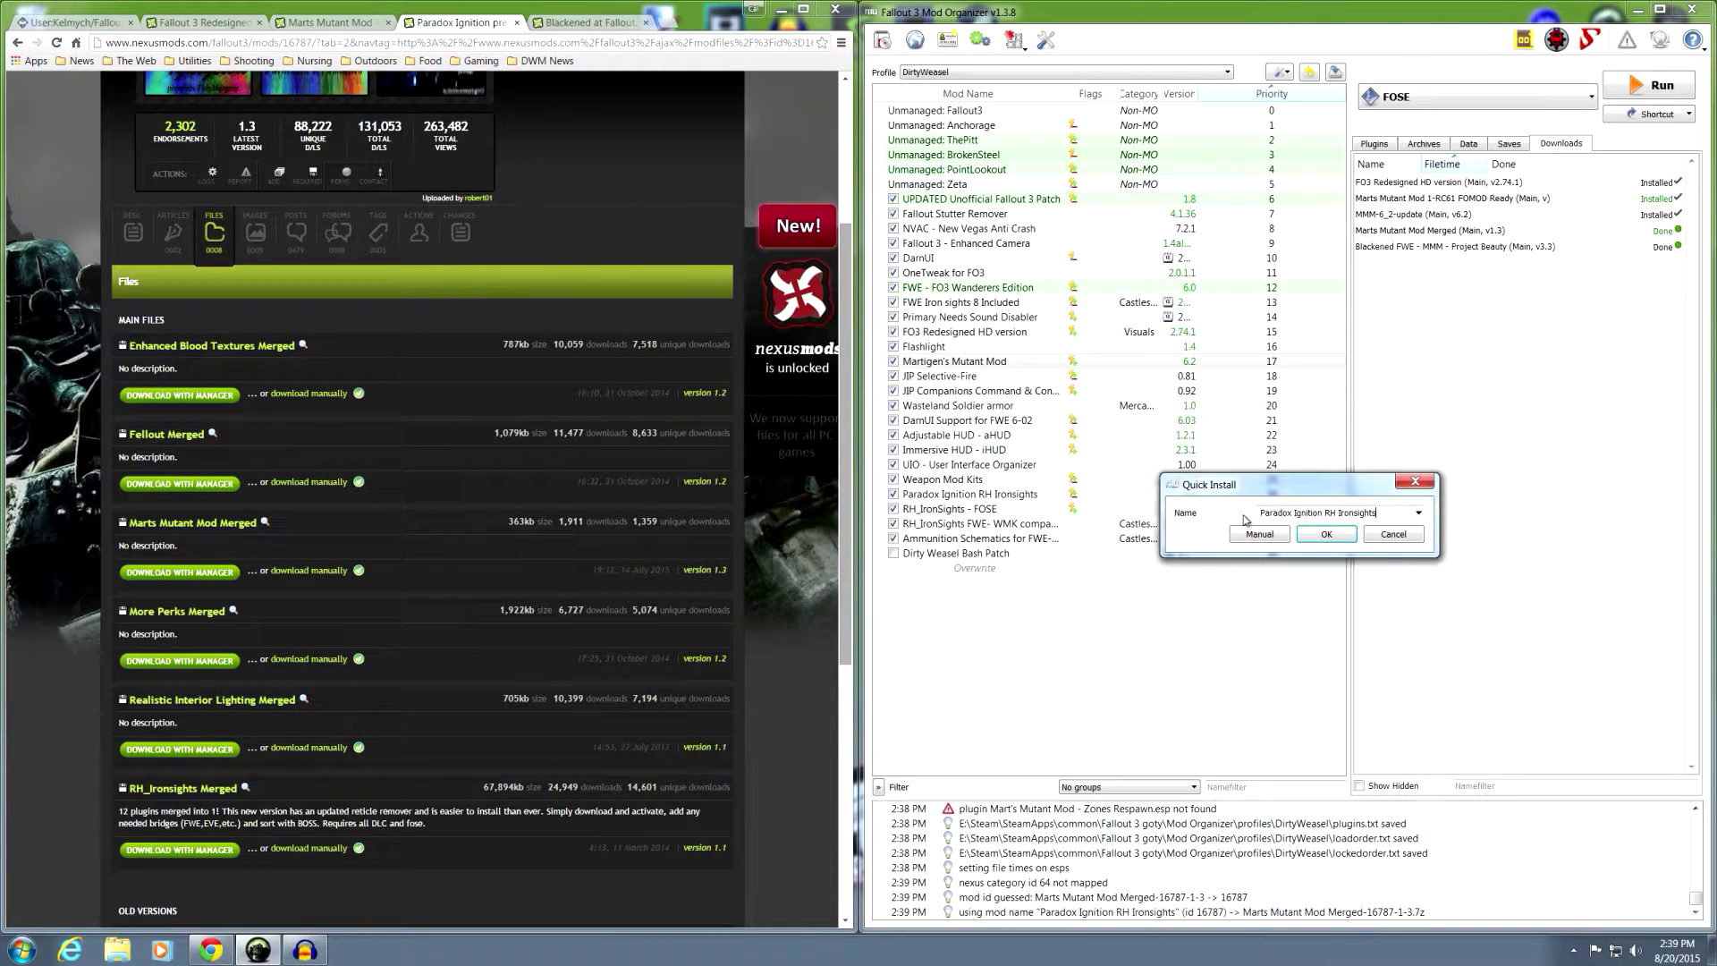
pyautogui.click(1418, 512)
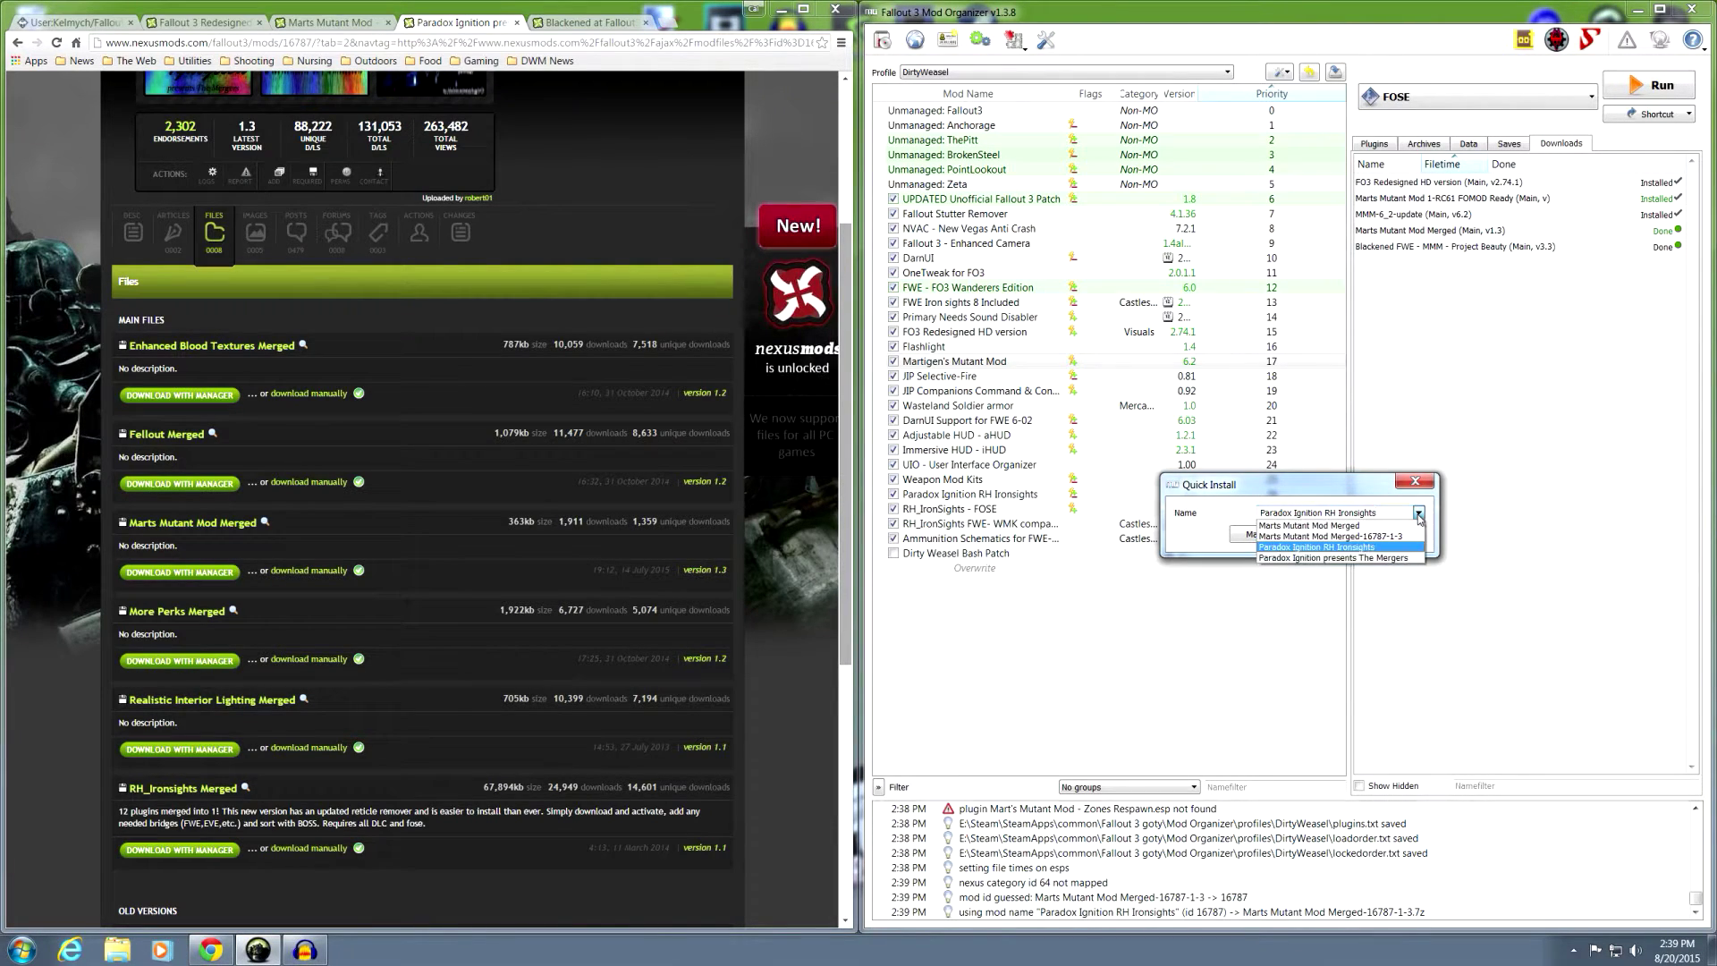
pyautogui.click(1368, 526)
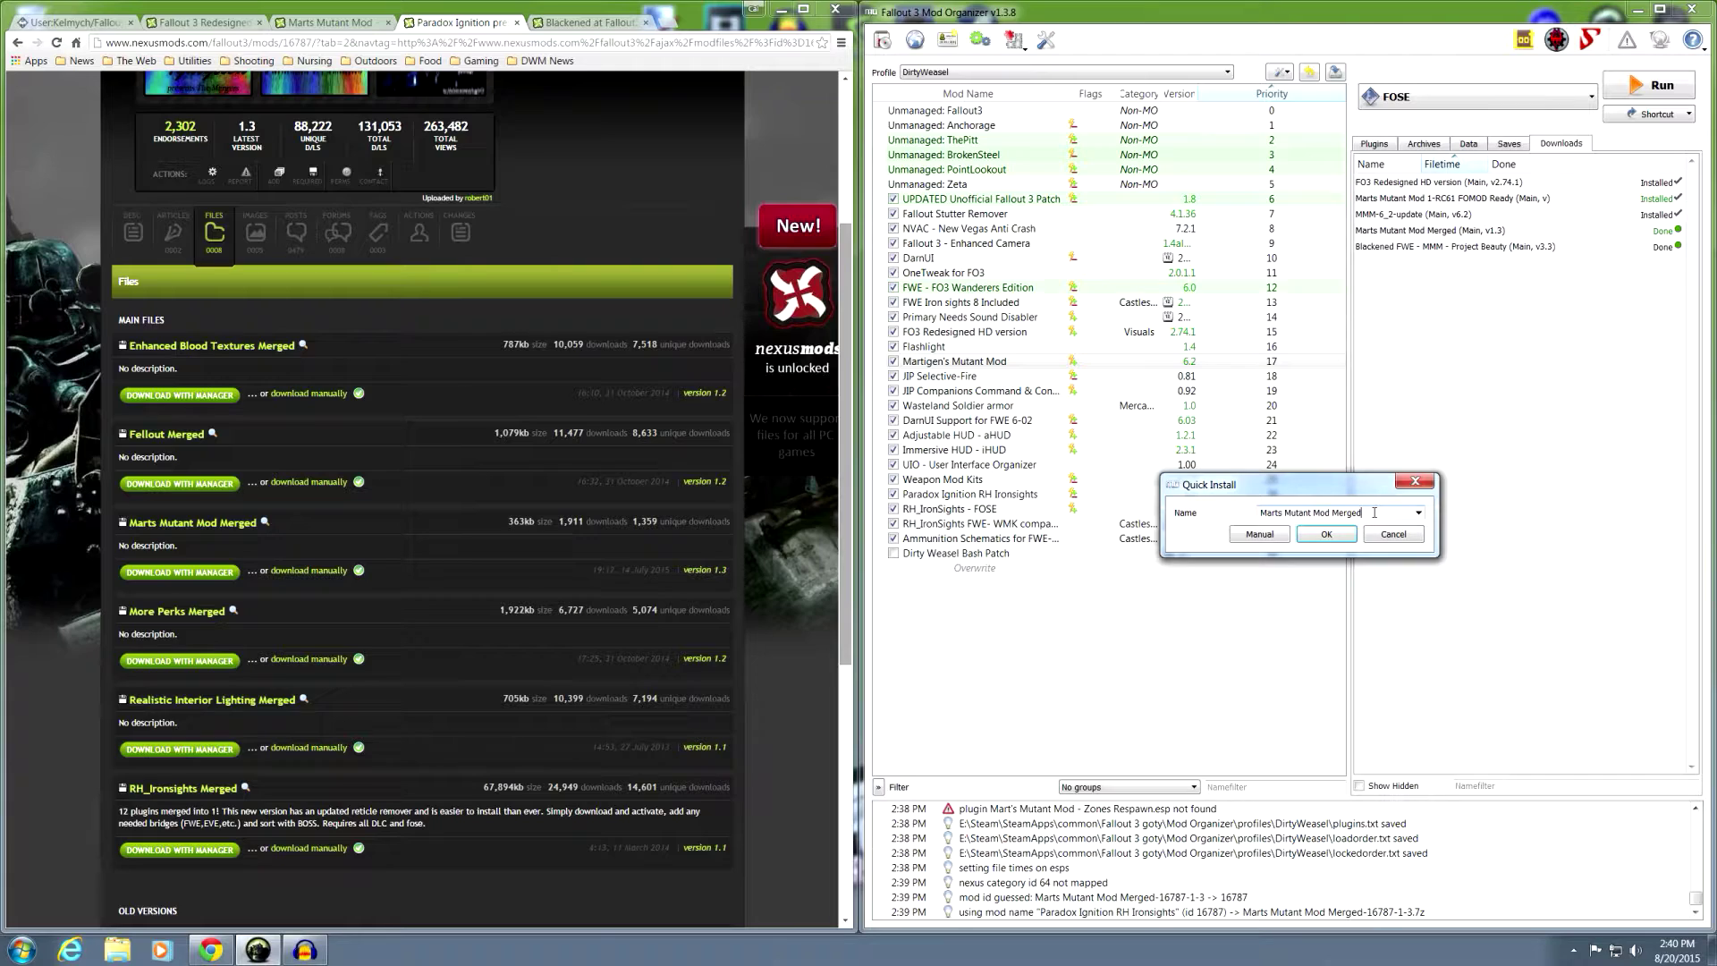
pyautogui.press('BackSpace')
pyautogui.press('BackSpace')
pyautogui.press('BackSpace')
pyautogui.press('BackSpace')
pyautogui.write("igen's")
pyautogui.click(1327, 534)
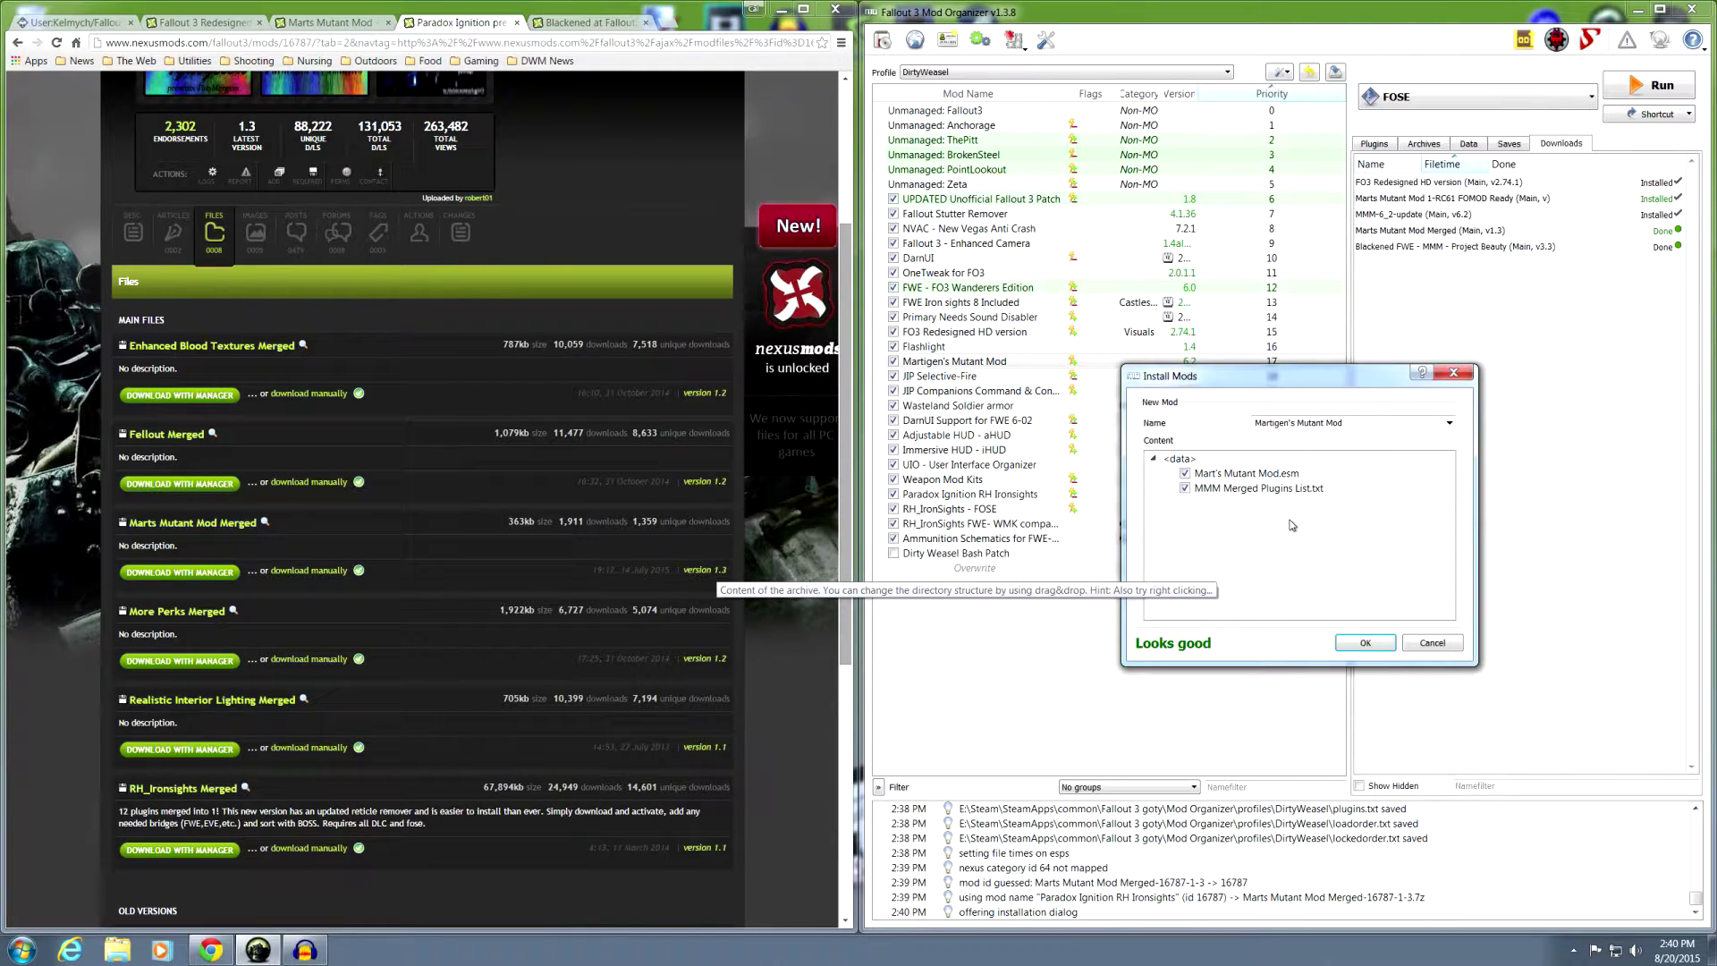
# Install Mart's Mutant Mod.esm and MMM Merged Plugins List.txt, merging them into the existing Martigen's Mutant Mod.
pyautogui.click(1352, 643)
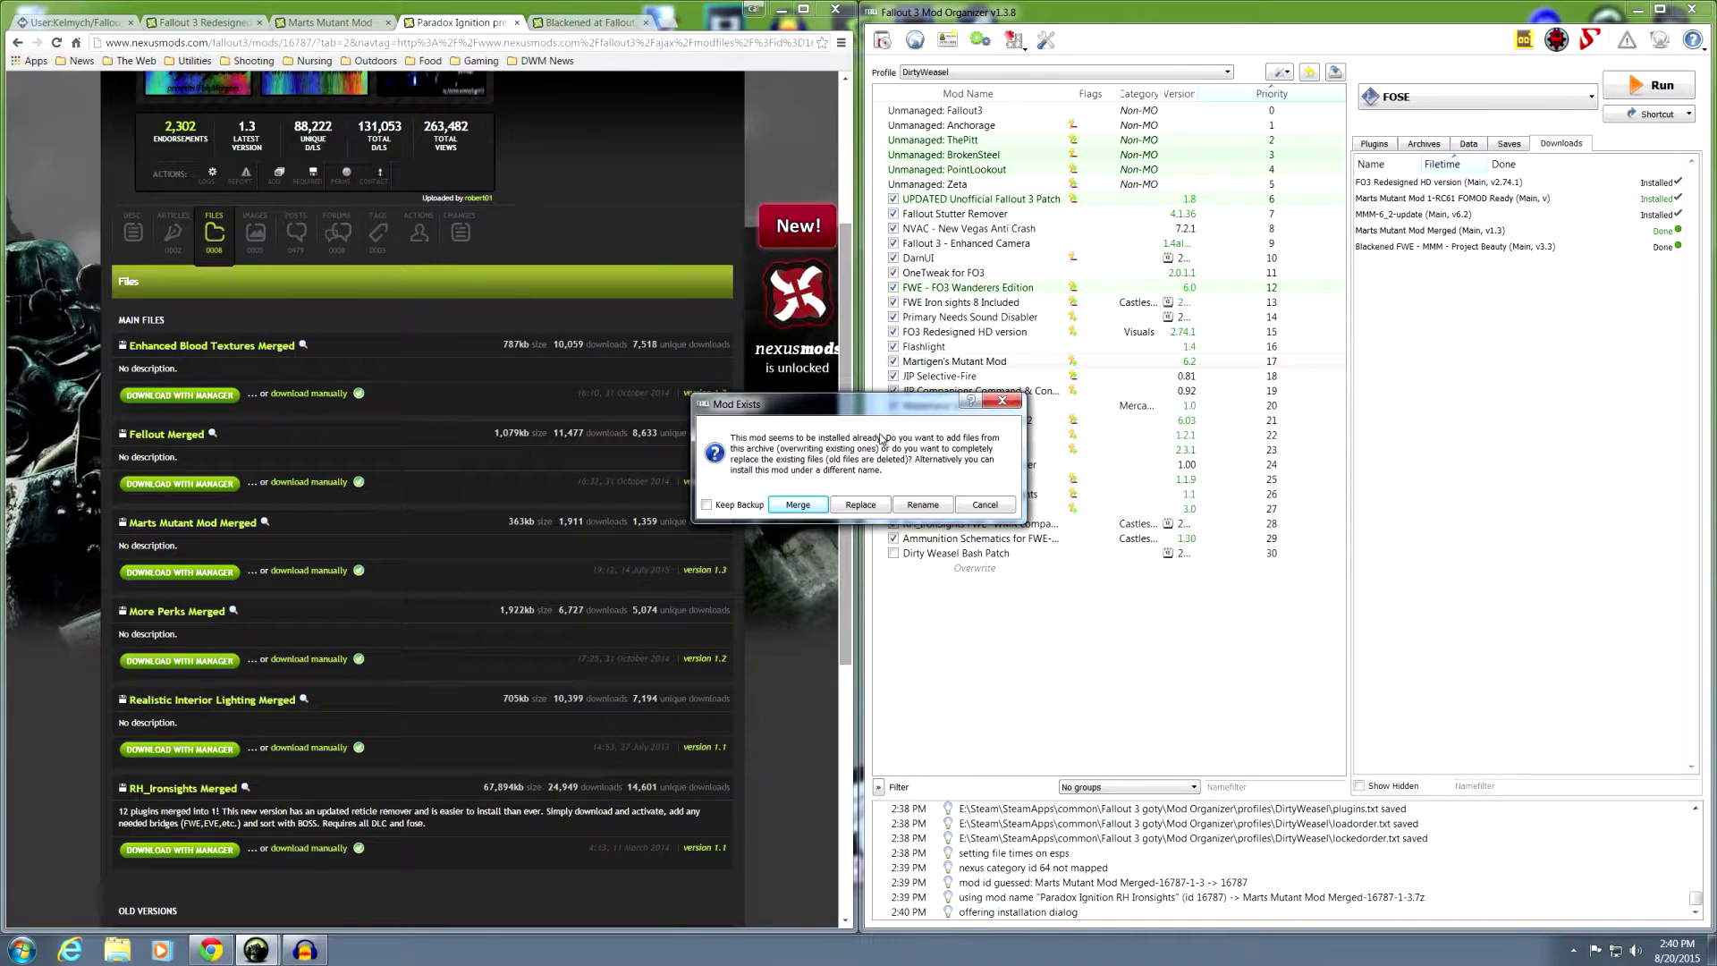
pyautogui.click(798, 506)
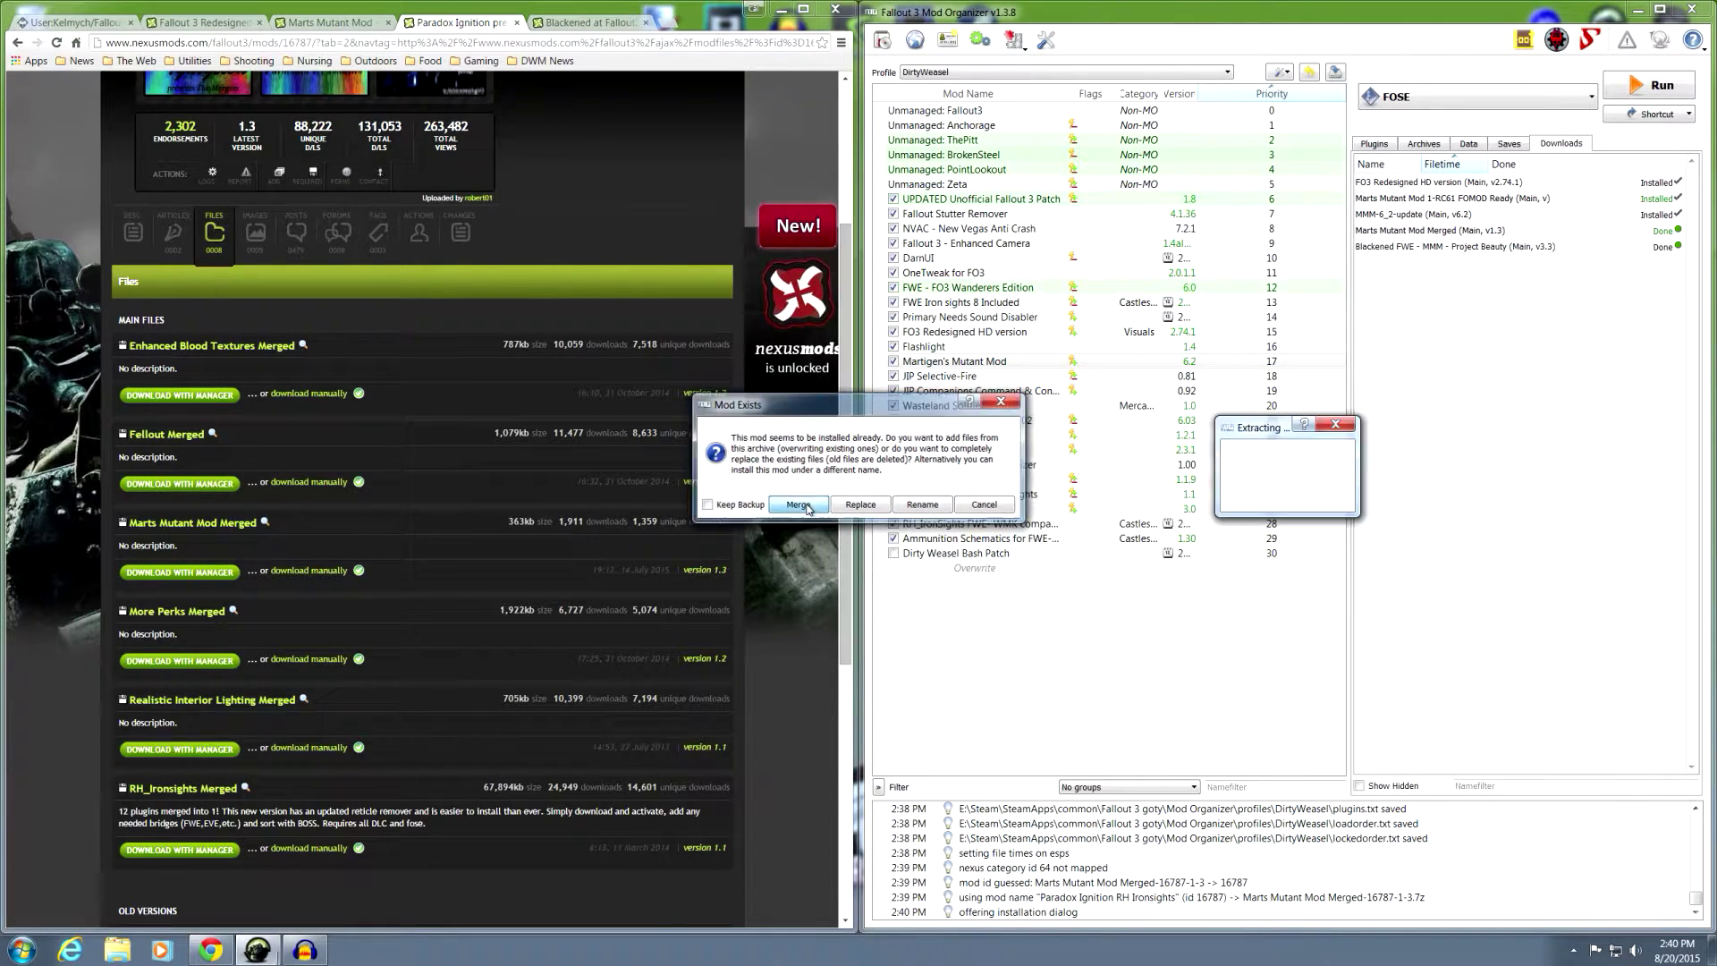
pyautogui.rightClick(1182, 365)
pyautogui.click(1201, 451)
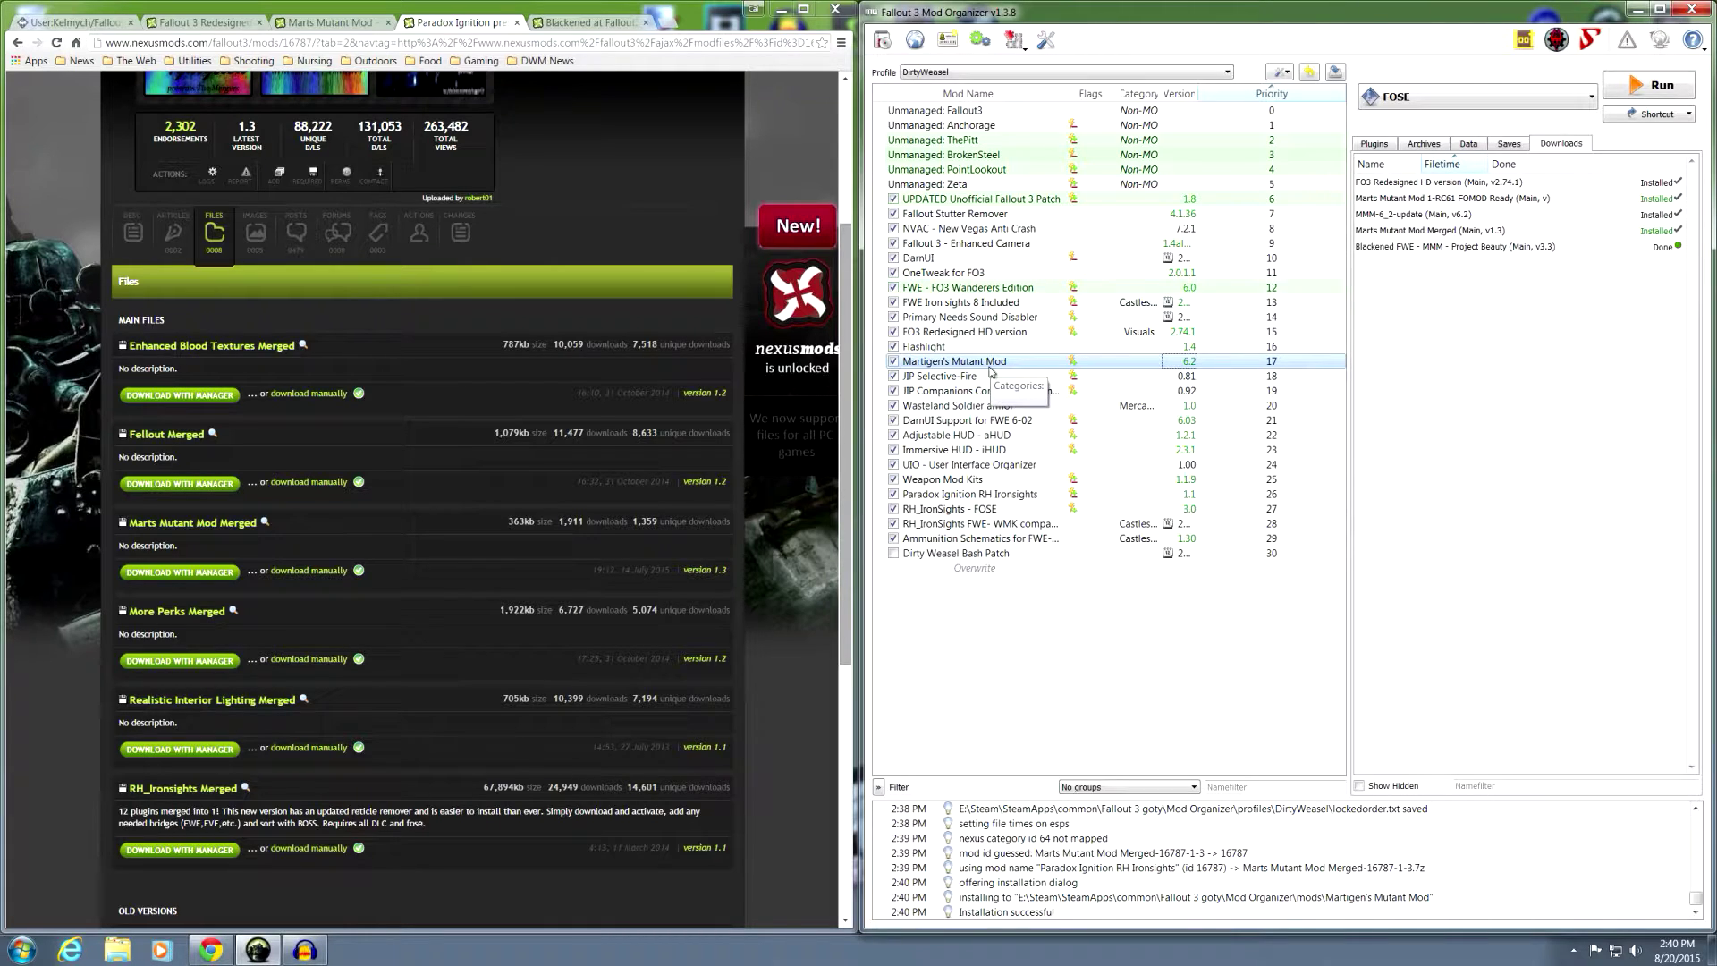
# Check the optional and available ESPs and the file conflicts of Martigen's Mutant Mod, and close its information.
pyautogui.doubleClick(989, 365)
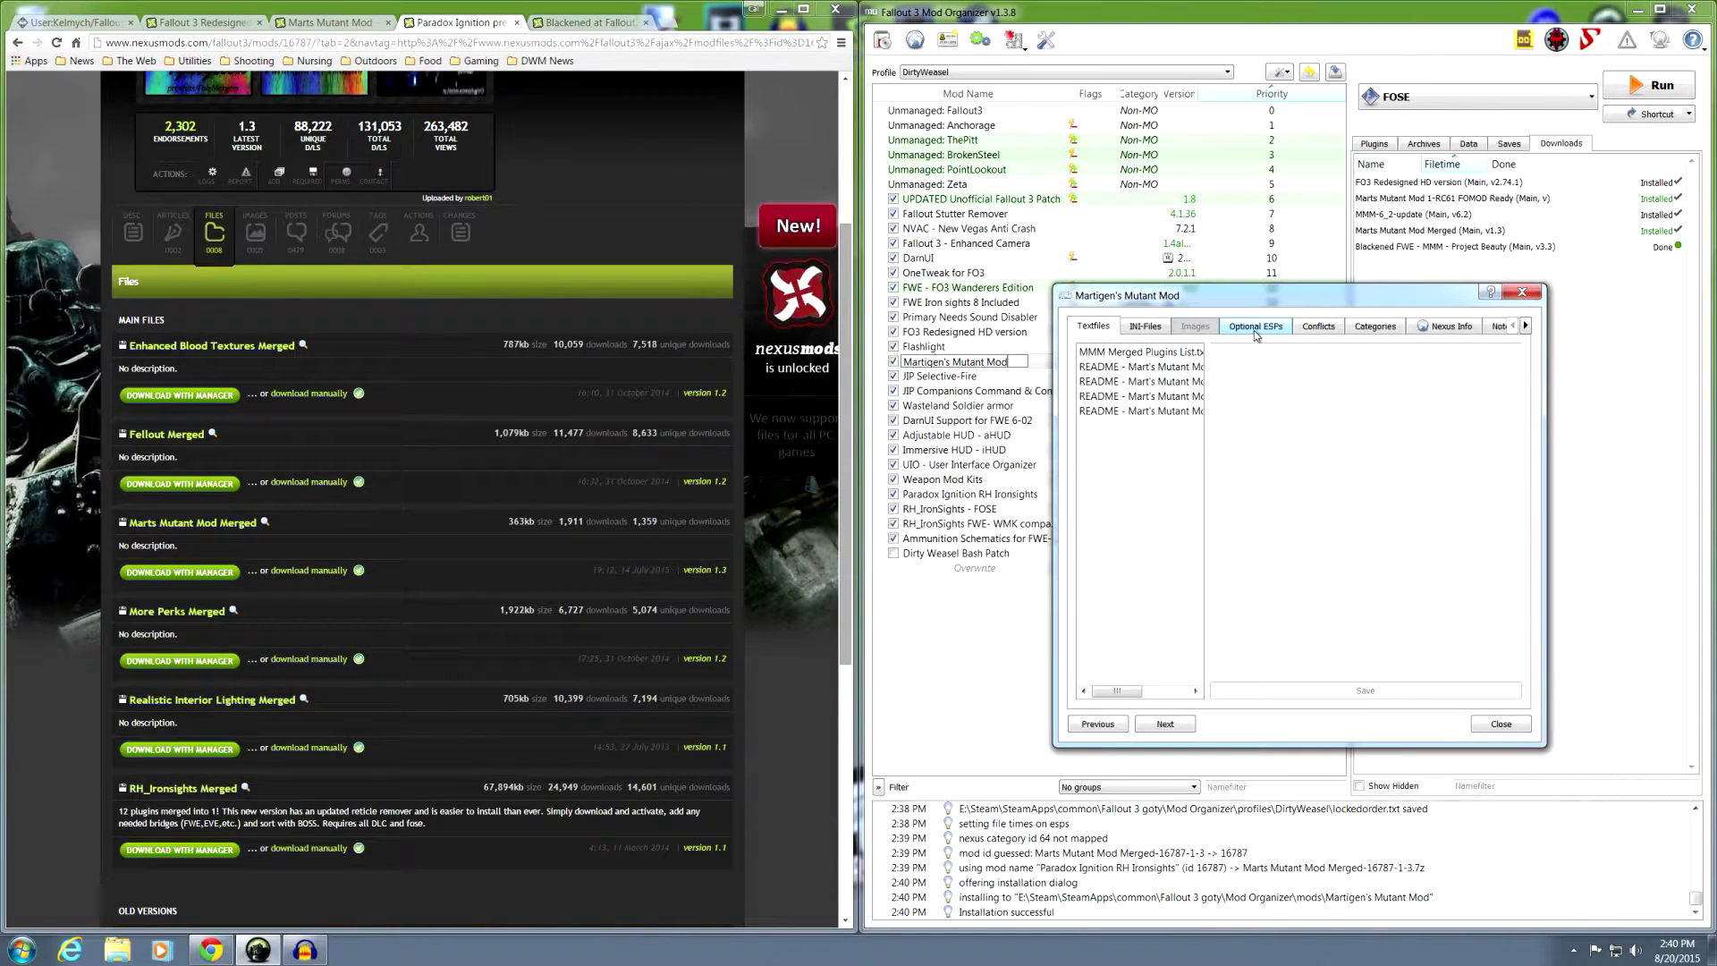
pyautogui.click(1257, 329)
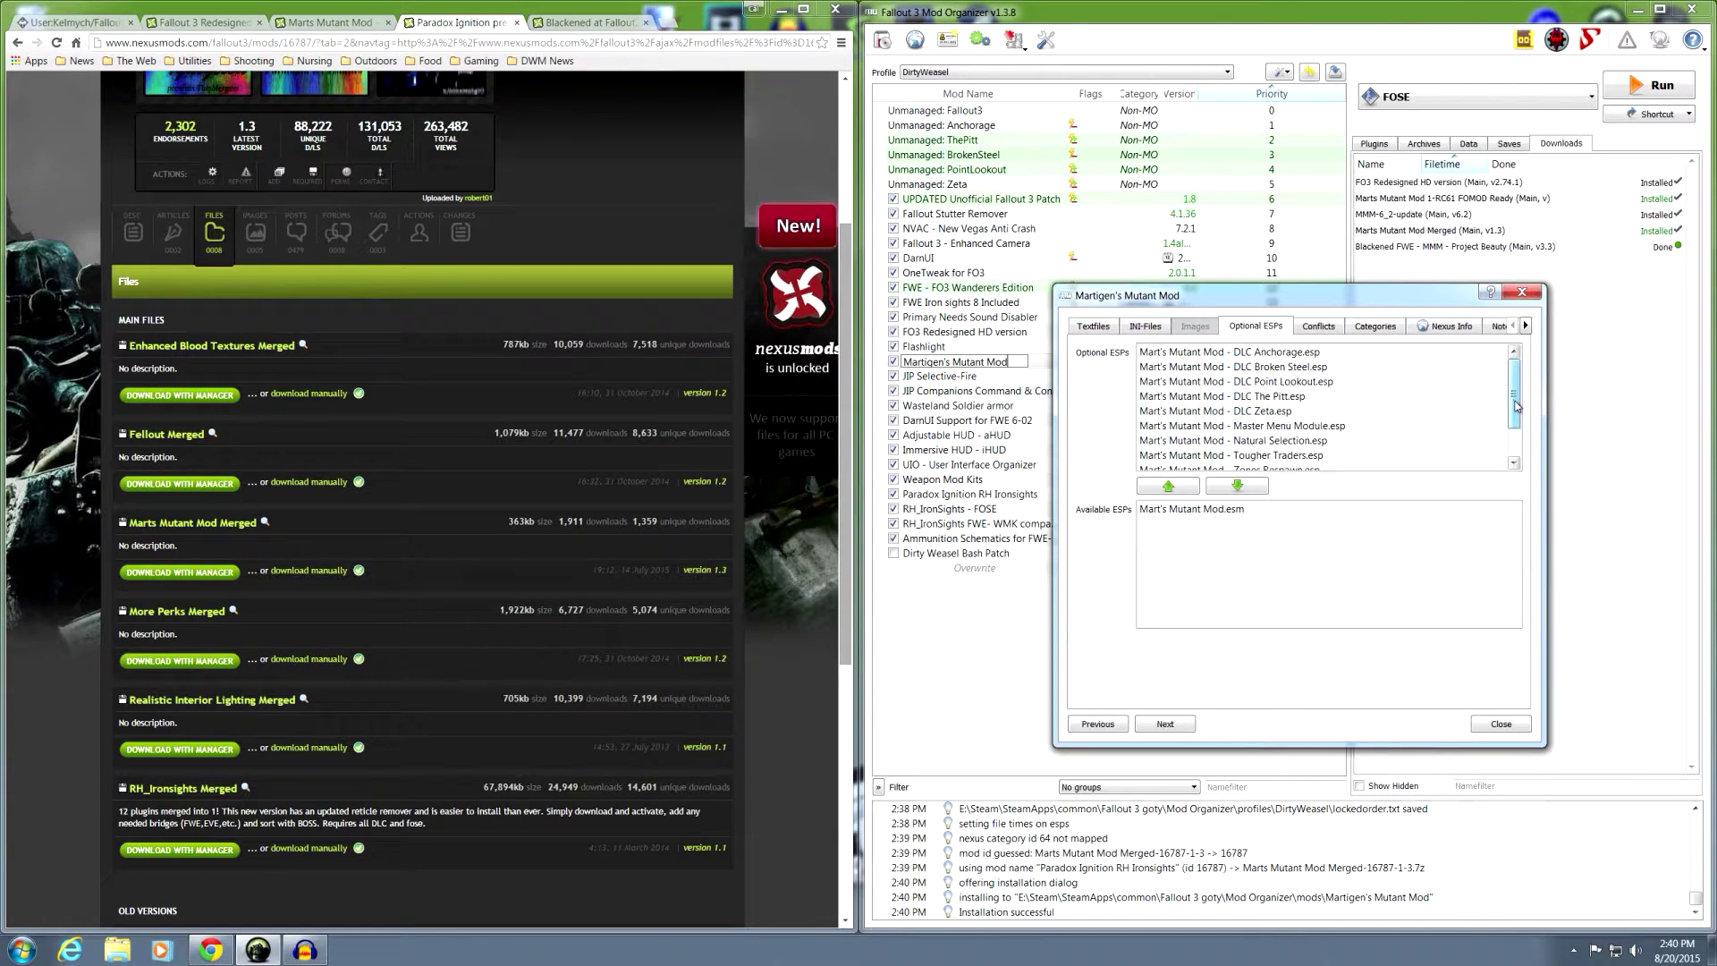
pyautogui.scroll(-1, 1517, 380)
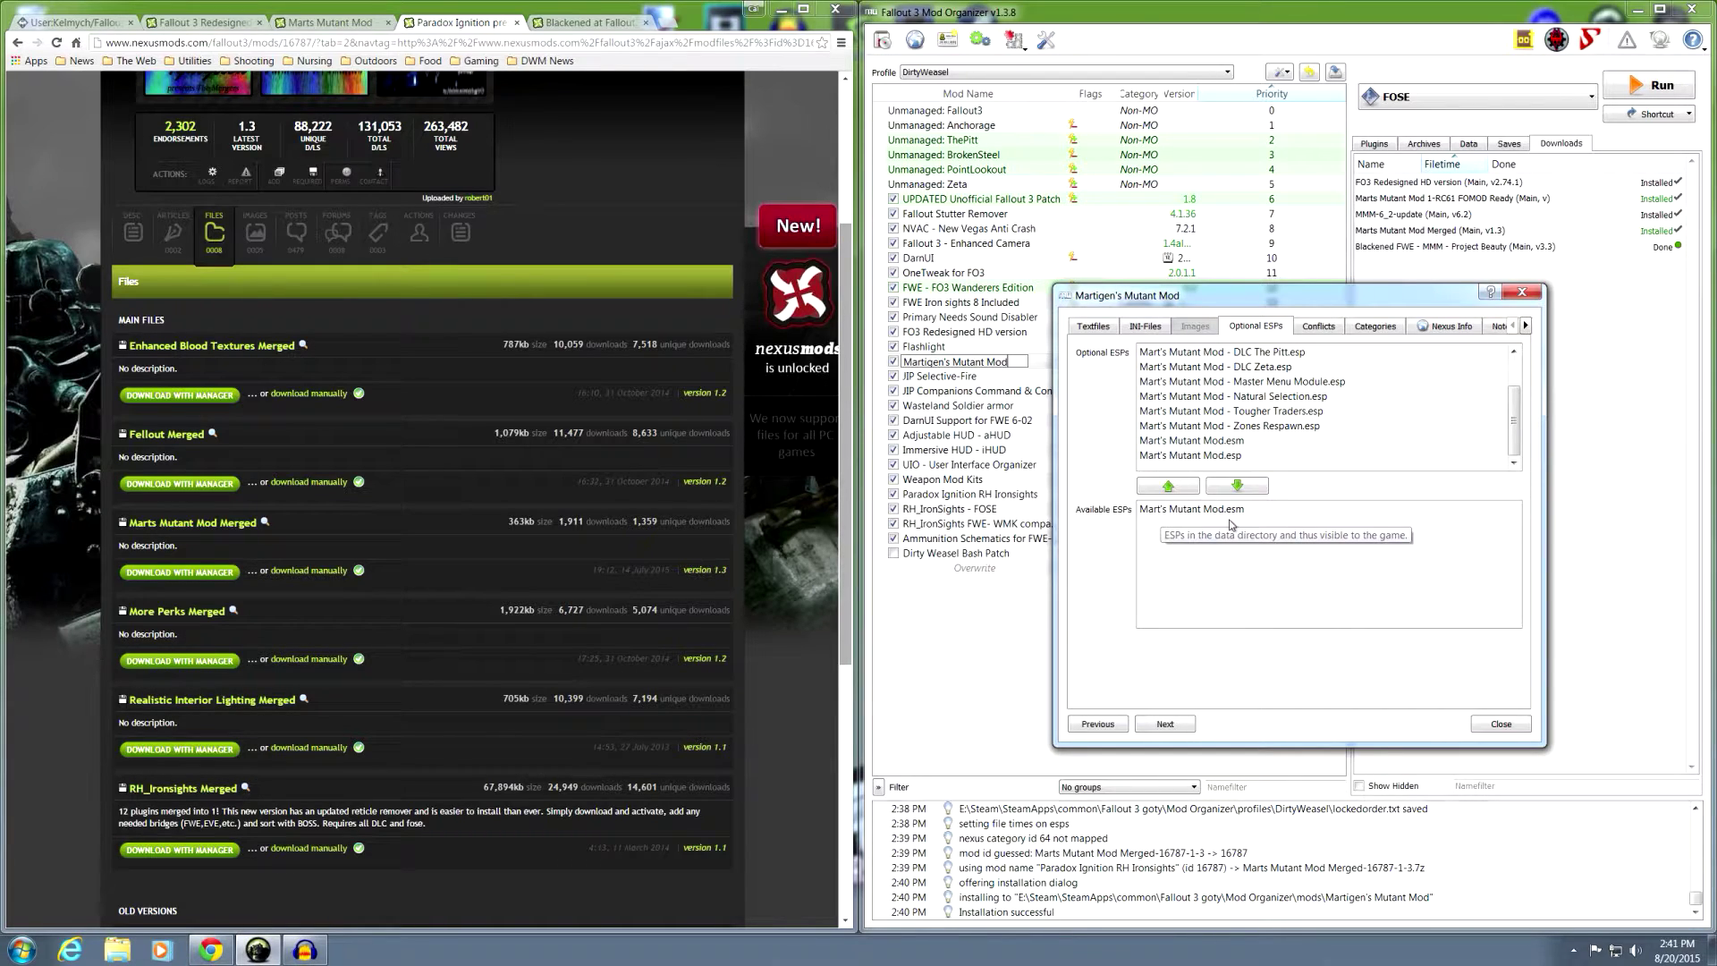
pyautogui.click(1314, 327)
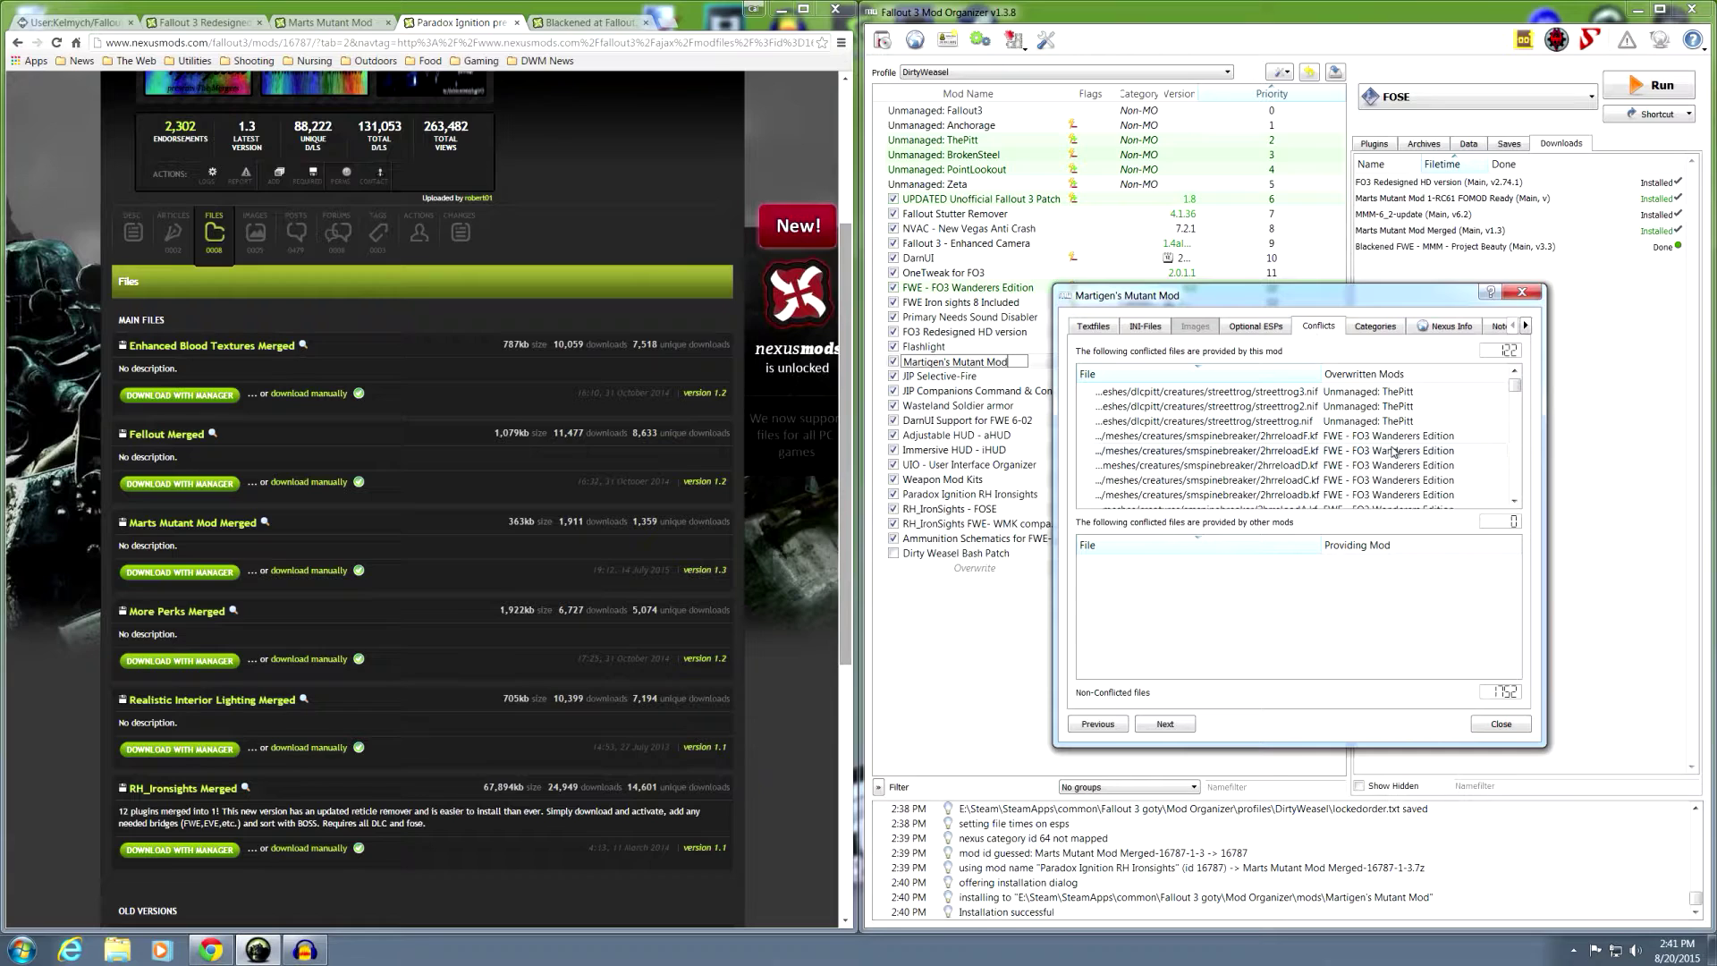
pyautogui.click(1500, 725)
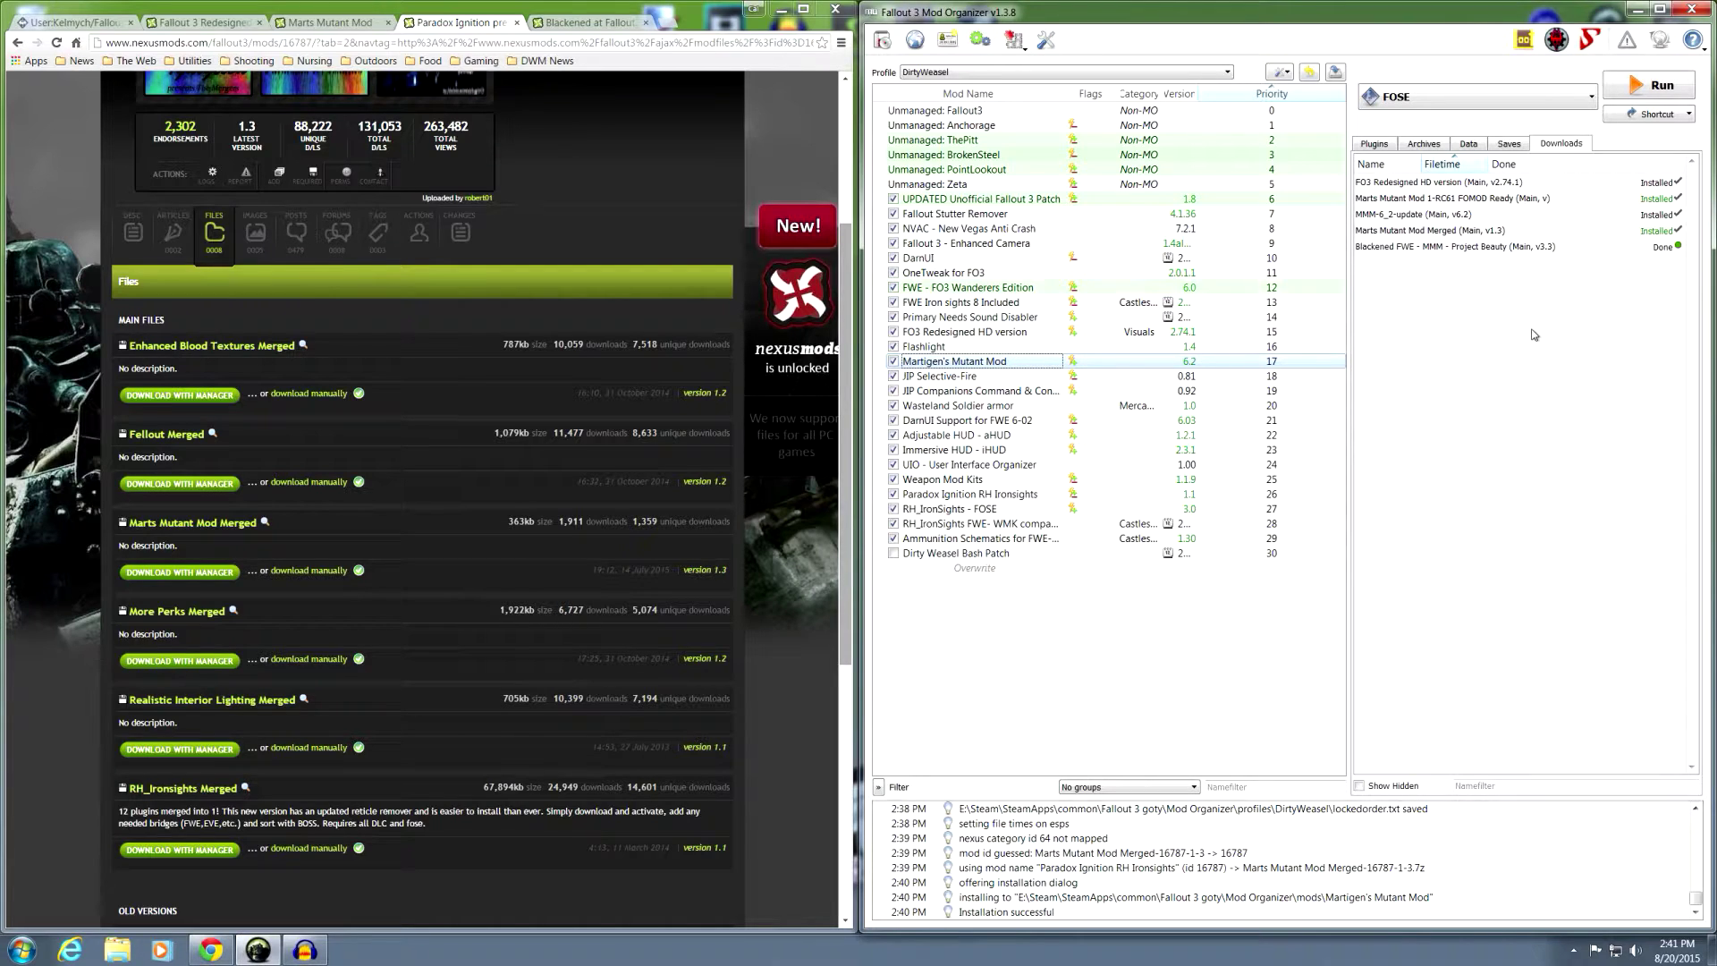
# Read the STEP guide's Compatibility Patches section, its Conditional Patches List and the Blackened entry.
pyautogui.click(76, 22)
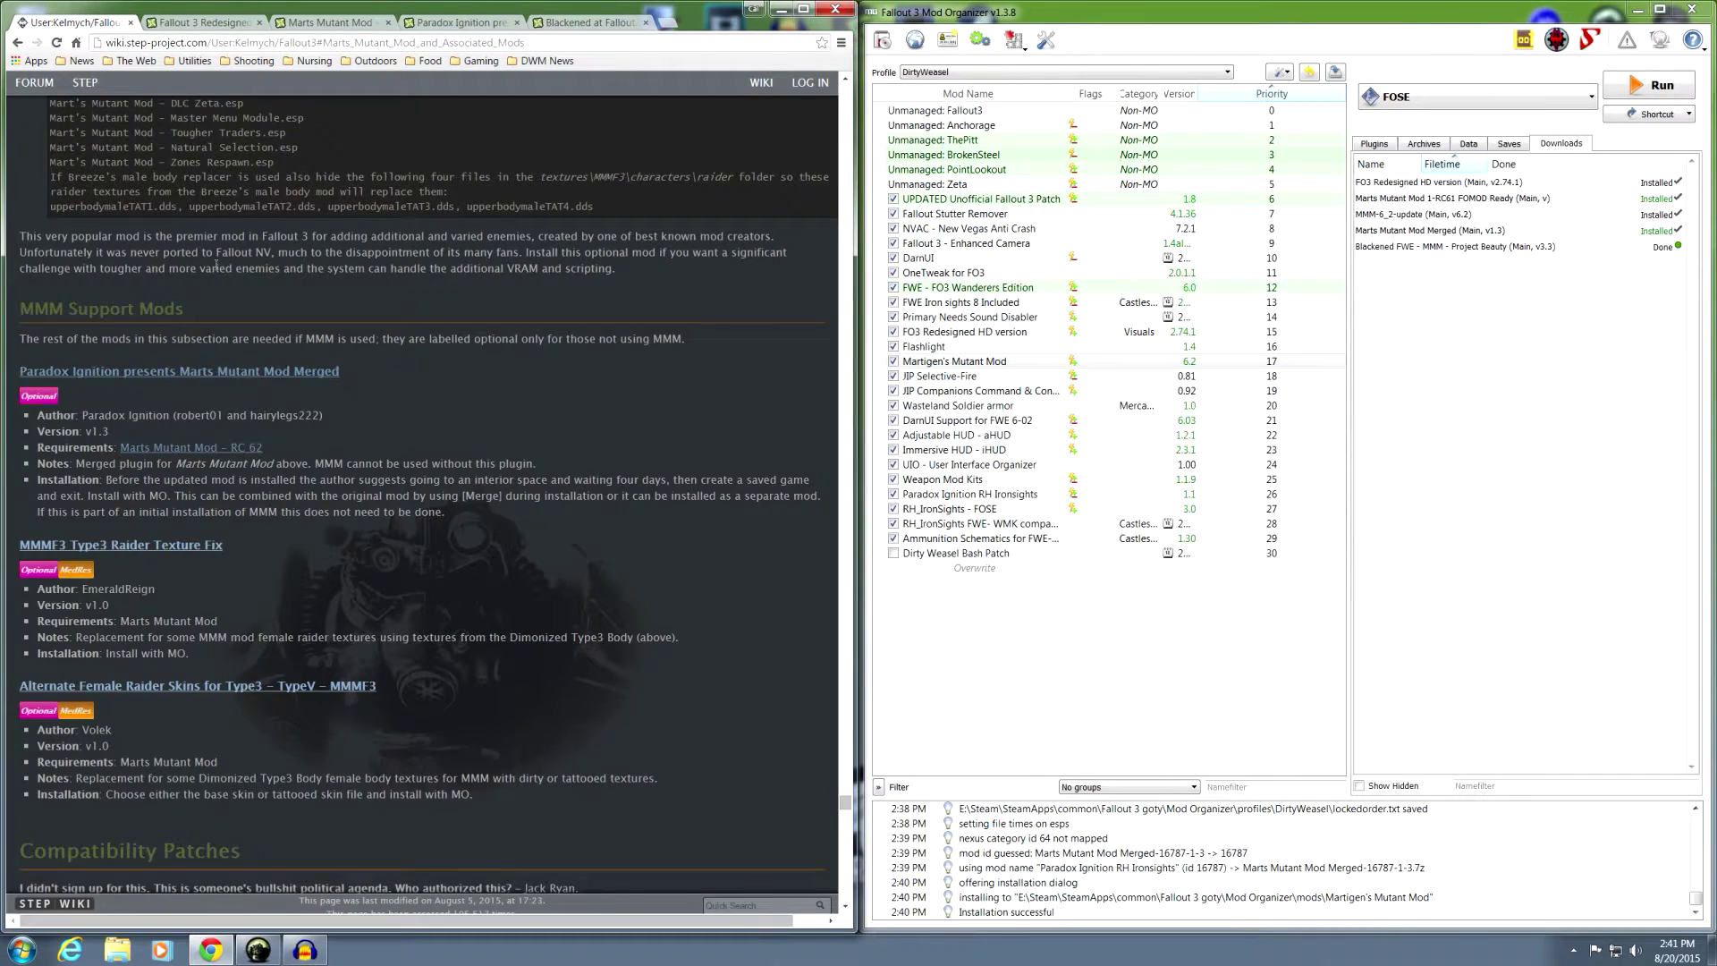
pyautogui.click(16, 43)
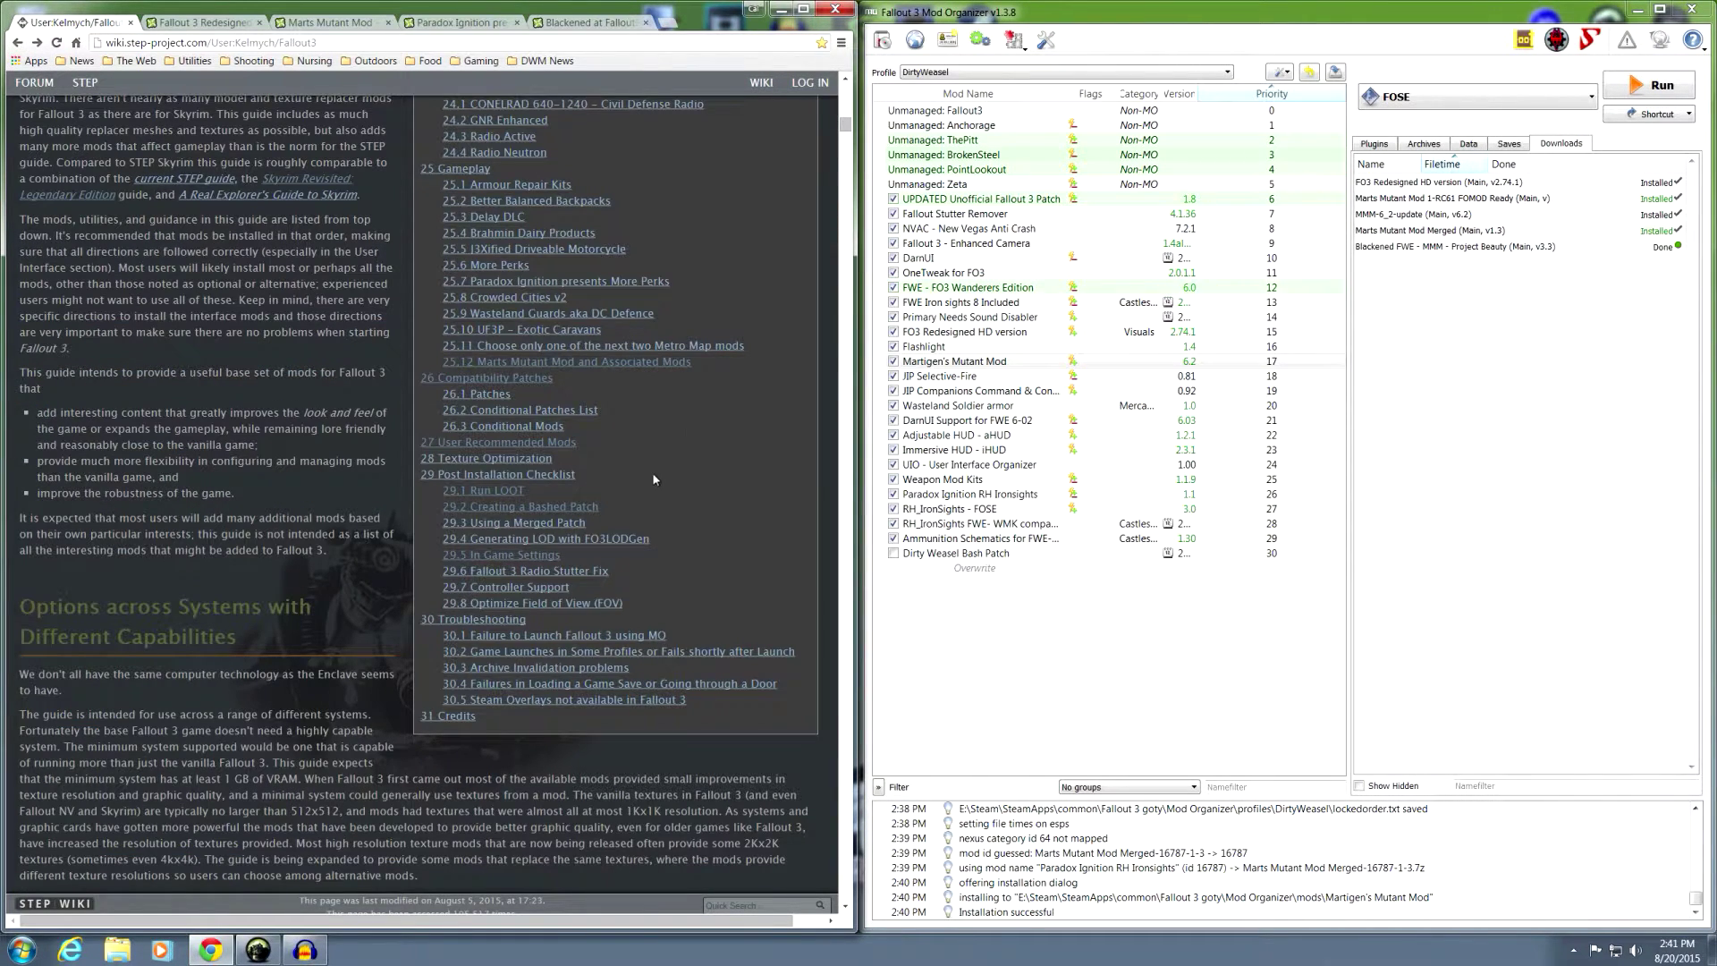
pyautogui.click(516, 379)
pyautogui.scroll(-5, 472, 414)
pyautogui.scroll(-10, 473, 414)
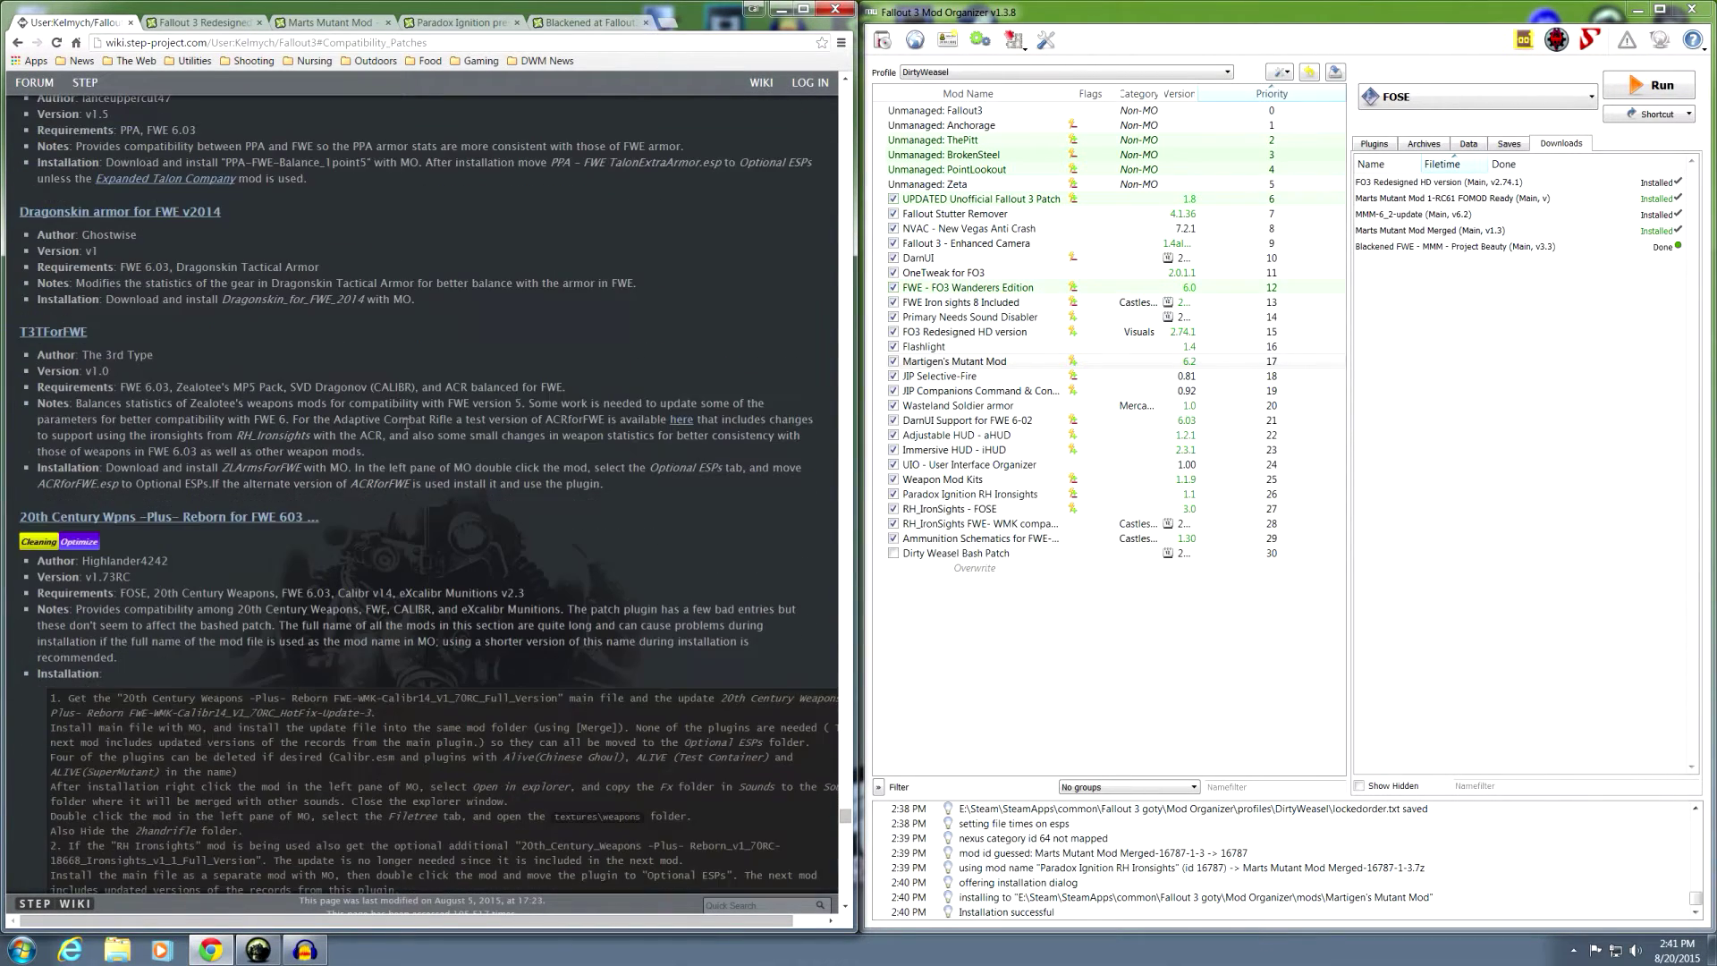
pyautogui.scroll(-3, 404, 436)
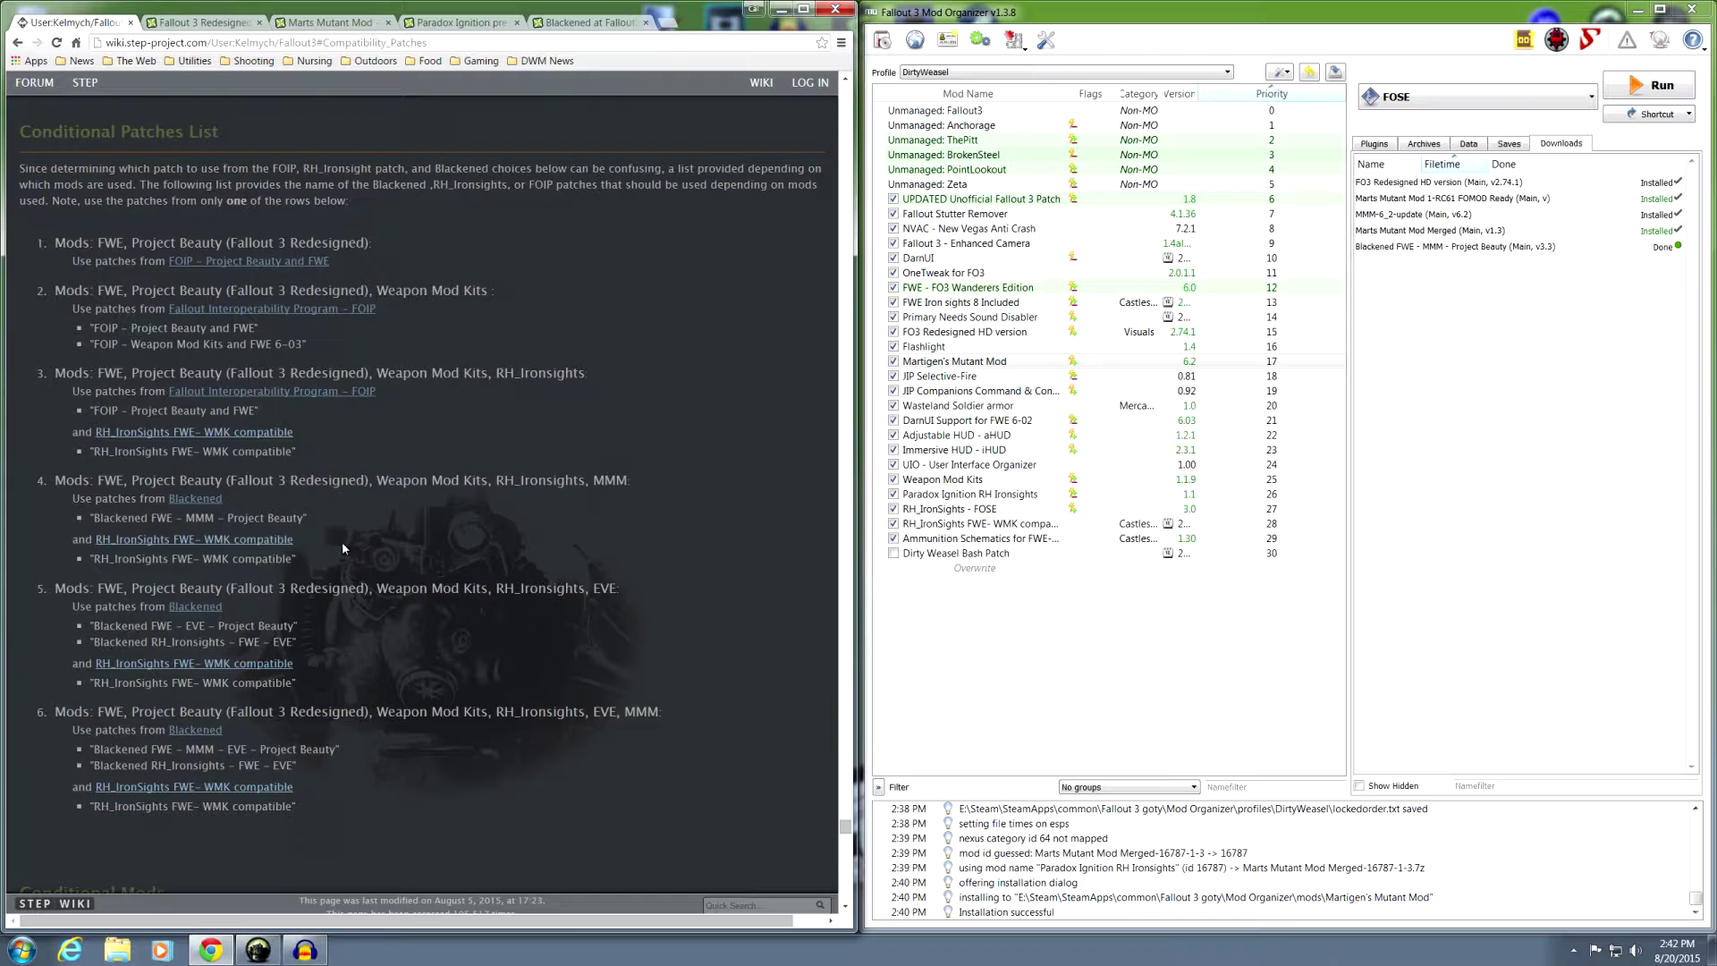
pyautogui.click(195, 498)
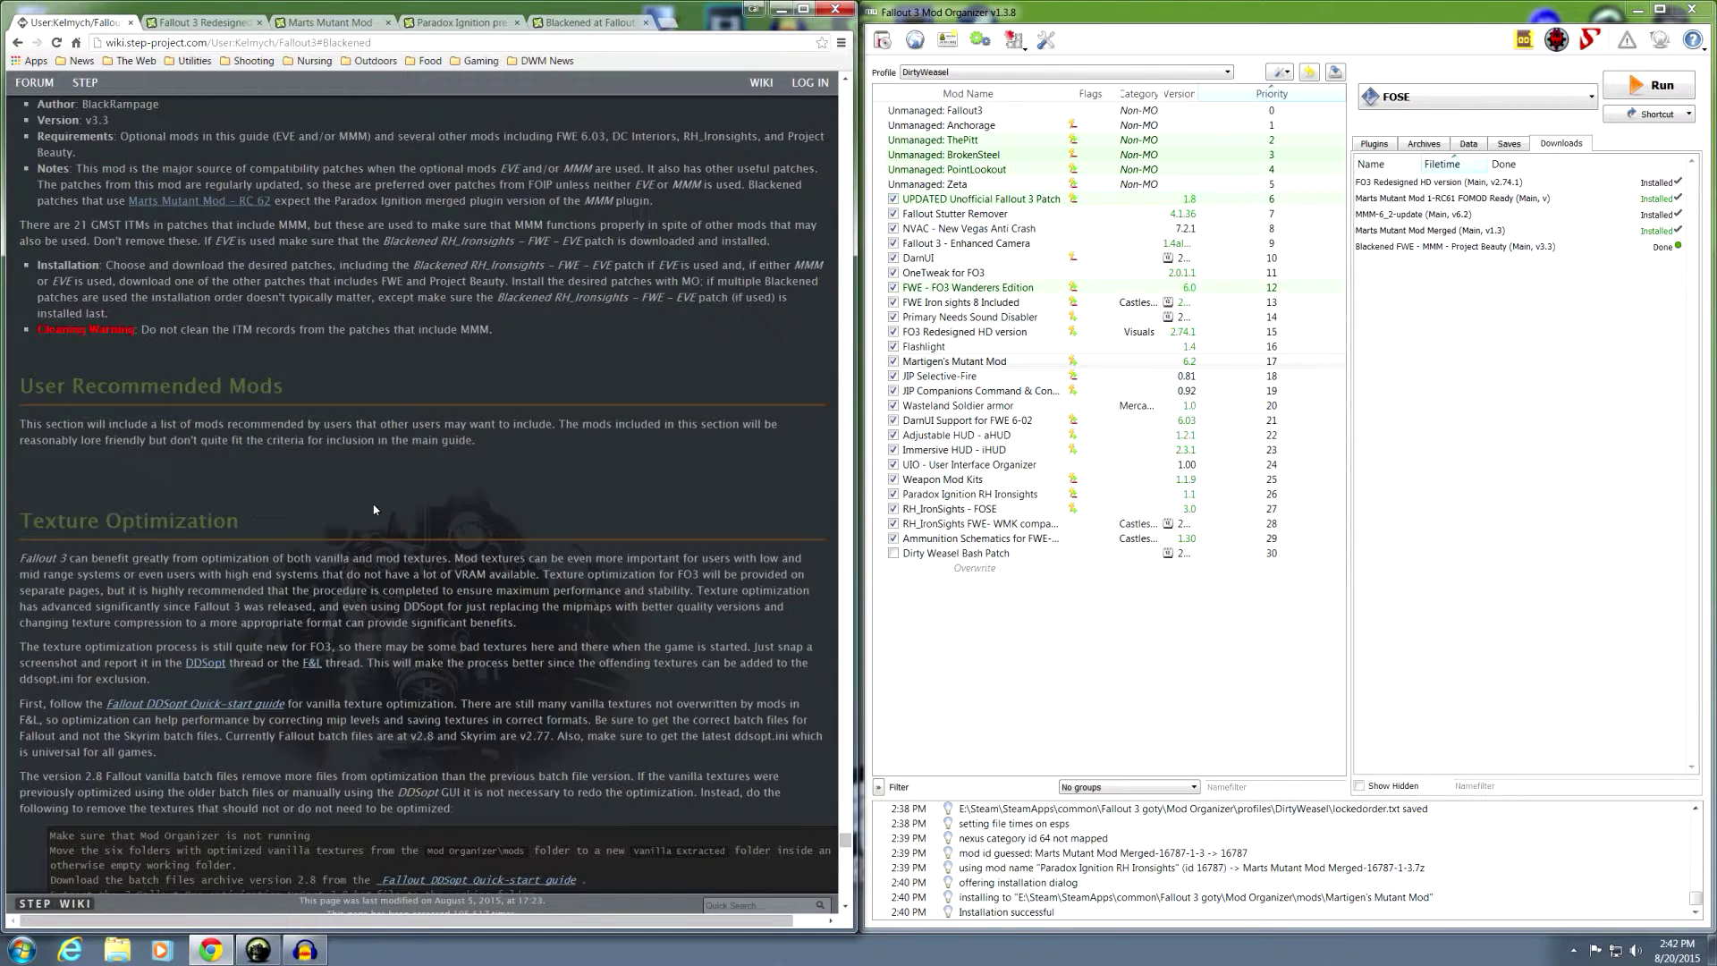
pyautogui.scroll(3, 374, 508)
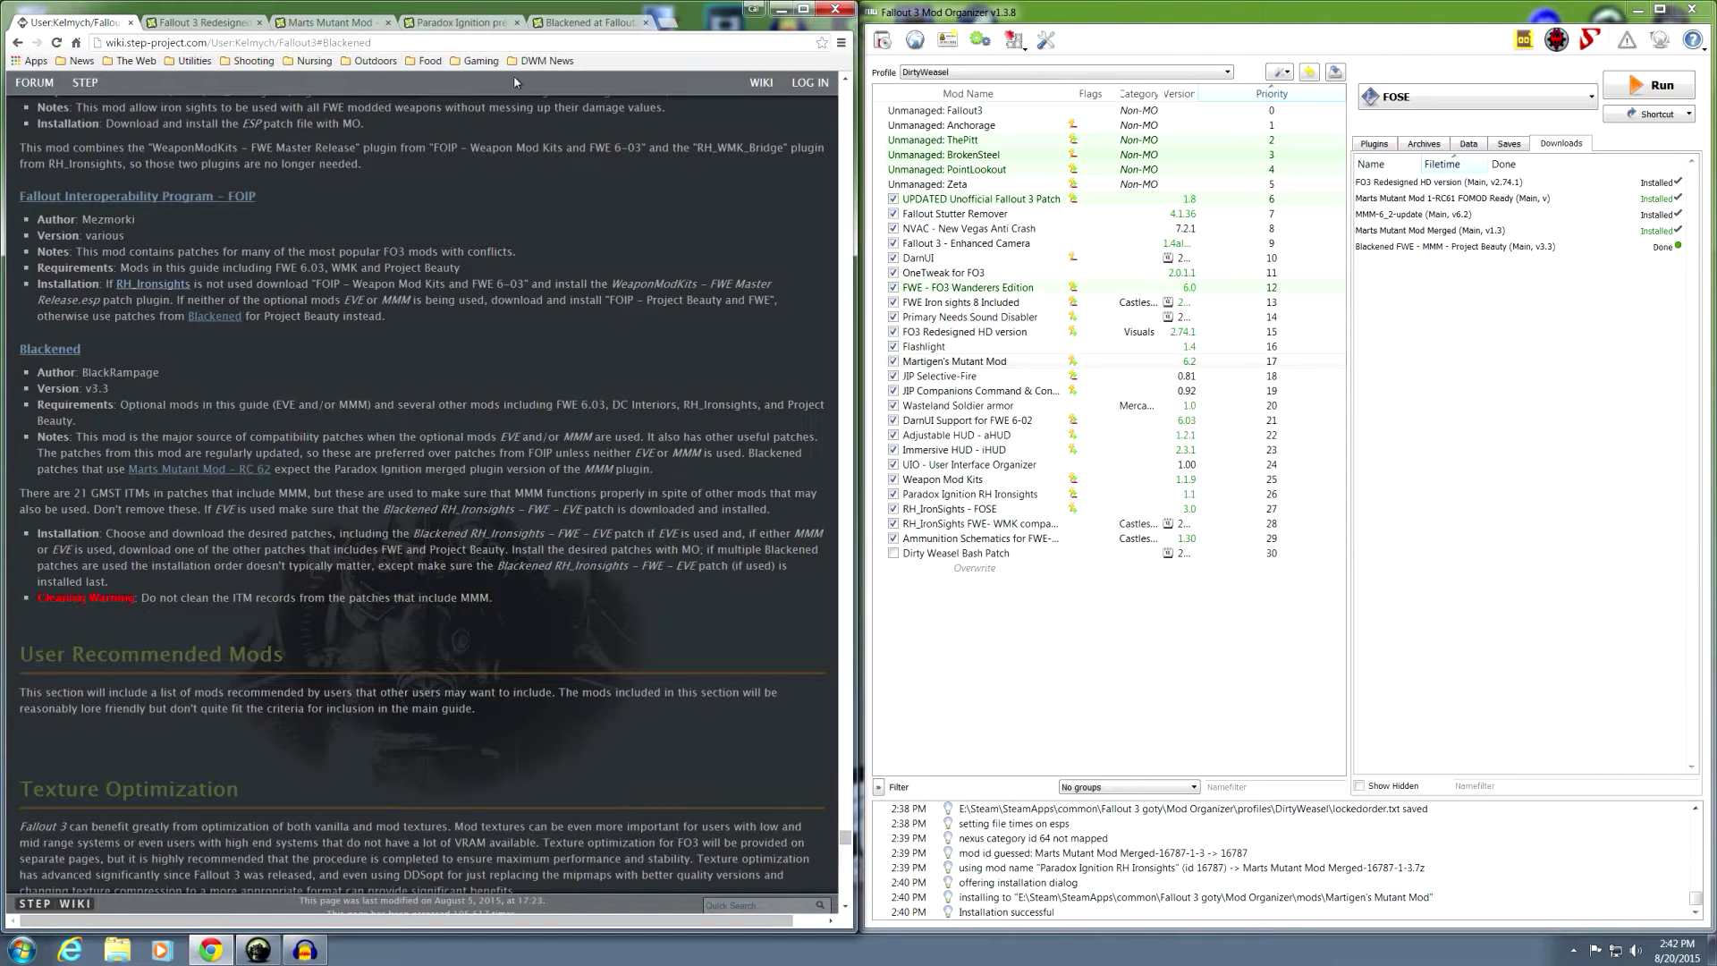
# Read the description of the Blackened mod and its available patches on Nexus Mods.
pyautogui.click(577, 26)
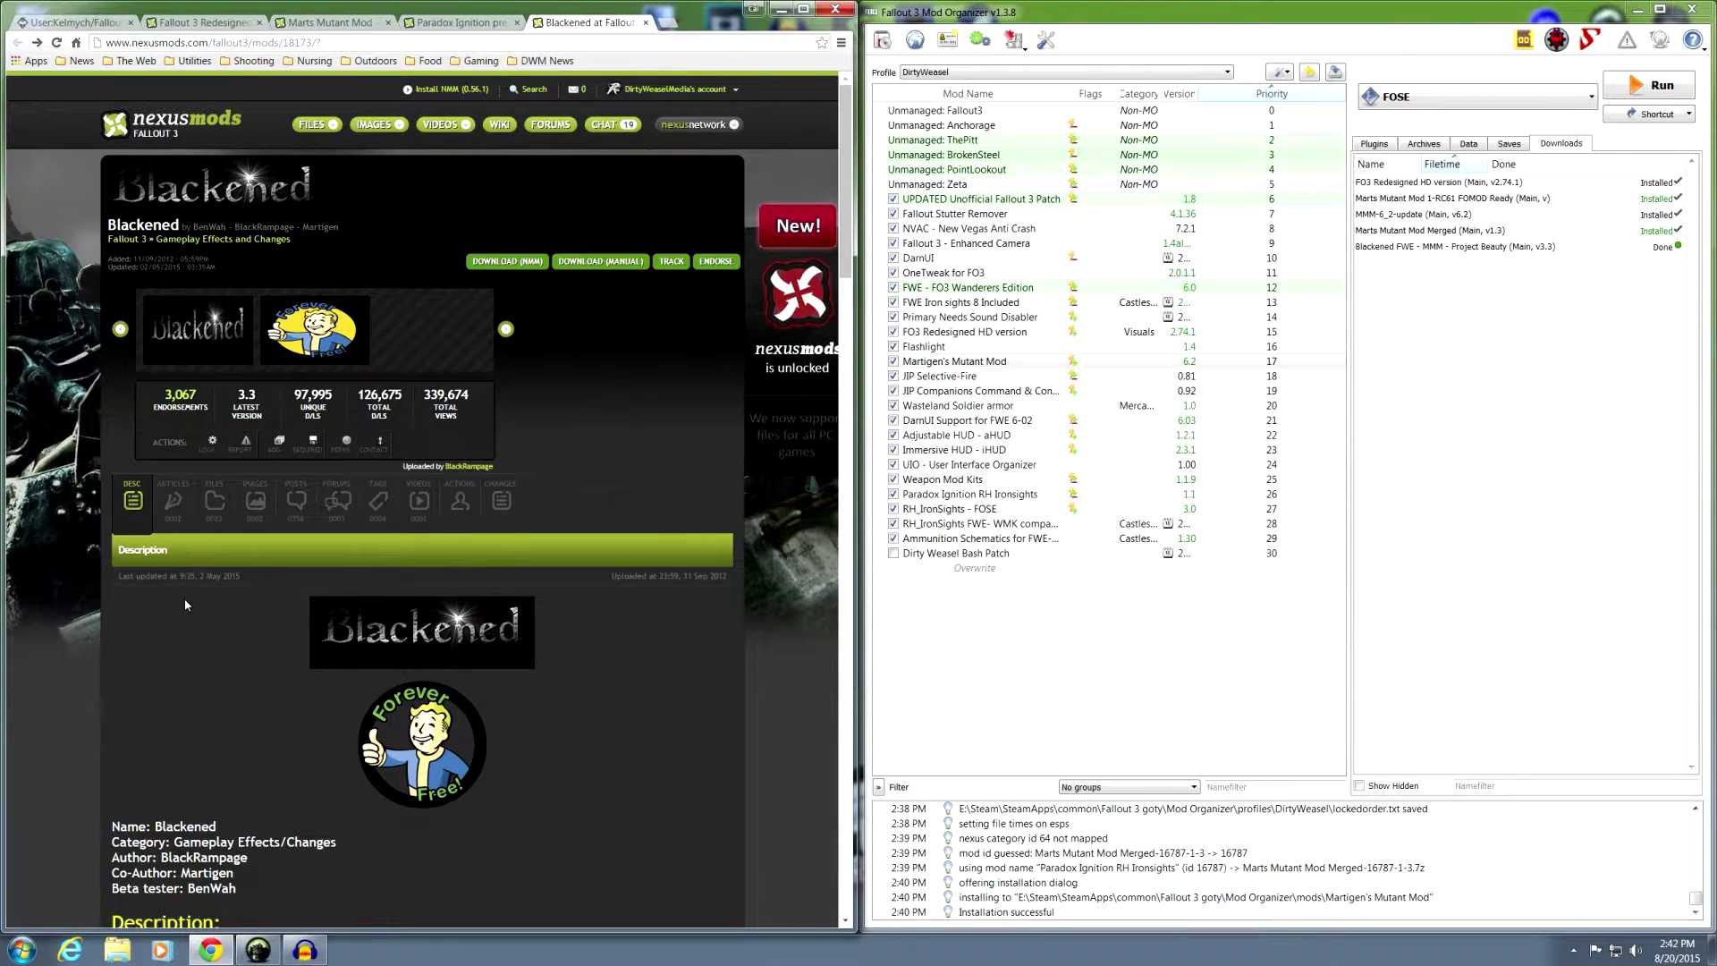
pyautogui.scroll(-3, 184, 598)
pyautogui.scroll(-6, 216, 592)
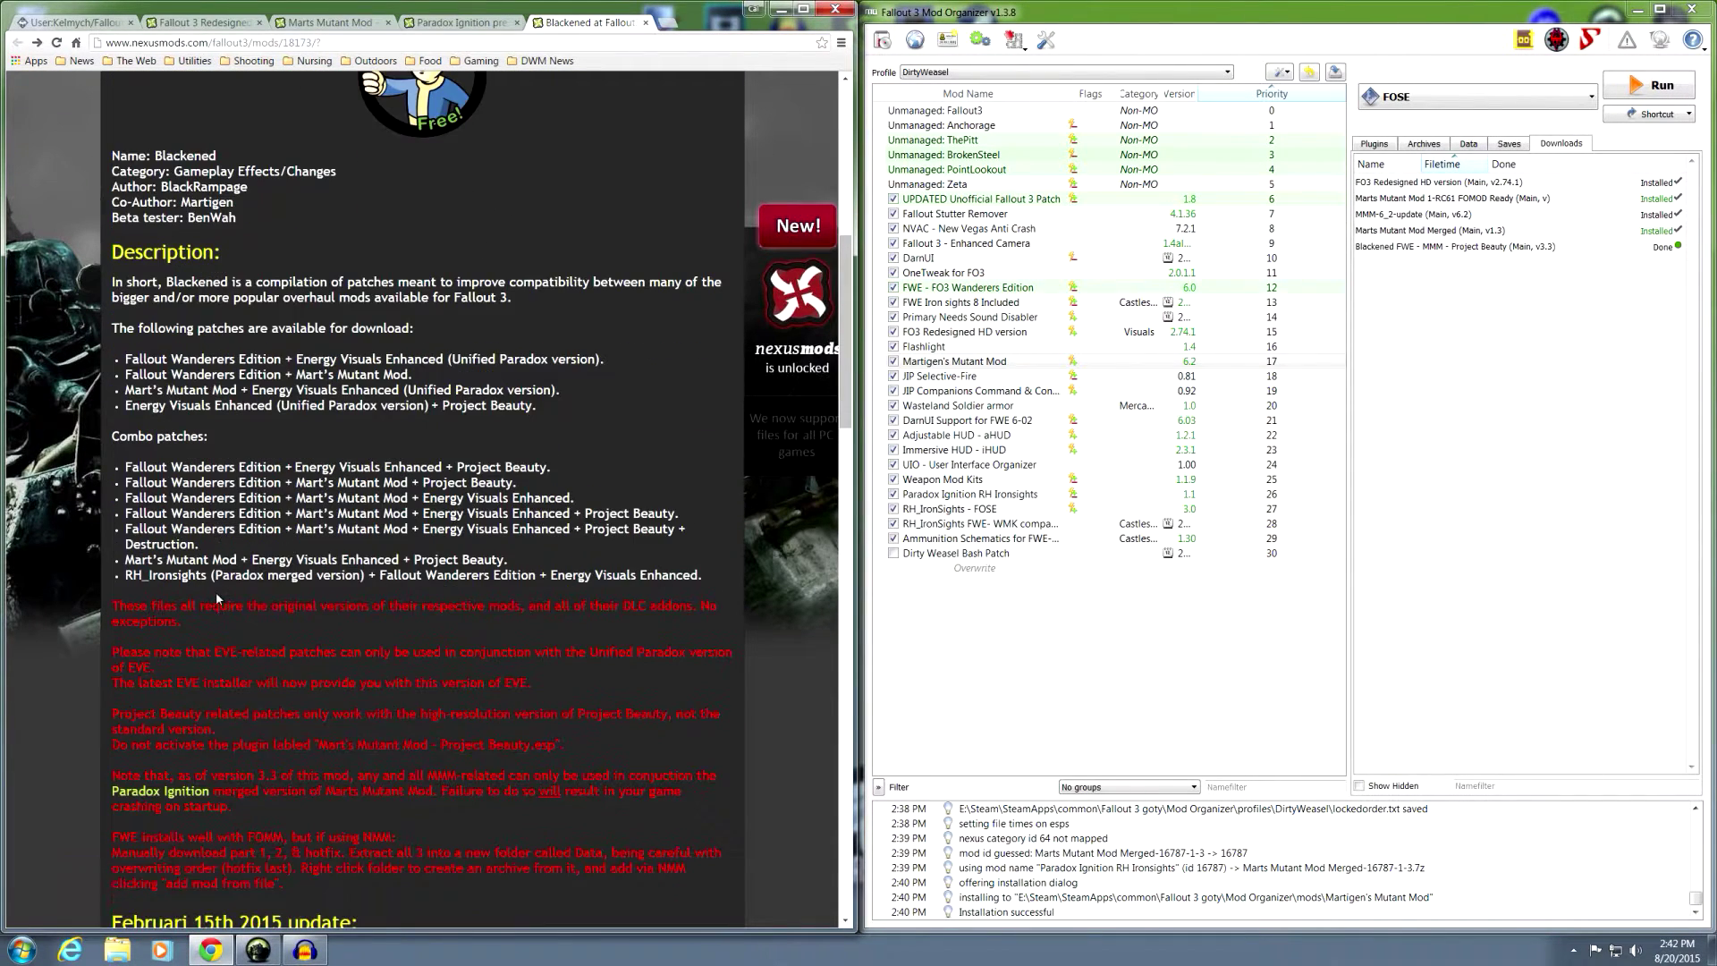
pyautogui.scroll(7, 216, 592)
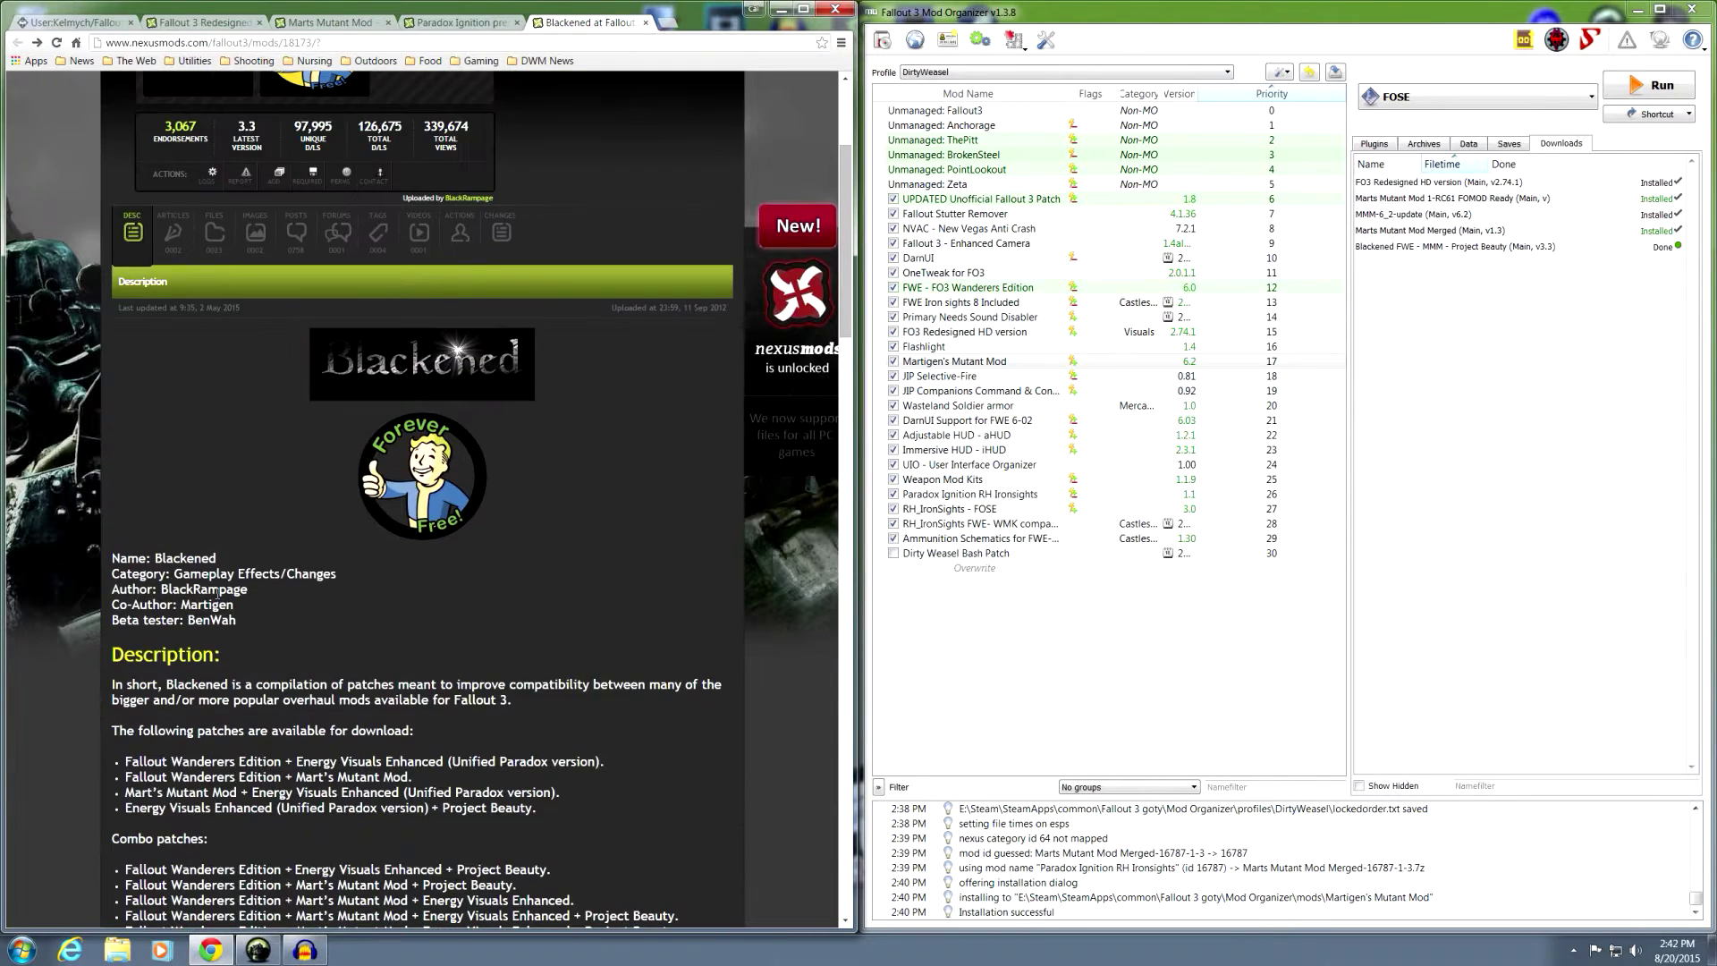
pyautogui.scroll(3, 217, 592)
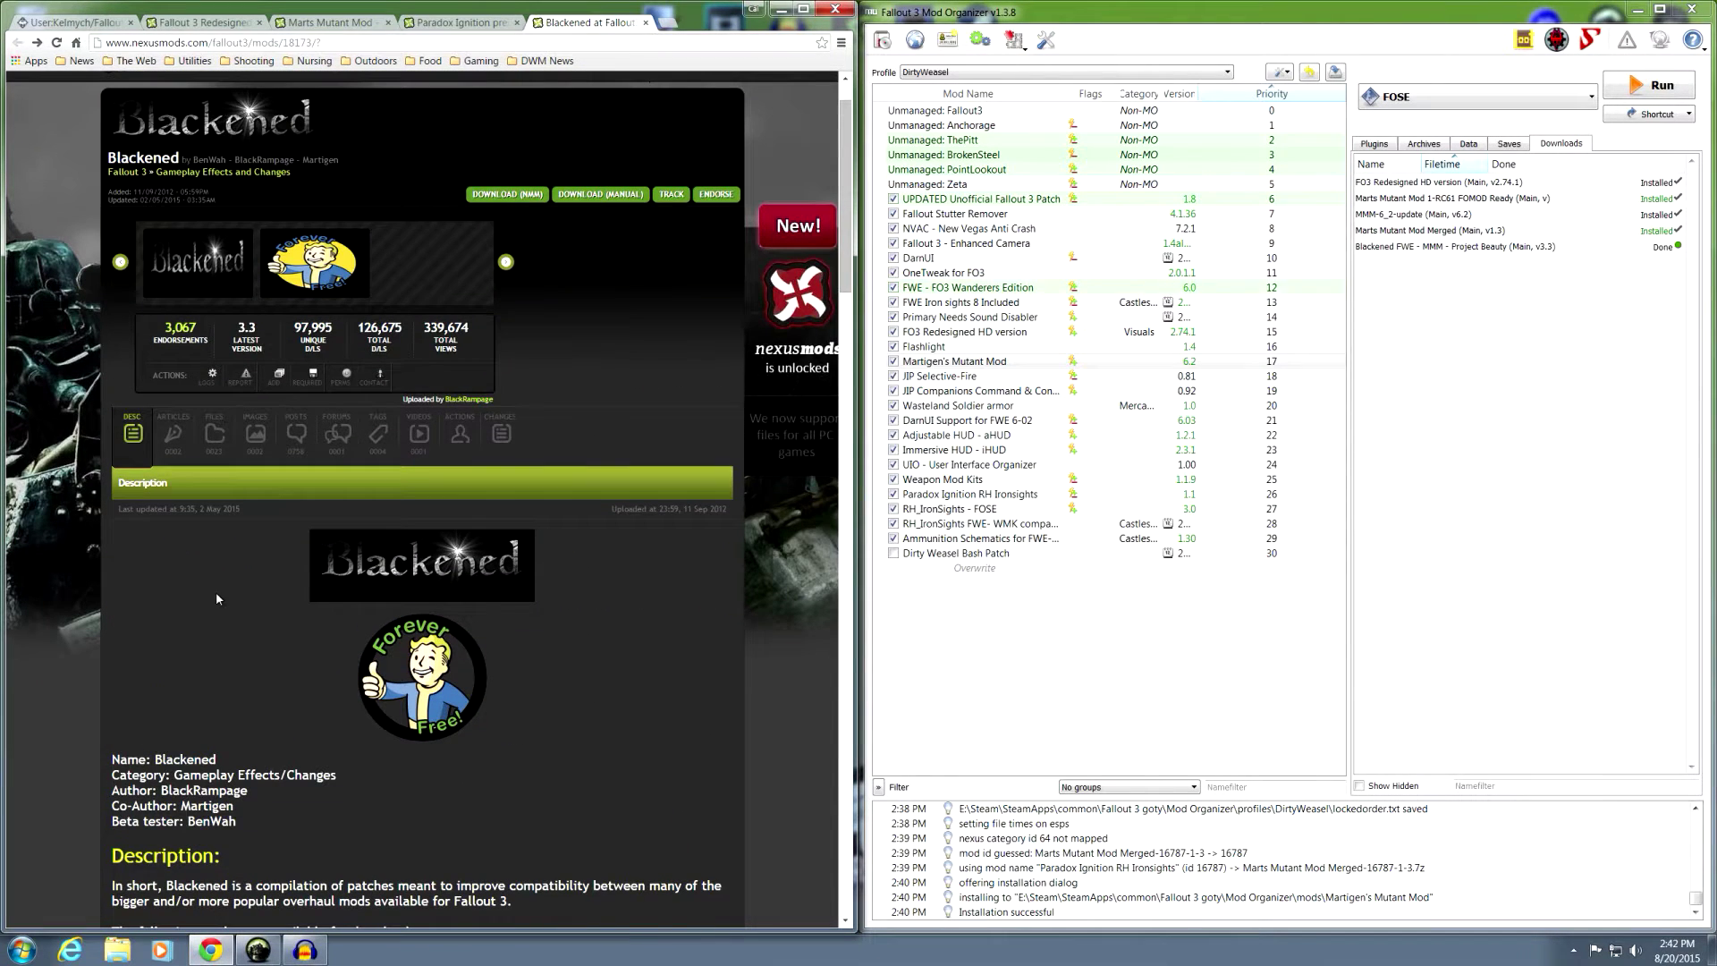
# Find the Blackened FWE - MMM - Project Beauty patch in the Blackened mod's main files.
pyautogui.click(216, 438)
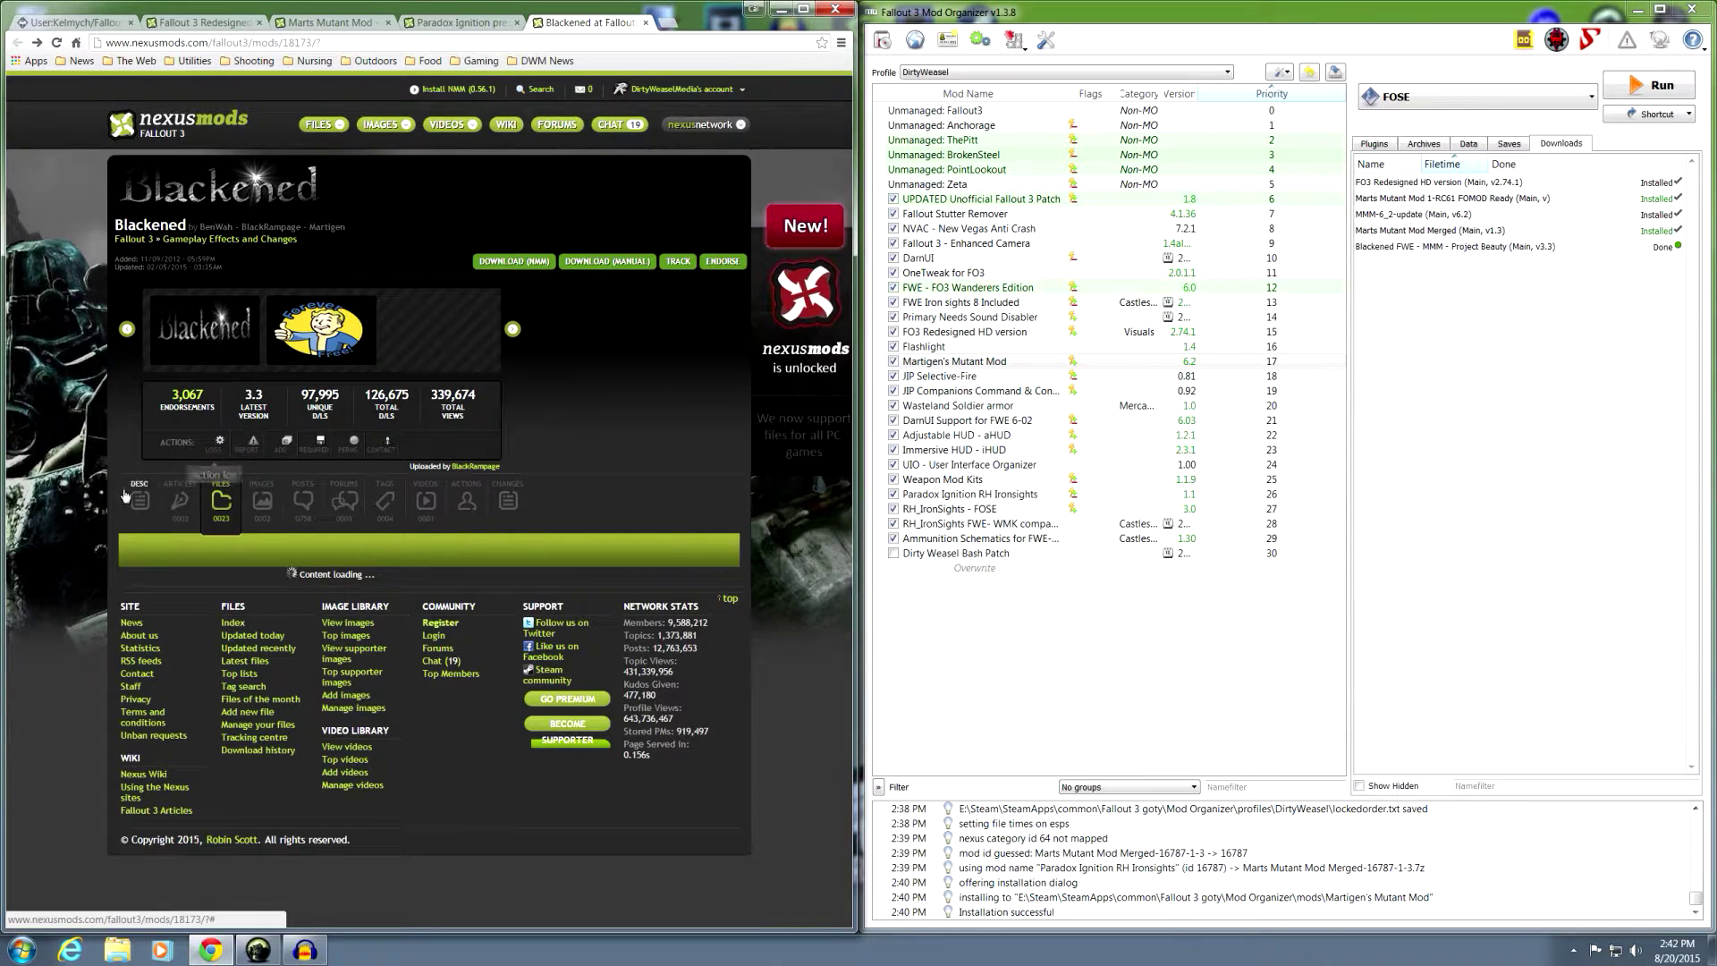
pyautogui.scroll(-5, 104, 508)
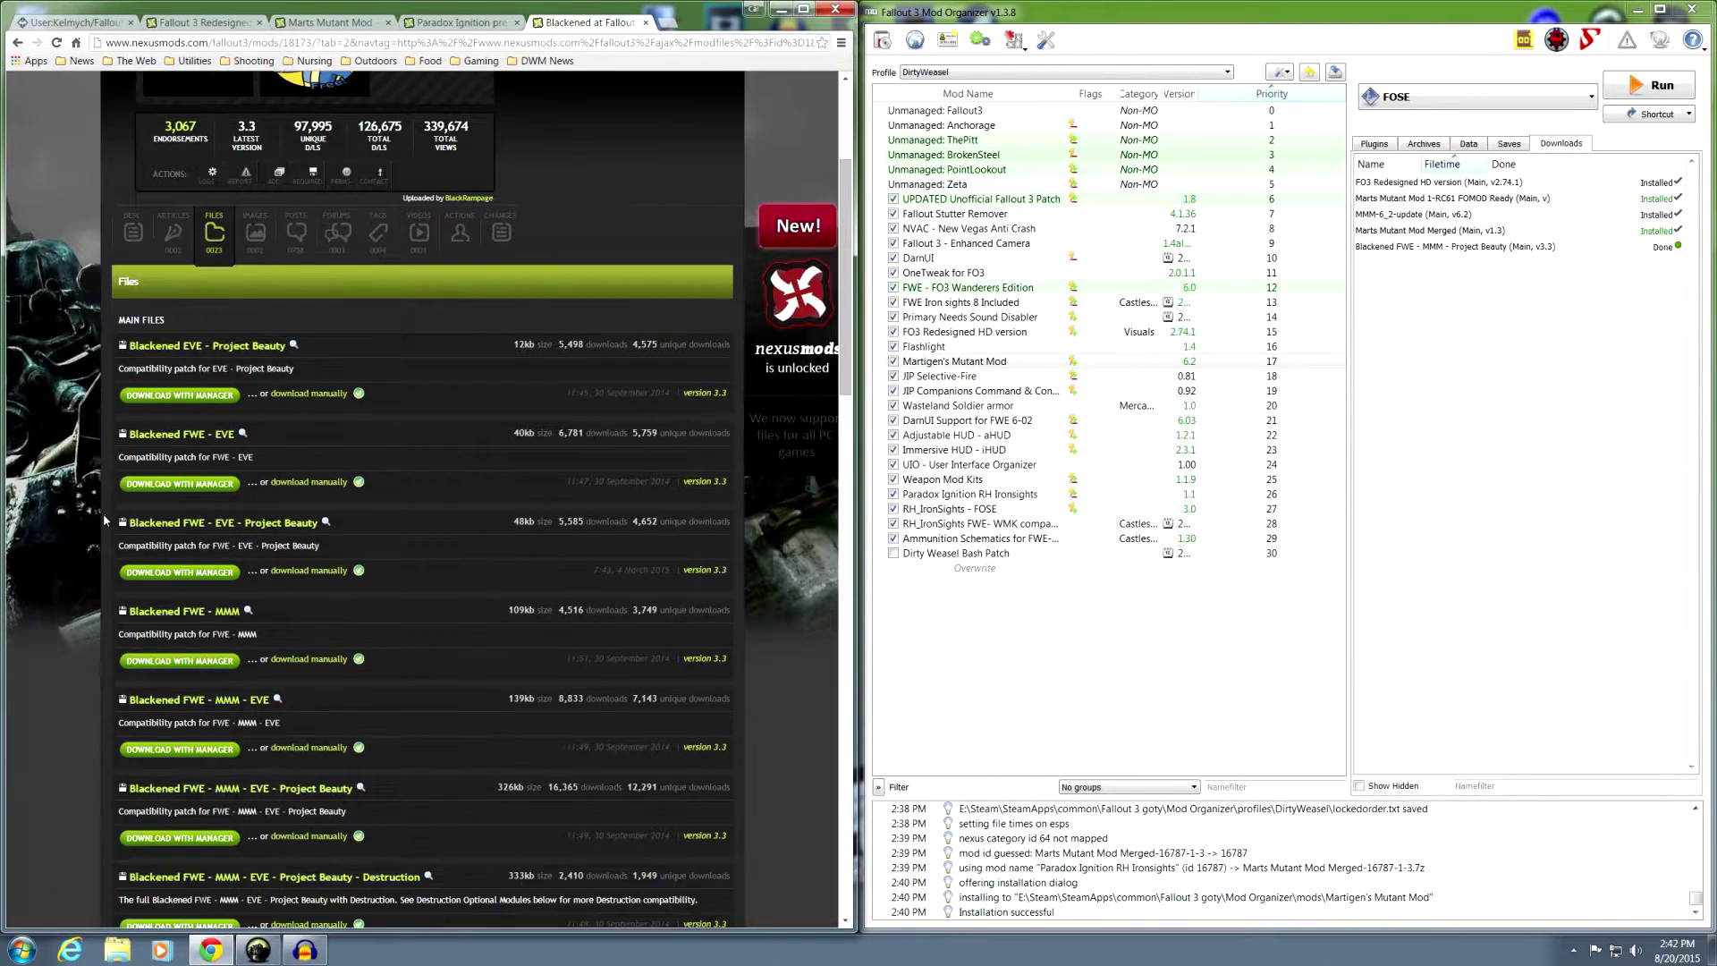
pyautogui.scroll(-5, 102, 517)
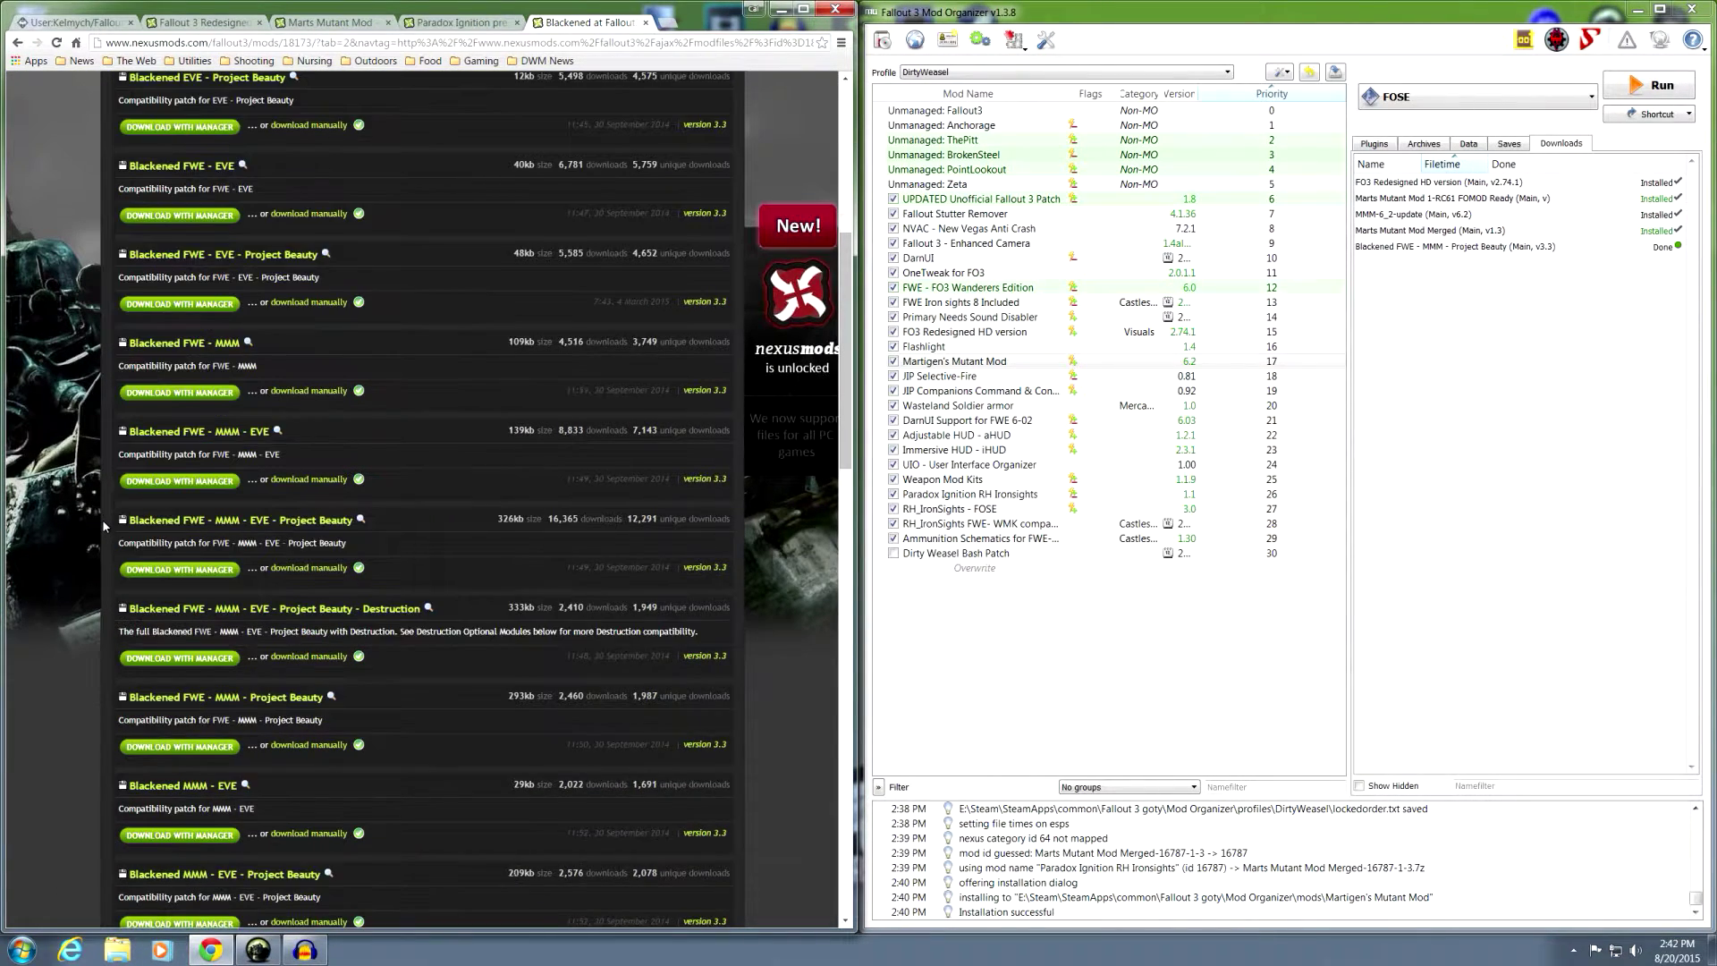
pyautogui.scroll(-5, 92, 537)
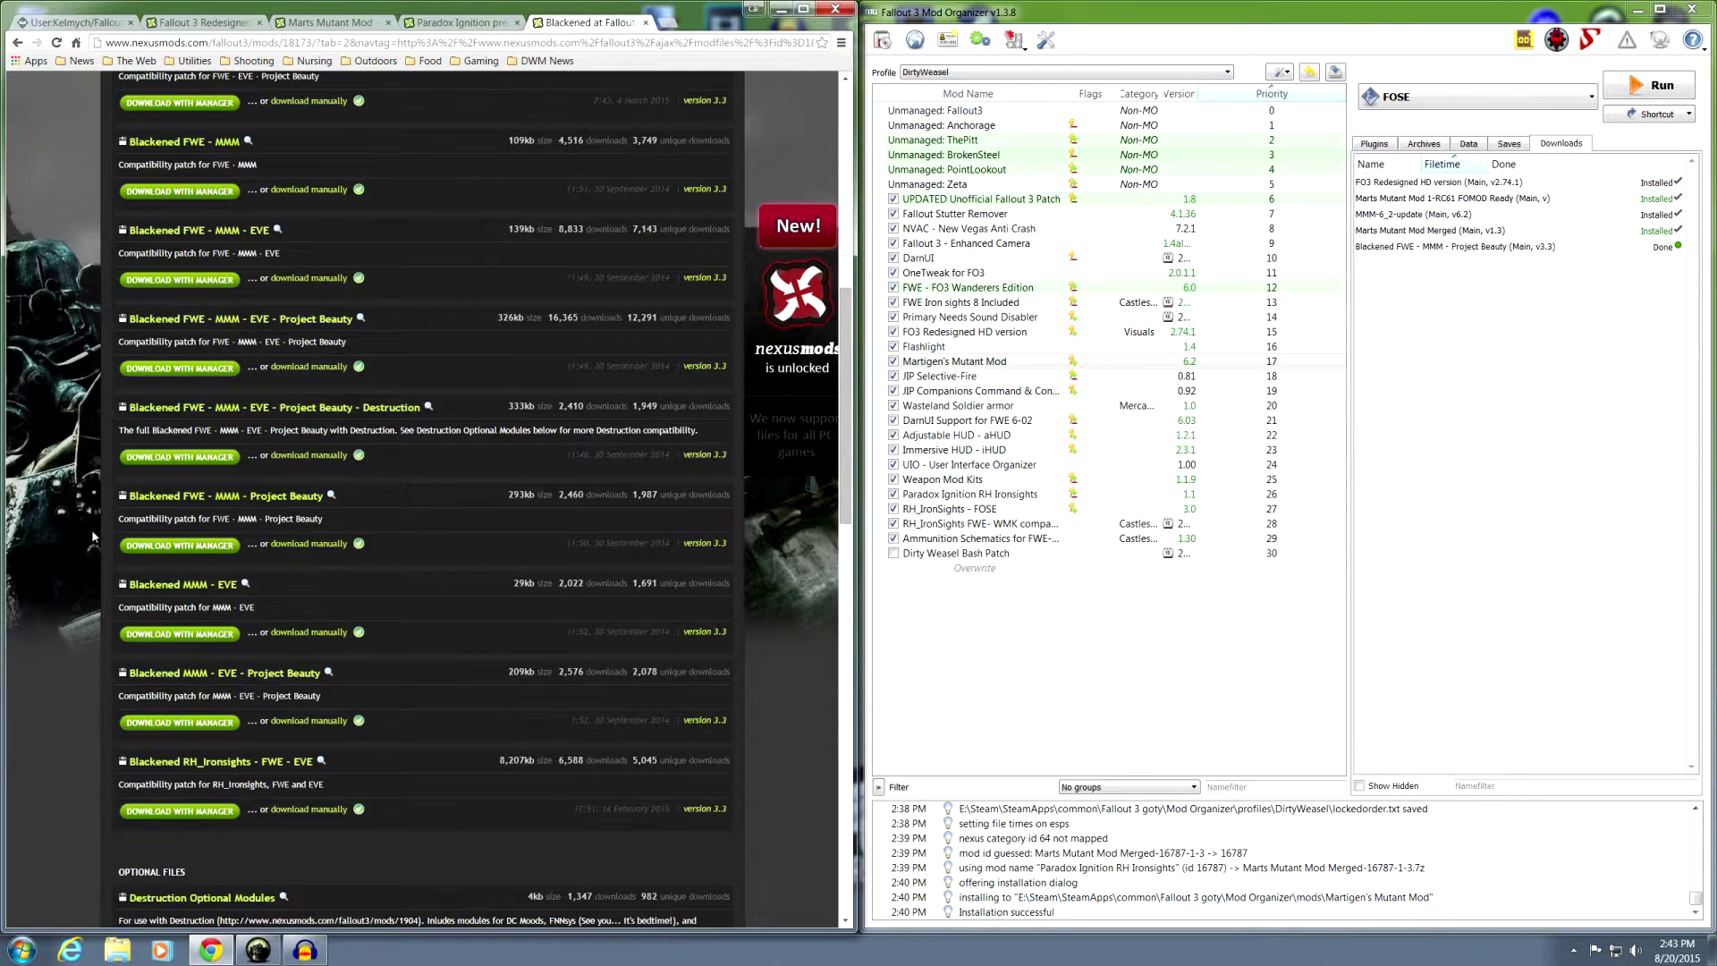
pyautogui.scroll(5, 92, 537)
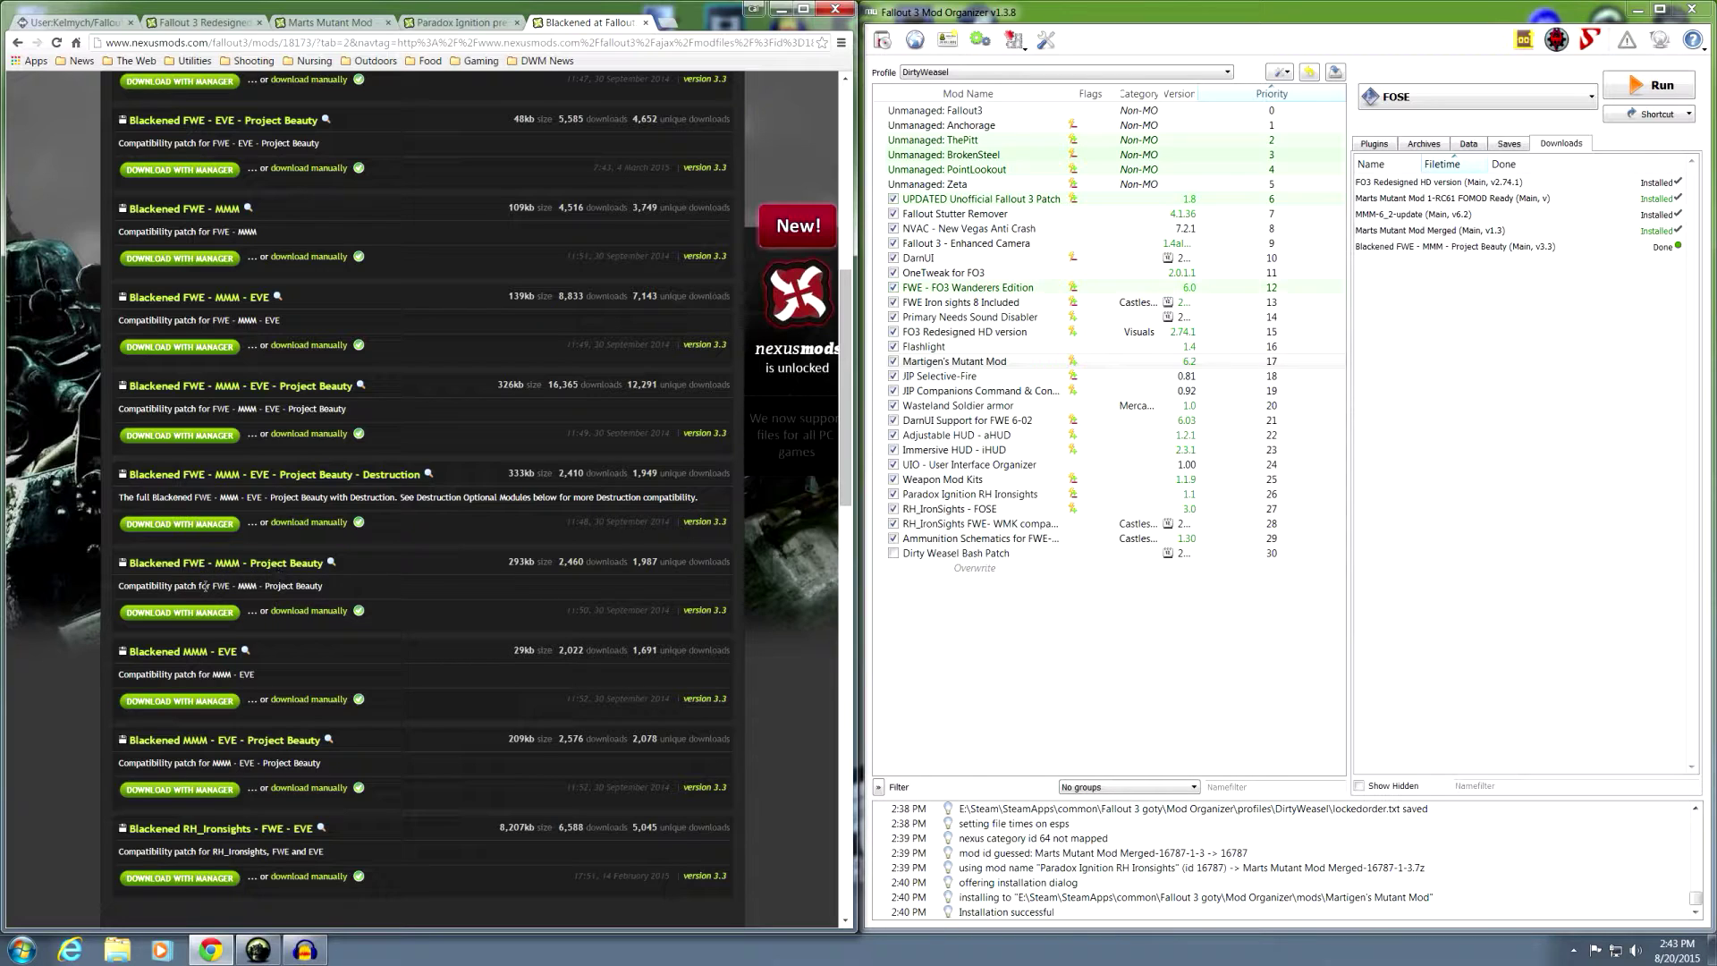
pyautogui.click(179, 613)
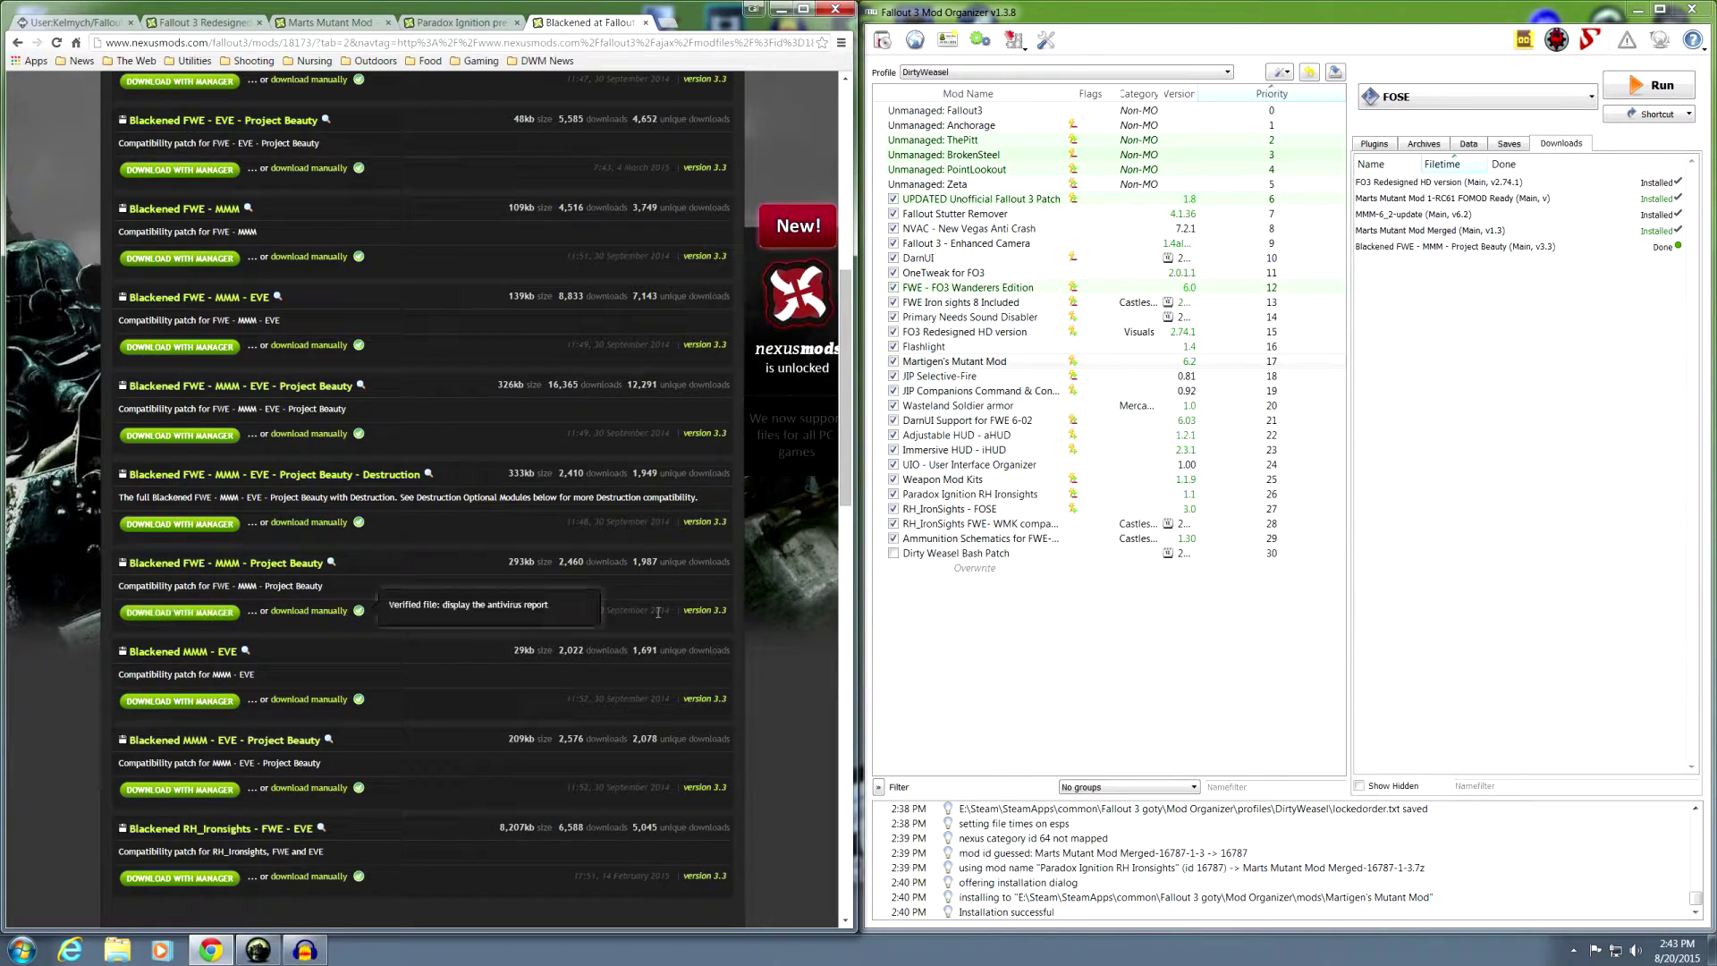
# Start installing the downloaded Blackened patch and name the mod Blackened FWE - MMM - Project Beauty.
pyautogui.doubleClick(1508, 247)
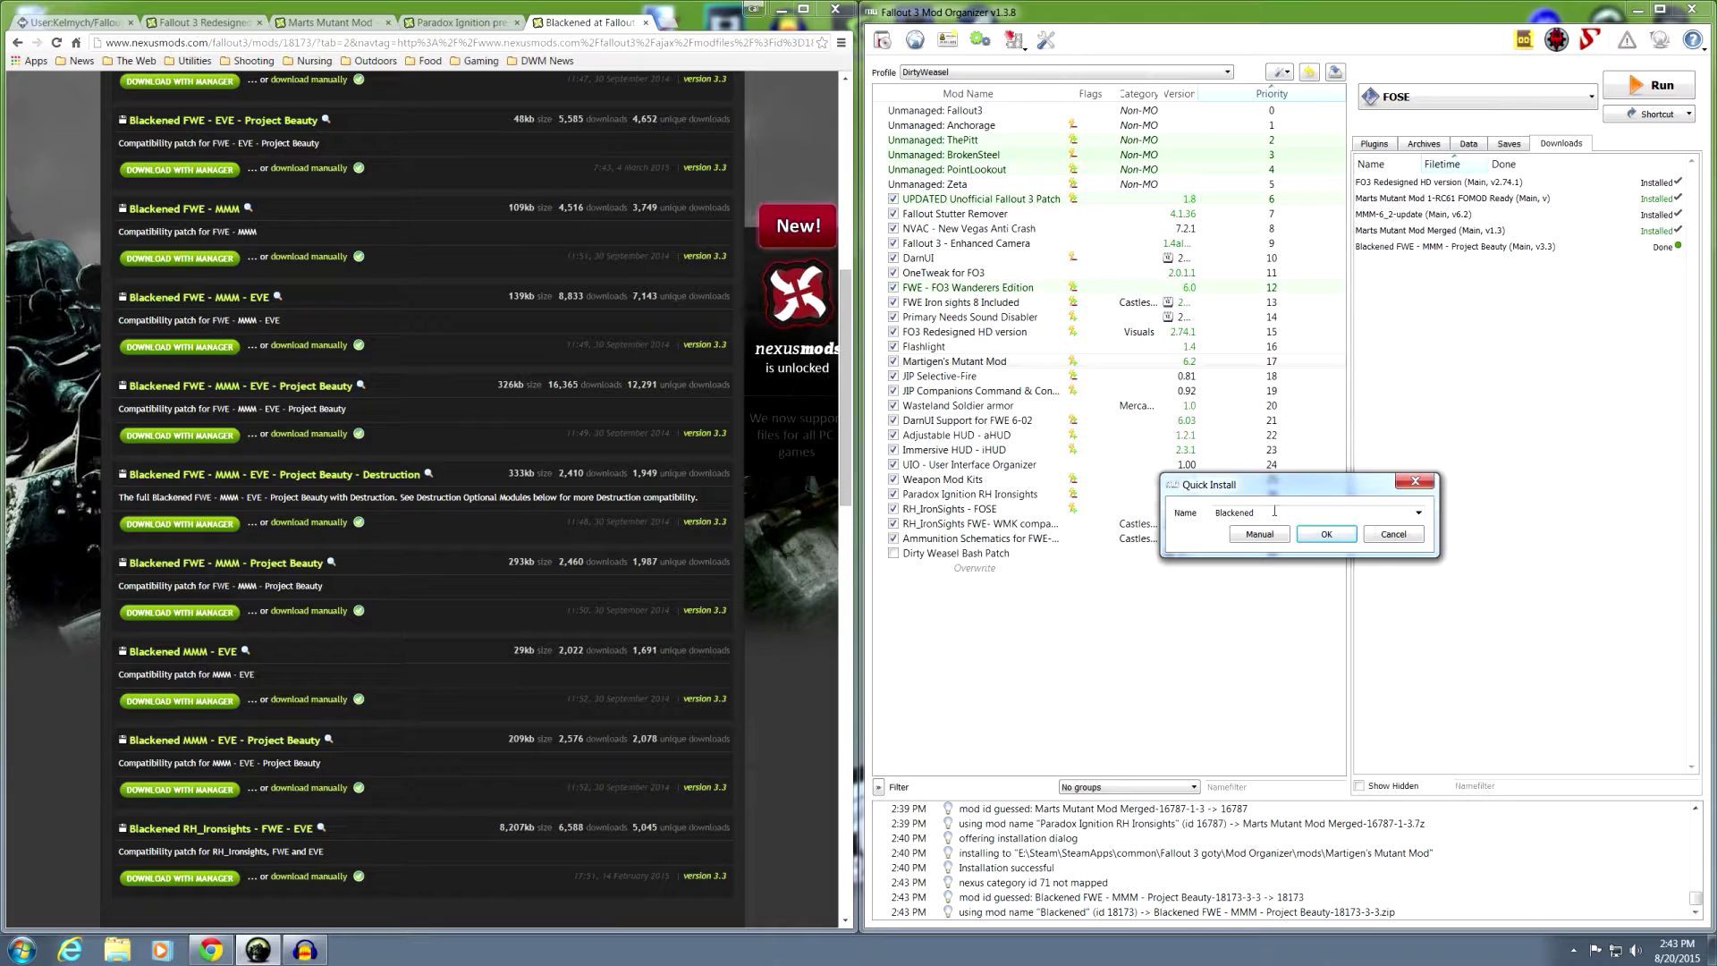
pyautogui.write('FW')
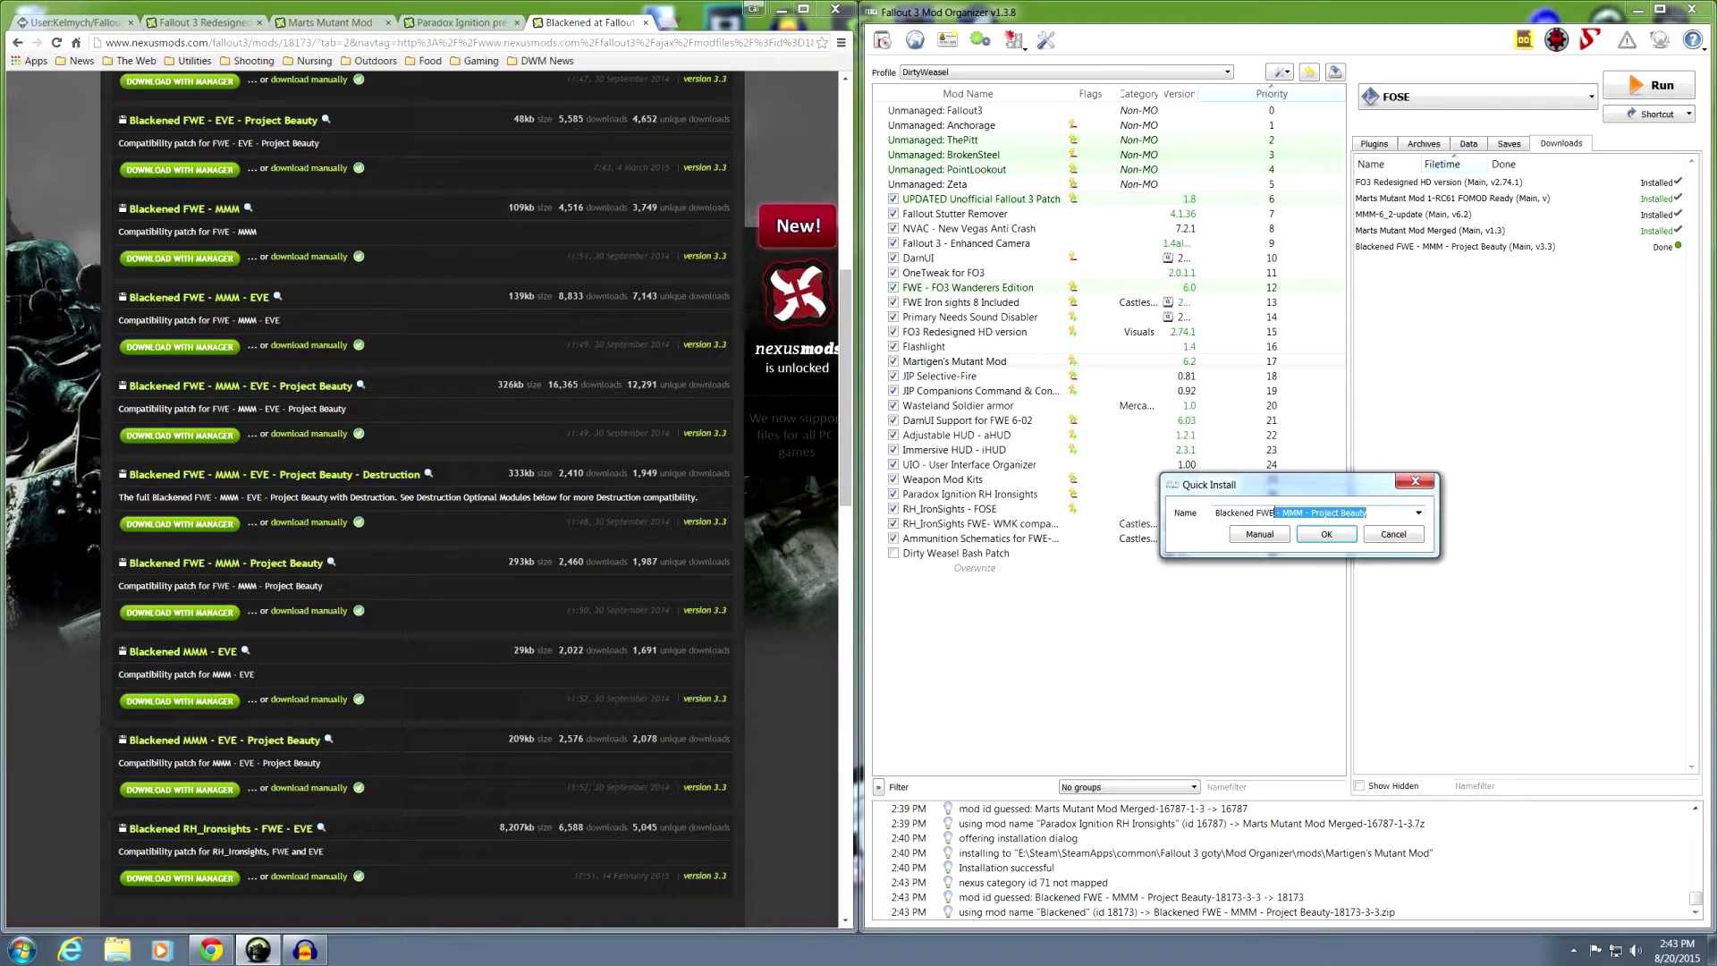
pyautogui.write('E')
pyautogui.press('End')
pyautogui.click(1419, 514)
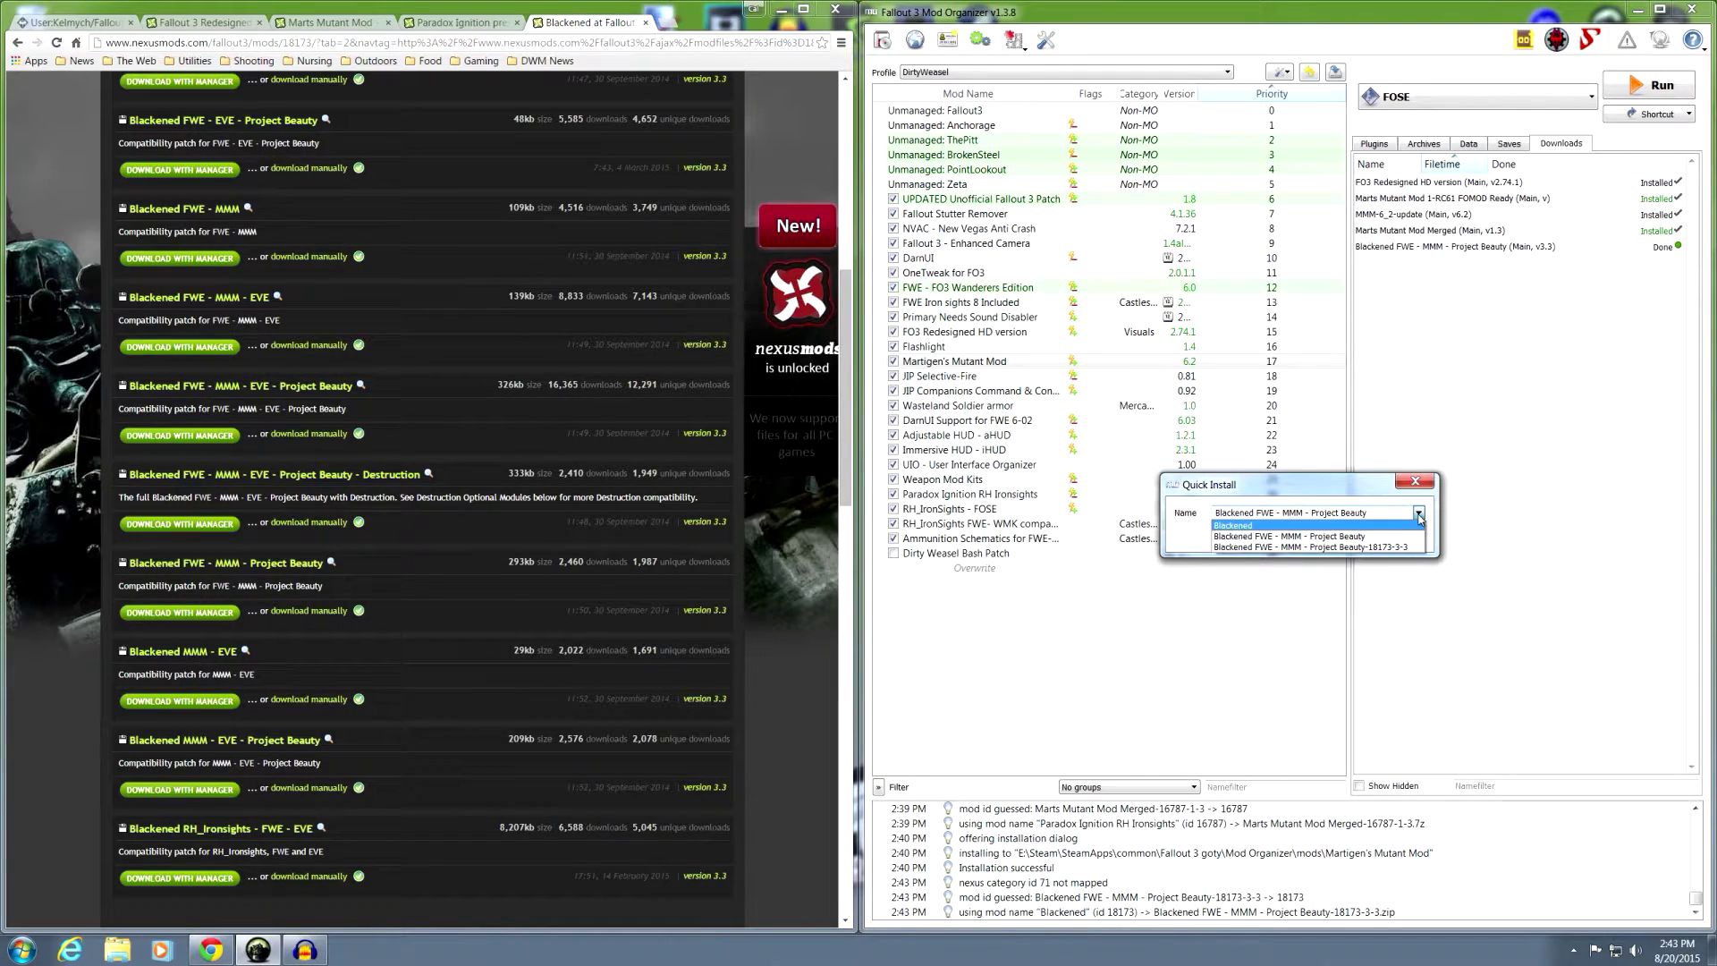
pyautogui.click(1357, 535)
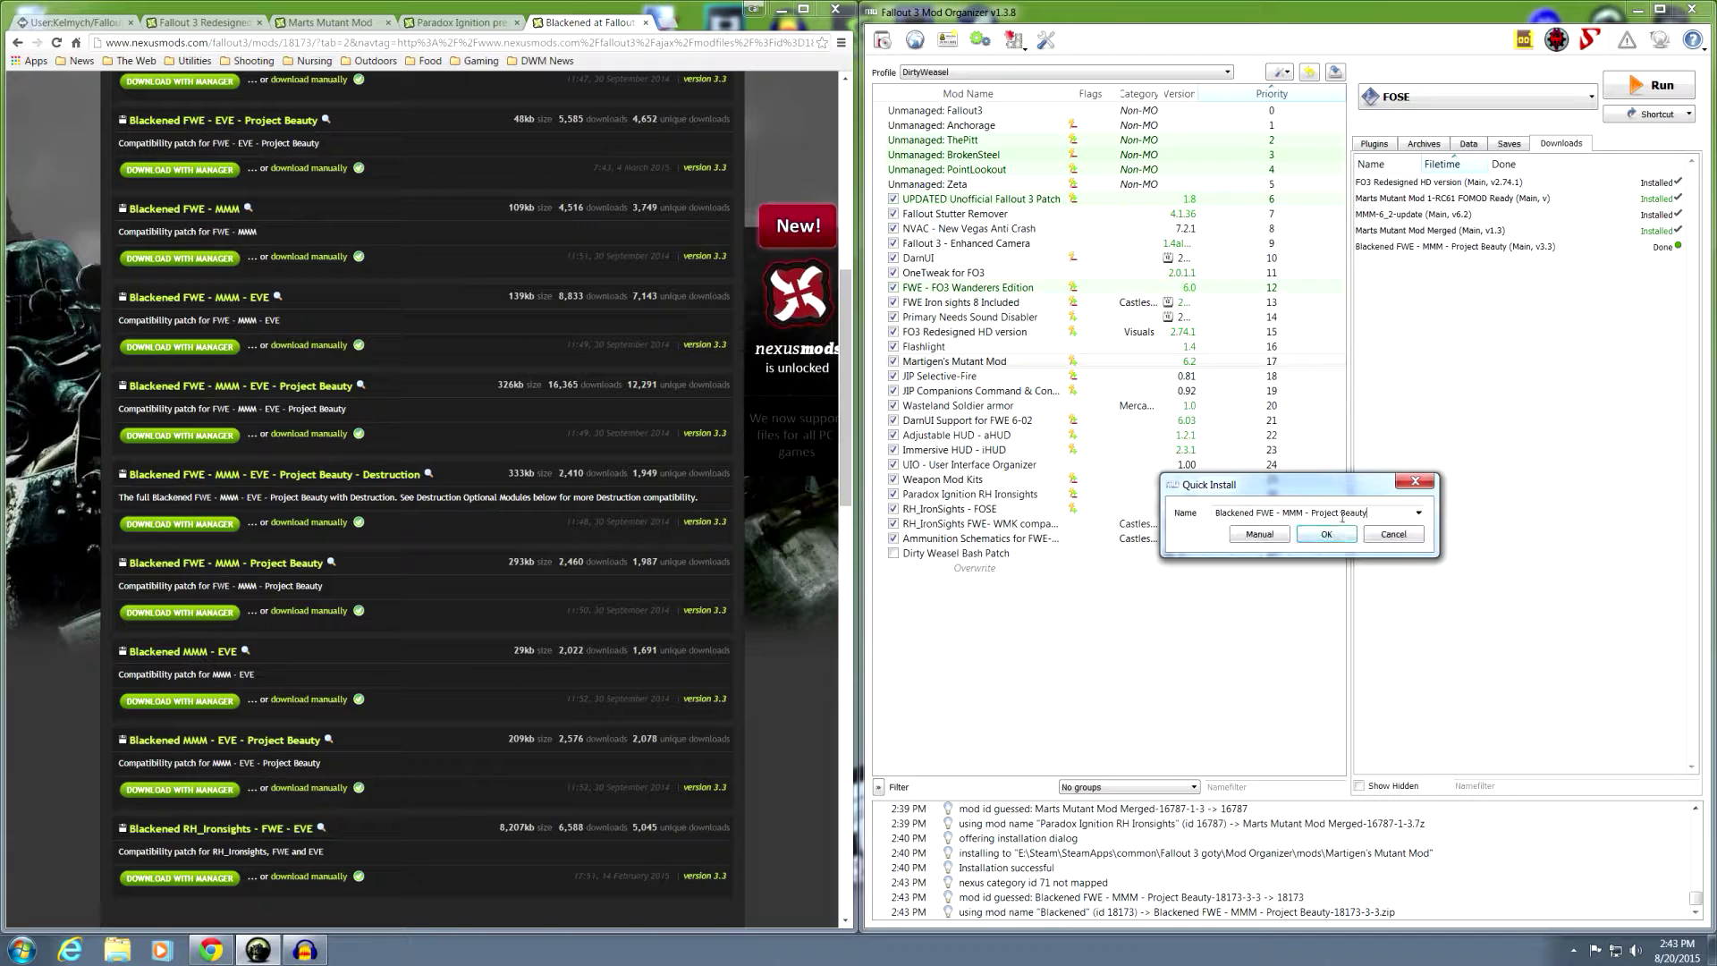
# Install the patch manually with the Blackened FWE + MMM + Project Beauty folder set as the data directory.
pyautogui.click(1270, 536)
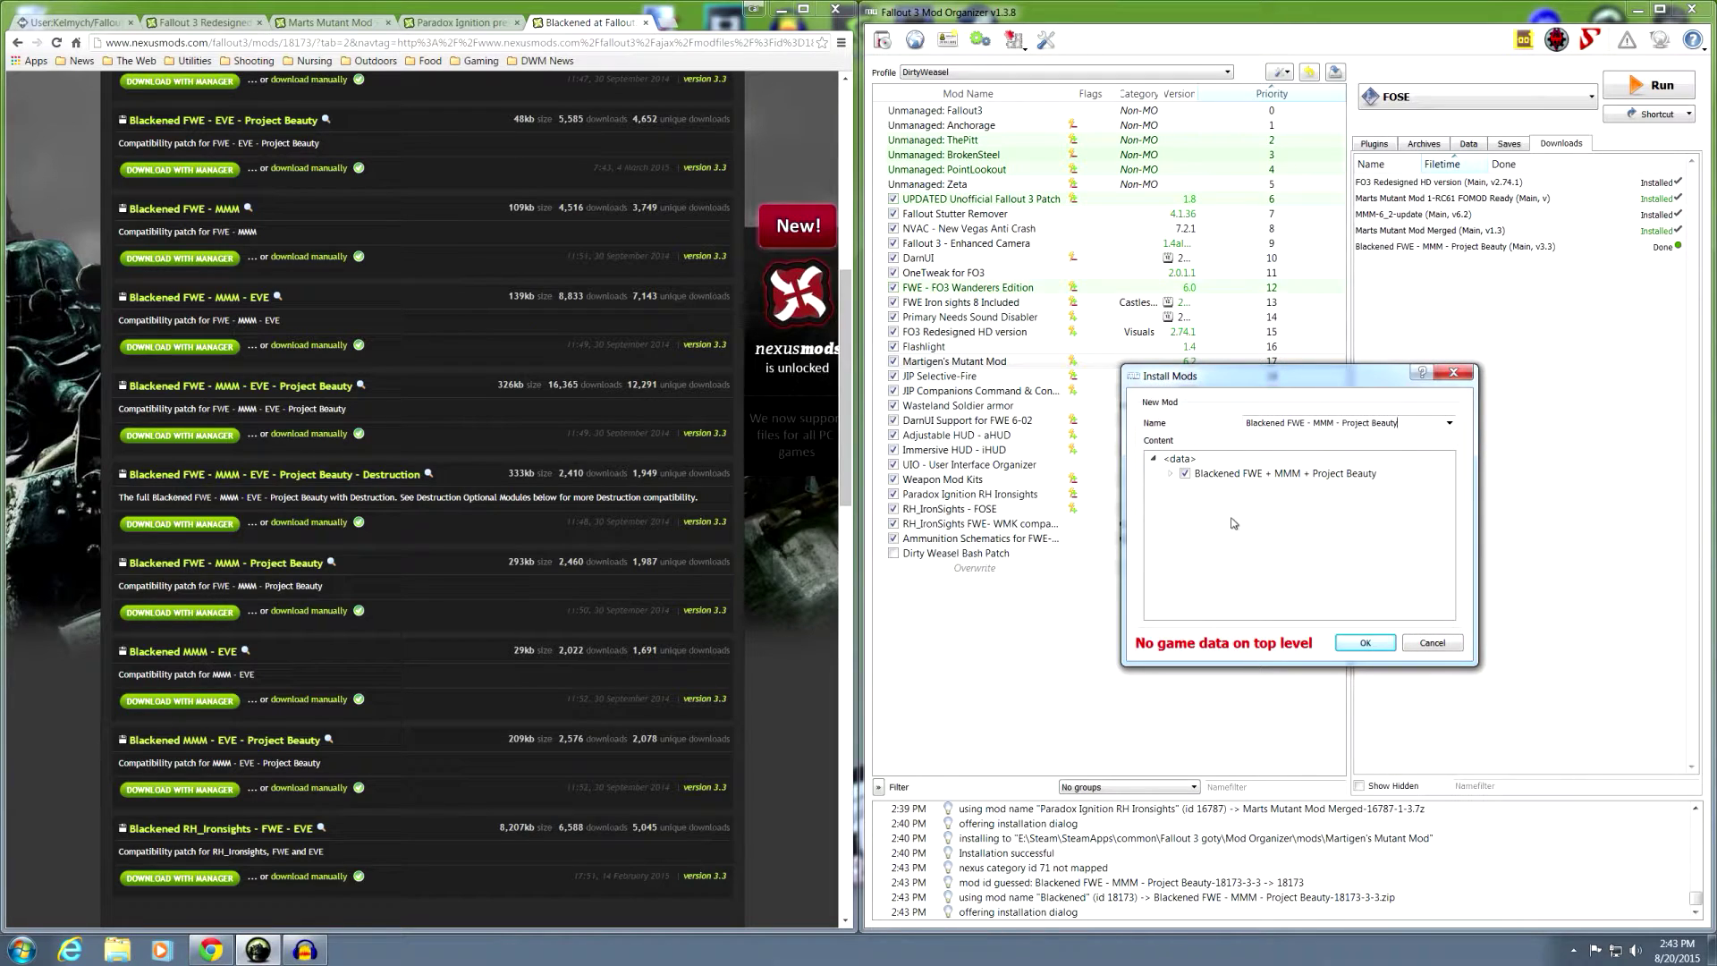
pyautogui.rightClick(1238, 482)
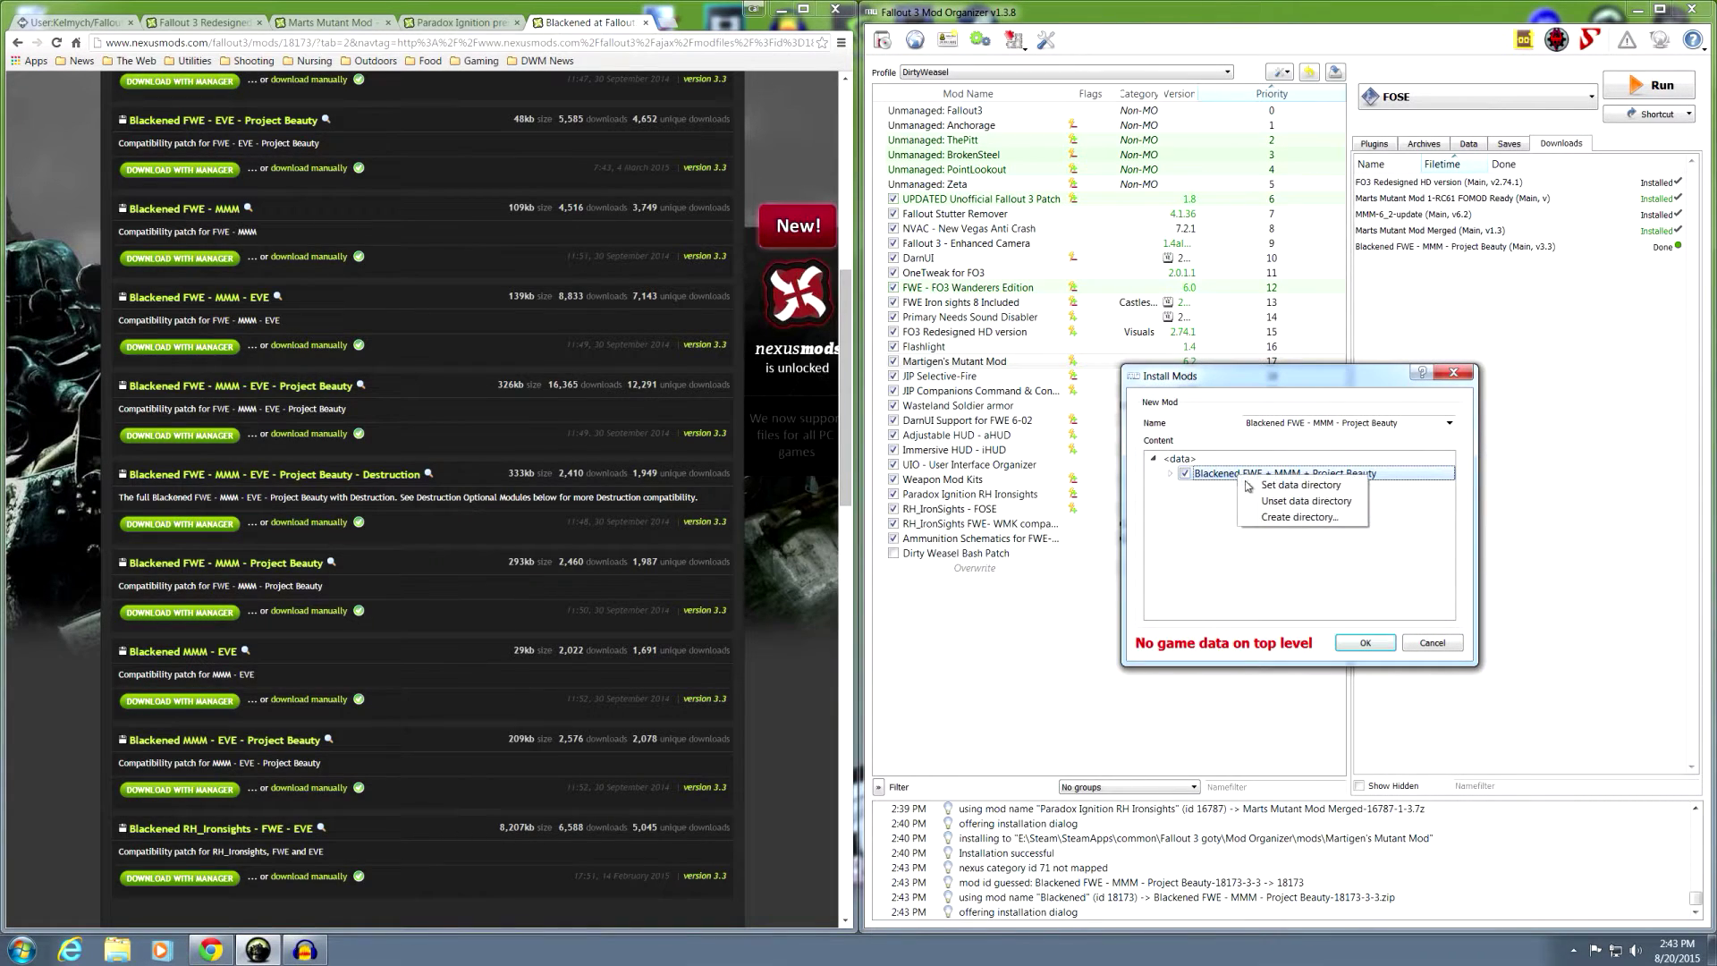
pyautogui.click(1257, 494)
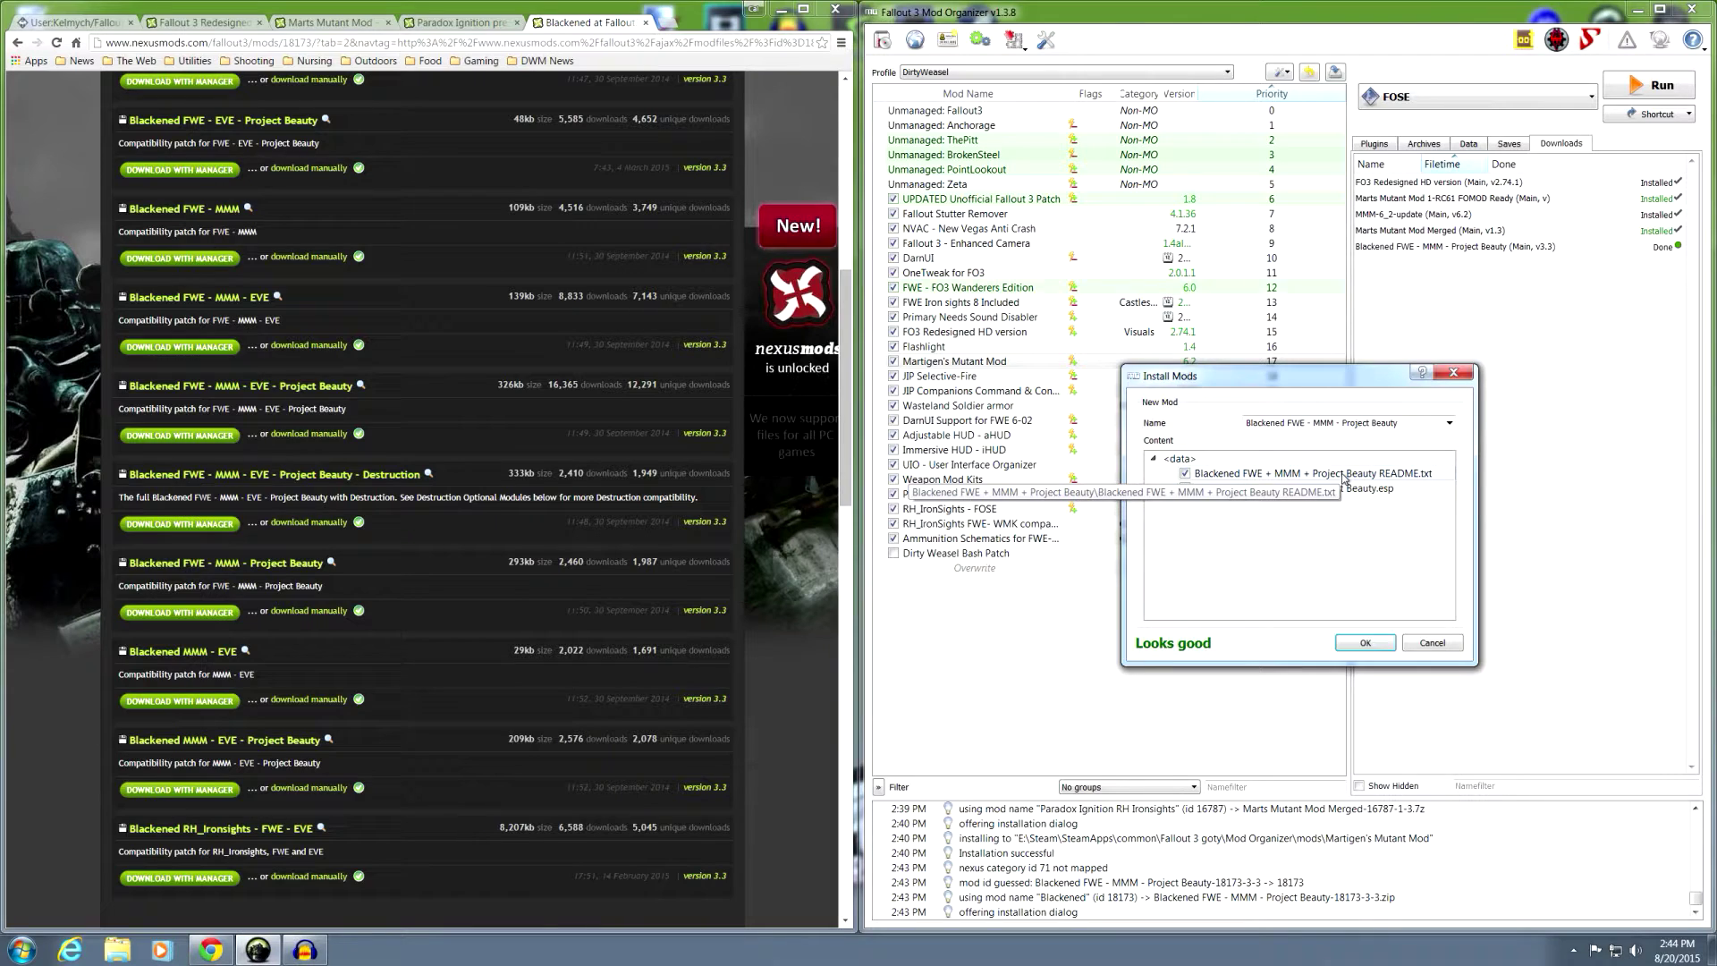
pyautogui.click(1364, 652)
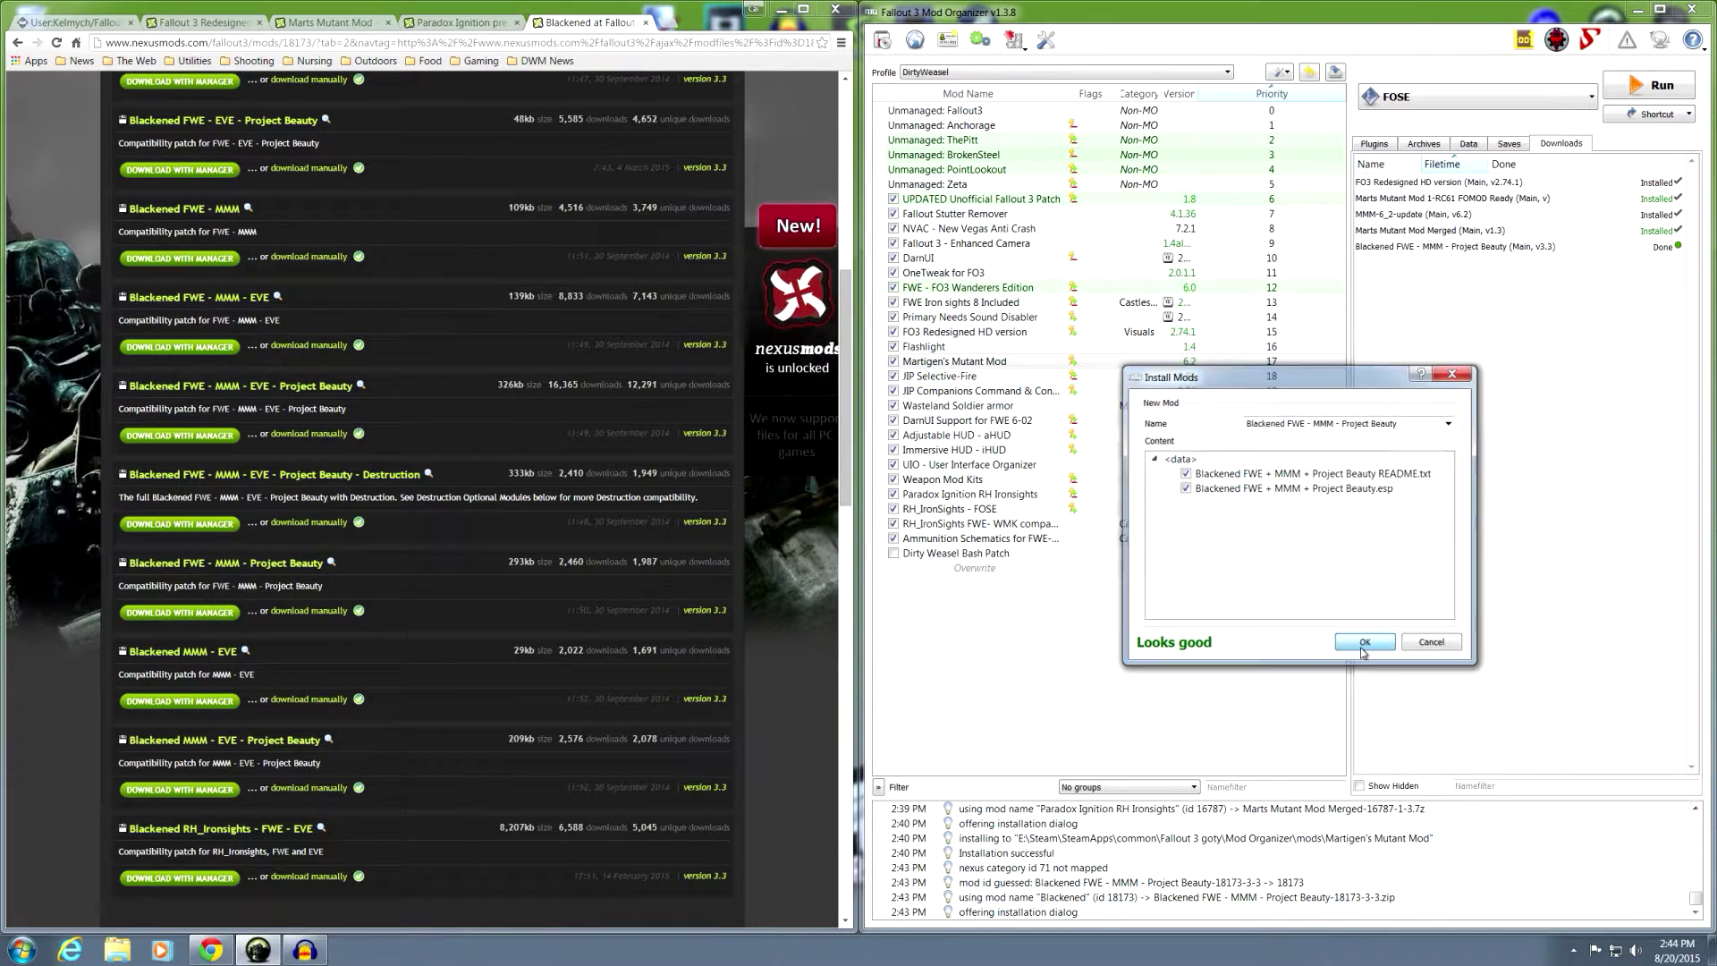
# Enable the Blackened FWE - MMM - Project Beauty mod and place it directly after Martigen's Mutant Mod in the mod order.
pyautogui.click(894, 568)
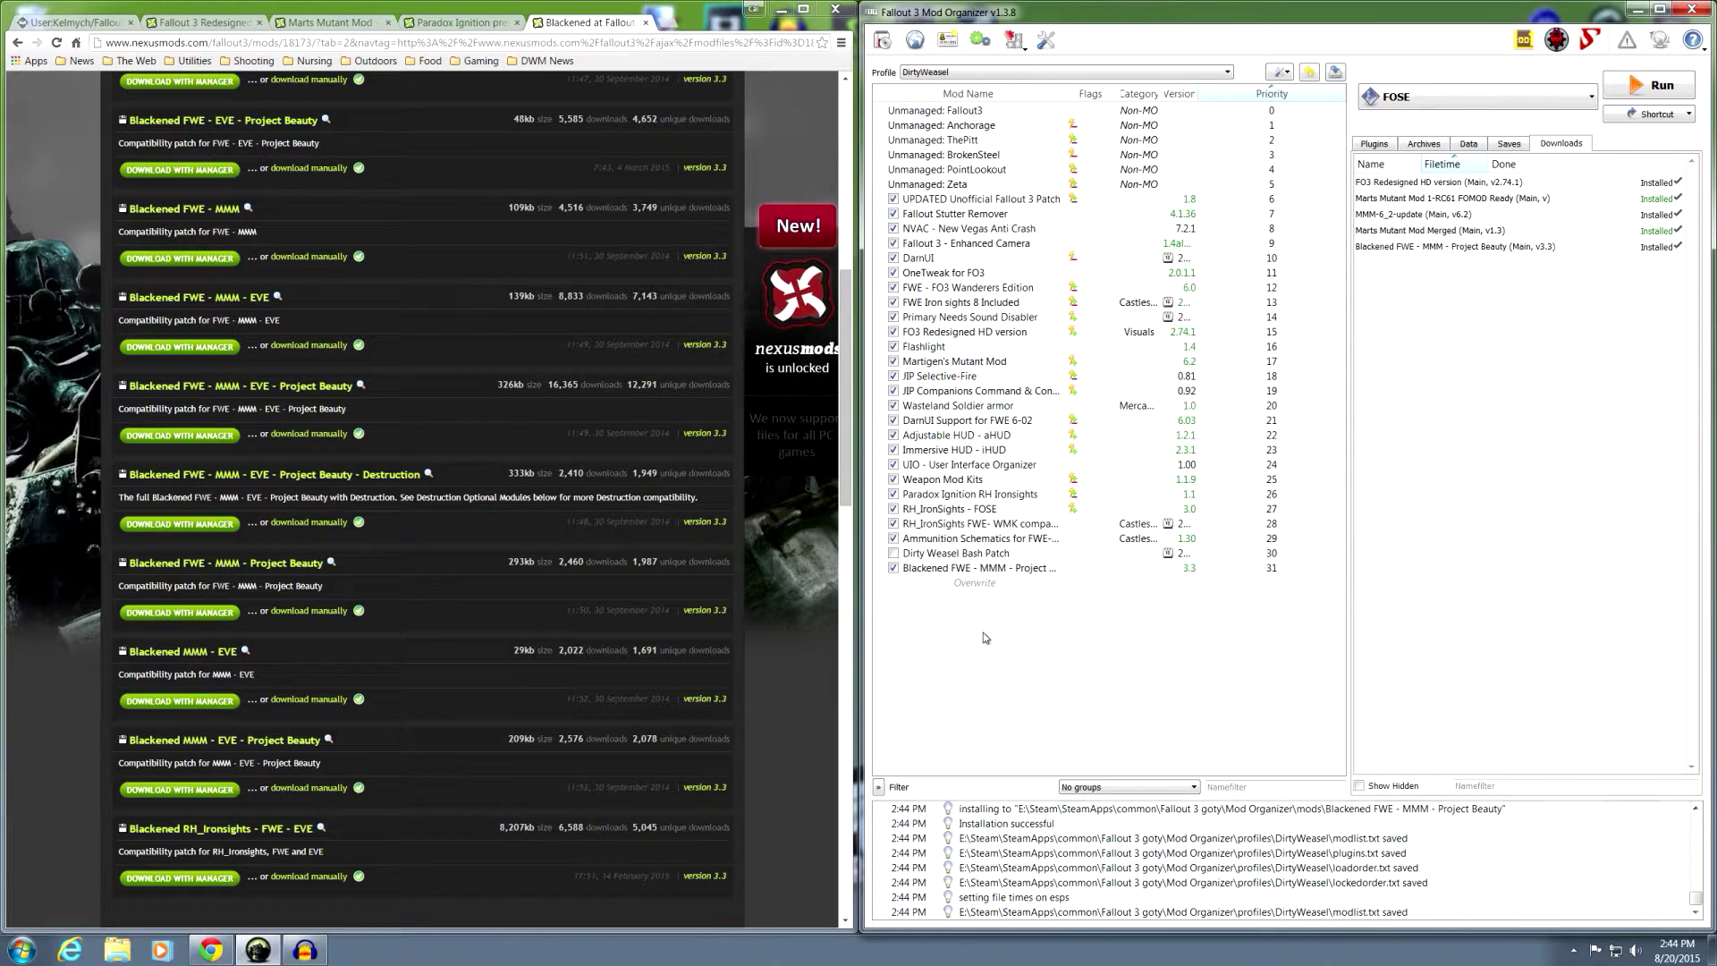
pyautogui.click(1008, 569)
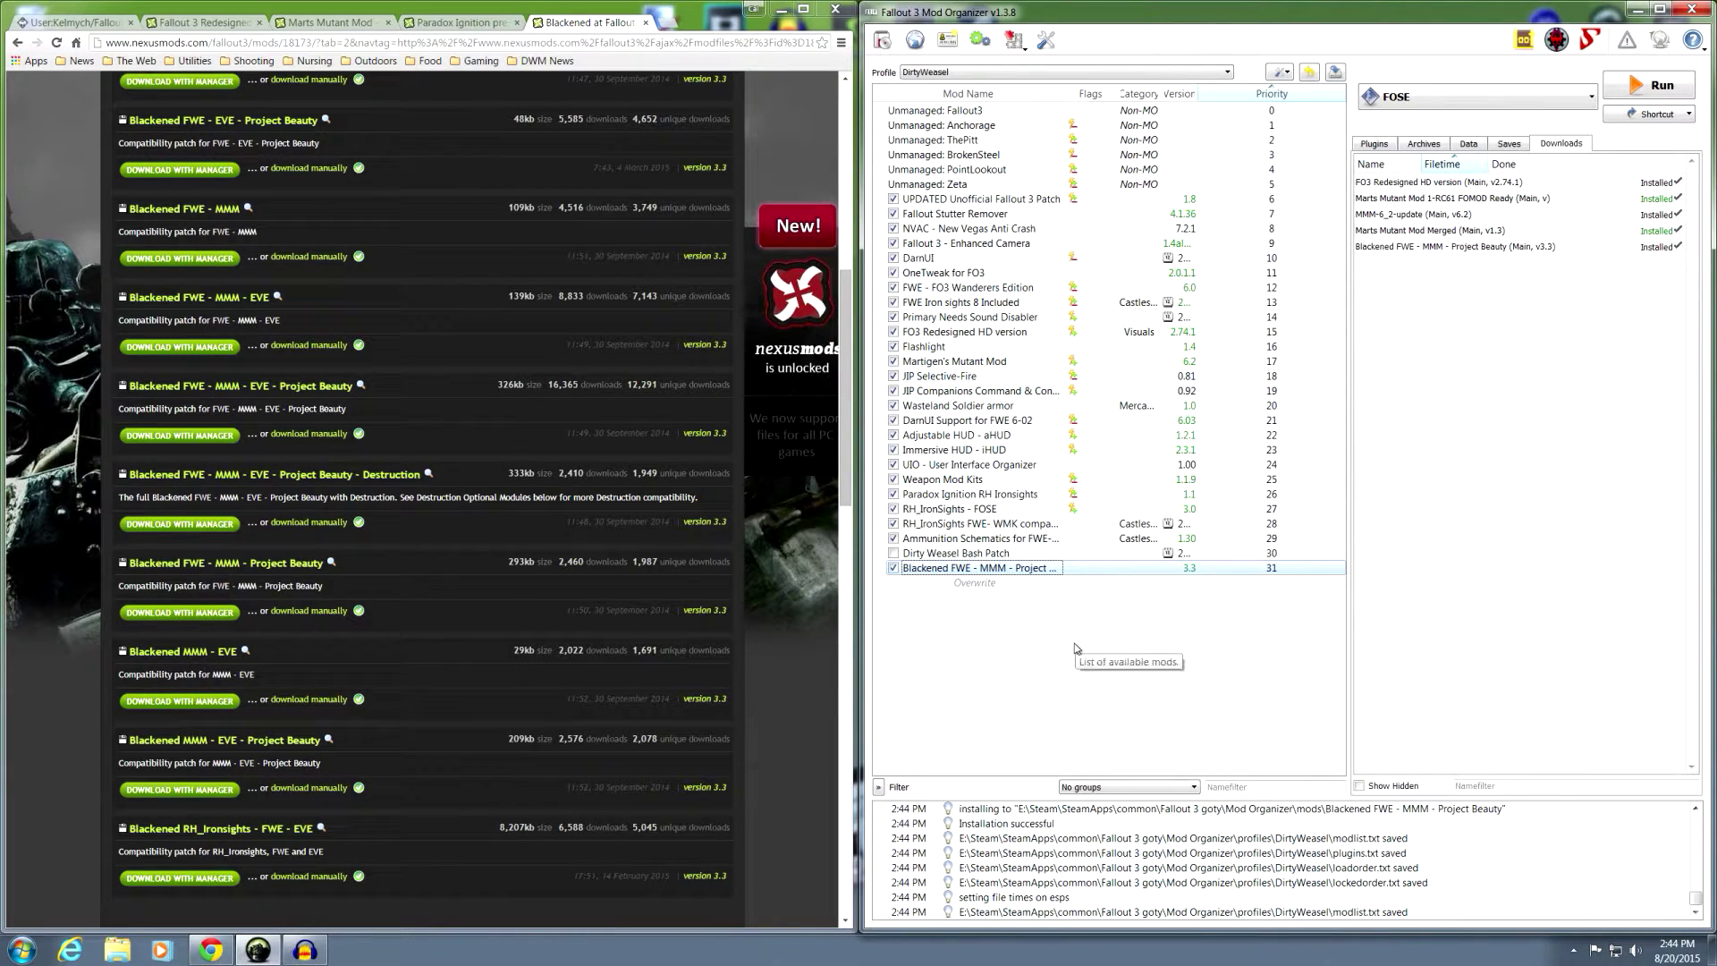
pyautogui.moveTo(1029, 571); pyautogui.dragTo(1030, 372)
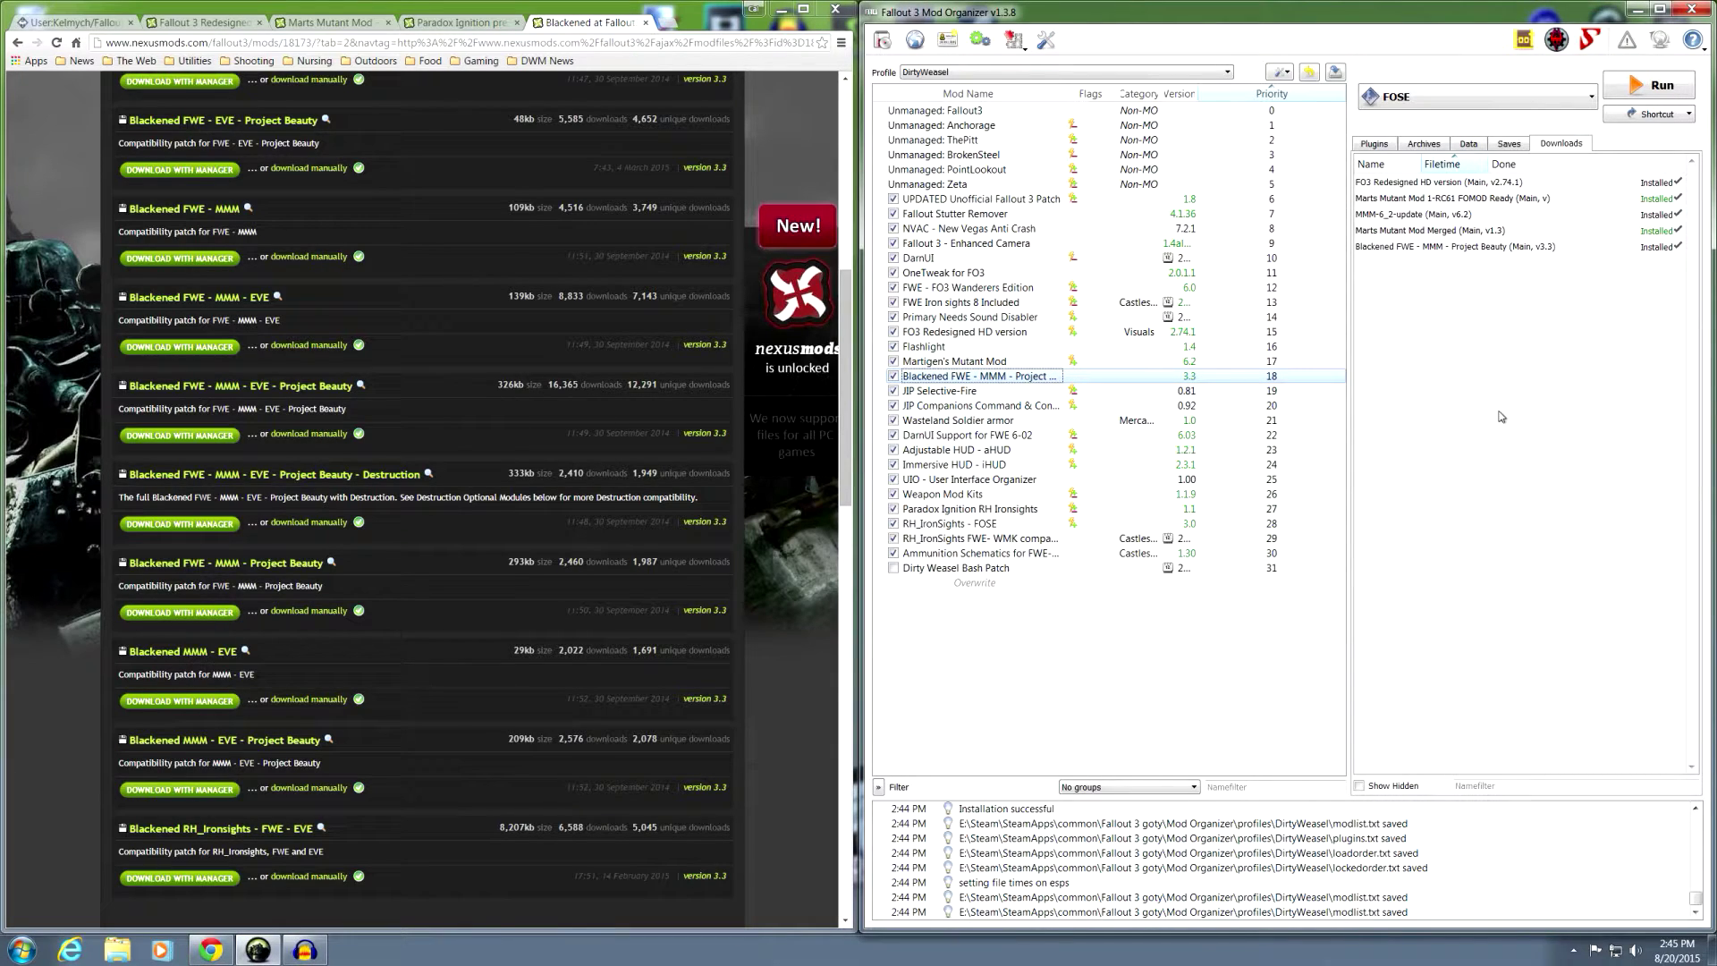
# Check the Blackened plugin for missing masters and enable the Mart's Mutant Mod.esm plugin.
pyautogui.click(1374, 144)
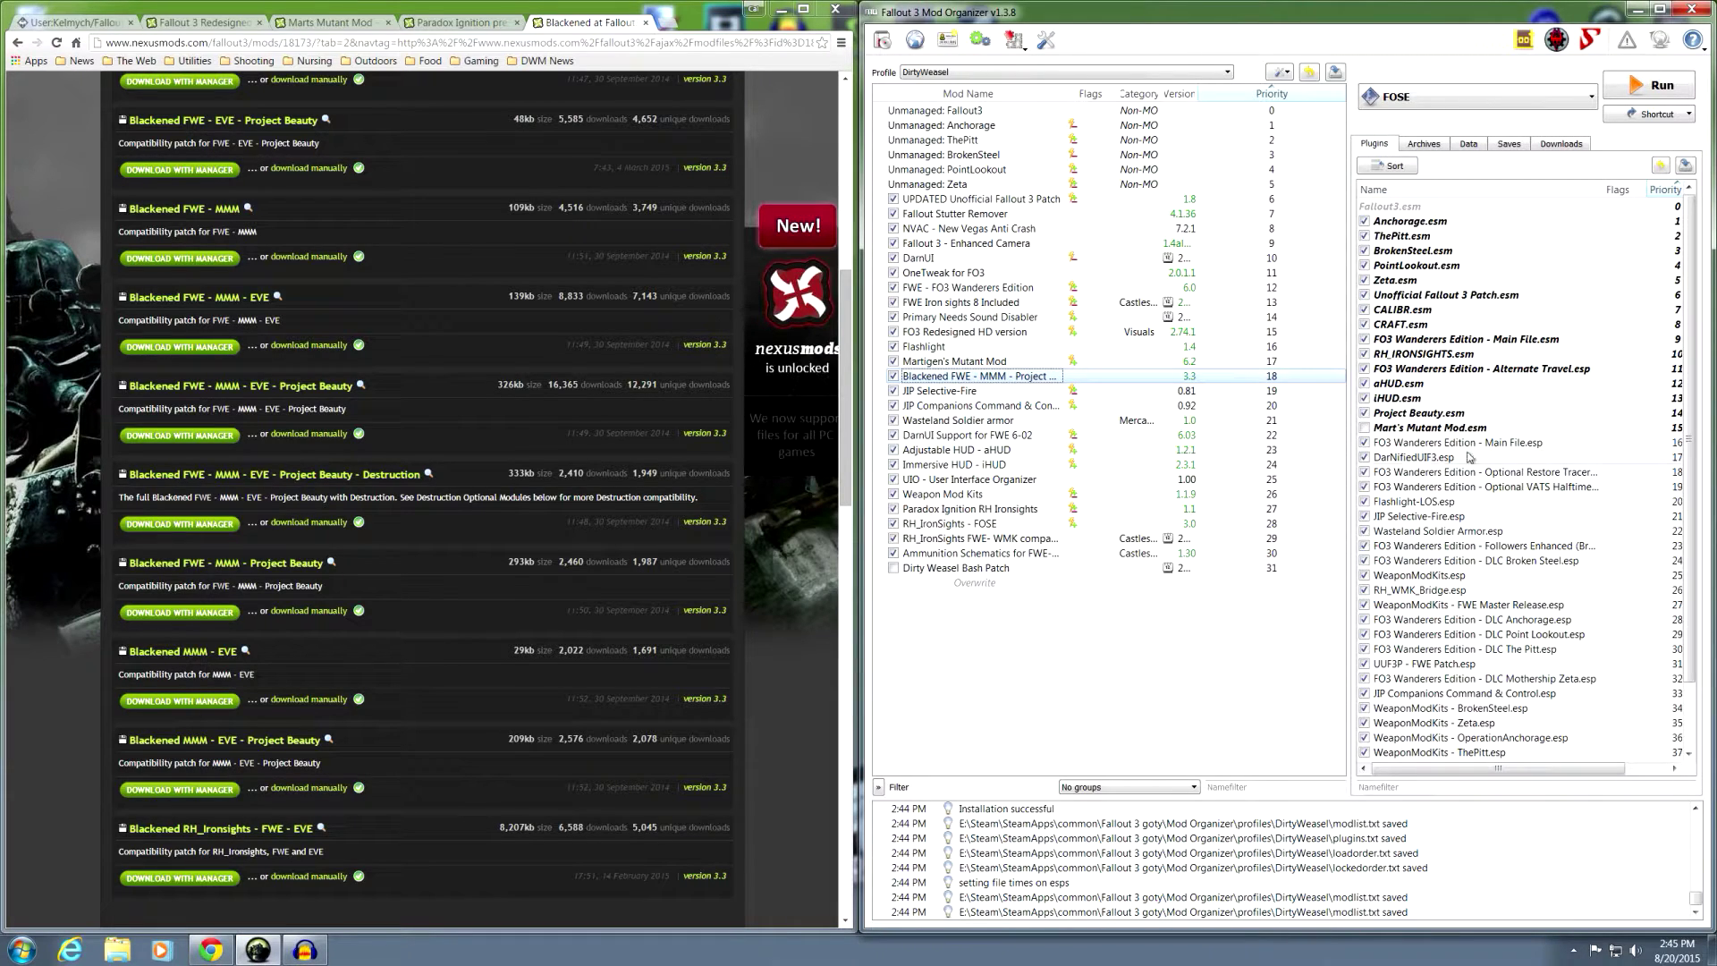
pyautogui.moveTo(1691, 357); pyautogui.dragTo(1698, 421)
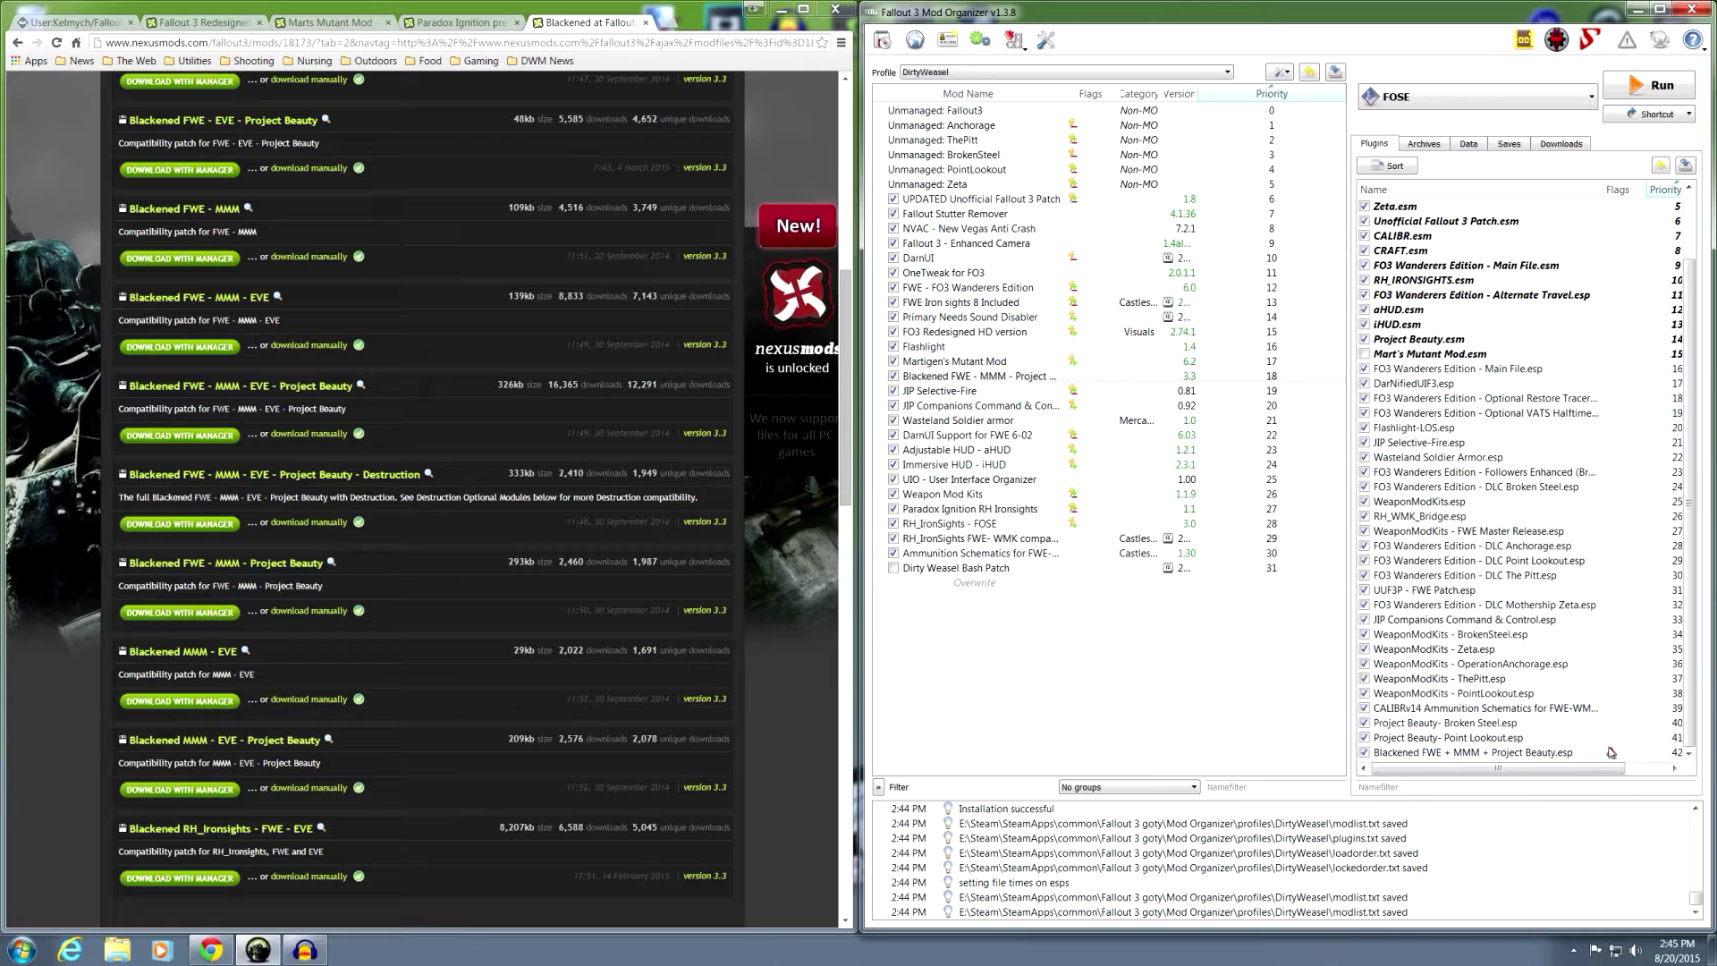
pyautogui.moveTo(1611, 754)
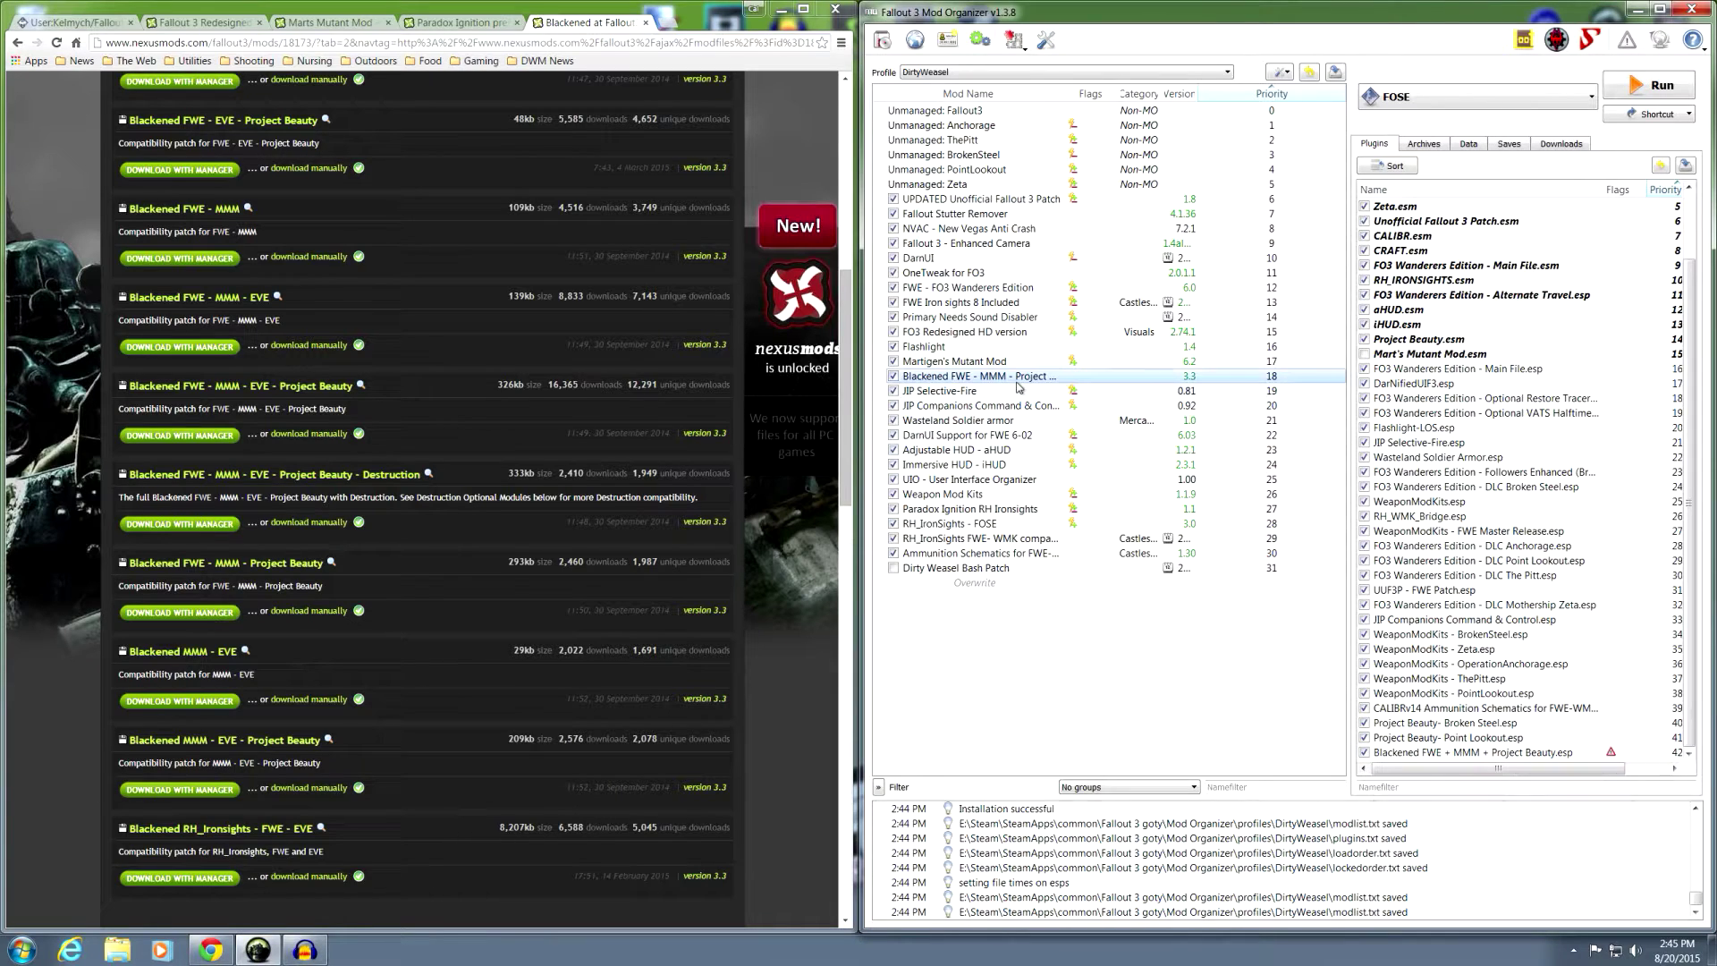
pyautogui.scroll(2, 1688, 591)
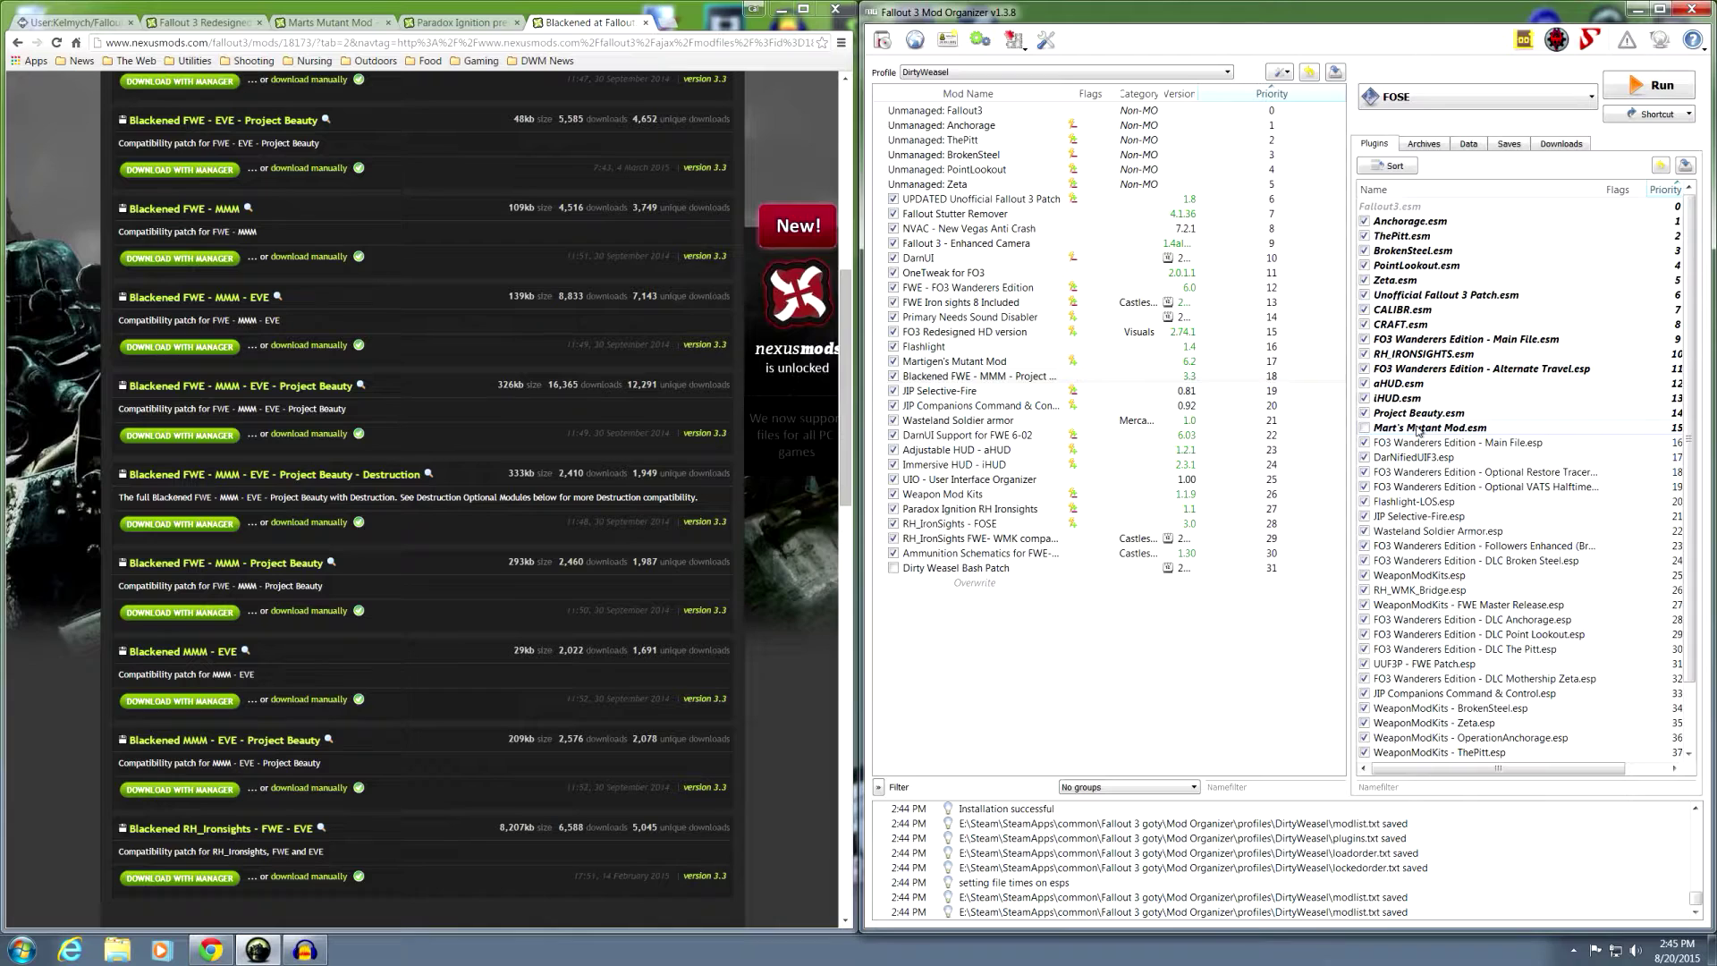
pyautogui.moveTo(1417, 432)
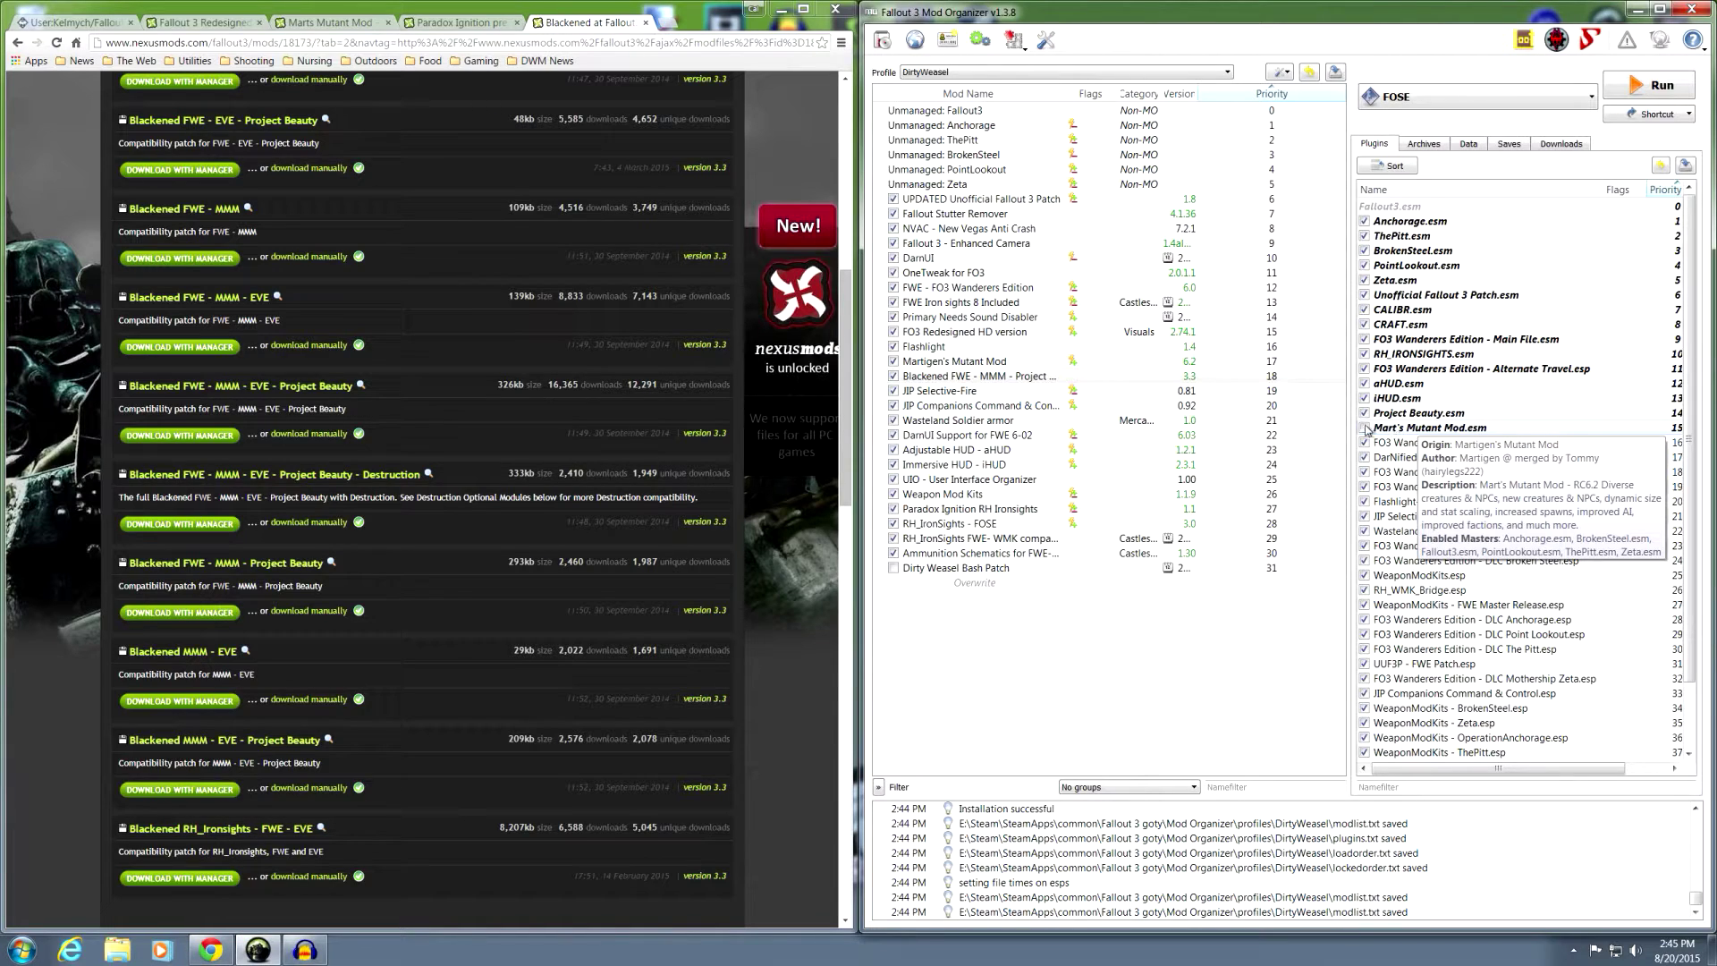
pyautogui.click(1364, 428)
pyautogui.scroll(-1, 1697, 391)
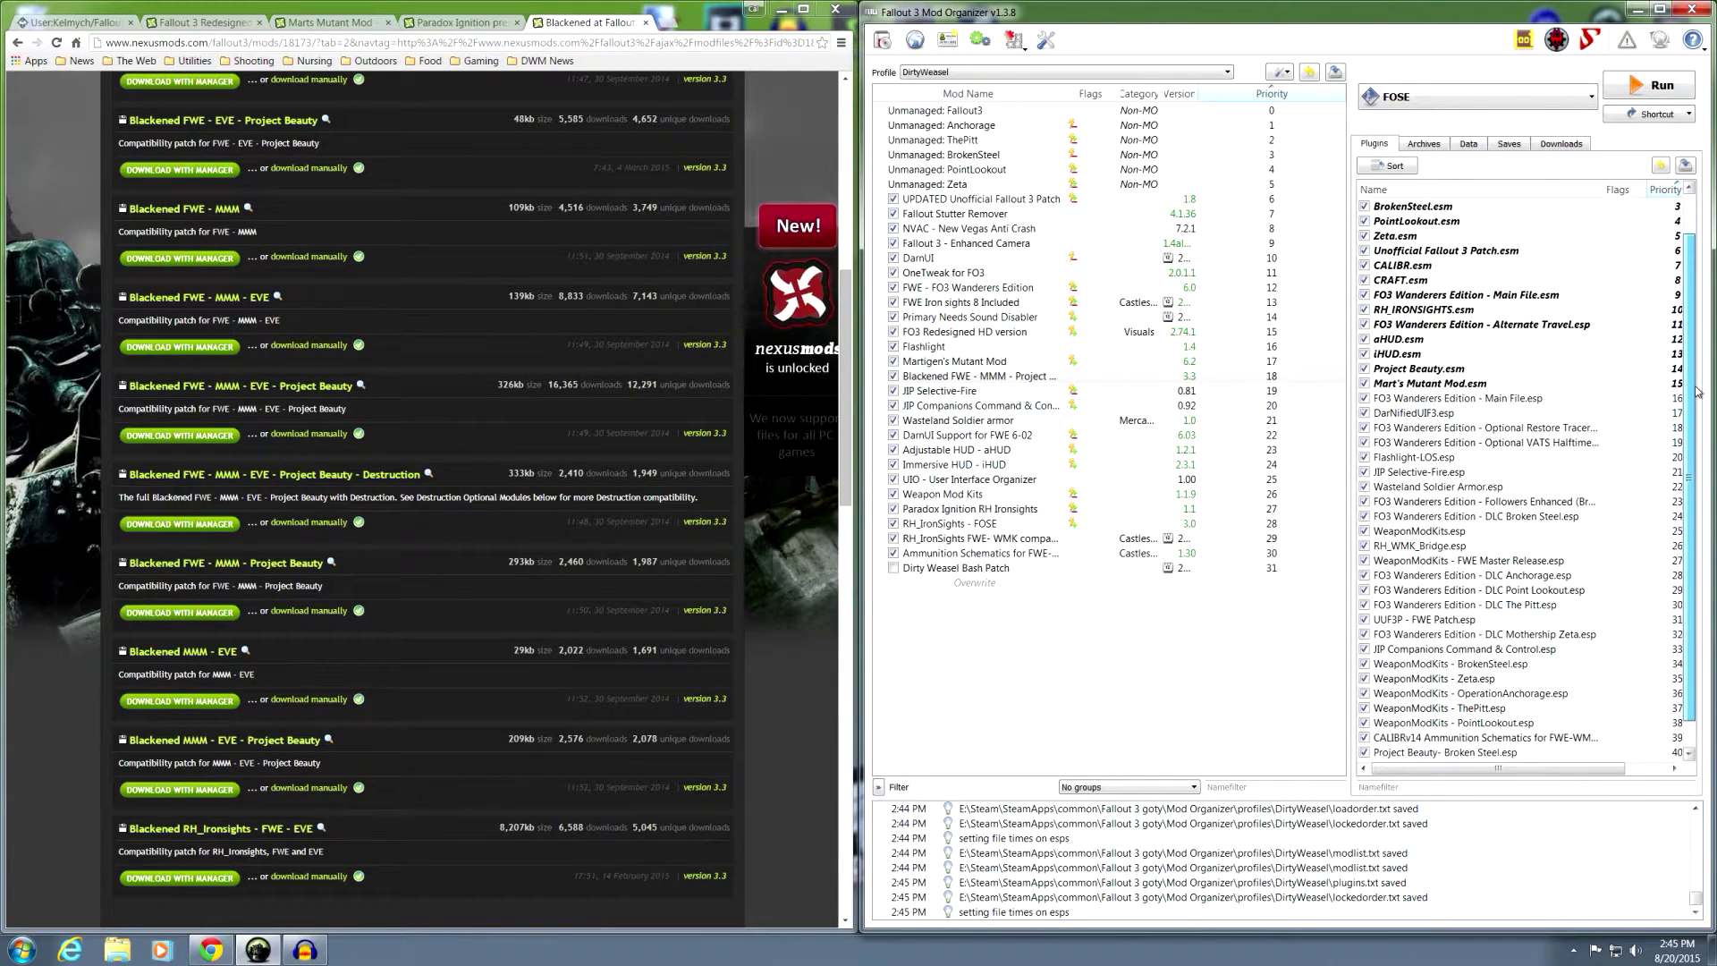
pyautogui.scroll(-1, 1698, 391)
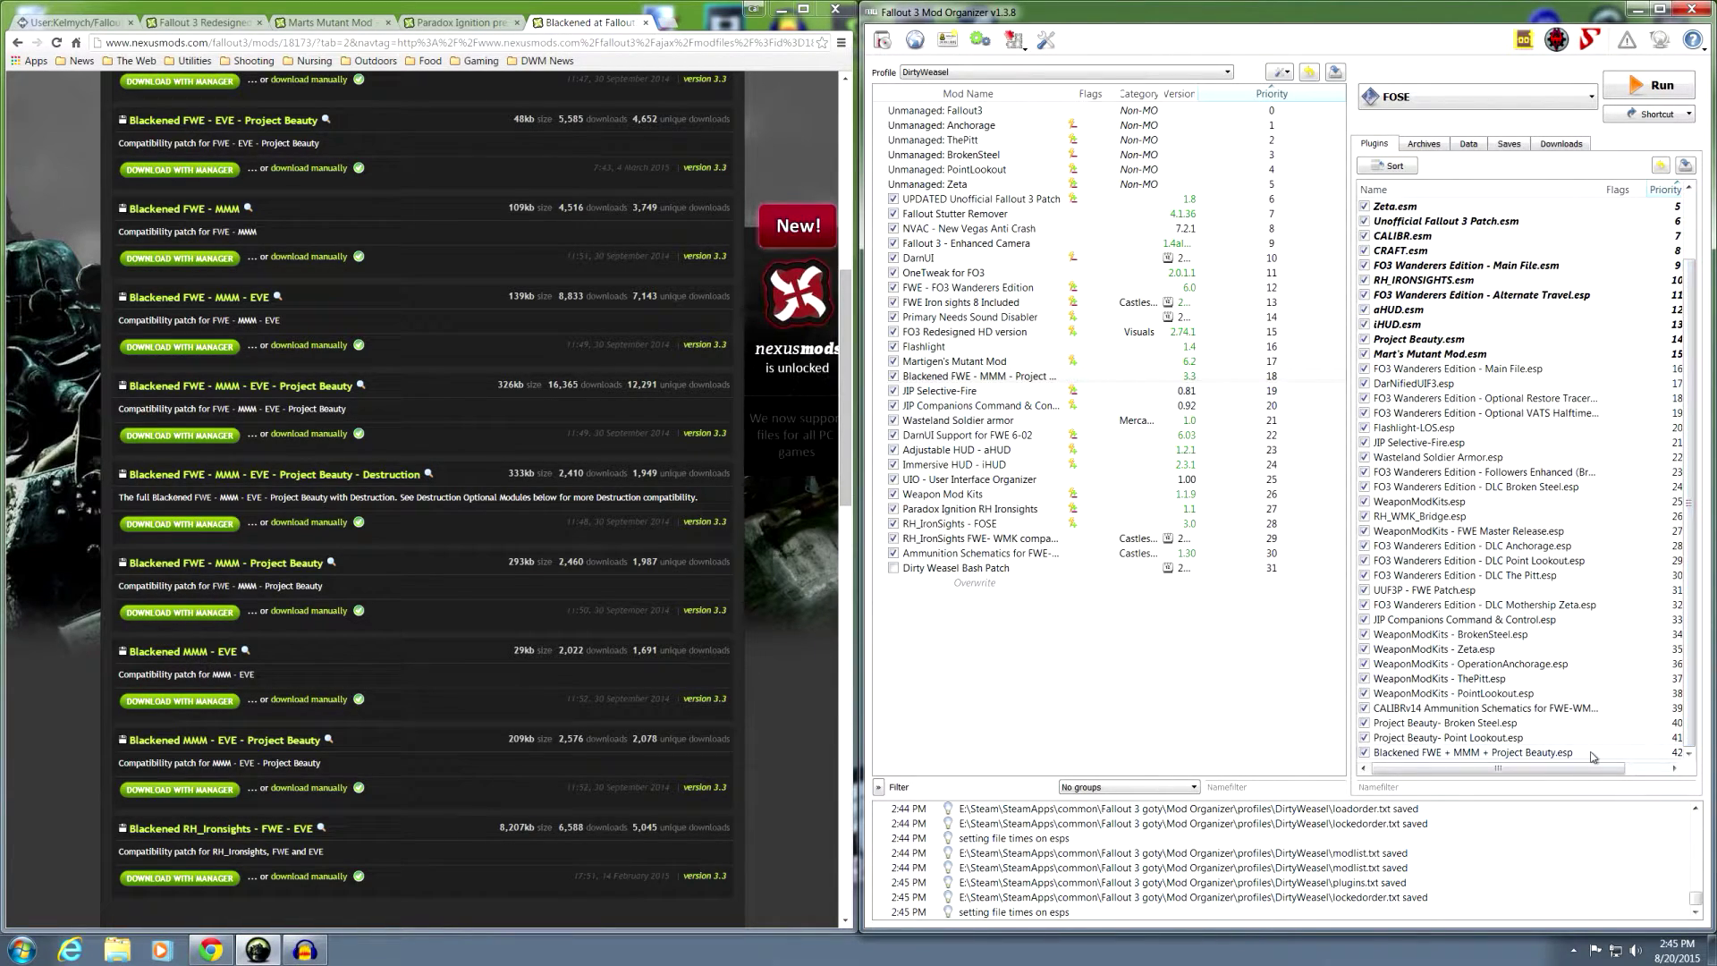
# Check the plugins in LOOT, sort and apply the load order, and close LOOT to review the new plugin order.
pyautogui.moveTo(1590, 512)
pyautogui.click(1523, 40)
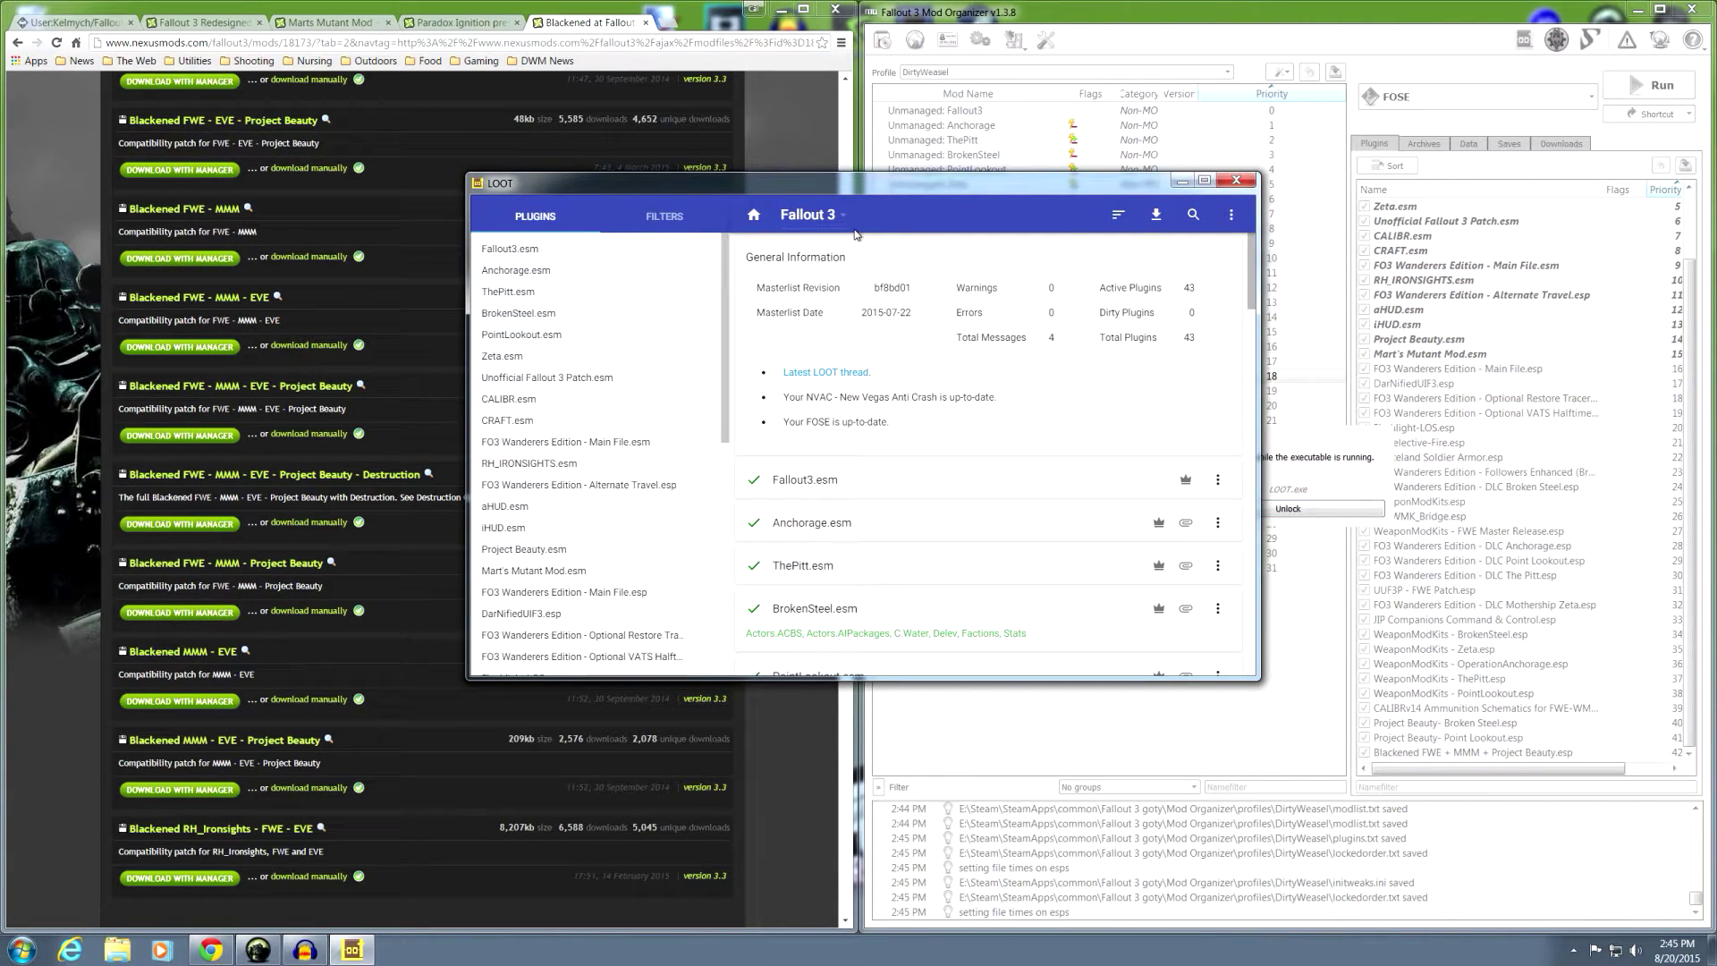
pyautogui.moveTo(1251, 268); pyautogui.dragTo(1259, 659)
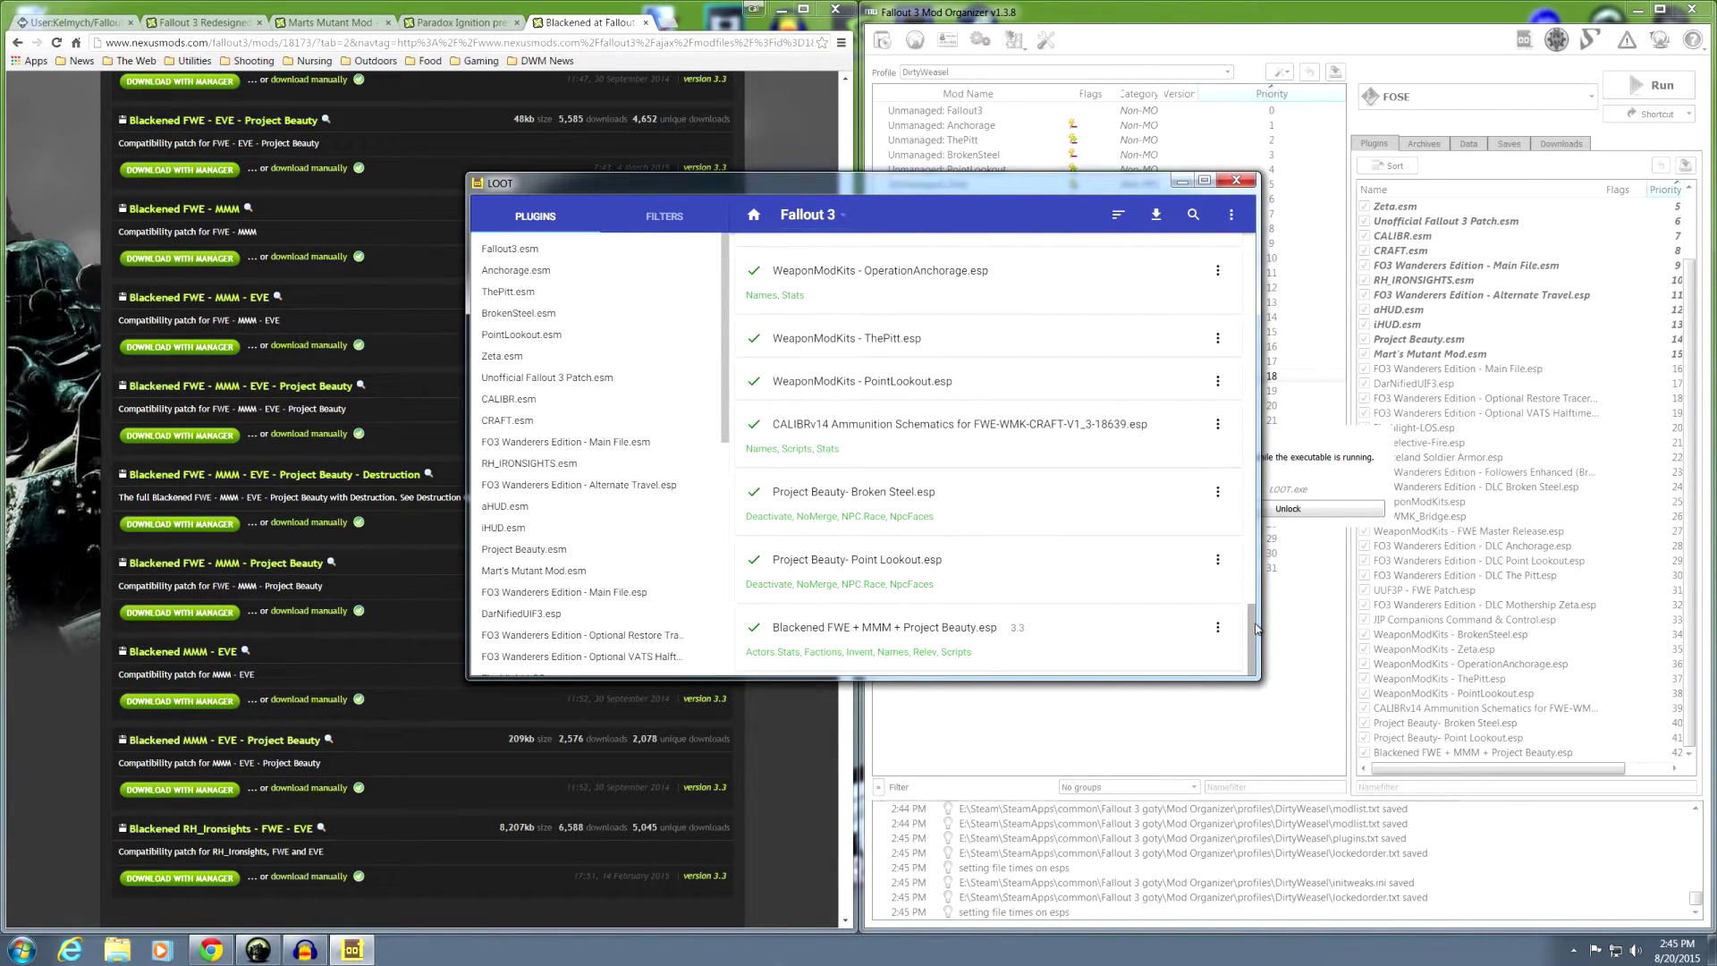
pyautogui.scroll(3, 1247, 609)
pyautogui.scroll(-3, 1247, 609)
pyautogui.moveTo(1250, 624); pyautogui.dragTo(1253, 388)
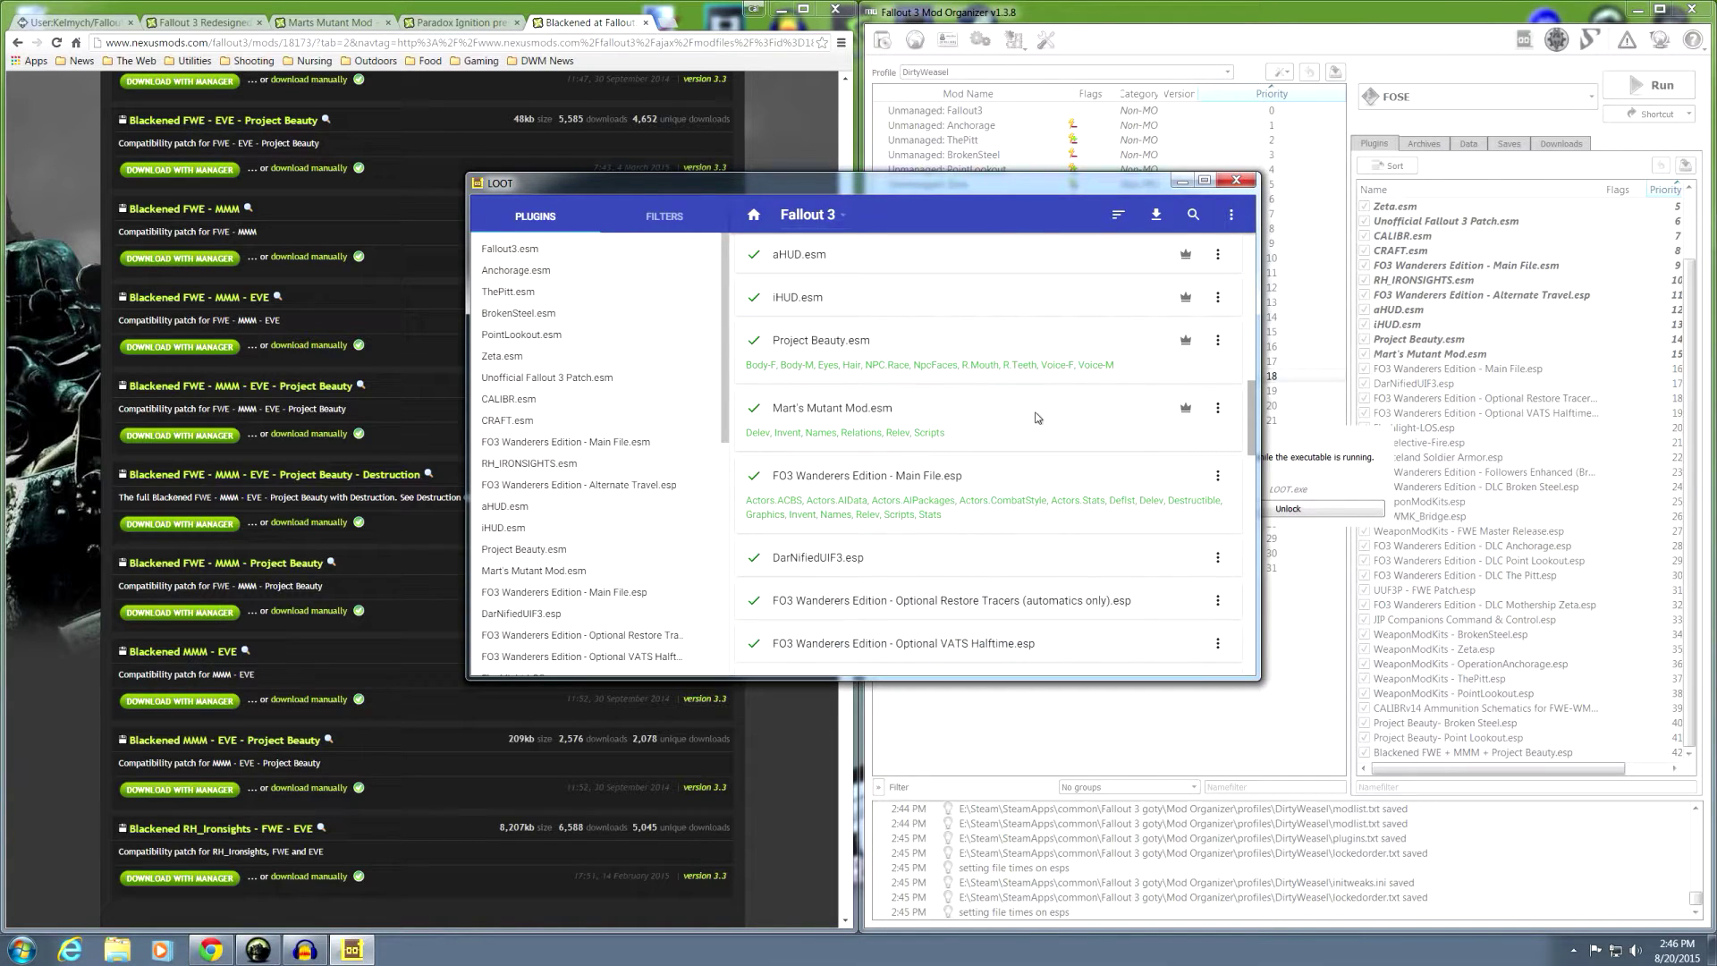
pyautogui.click(1116, 217)
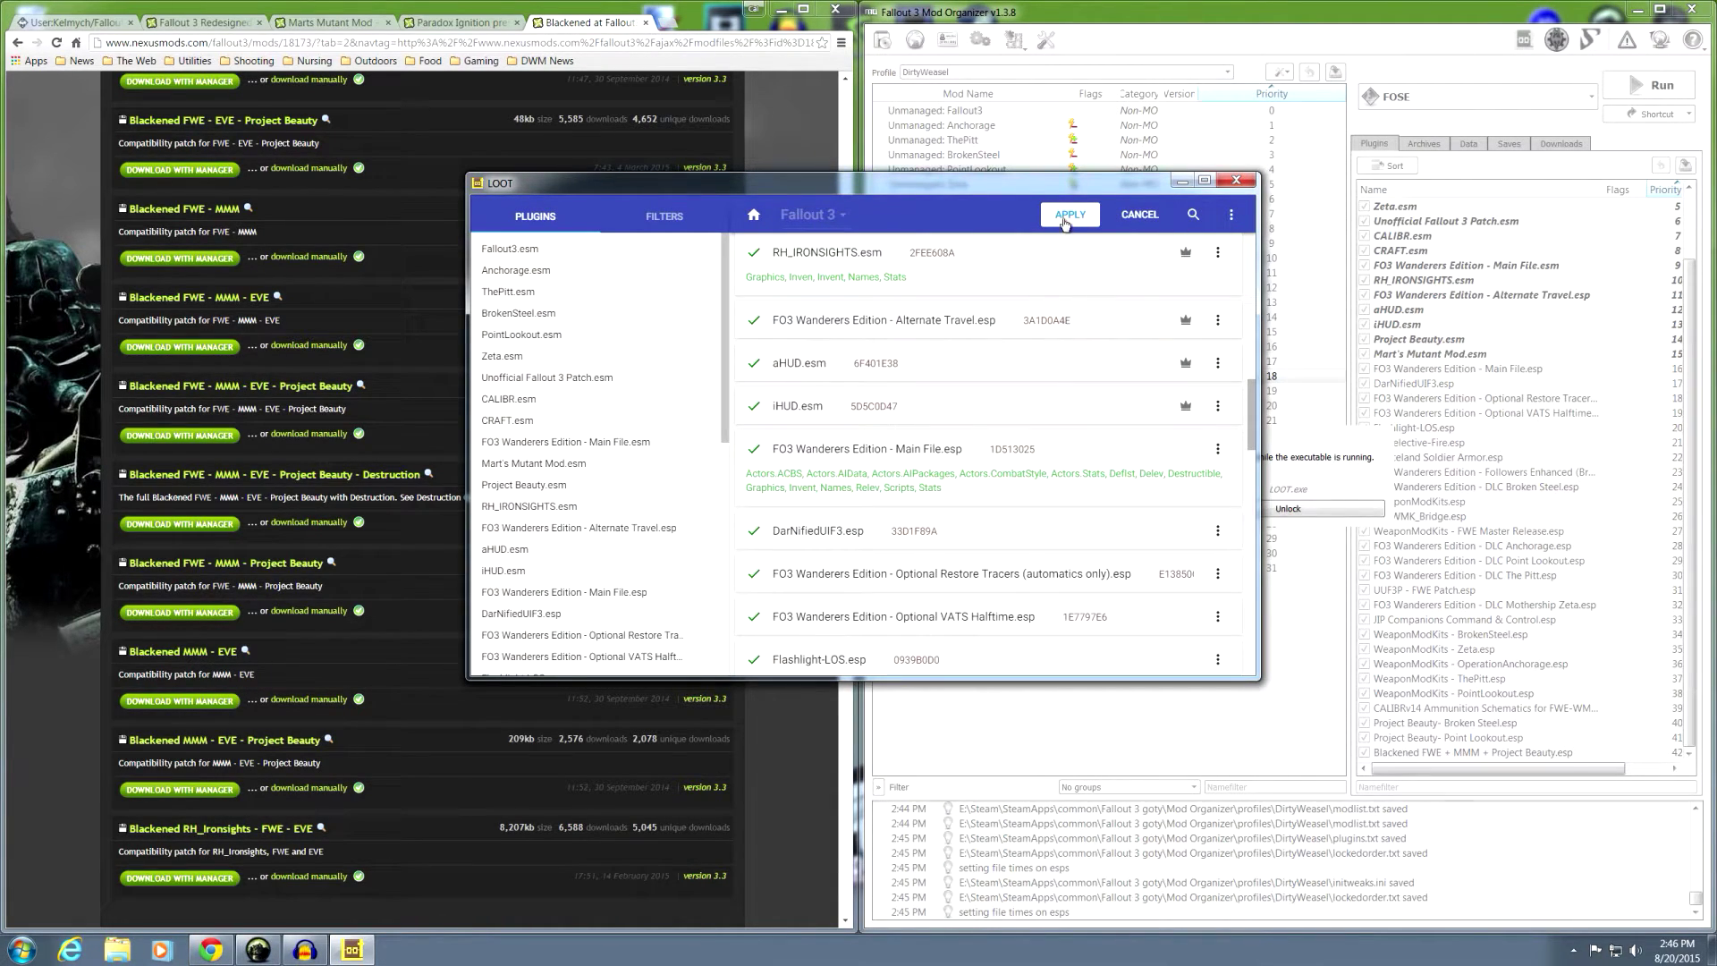
pyautogui.click(1064, 217)
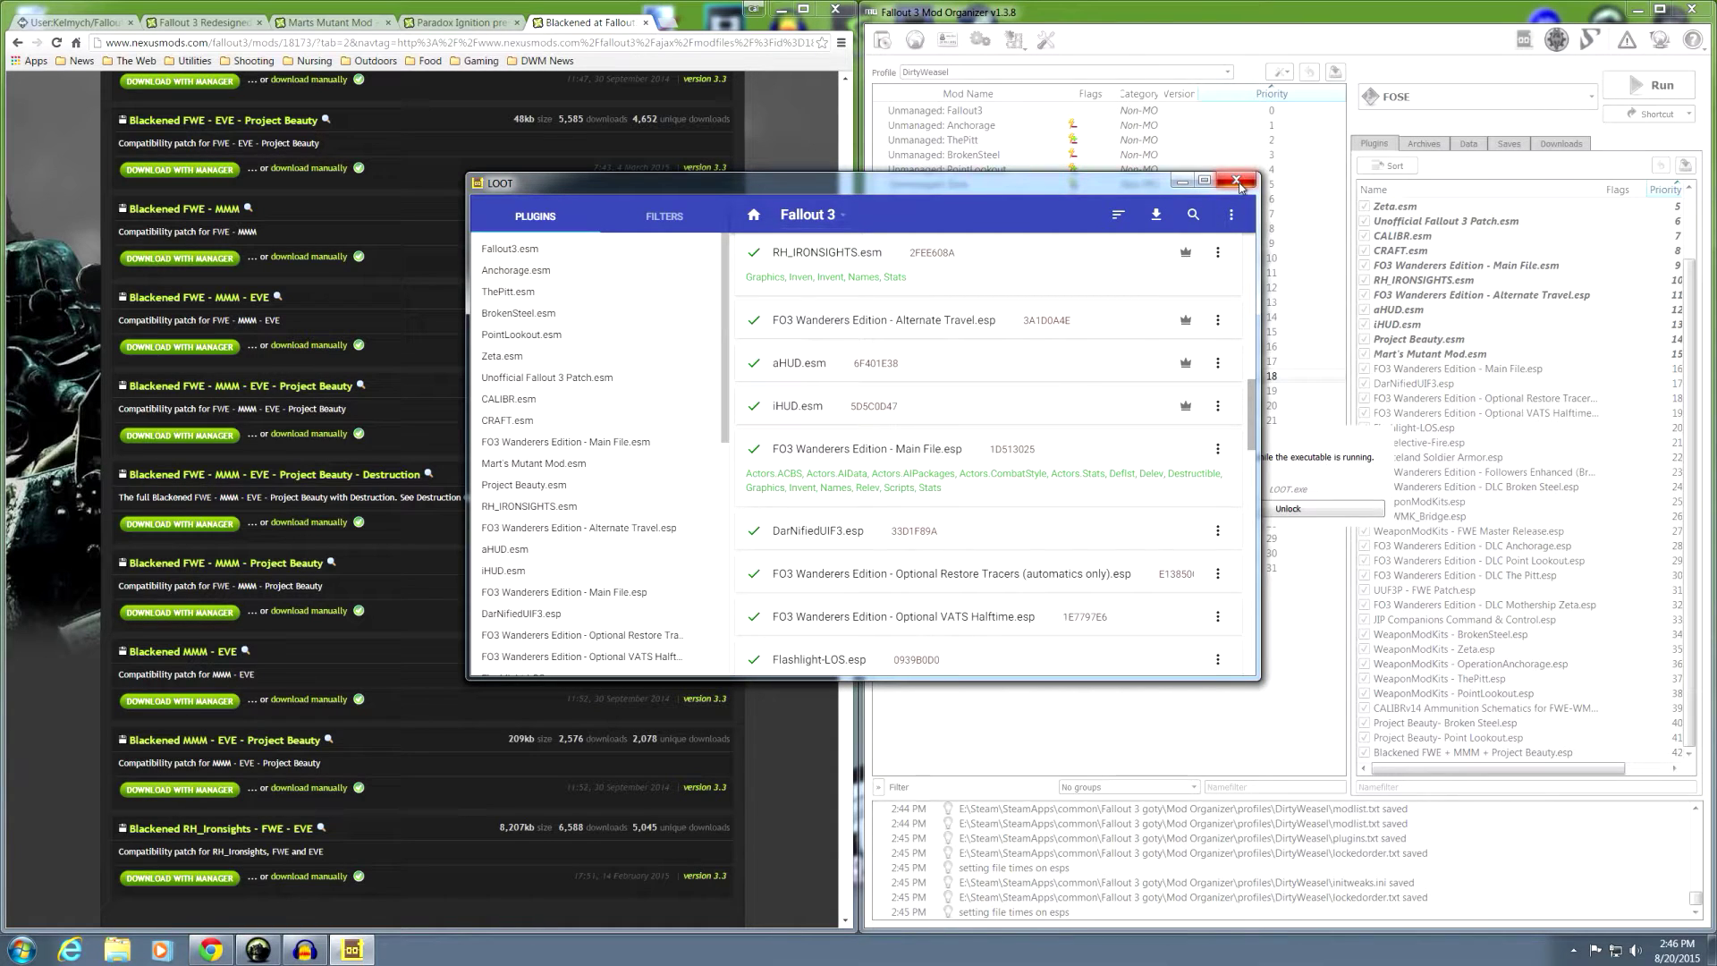
pyautogui.click(1236, 182)
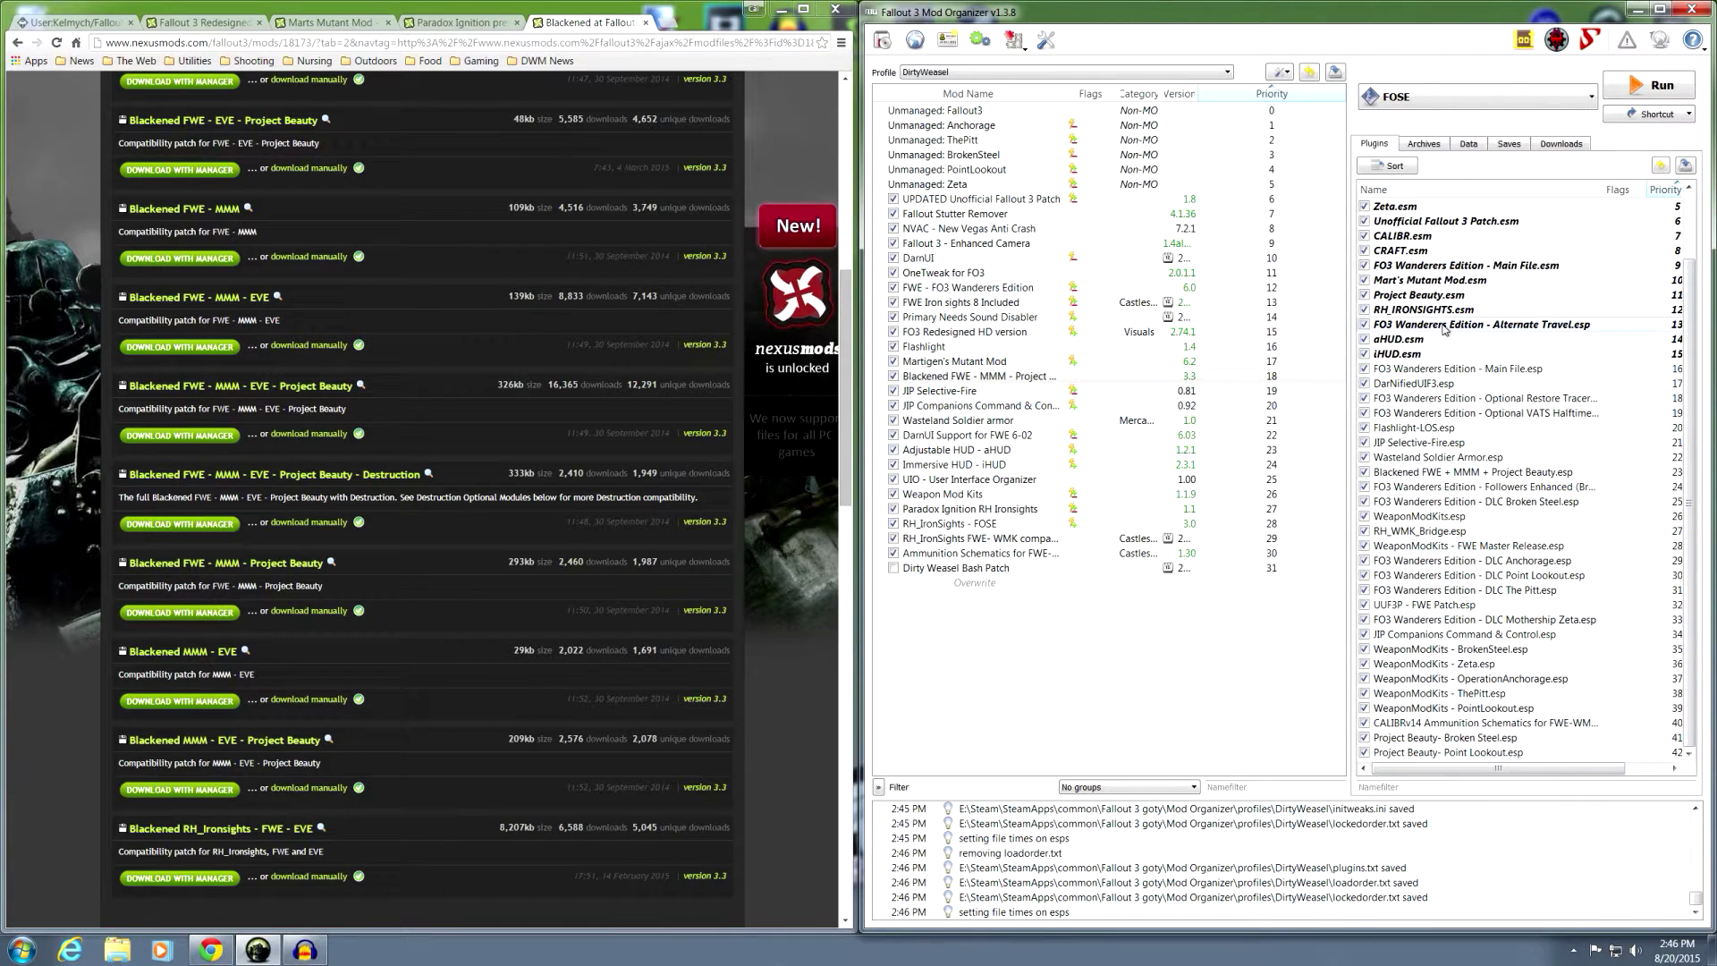
pyautogui.scroll(2, 1677, 272)
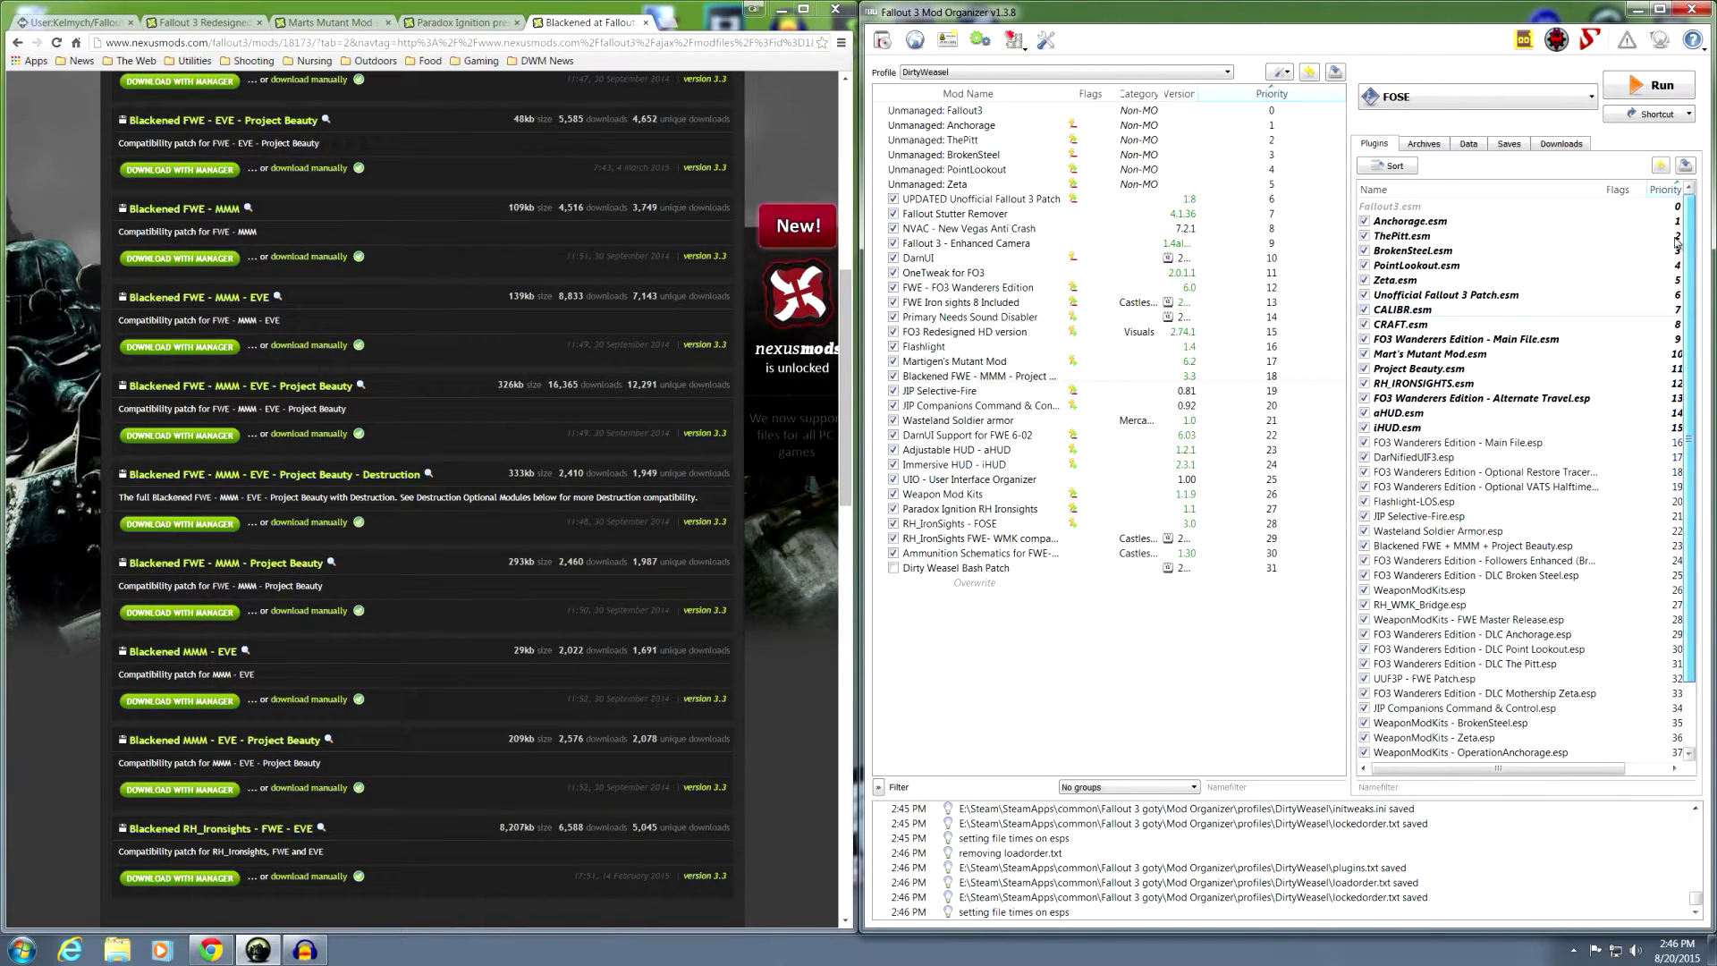
pyautogui.scroll(-2, 1677, 241)
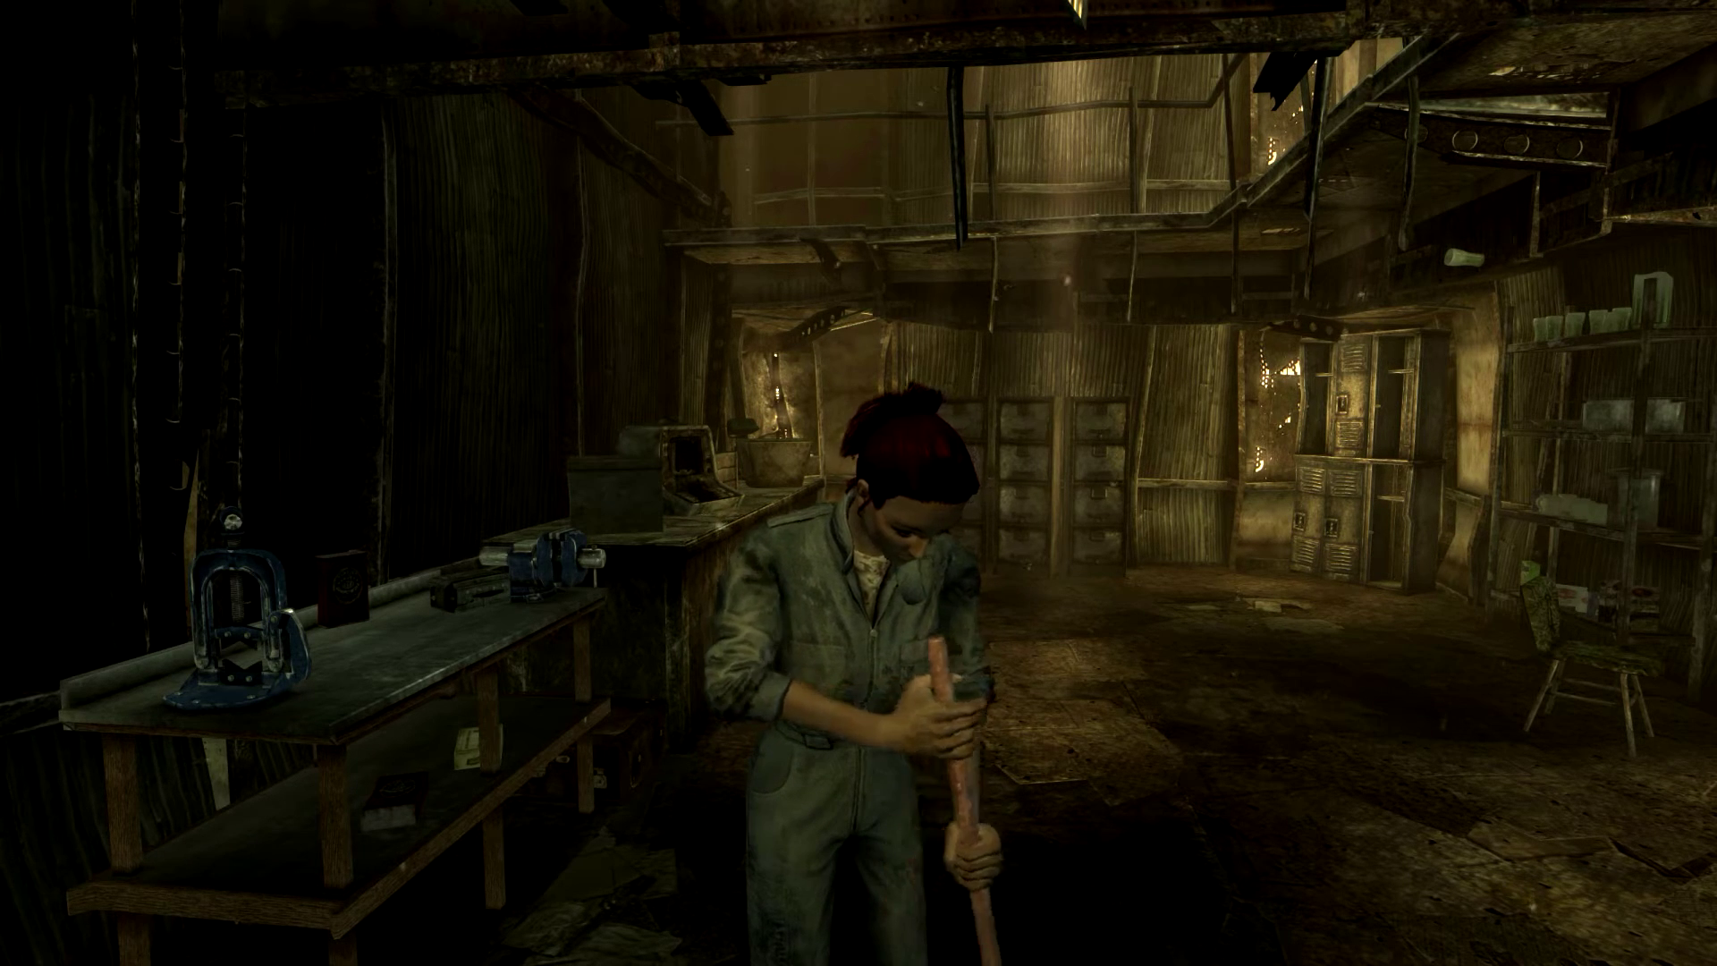
# Talk to Moira Brown and Colin Moriarty in Fallout 3 to examine their faces, and end both conversations.
pyautogui.press('e')
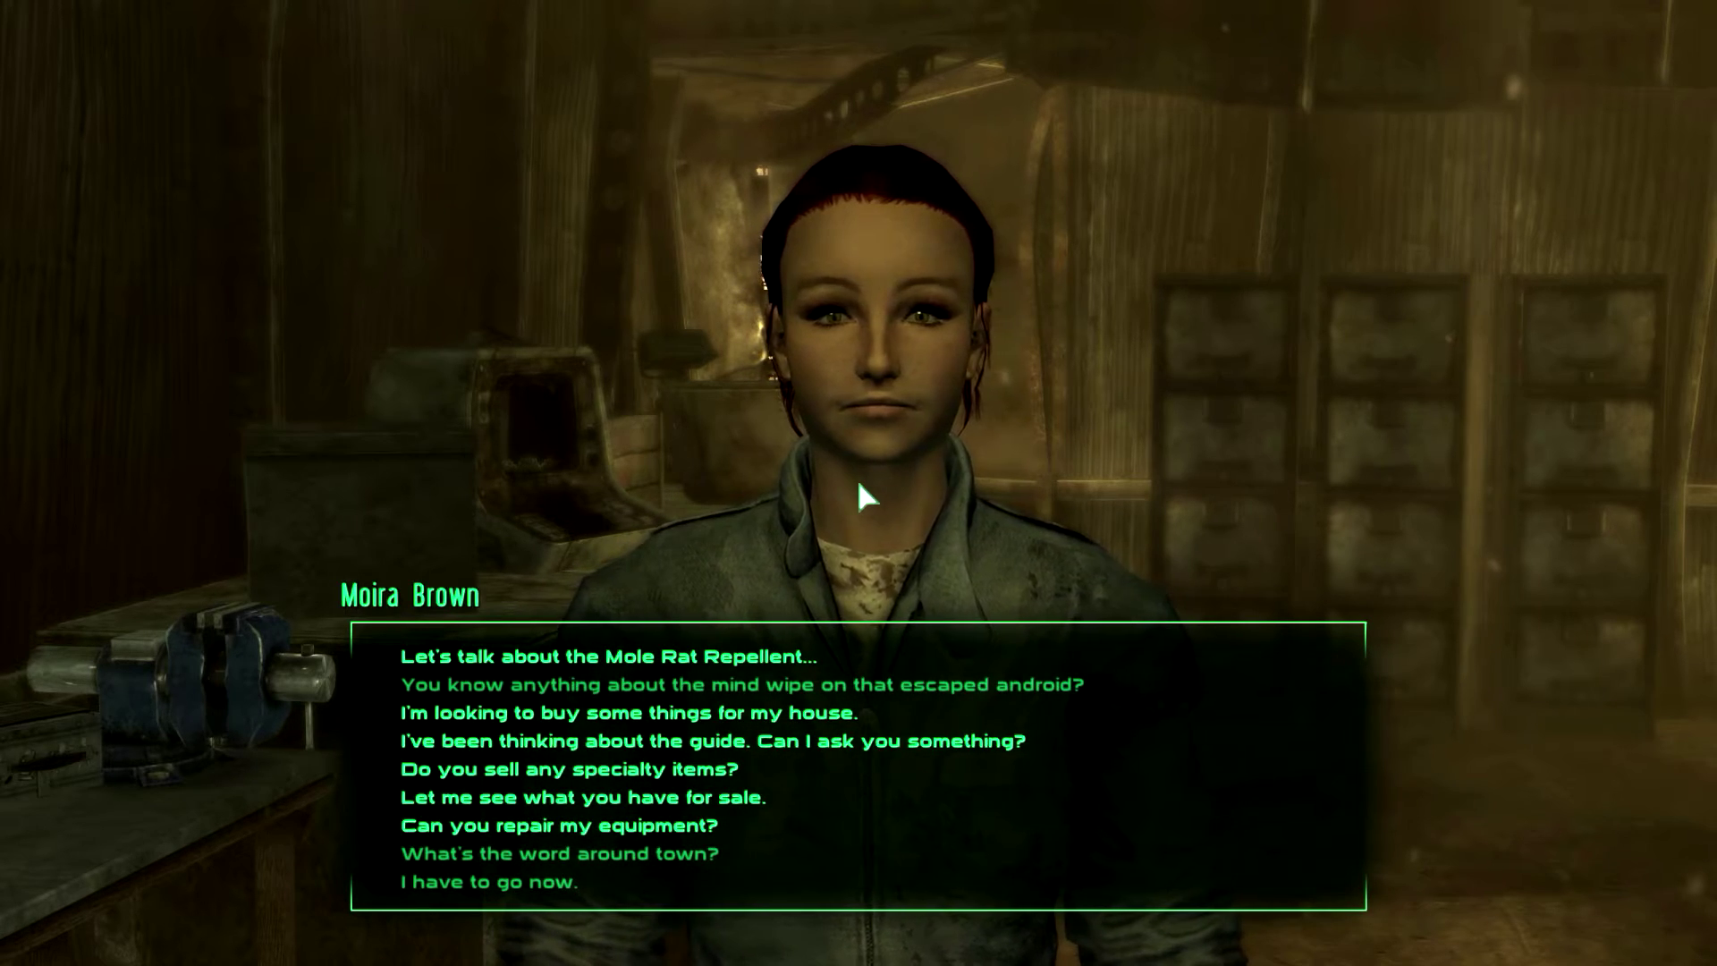
pyautogui.click(398, 879)
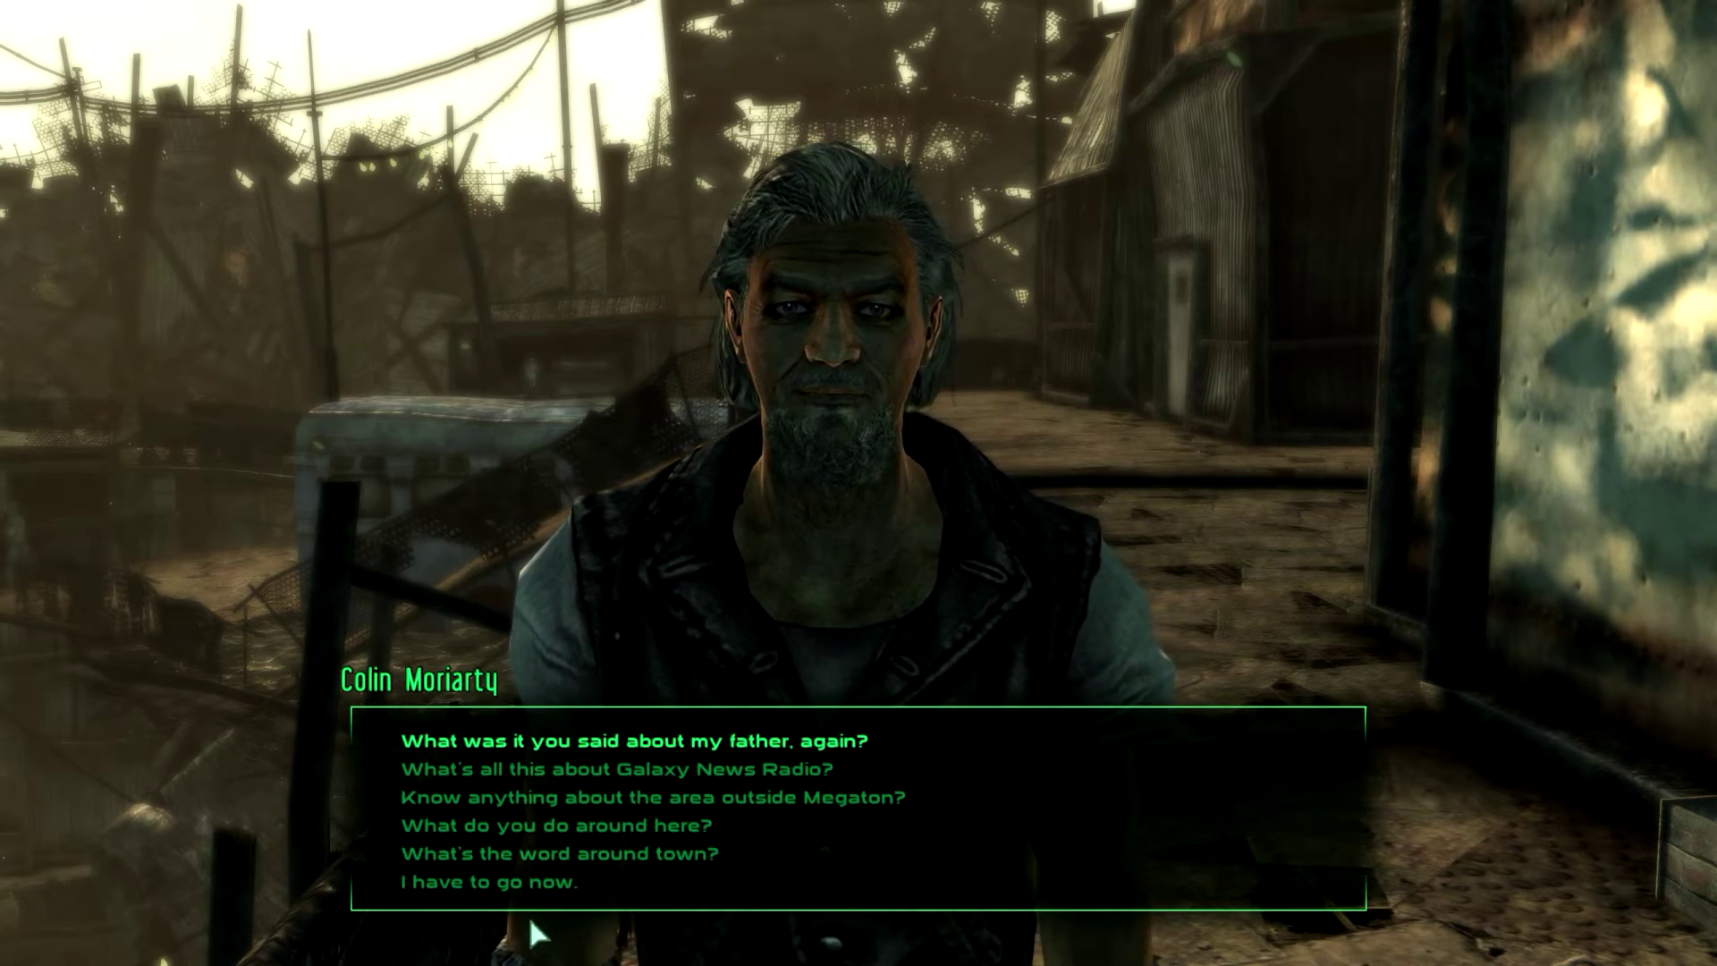
pyautogui.click(513, 882)
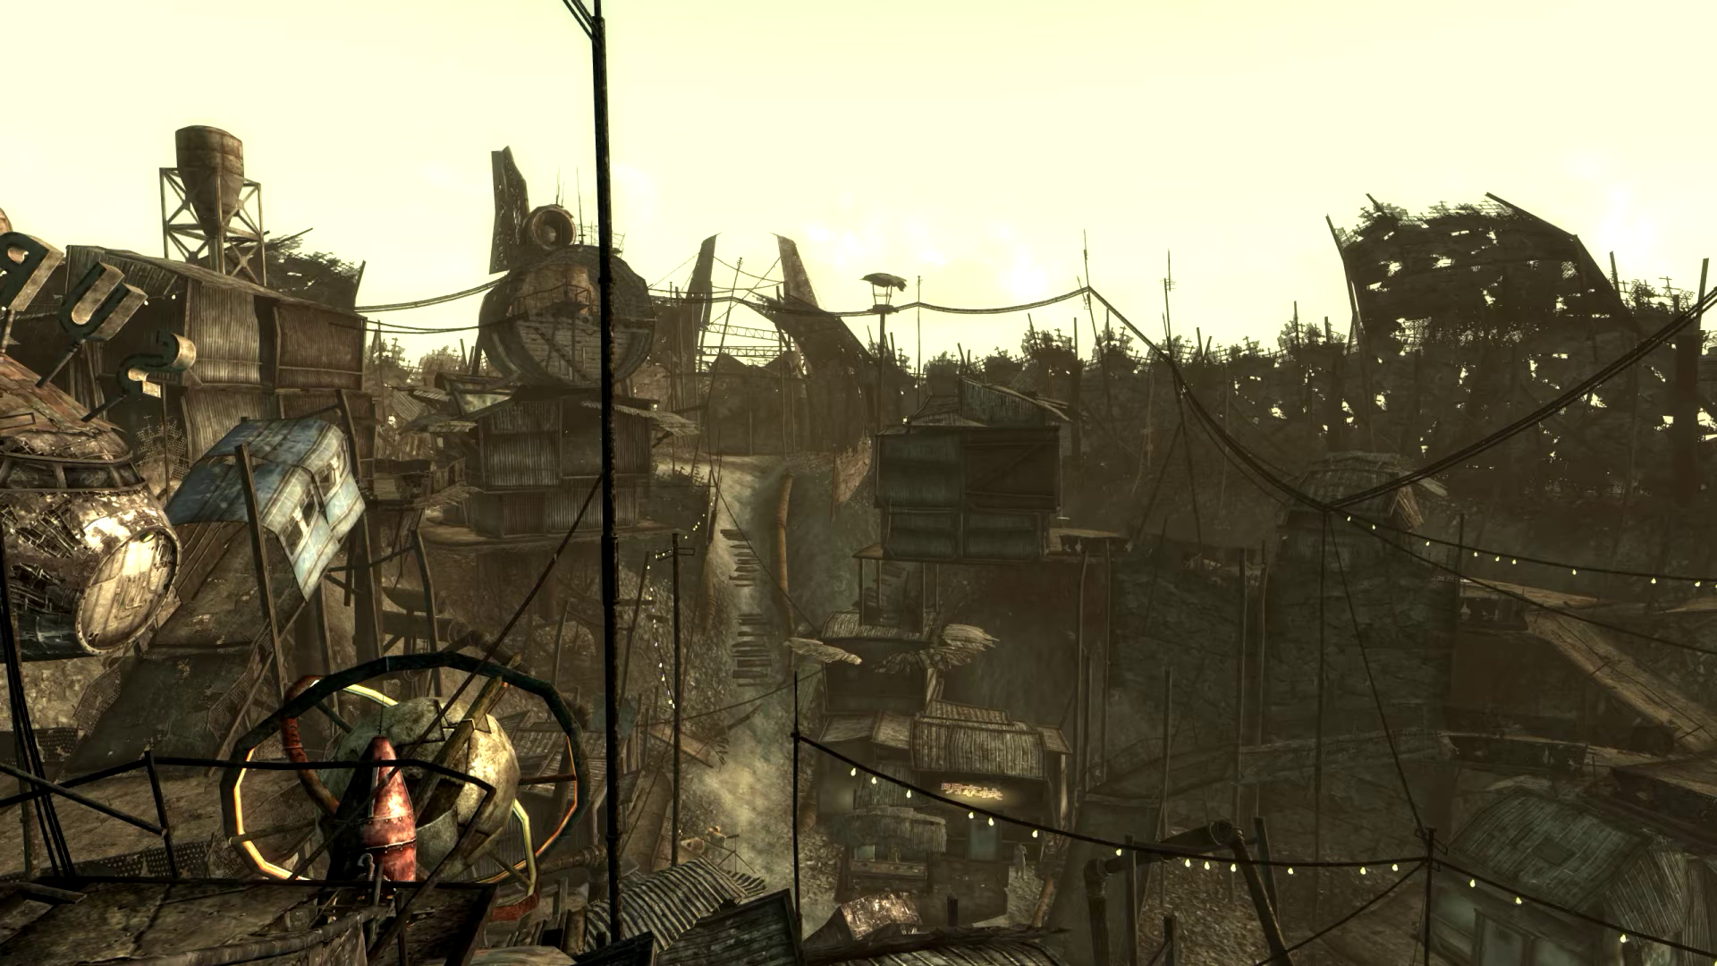
# View the Mart's Mutant Mod Menu from the MMM Control Panel in the Pip-Boy, and exit it without changing options.
pyautogui.press('Tab')
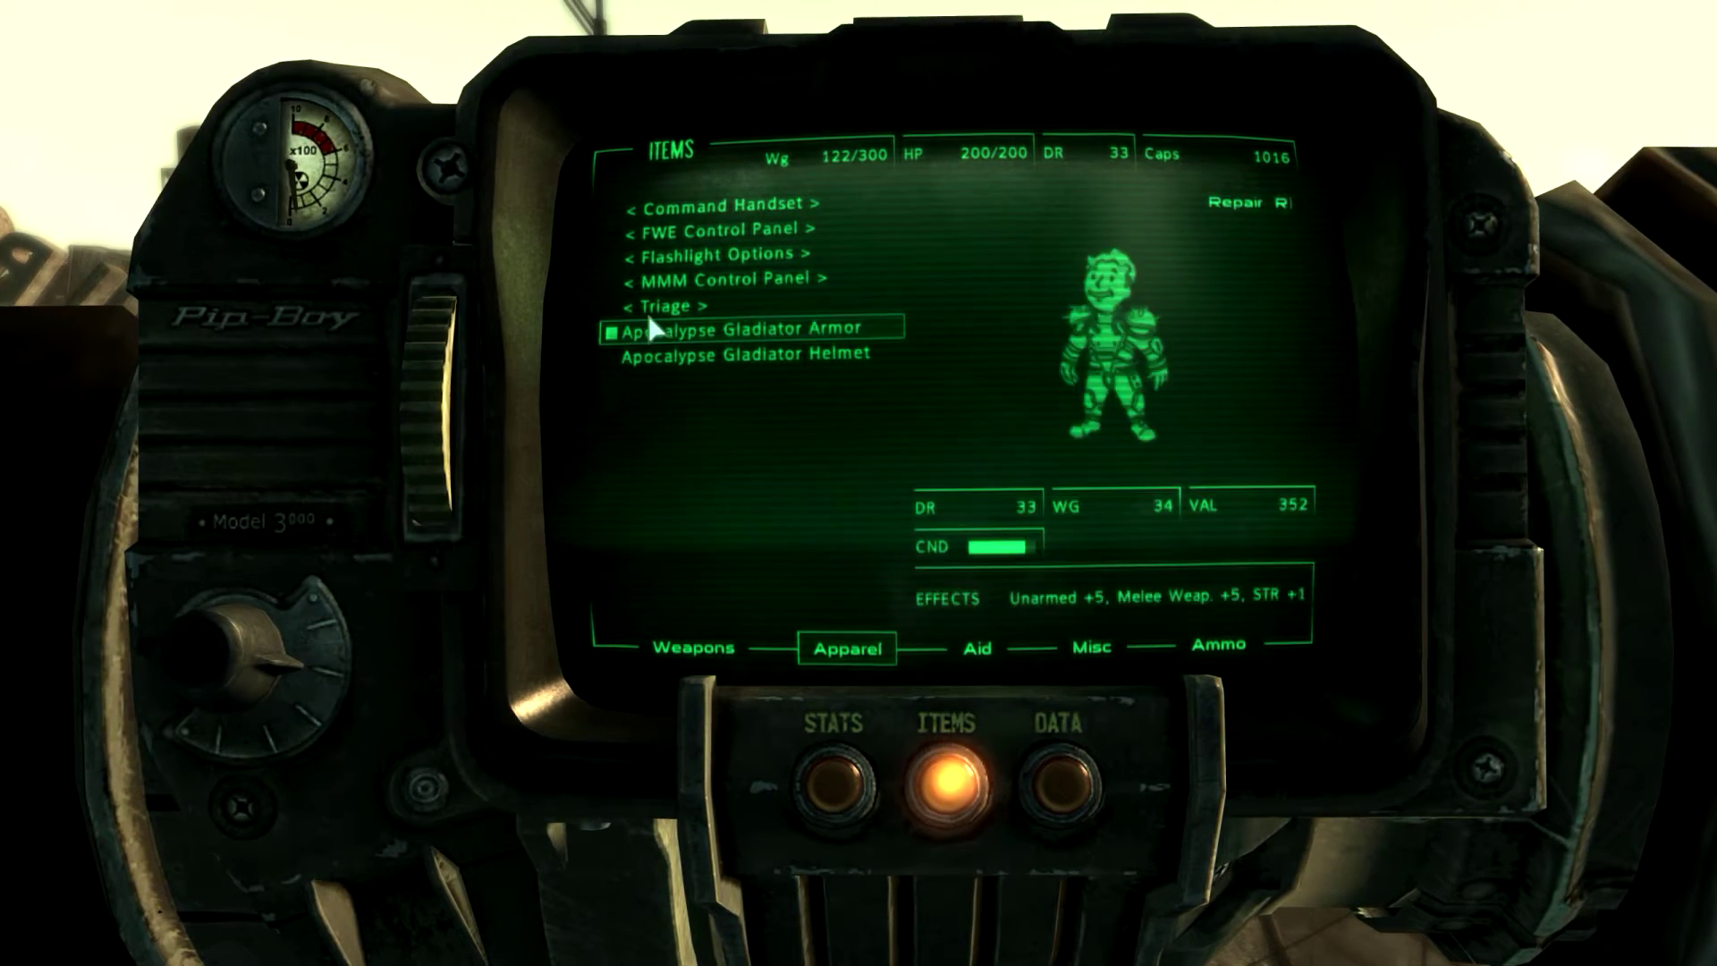
pyautogui.click(776, 277)
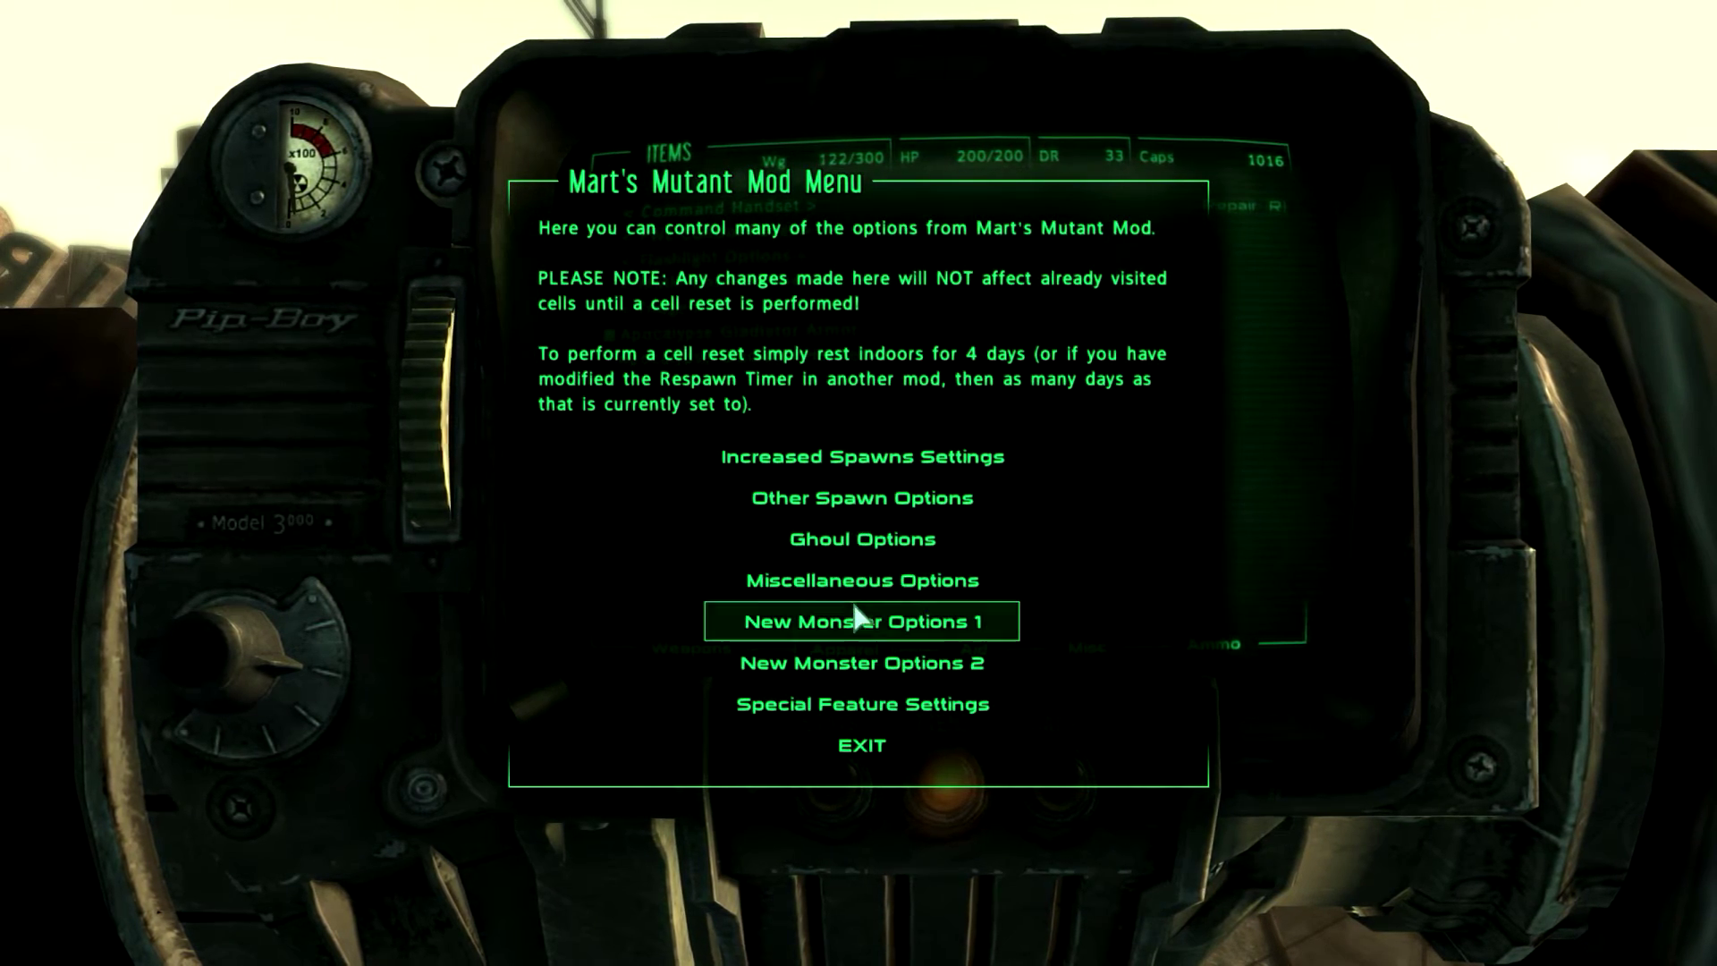
pyautogui.click(861, 747)
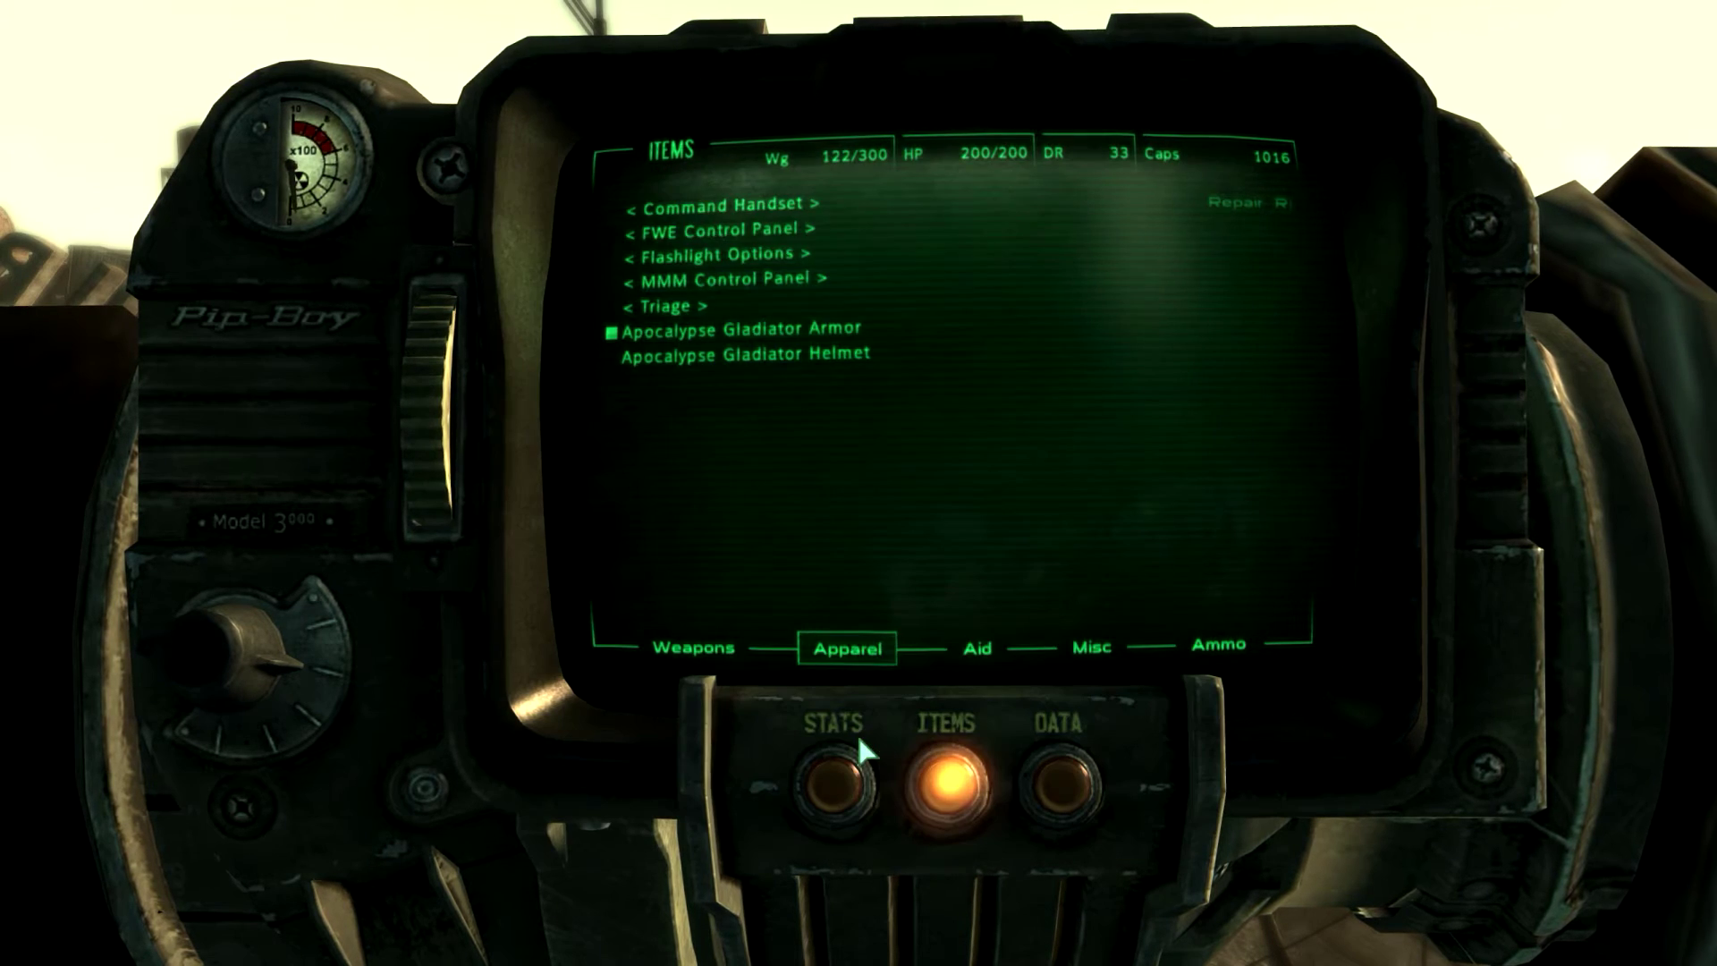
pyautogui.press('Tab')
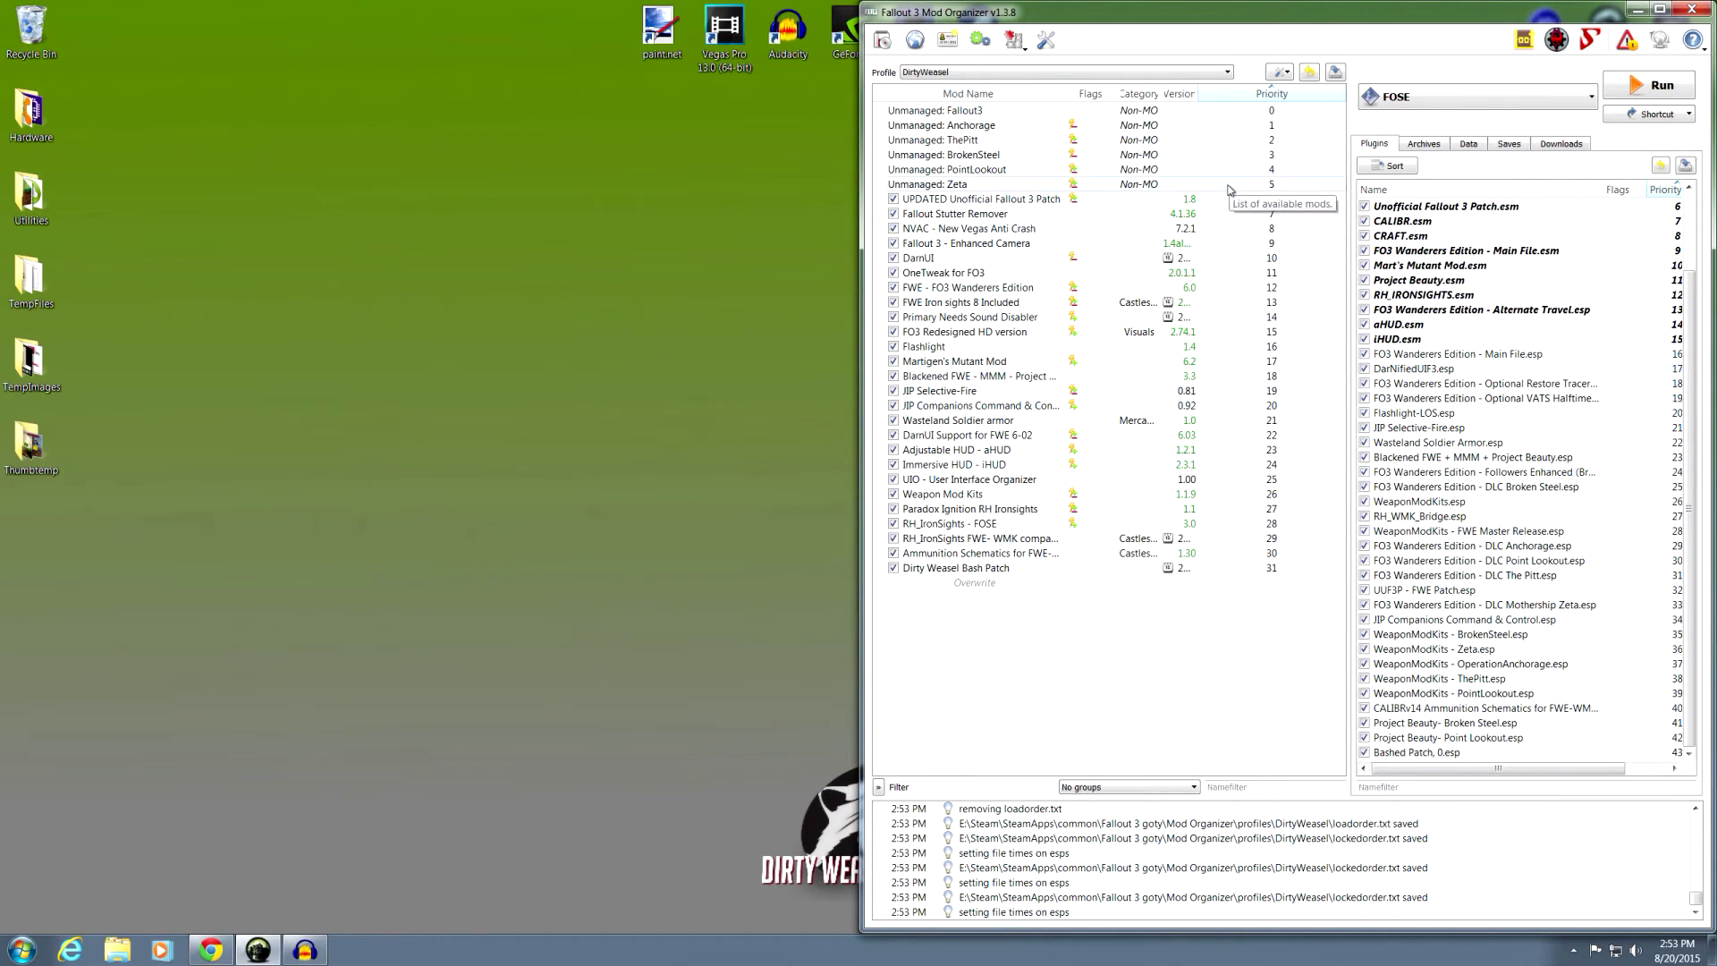
# Switch to Mod Organizer, check the managed archives, and return to the plugin list.
pyautogui.click(1415, 149)
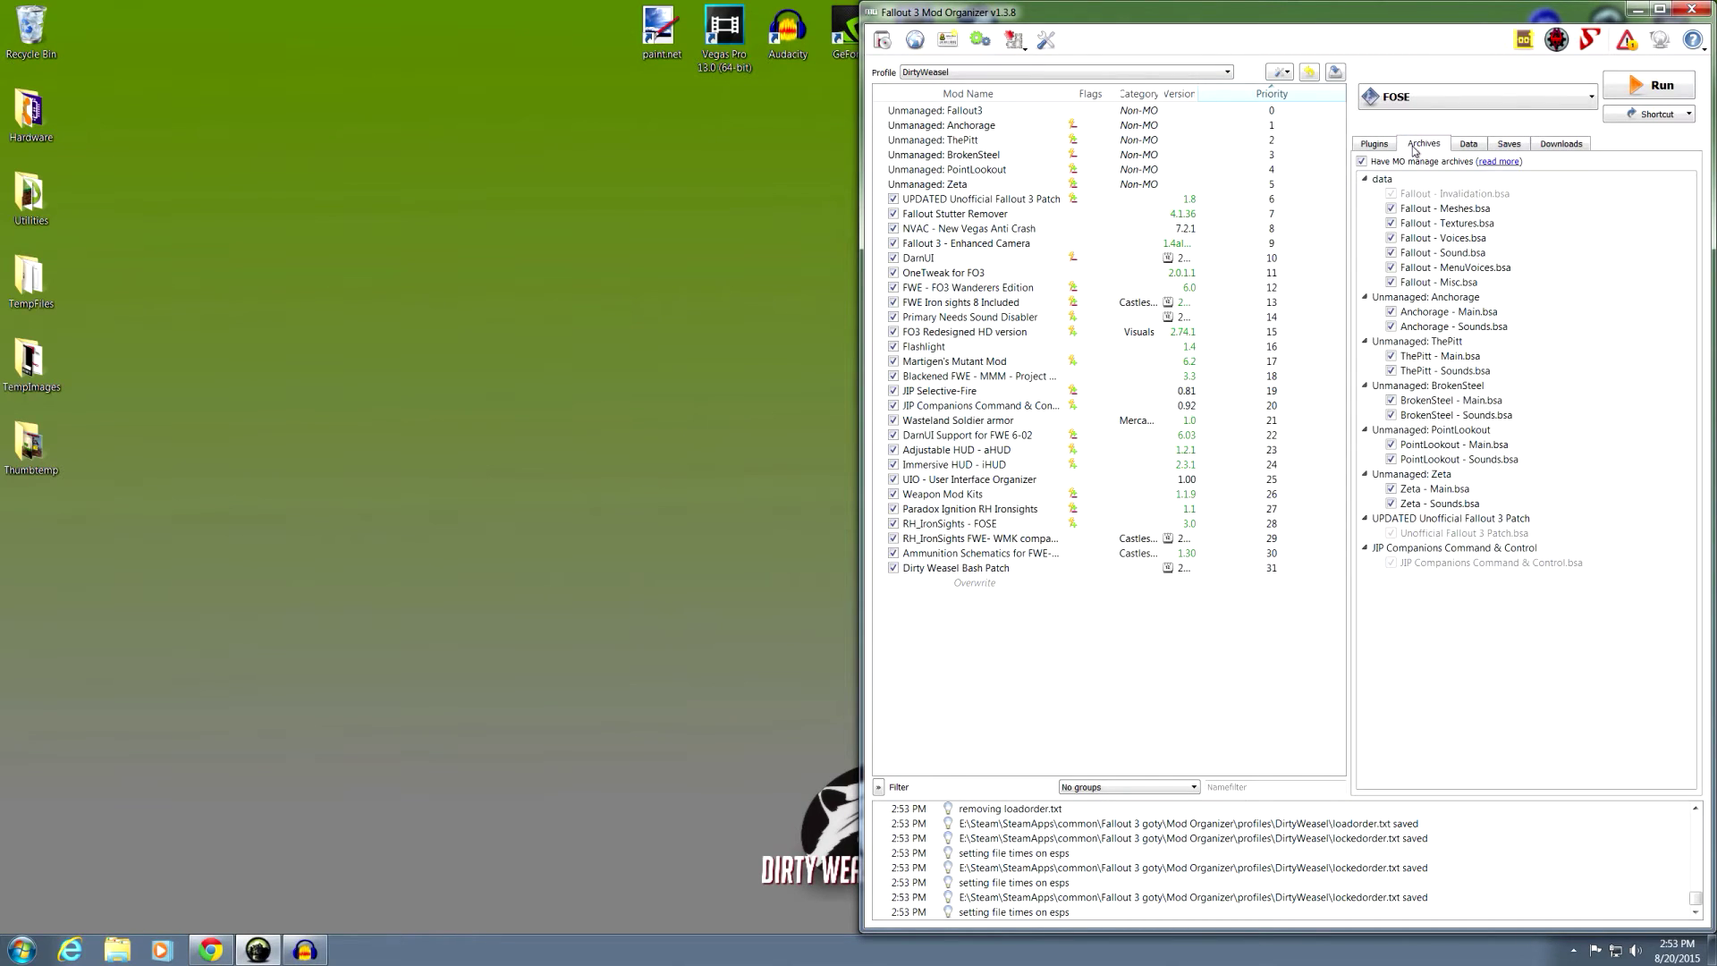
pyautogui.click(1373, 146)
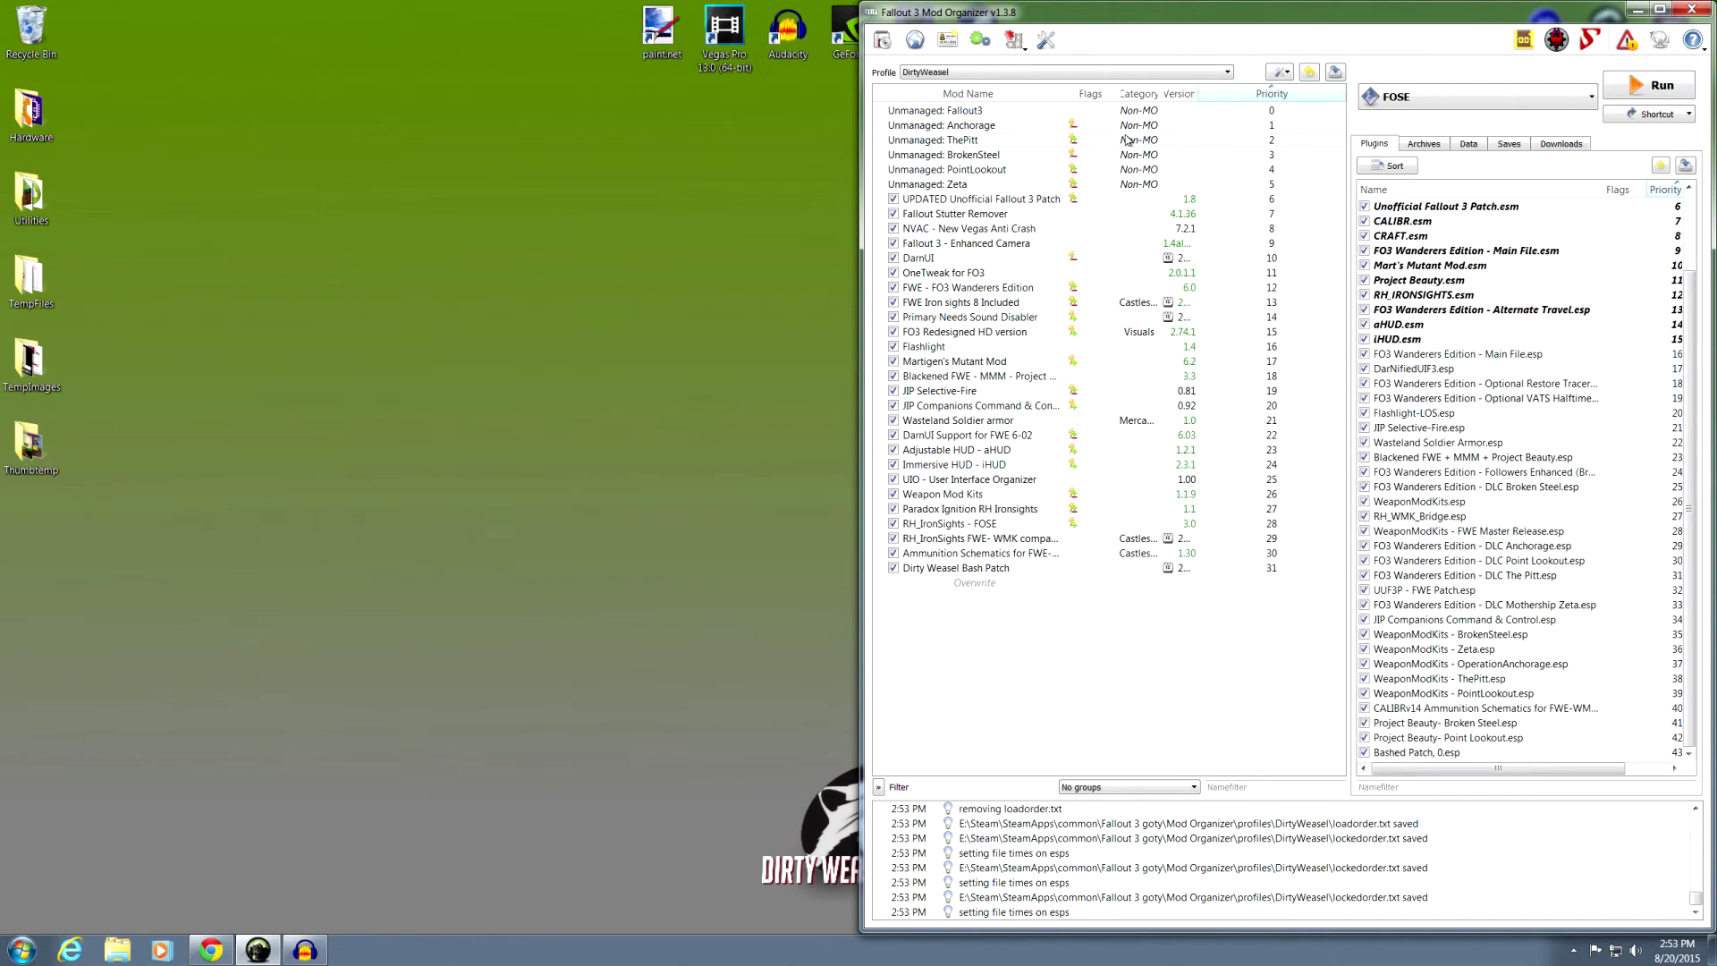
# Turn off Automatic Archive Invalidation for the DirtyWeasel profile, and close Mod Organizer.
pyautogui.click(1225, 73)
pyautogui.click(930, 81)
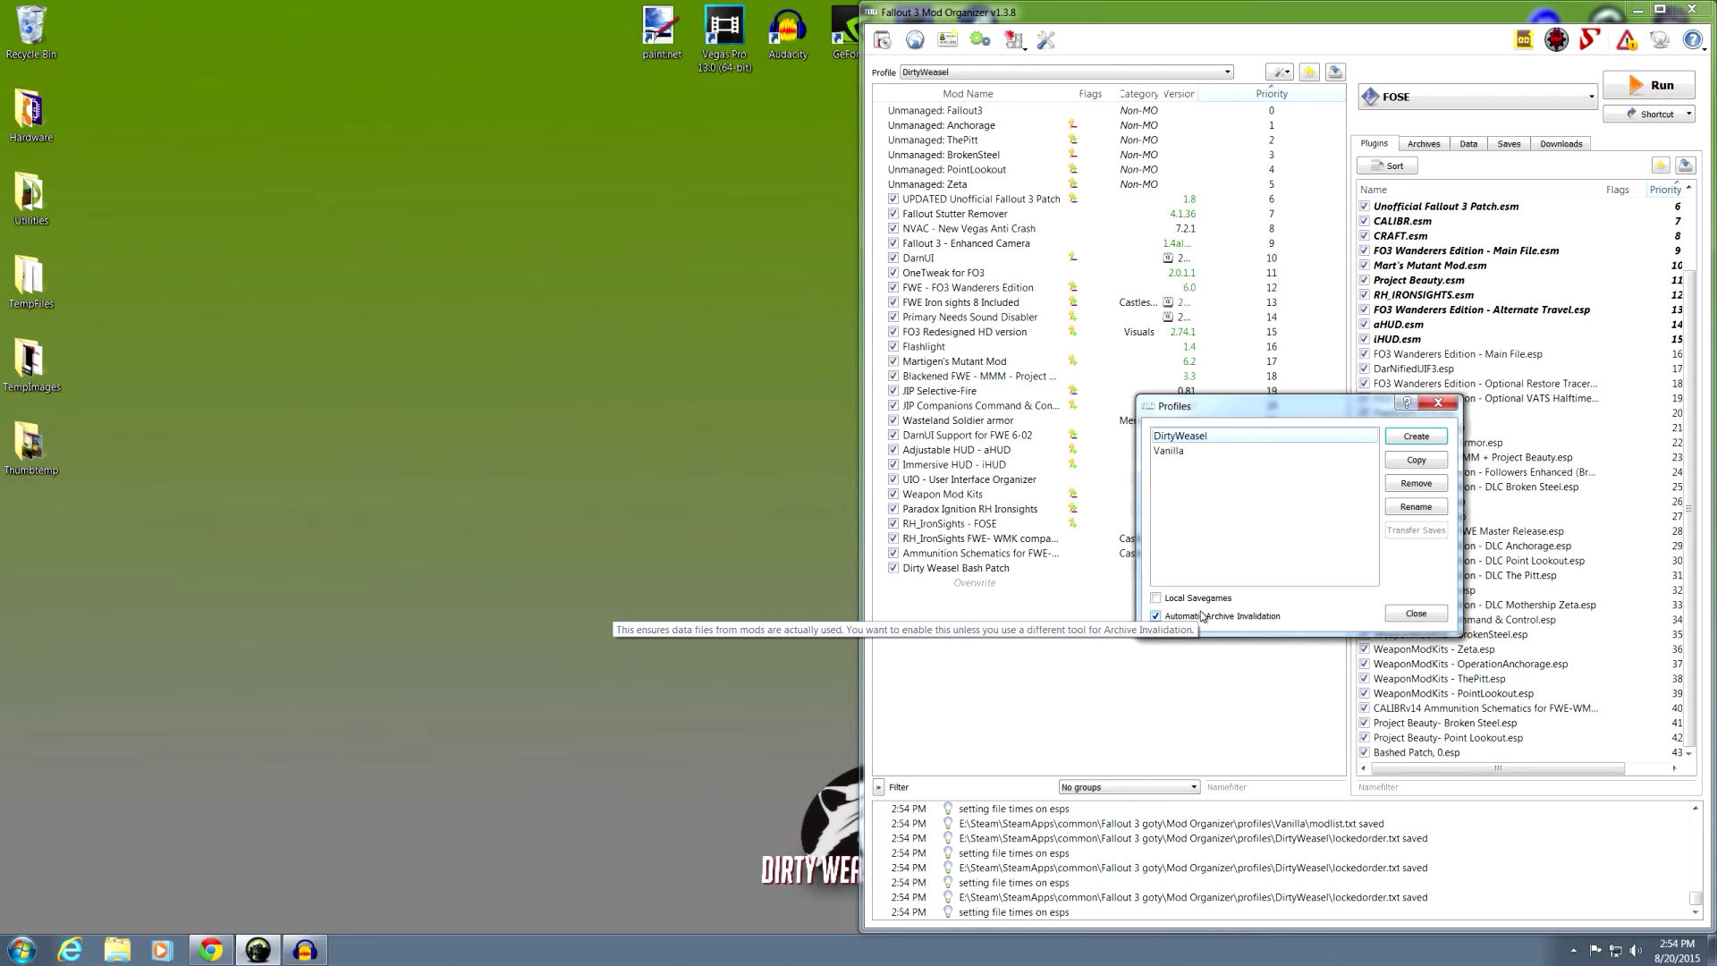
pyautogui.click(1158, 617)
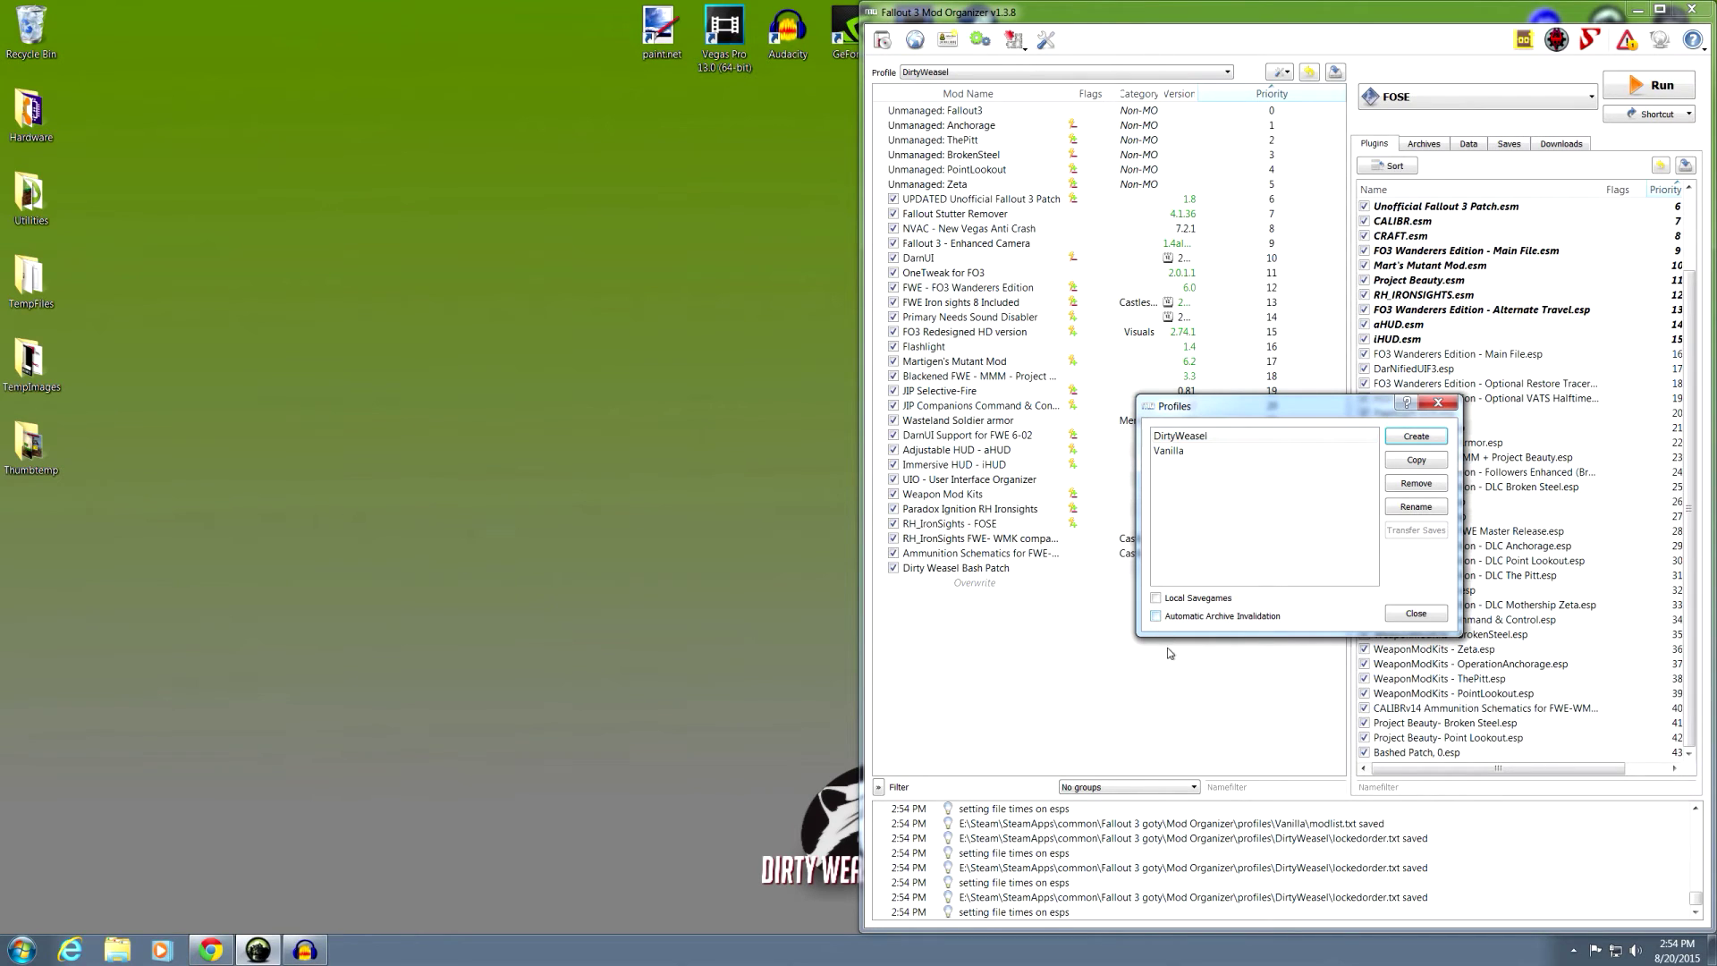
pyautogui.click(1399, 618)
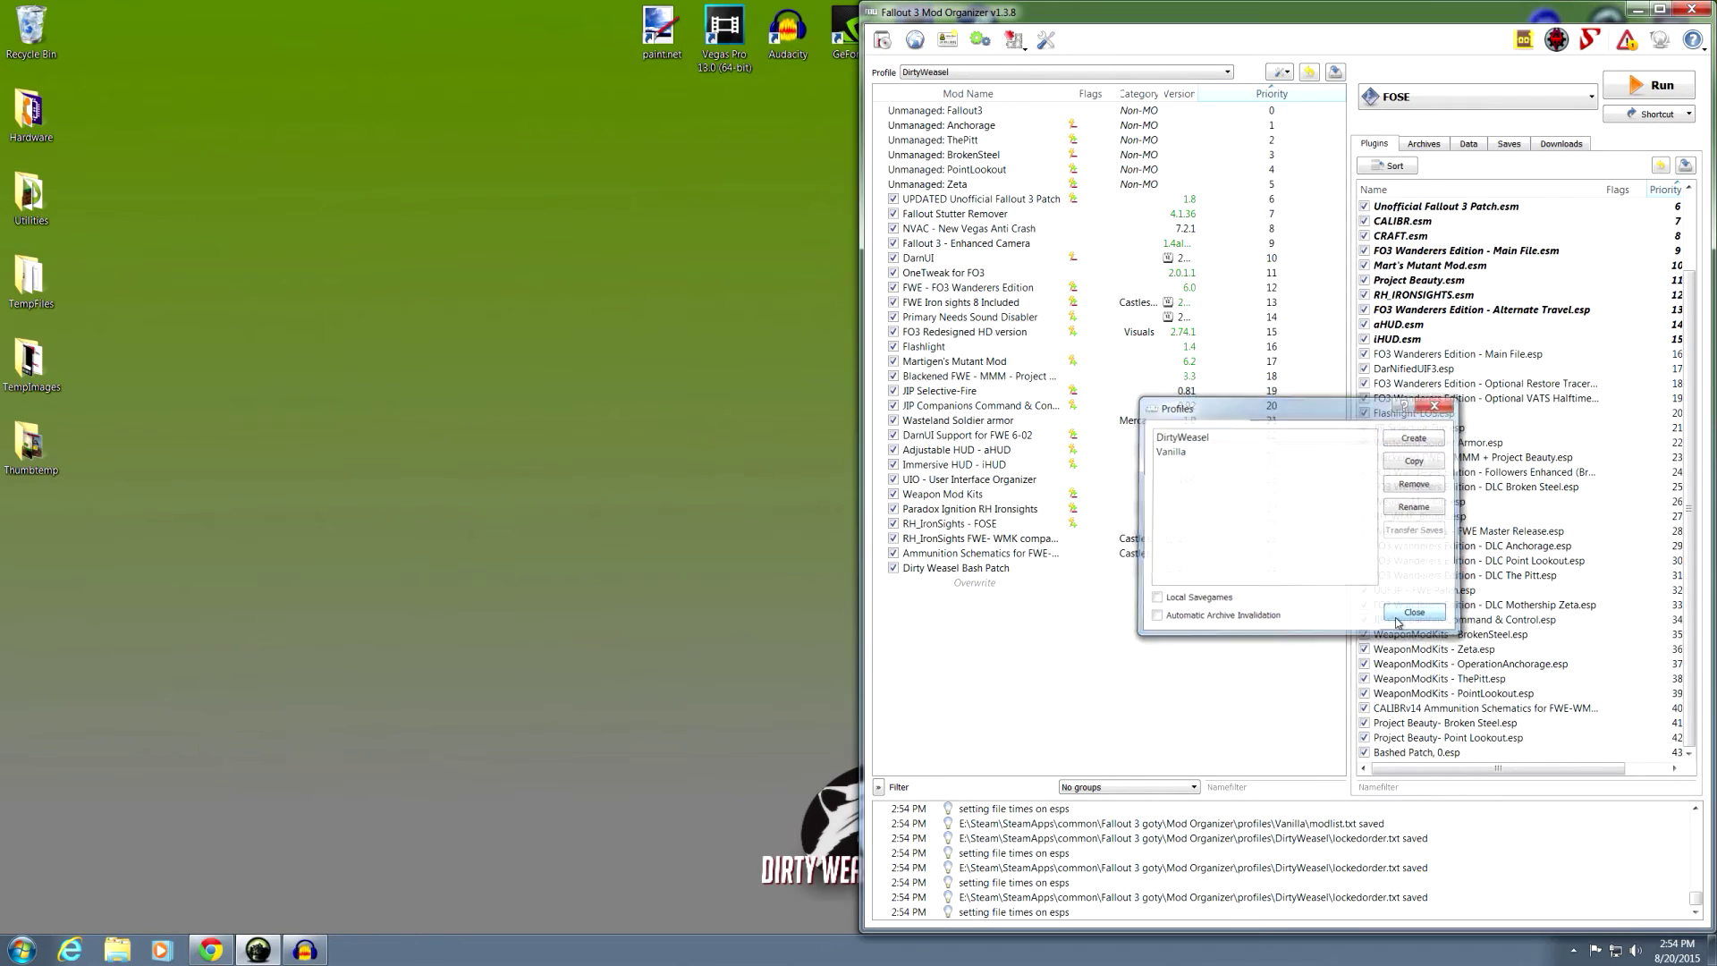
pyautogui.click(1689, 11)
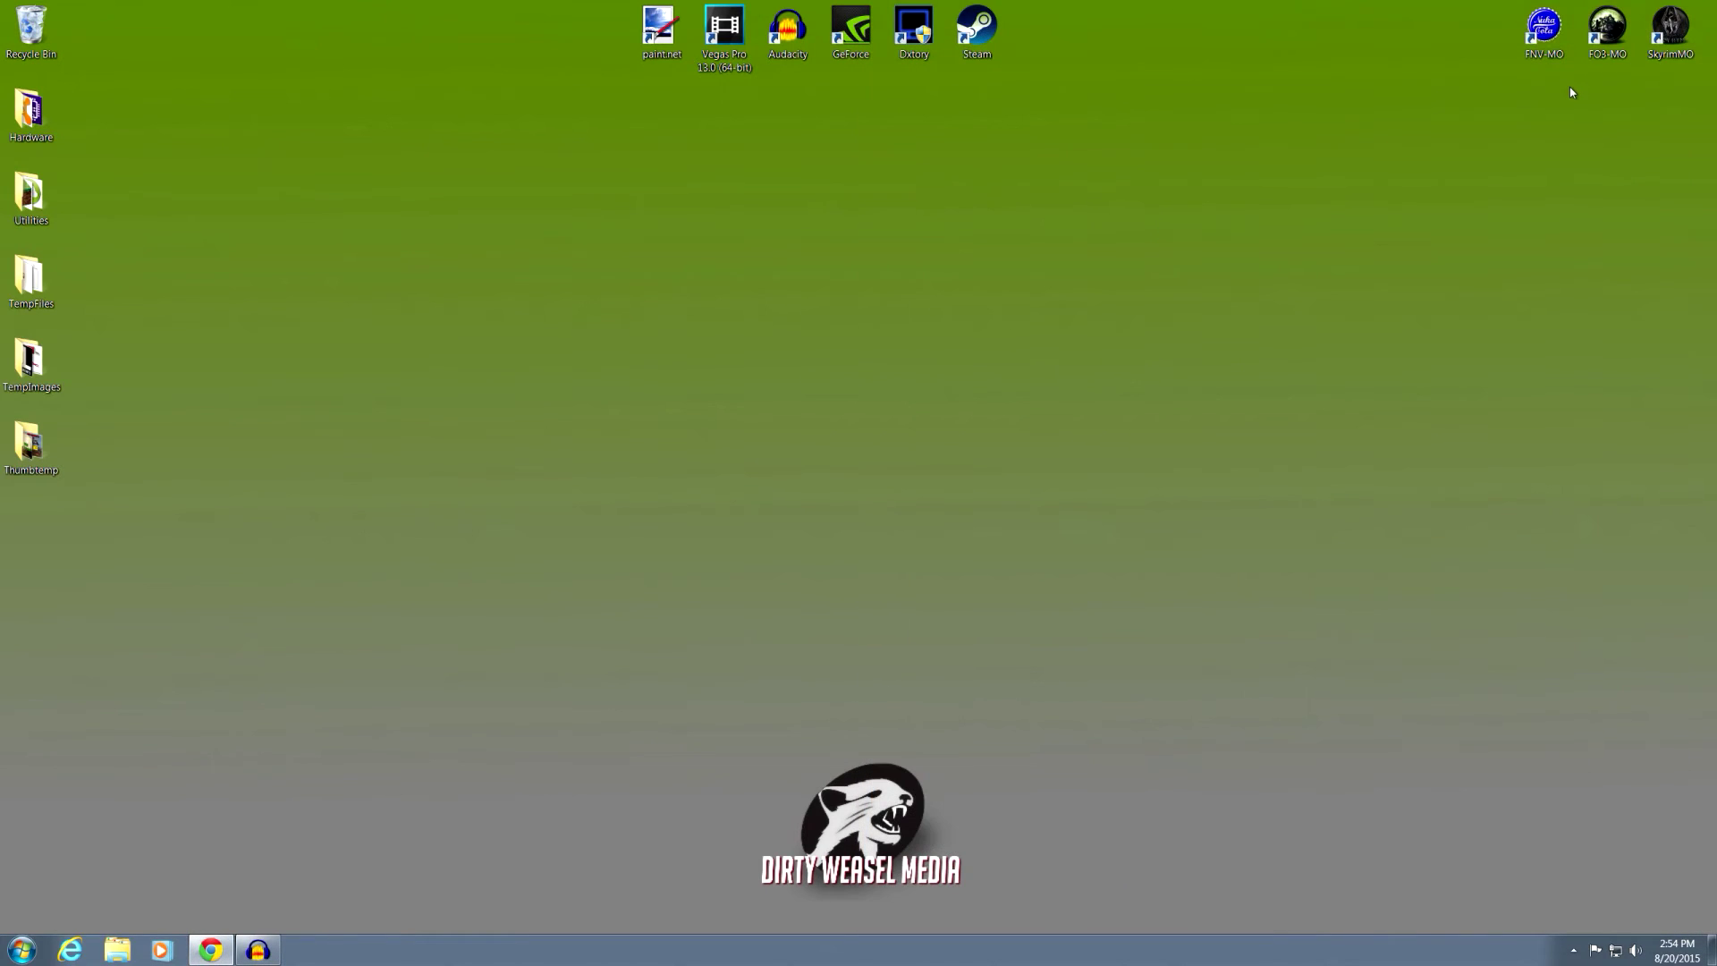
# Restart the Fallout 3 Mod Organizer, re-enable Automatic Archive Invalidation for the DirtyWeasel profile, and close the program.
pyautogui.doubleClick(1607, 31)
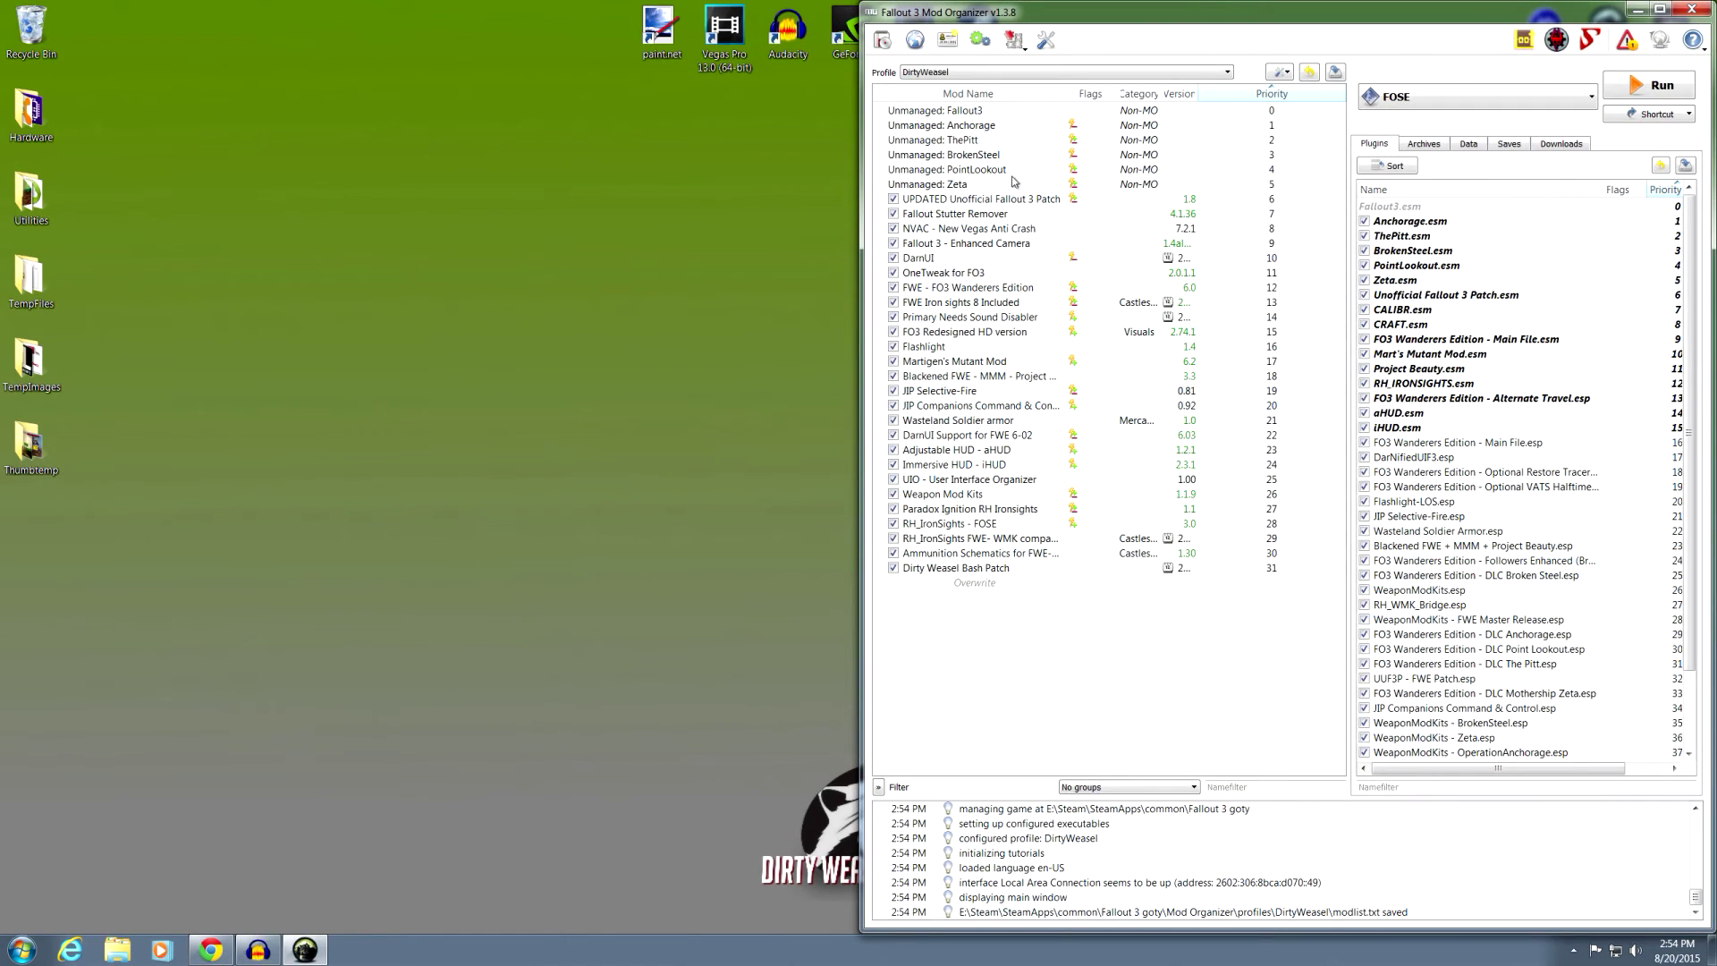
pyautogui.click(1153, 73)
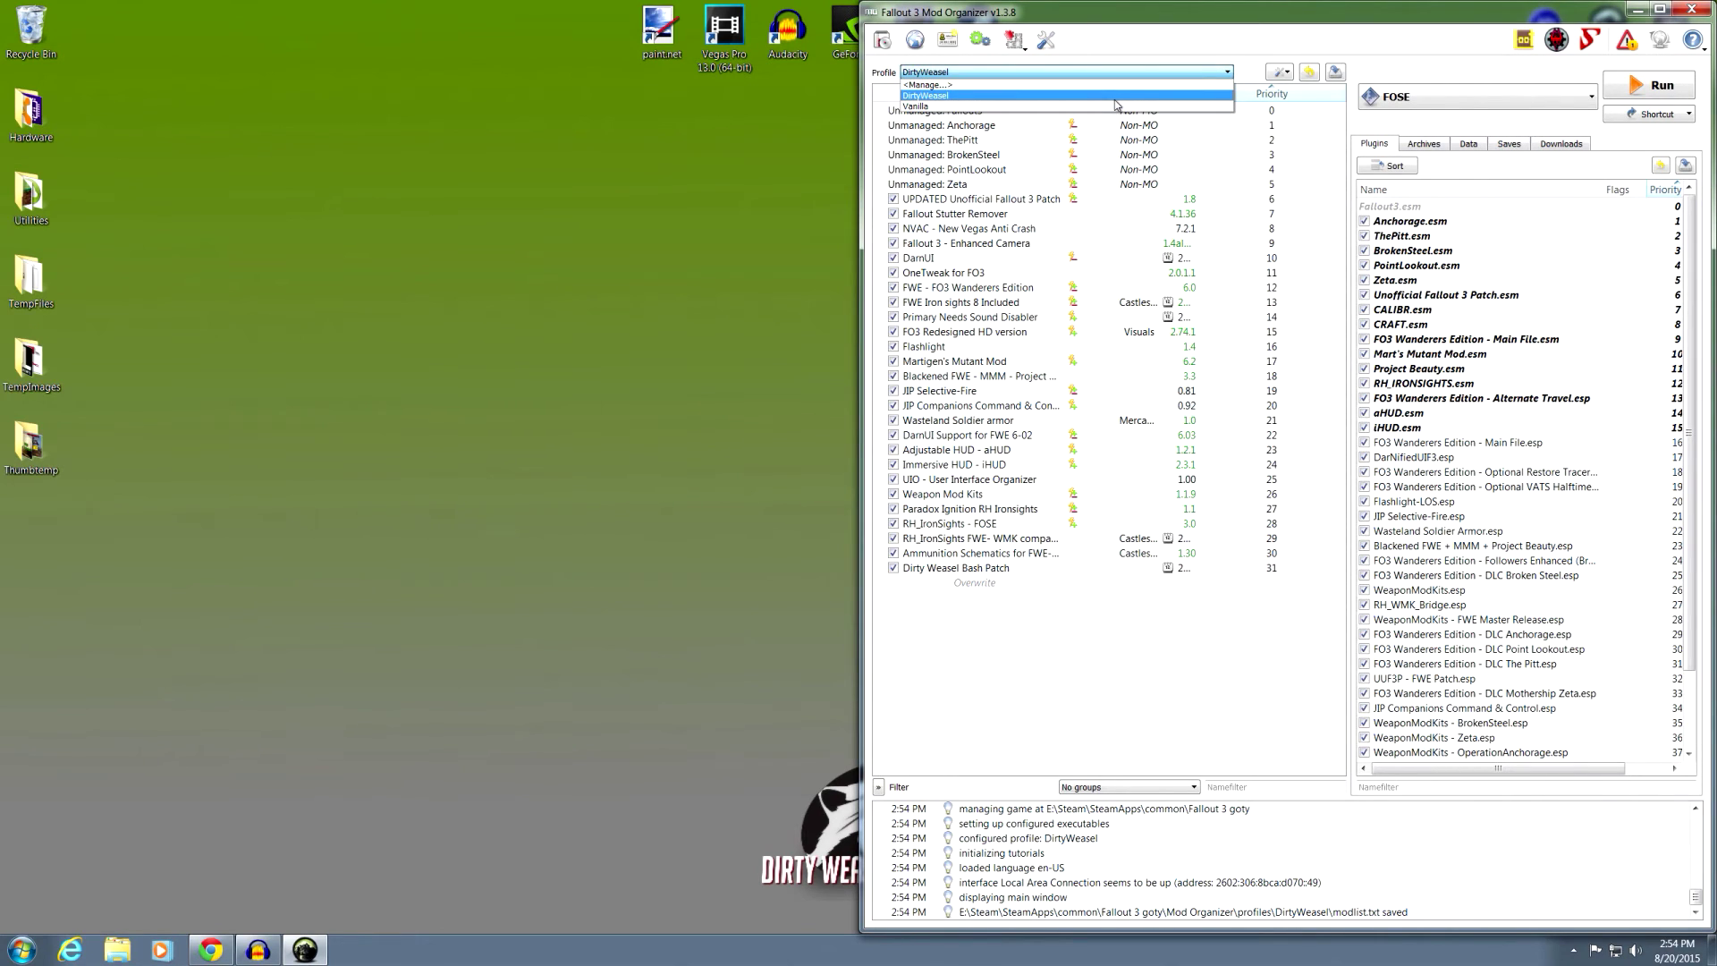
pyautogui.click(1113, 84)
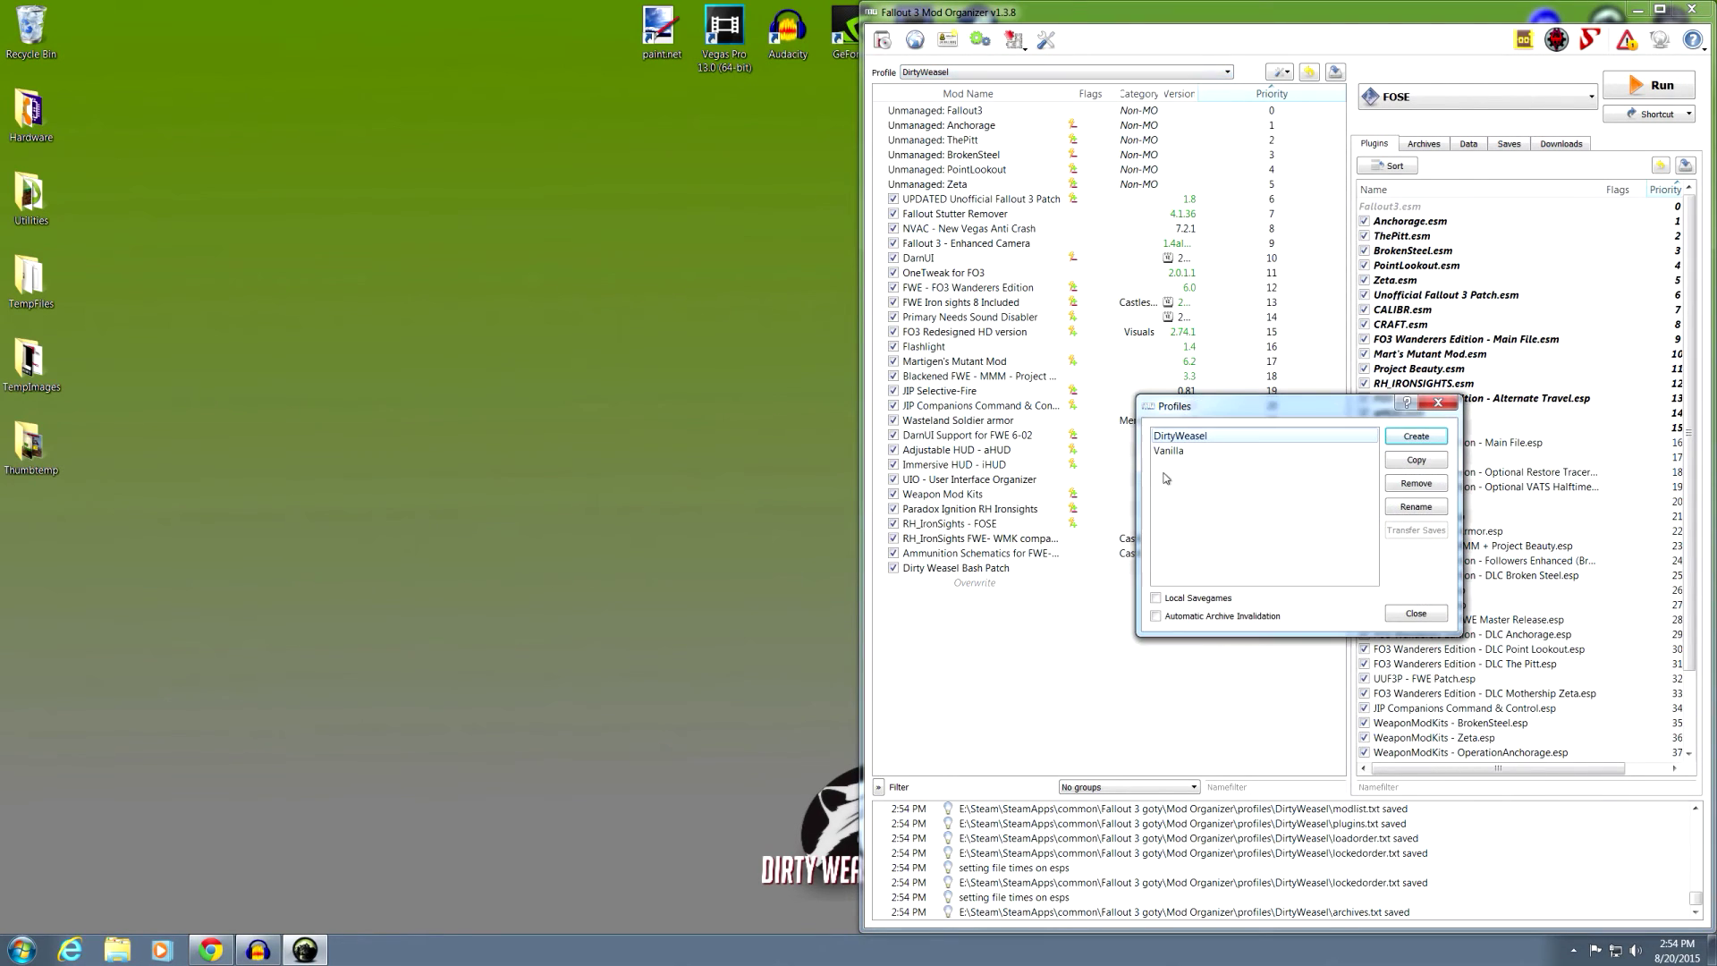
pyautogui.click(1190, 619)
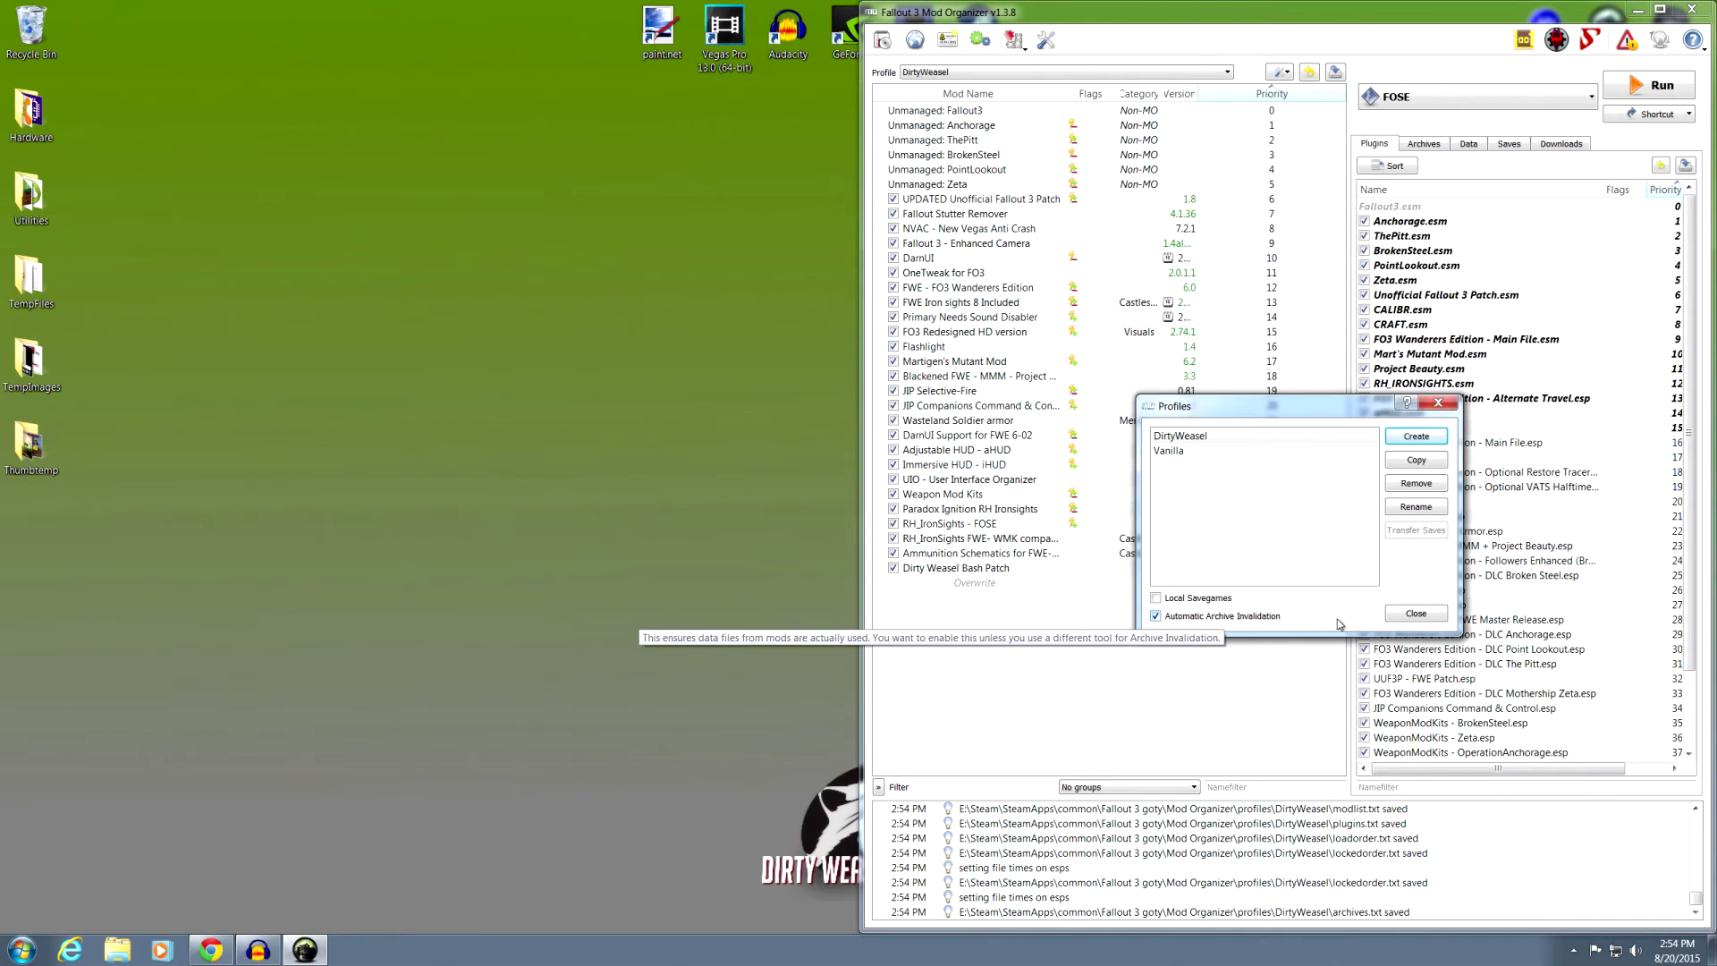
pyautogui.click(1415, 613)
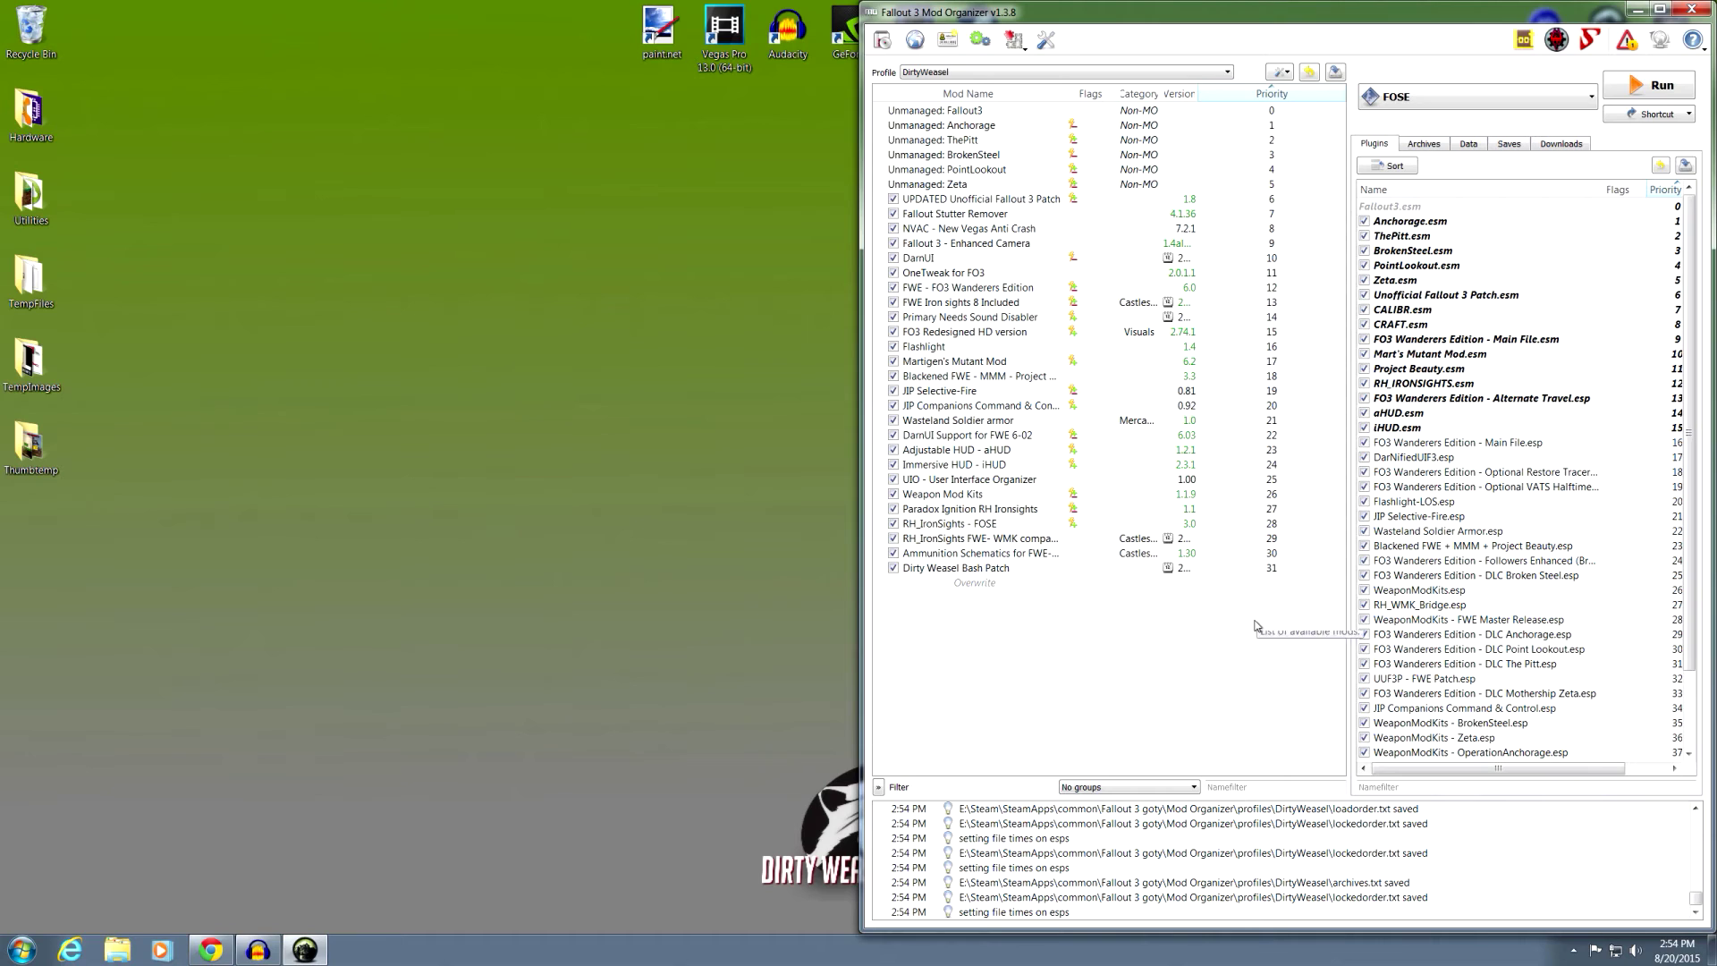
pyautogui.click(1690, 11)
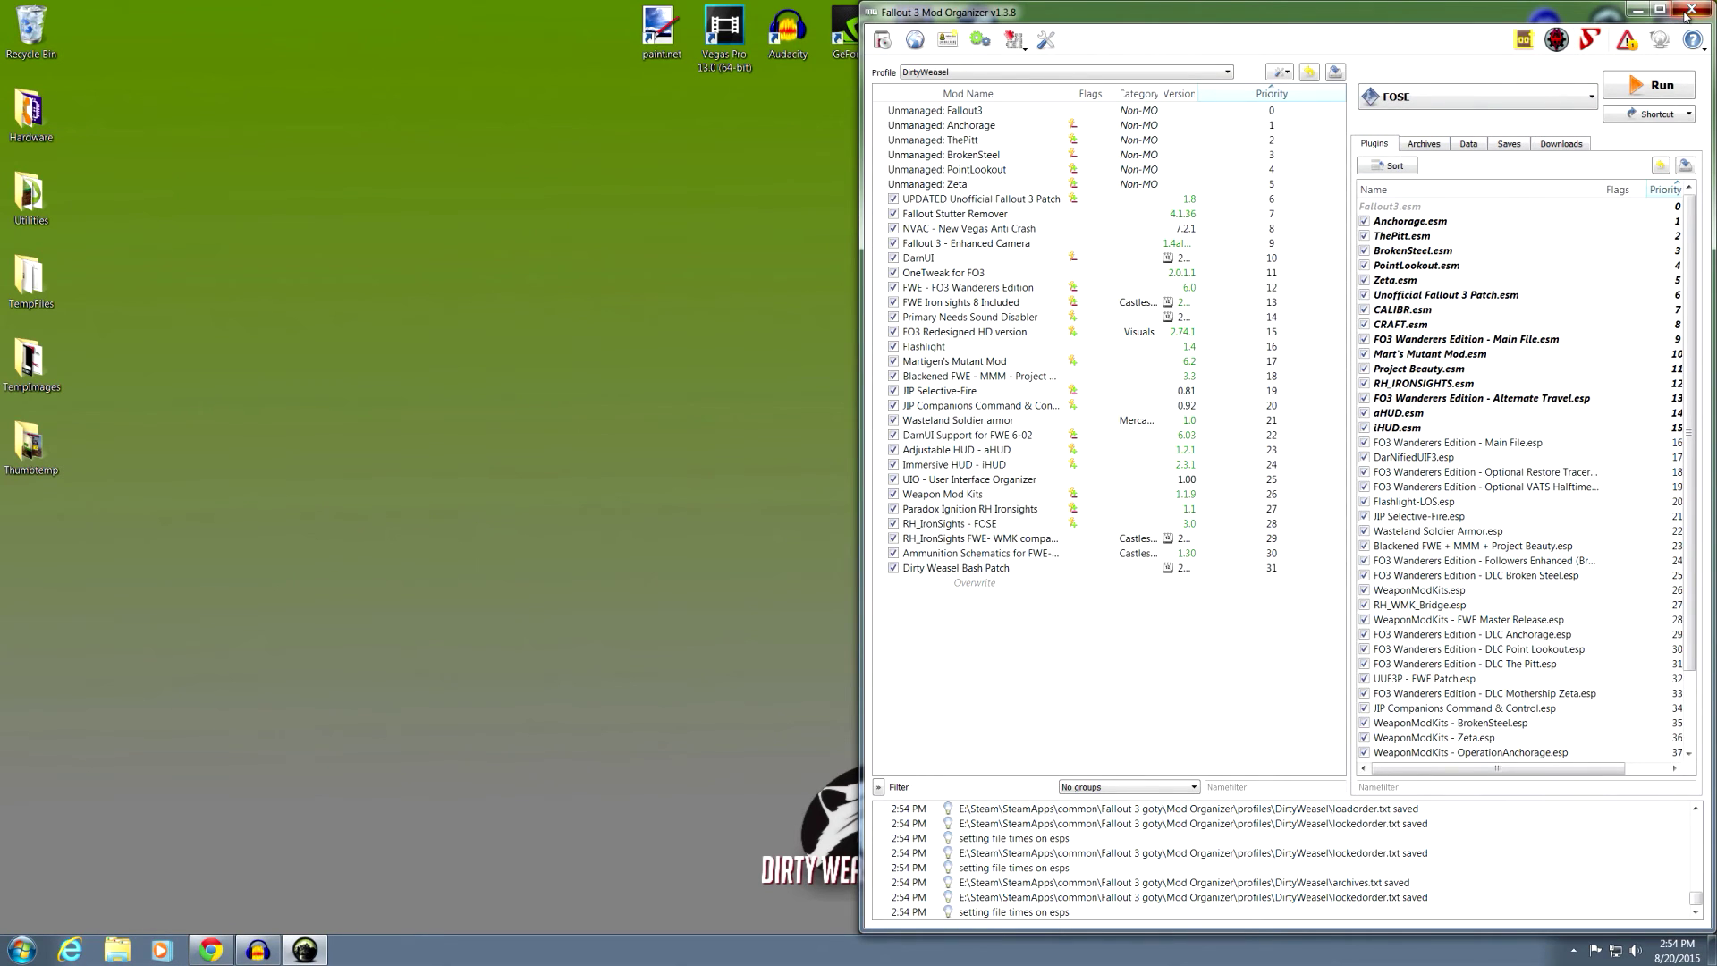